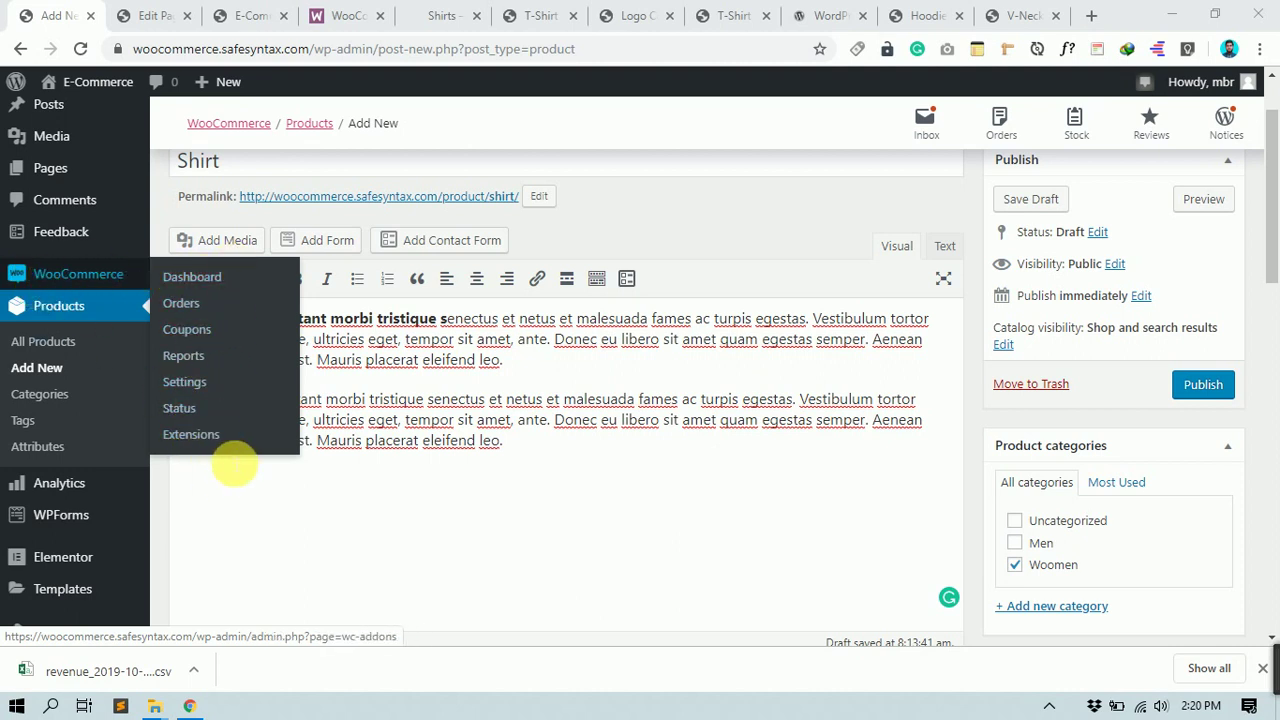
pyautogui.scroll(-1, 190, 276)
pyautogui.scroll(-1, 190, 276)
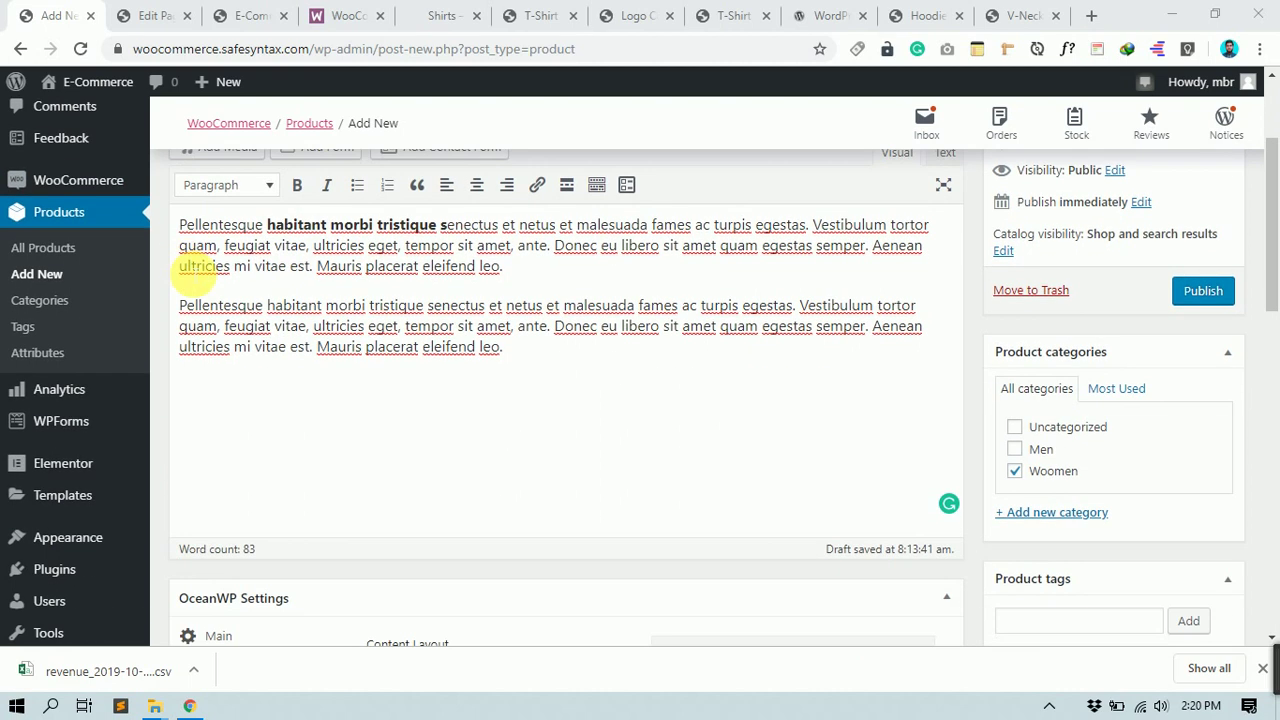
pyautogui.moveTo(97, 512)
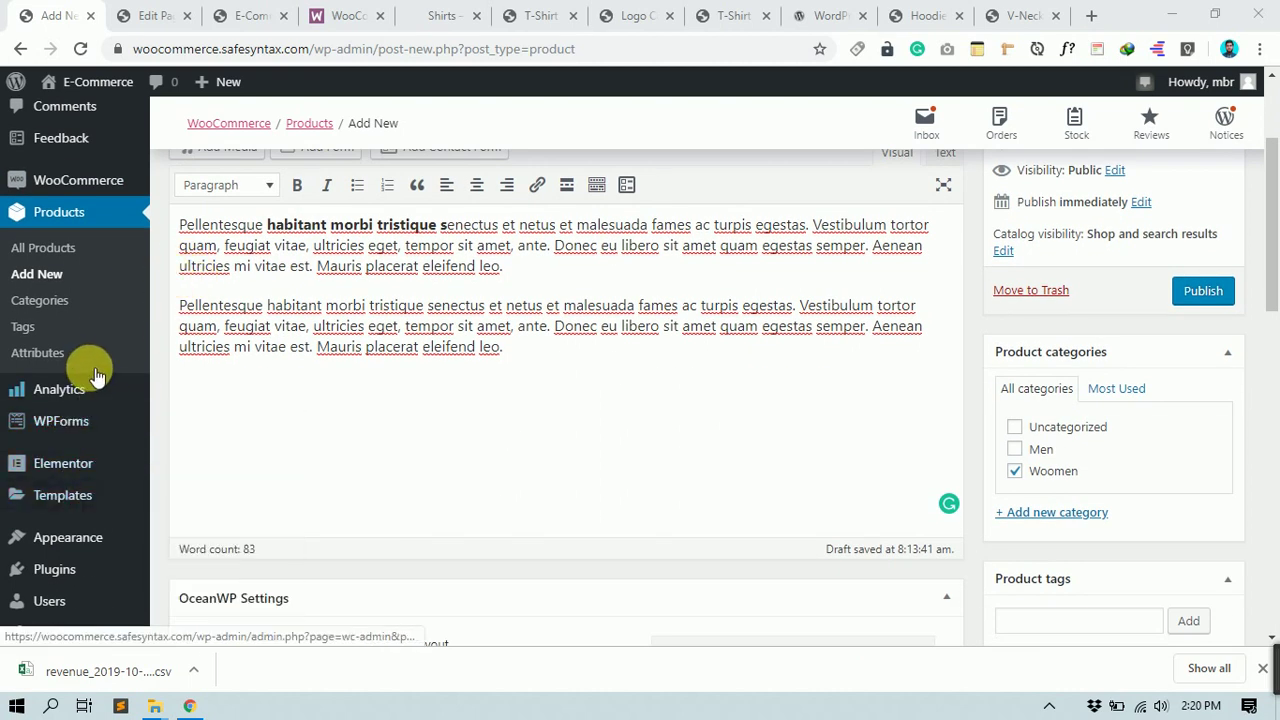
pyautogui.scroll(2, 94, 340)
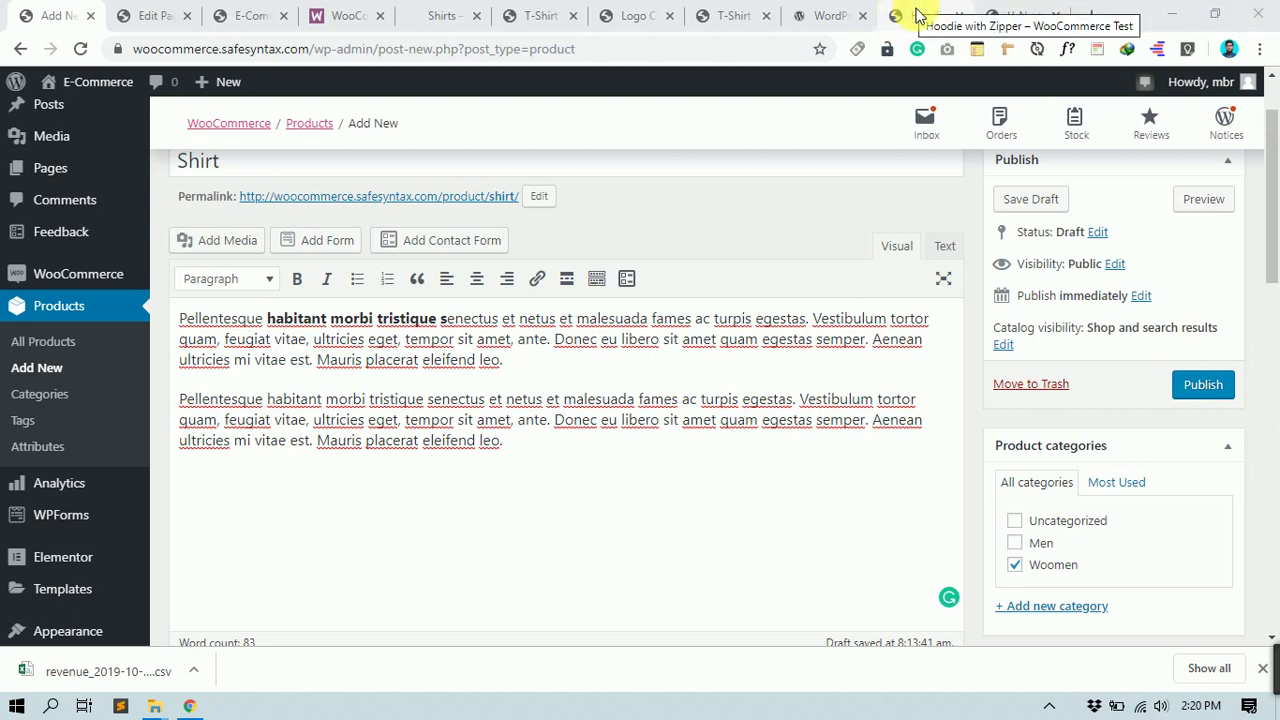
pyautogui.click(920, 16)
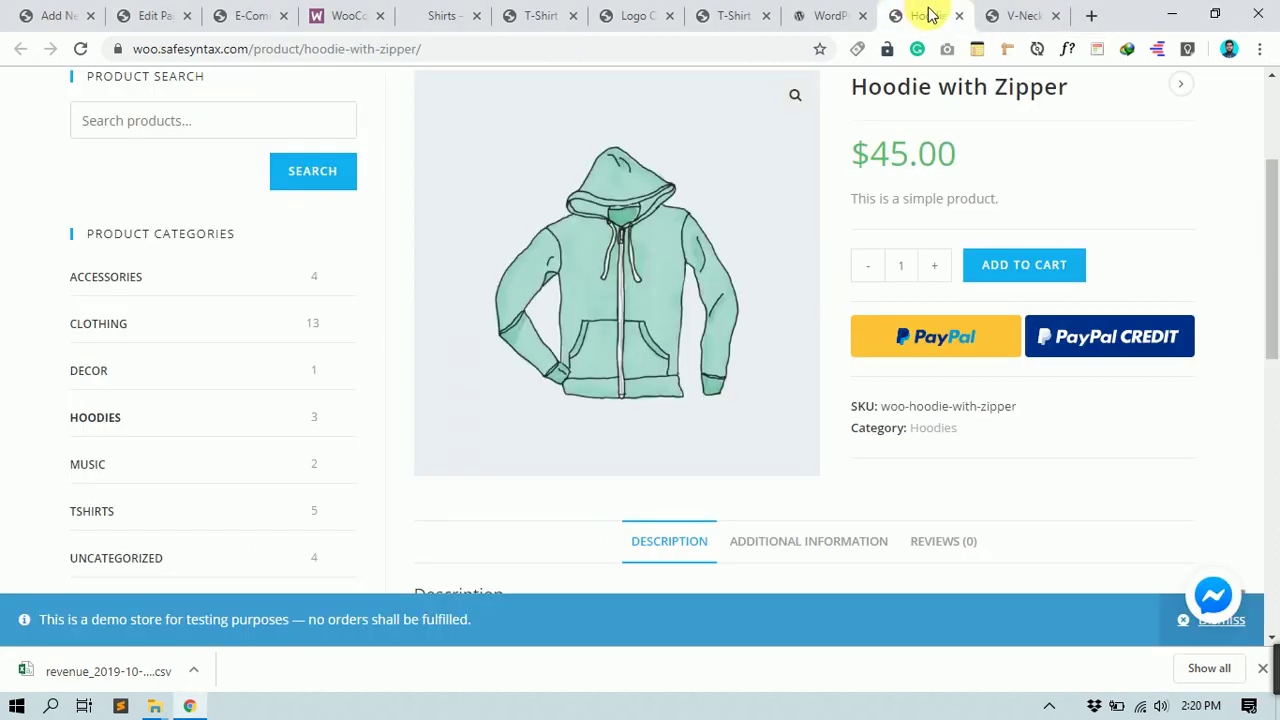
pyautogui.click(77, 13)
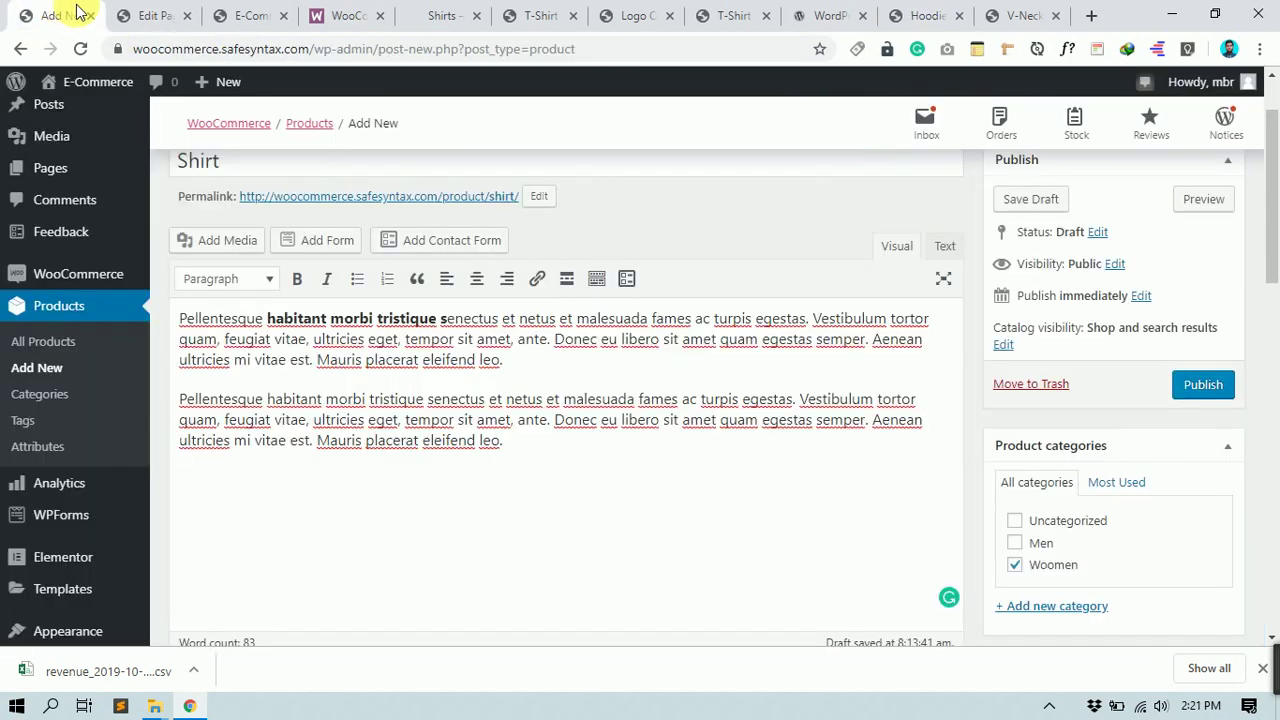
pyautogui.scroll(1, 300, 323)
pyautogui.scroll(-2, 286, 206)
pyautogui.scroll(2, 300, 243)
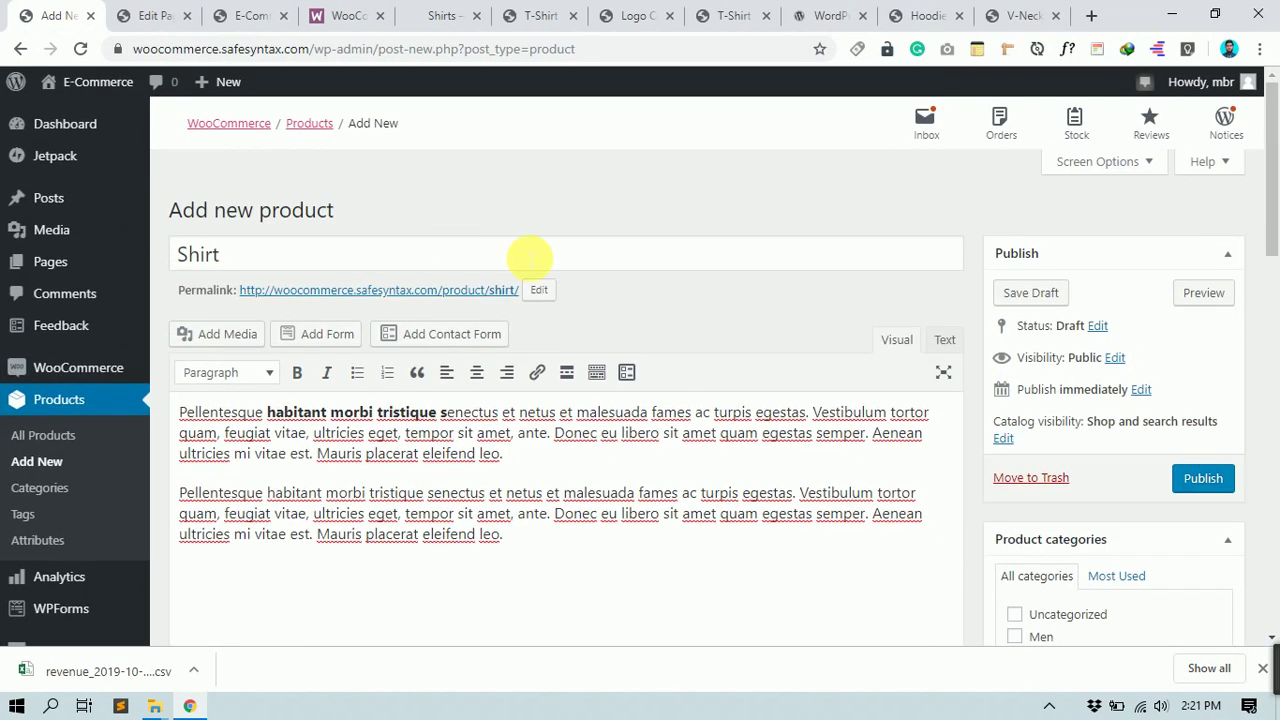
# Step: Start a new product in place of the current draft and name it "Shirt"
pyautogui.moveTo(663, 557); pyautogui.dragTo(171, 394)
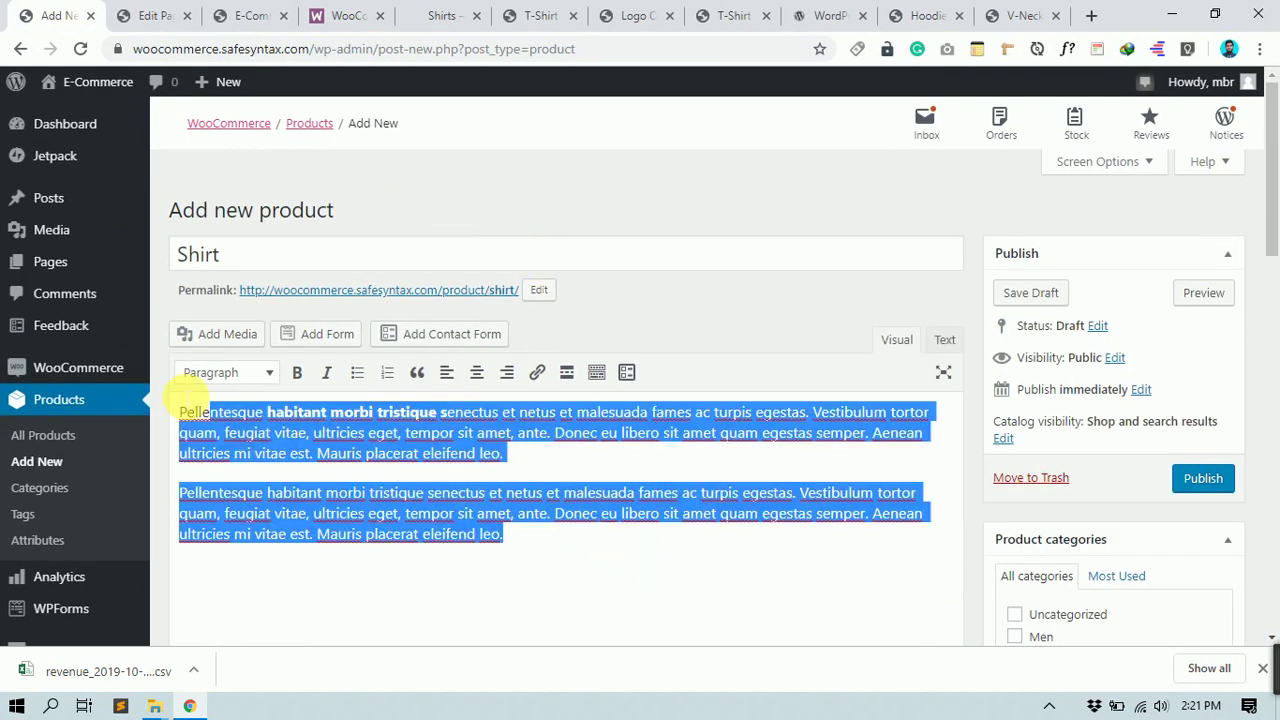
pyautogui.click(38, 461)
pyautogui.click(752, 158)
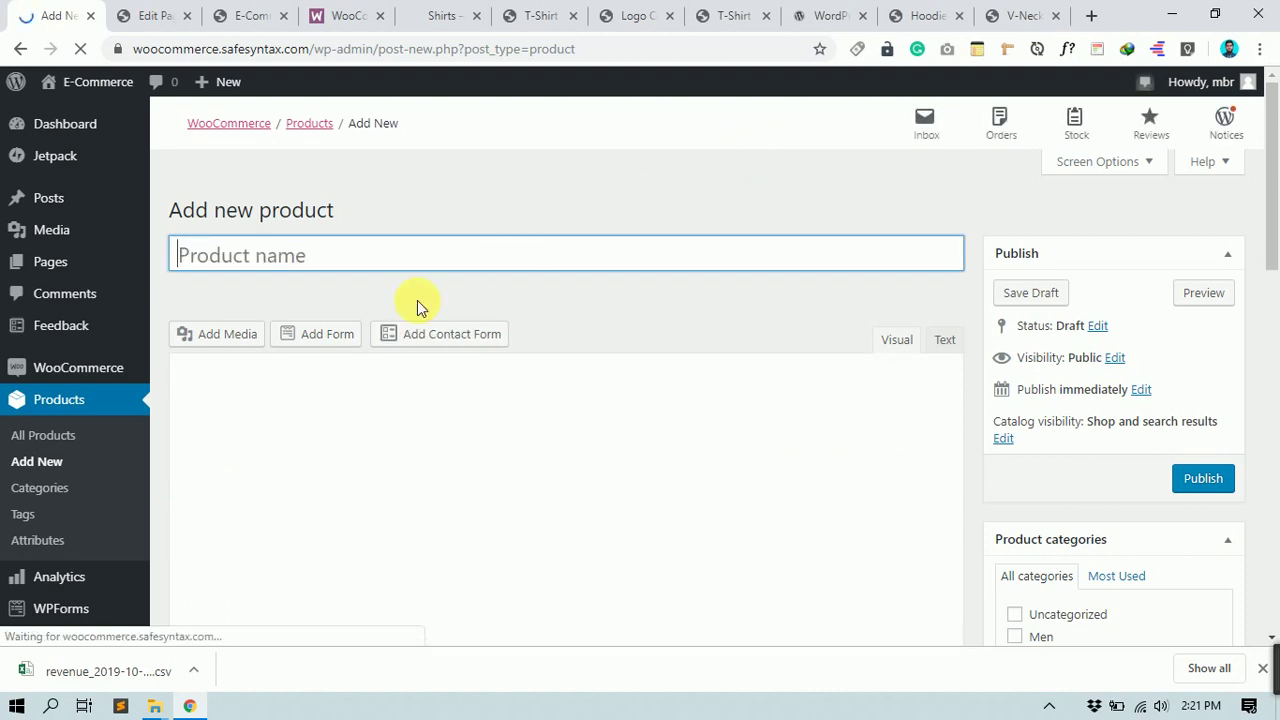
pyautogui.write('Shirt')
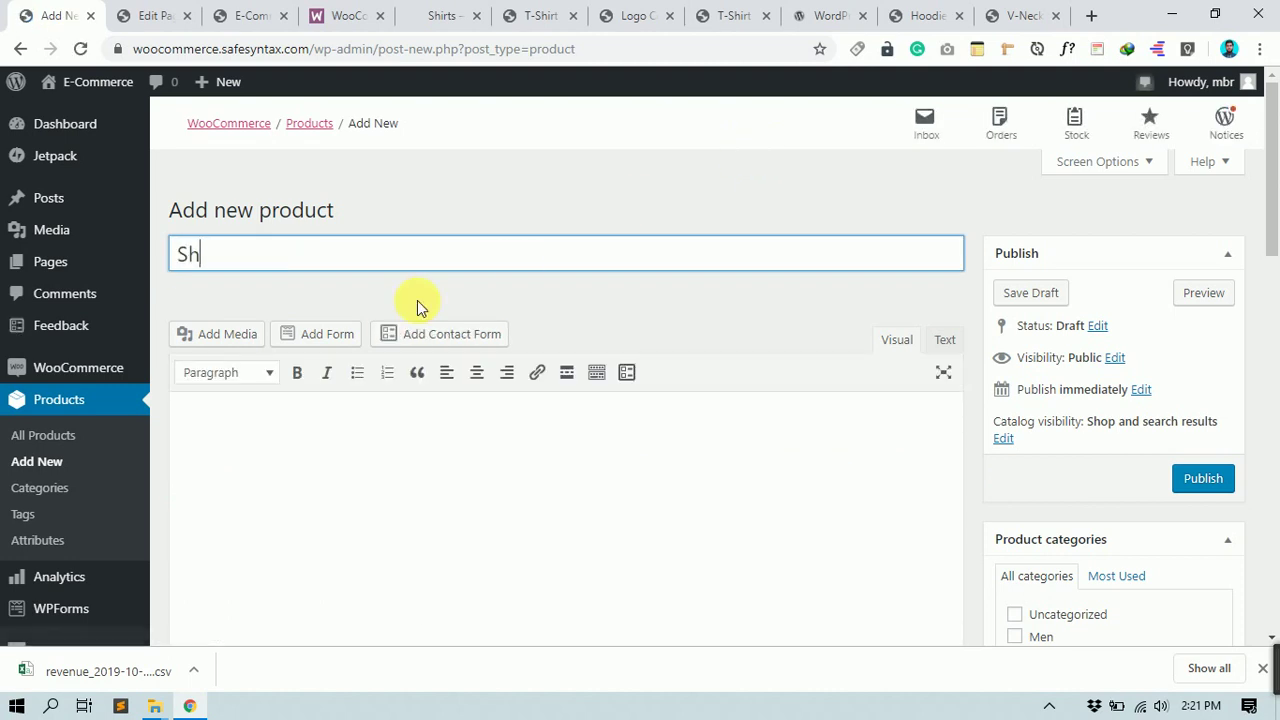
pyautogui.click(534, 509)
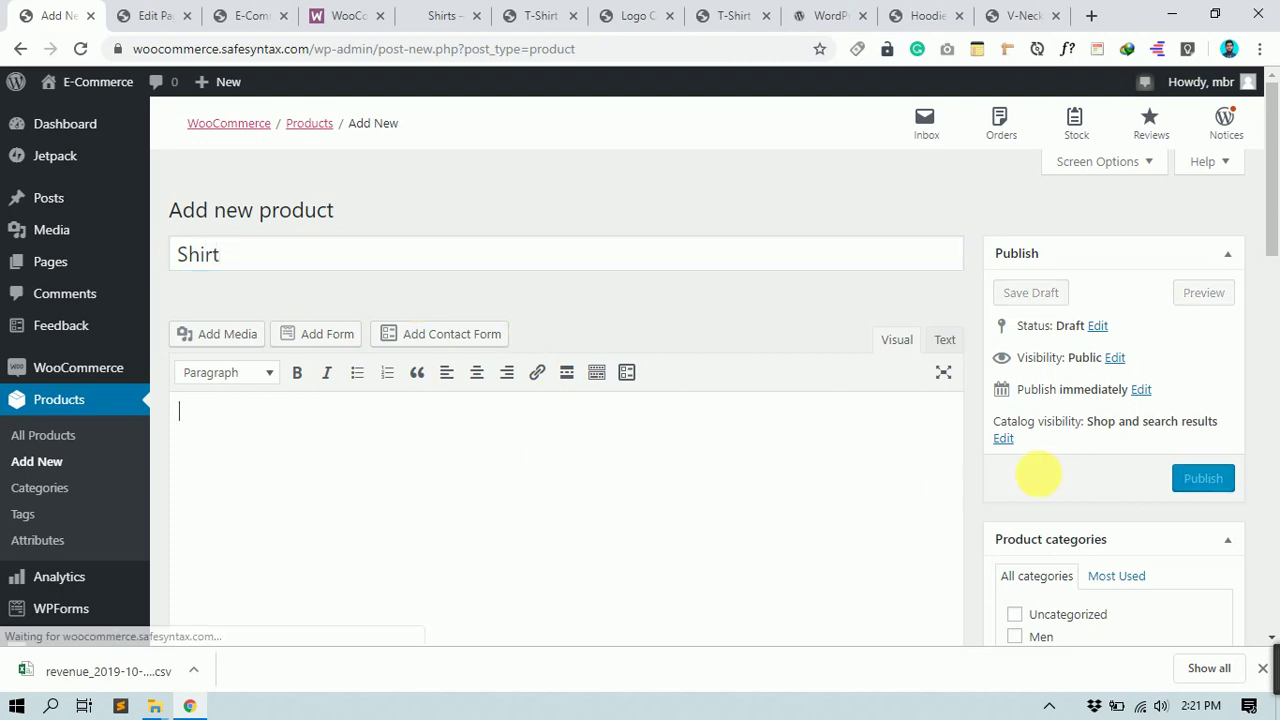
# Step: Assign the Shirt product to the Woomen category and add the tags Shirt, men and woomen
pyautogui.scroll(-2, 1037, 474)
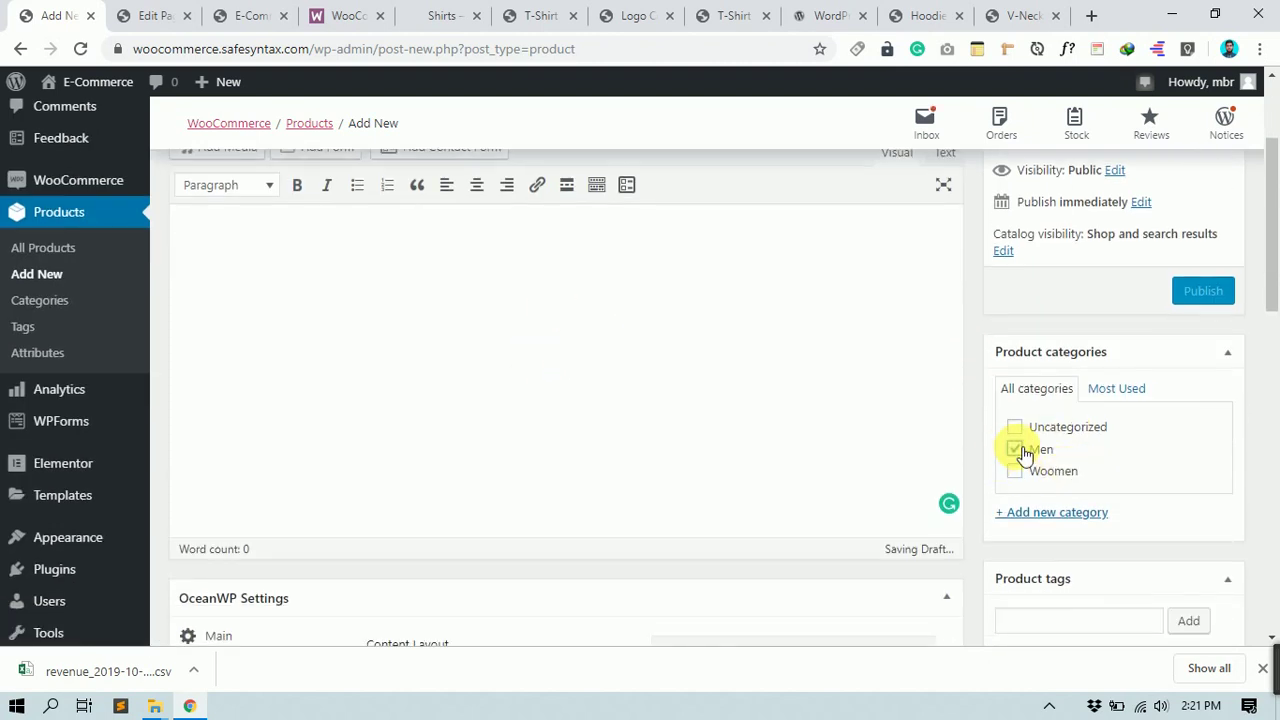
pyautogui.click(1015, 471)
pyautogui.scroll(-2, 1037, 534)
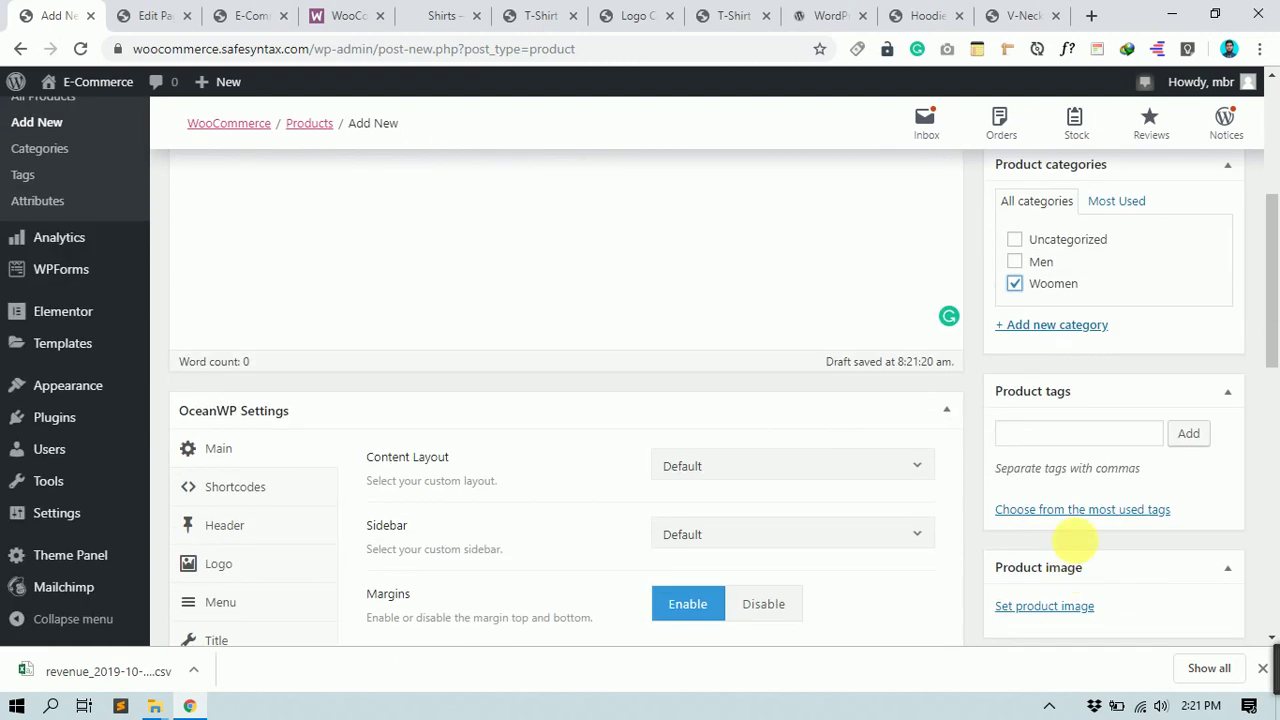
pyautogui.click(1066, 509)
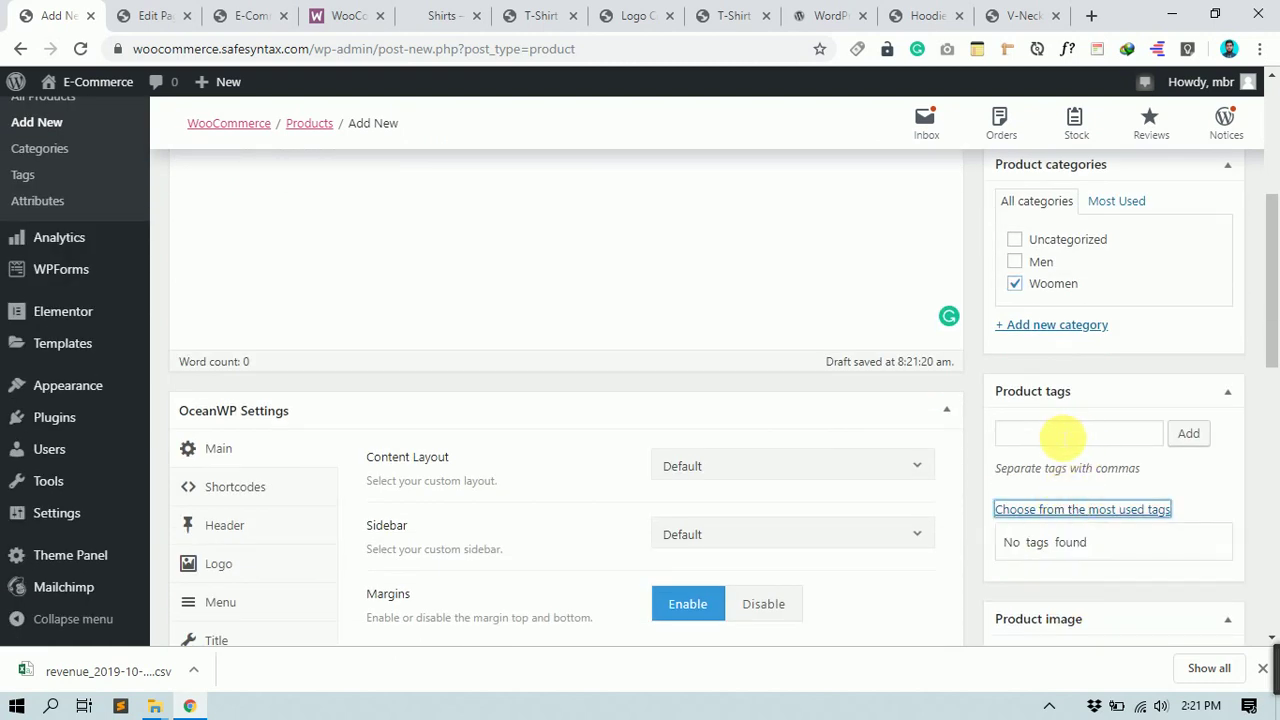
pyautogui.click(1062, 435)
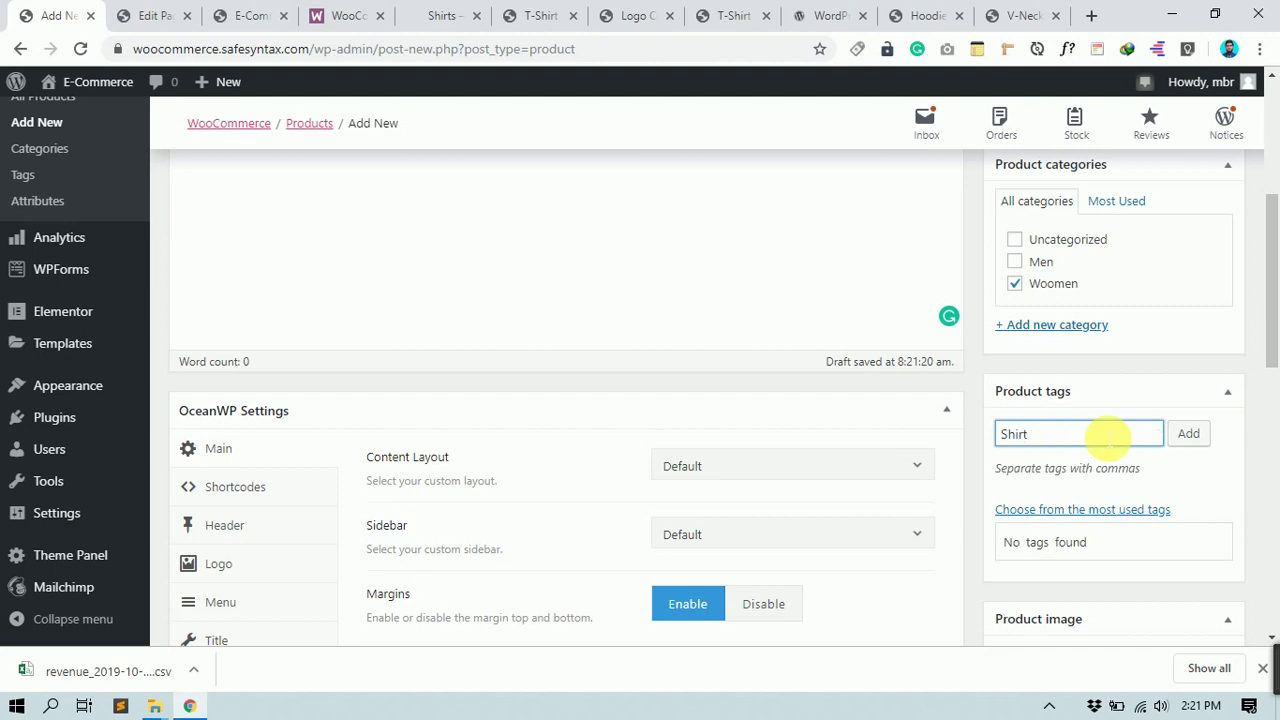
pyautogui.write(', m')
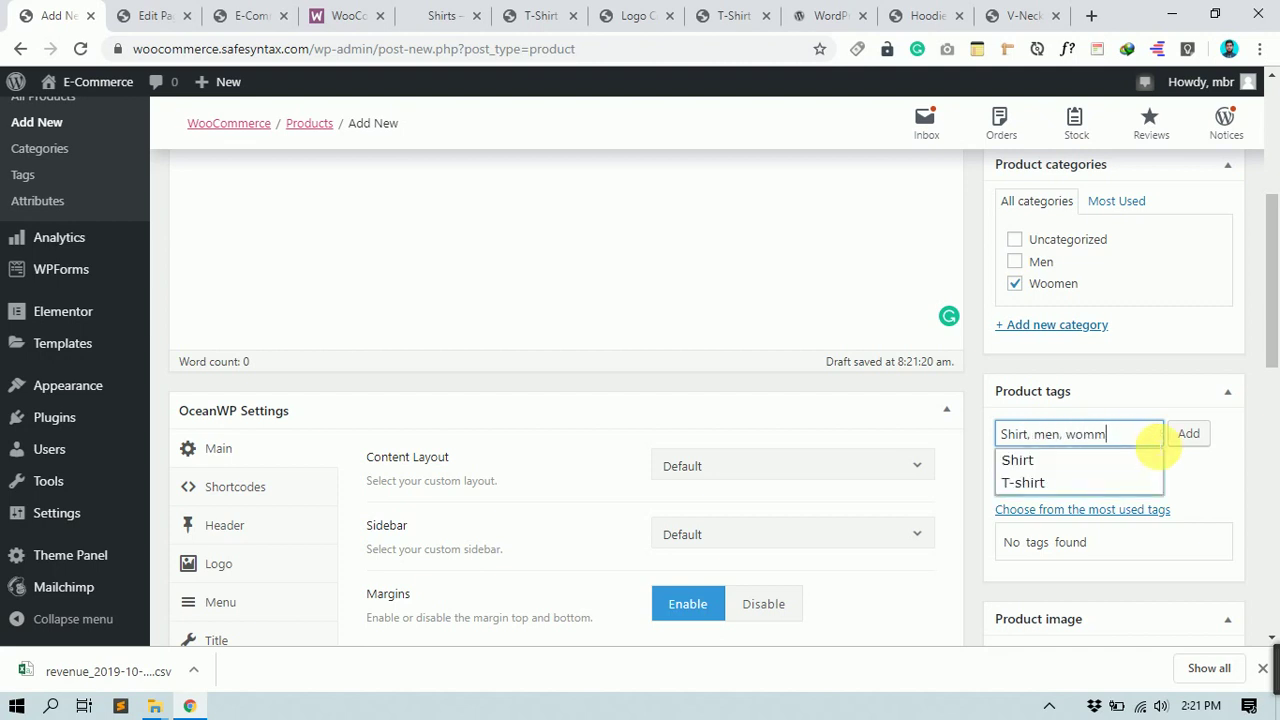
pyautogui.write('en, woomen')
pyautogui.click(1195, 433)
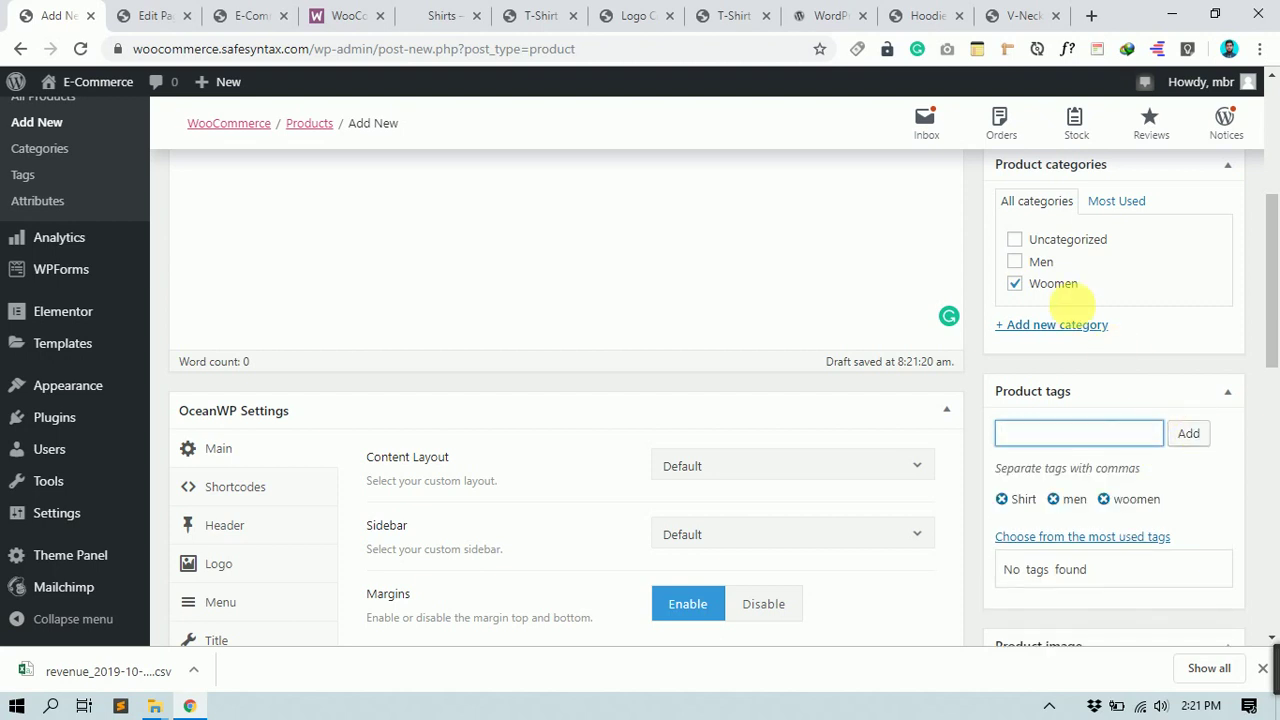
# Step: Copy the description paragraph from the Hoodie with Zipper page of the demo store
pyautogui.scroll(4, 492, 194)
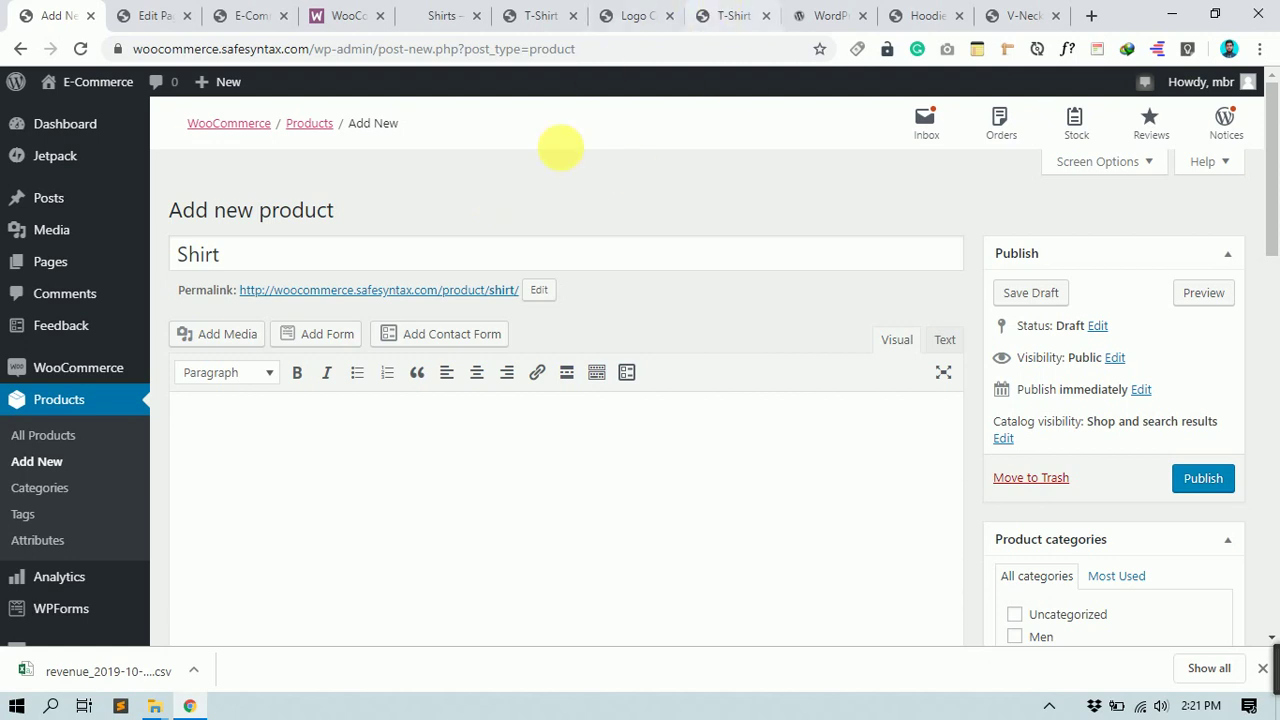
pyautogui.scroll(-5, 503, 317)
pyautogui.scroll(5, 524, 331)
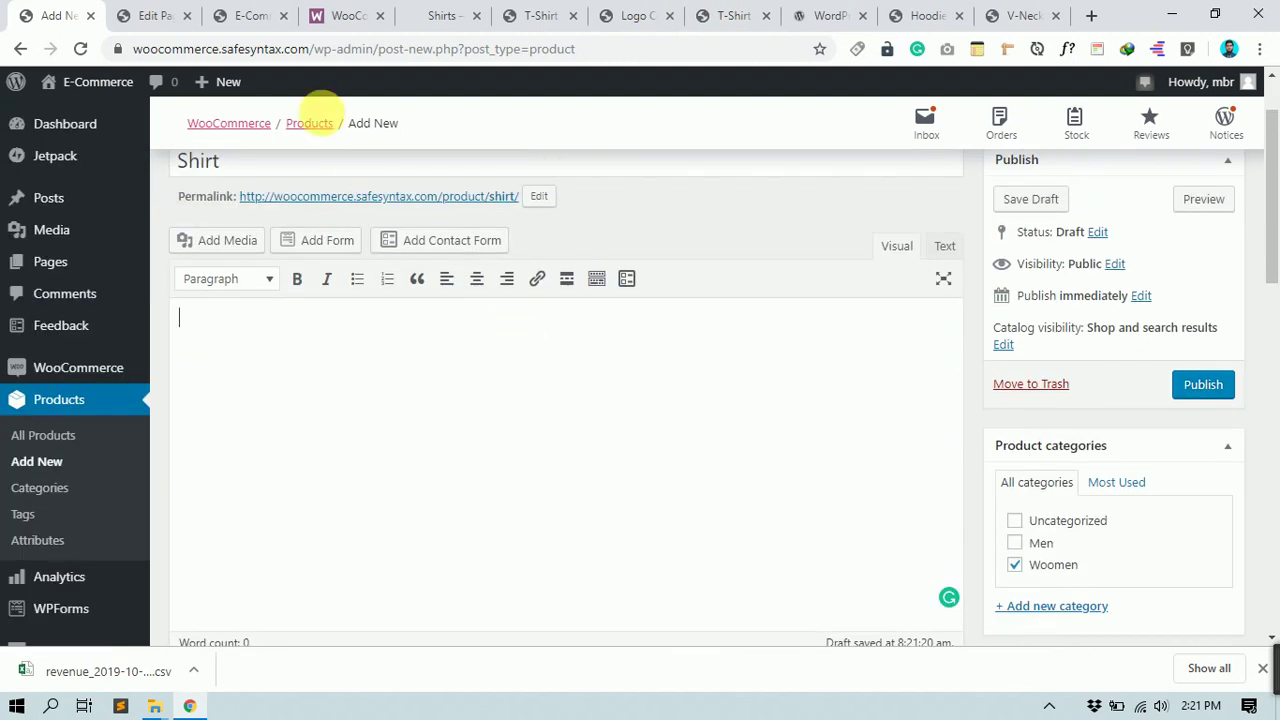
pyautogui.scroll(1, 290, 150)
pyautogui.click(288, 261)
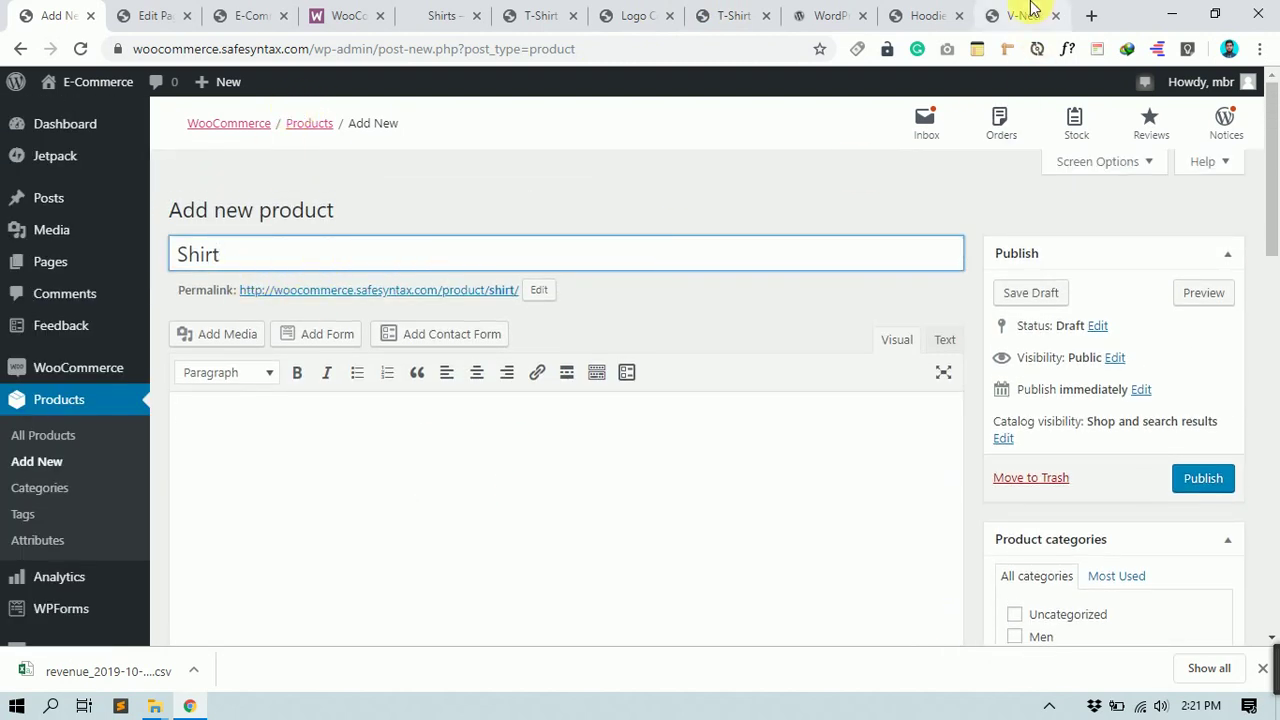
pyautogui.click(940, 14)
pyautogui.scroll(-8, 909, 386)
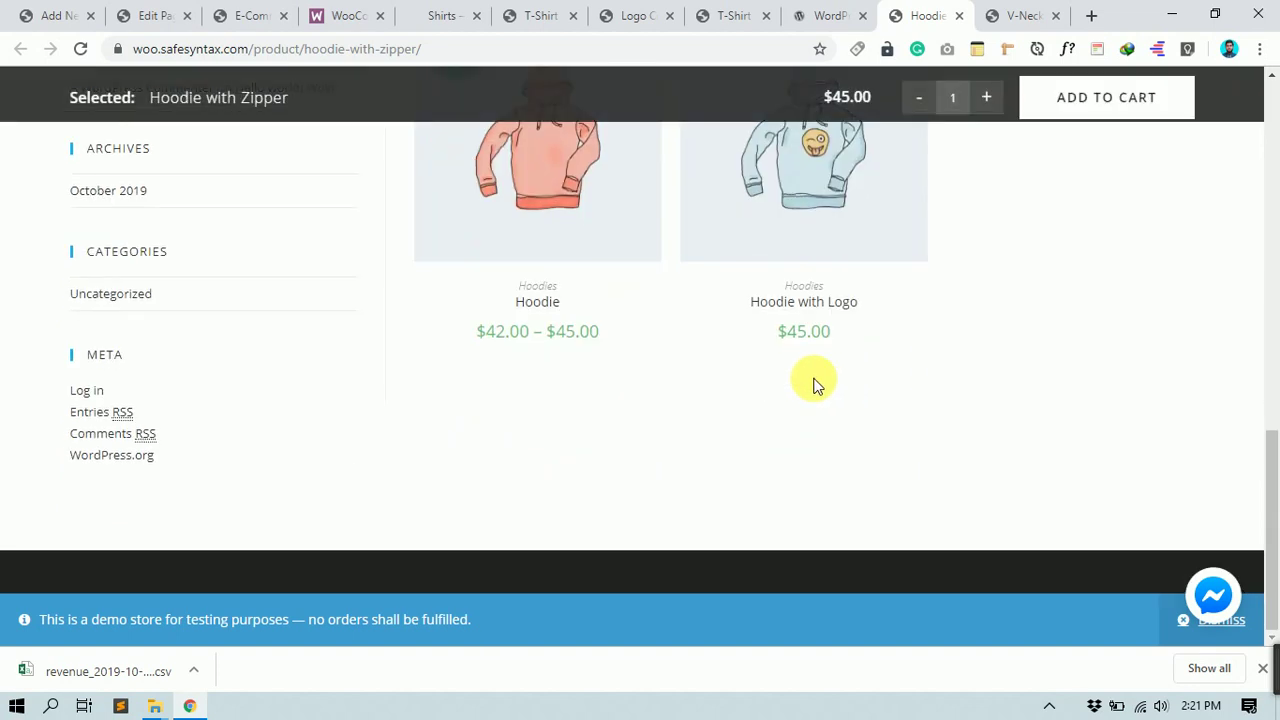
pyautogui.scroll(4, 811, 380)
pyautogui.moveTo(415, 221); pyautogui.dragTo(603, 277)
pyautogui.hotkey('ctrl', 'c')
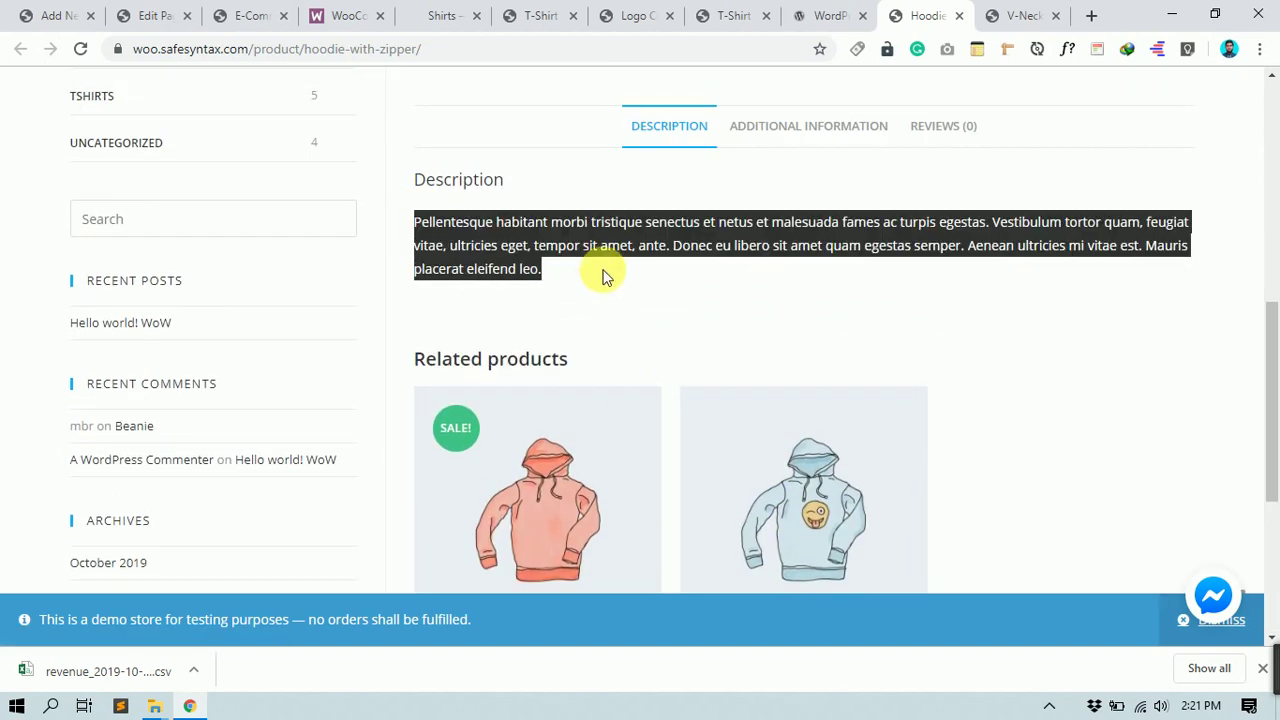
# Step: Paste the copied paragraph twice into the Shirt product's main description as two paragraphs
pyautogui.click(45, 15)
pyautogui.click(297, 428)
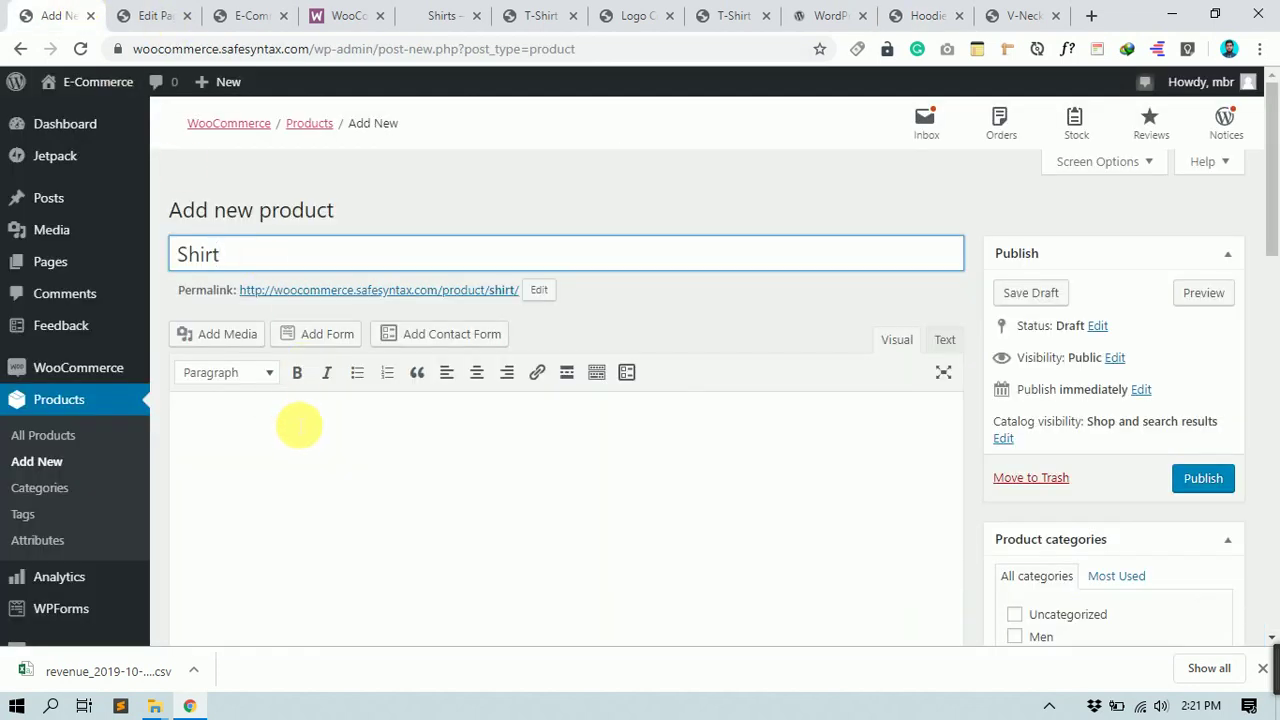
pyautogui.hotkey('ctrl', 'v')
pyautogui.scroll(-1, 450, 410)
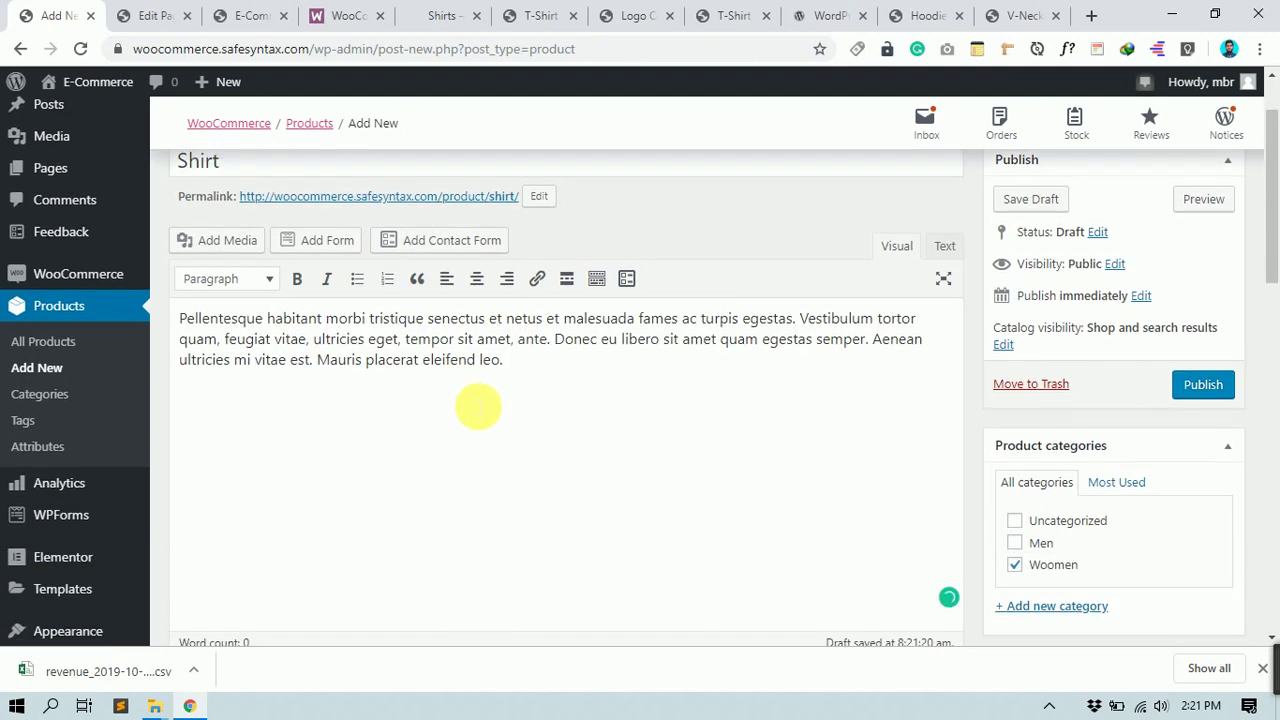
pyautogui.hotkey('ctrl', 'v')
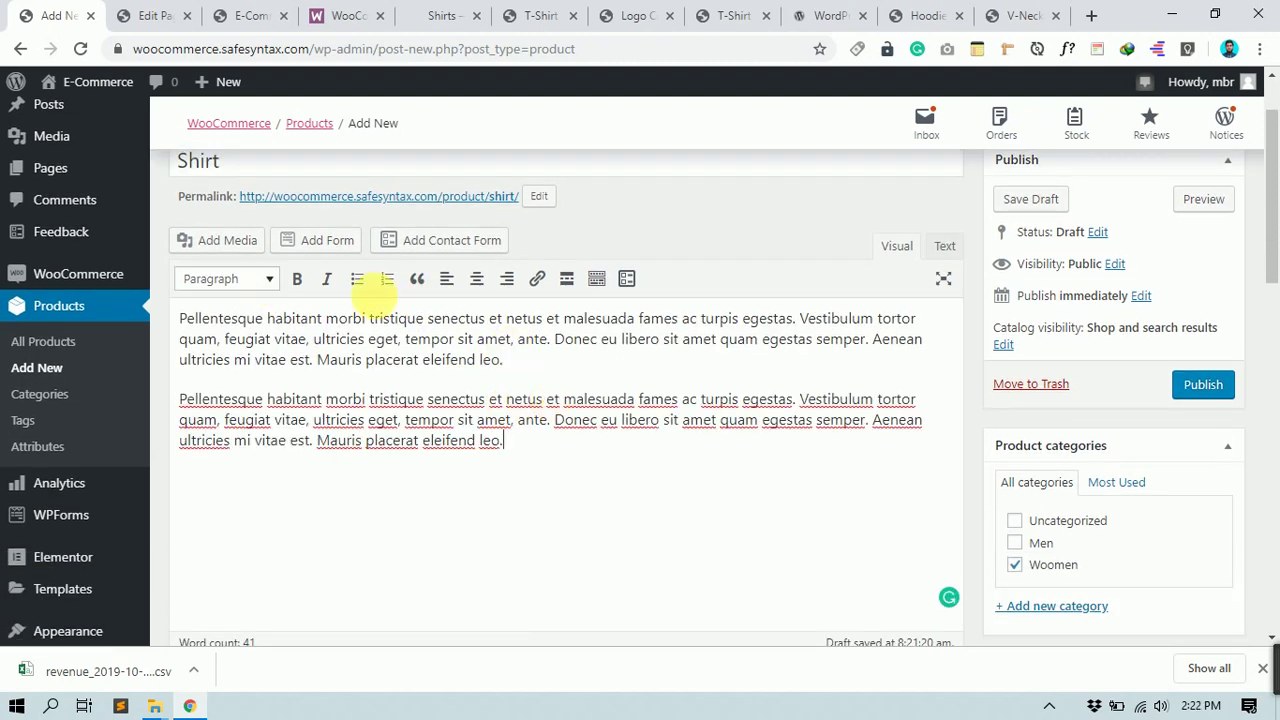
# Step: Review the Shirt's settings and product type options, and compare the WordPress Pennant, T-Shirt and V-Neck T-Shirt example pages
pyautogui.moveTo(617, 399); pyautogui.dragTo(188, 305)
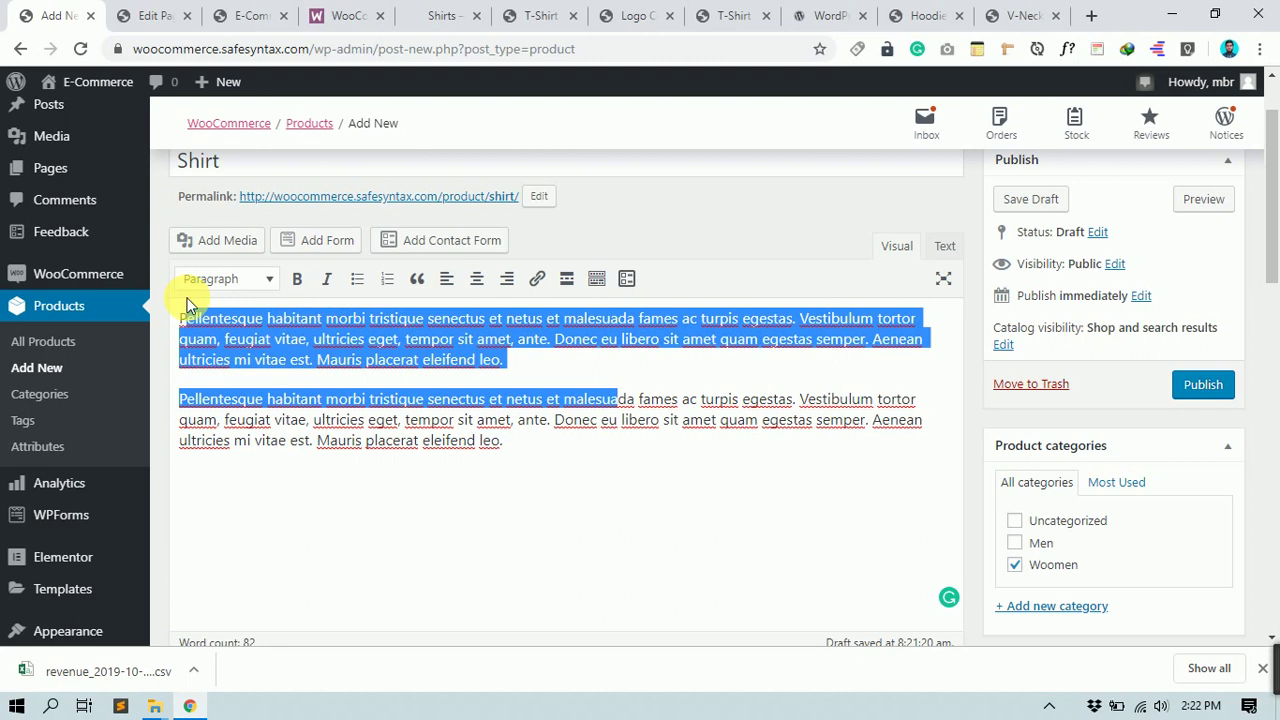
pyautogui.scroll(-7, 460, 350)
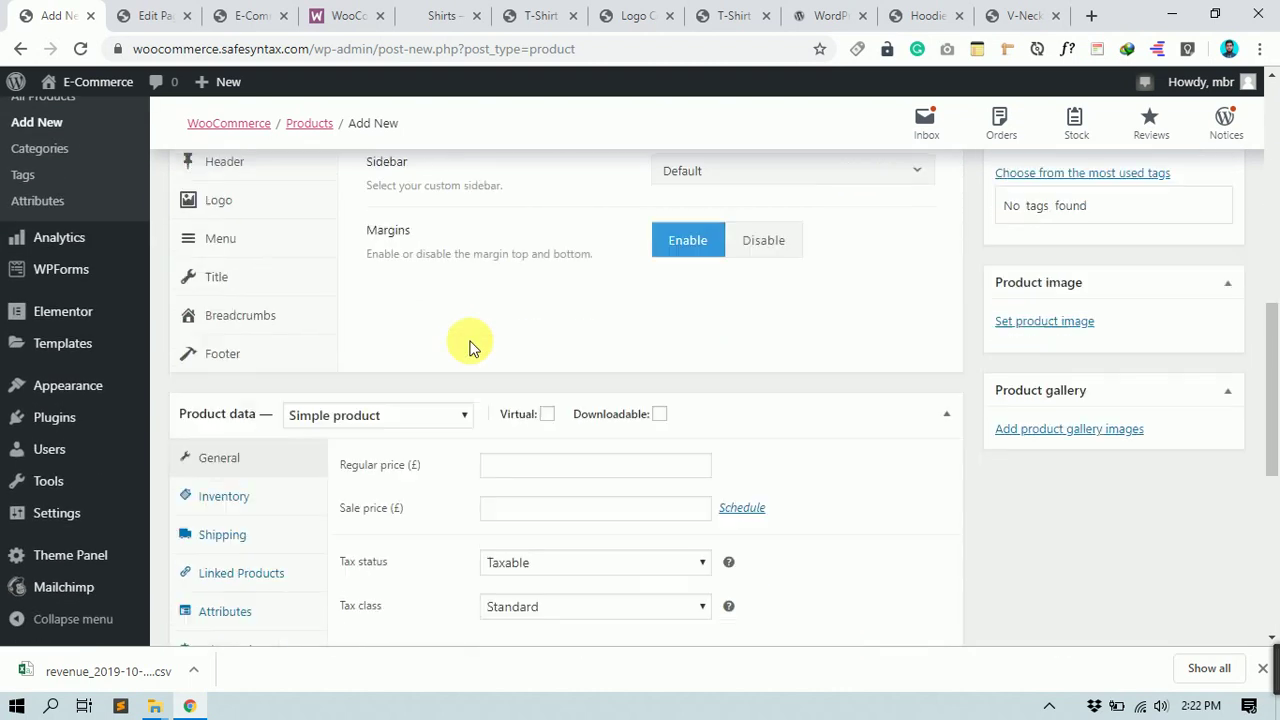
pyautogui.scroll(2, 470, 345)
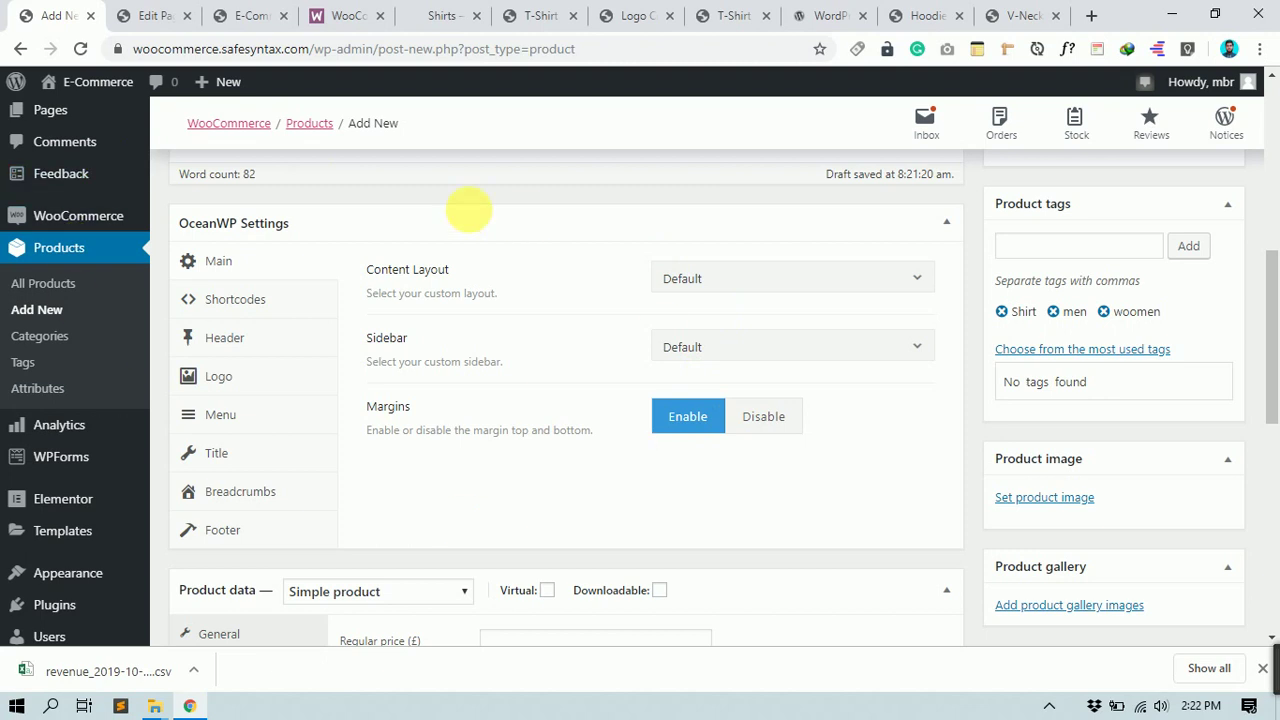
pyautogui.scroll(-4, 470, 210)
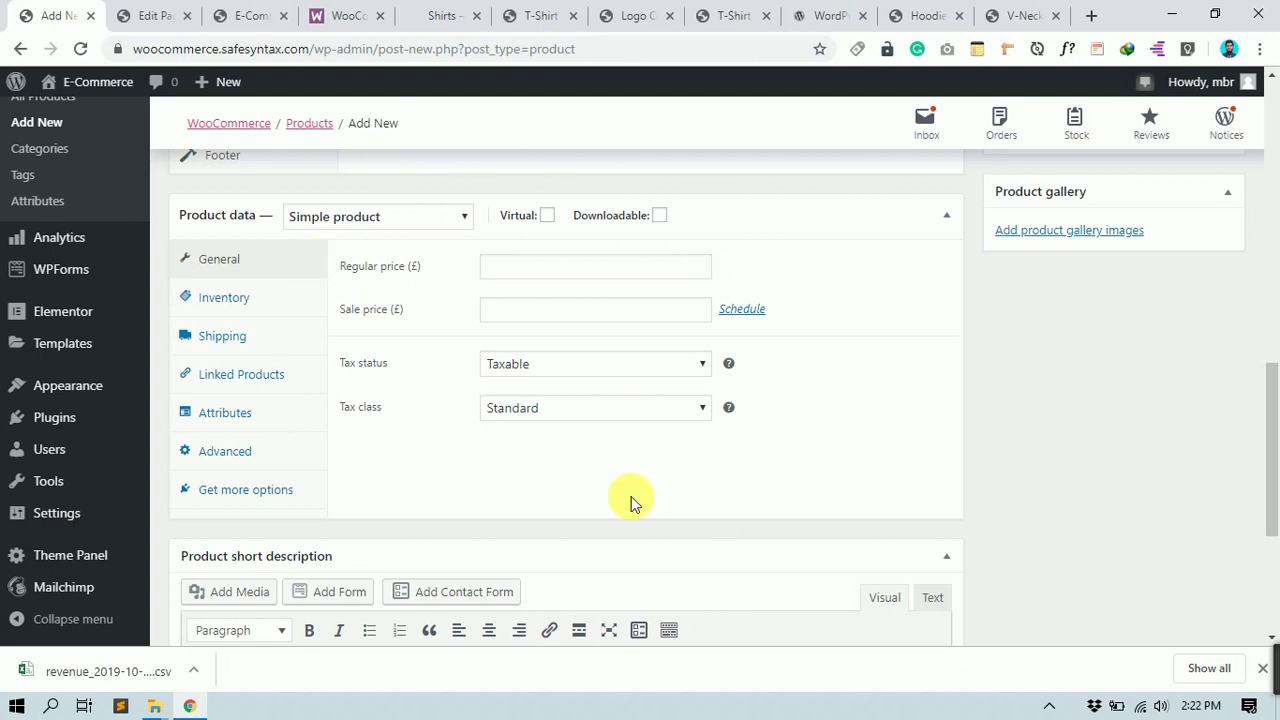
pyautogui.click(429, 216)
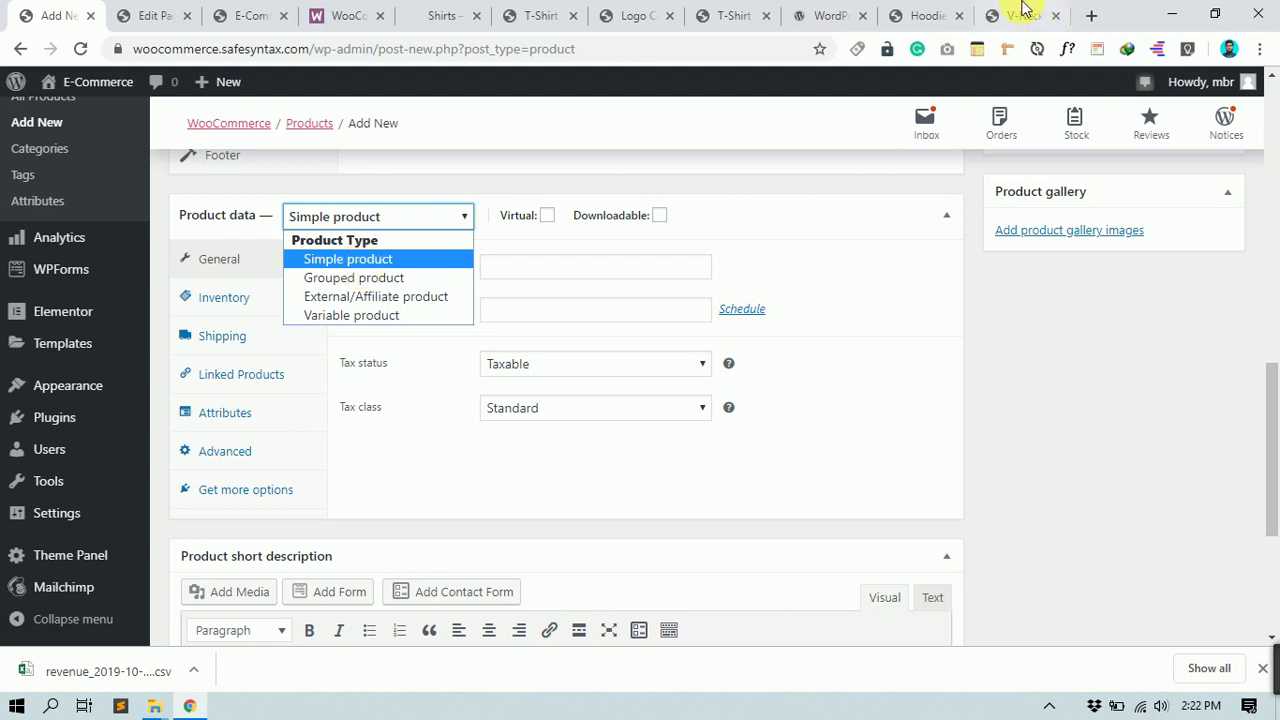
pyautogui.click(925, 15)
pyautogui.click(818, 12)
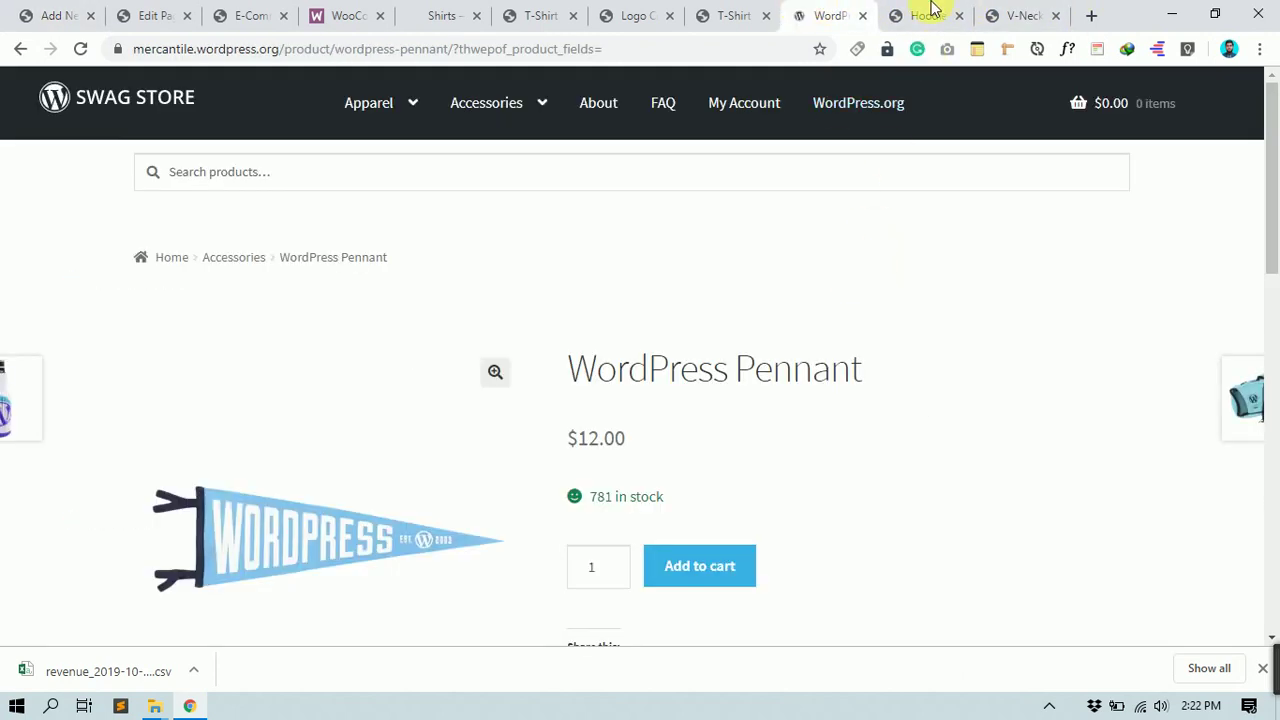
pyautogui.click(716, 14)
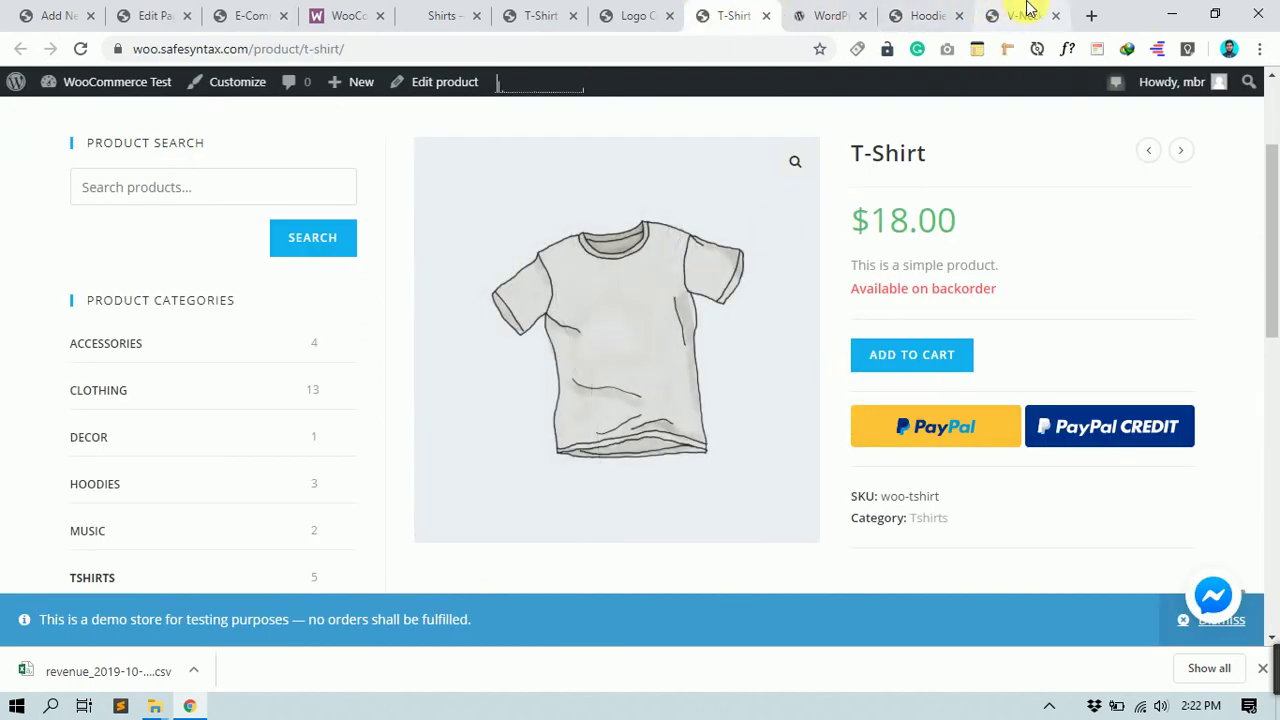
pyautogui.click(1025, 15)
pyautogui.click(970, 285)
pyautogui.click(978, 340)
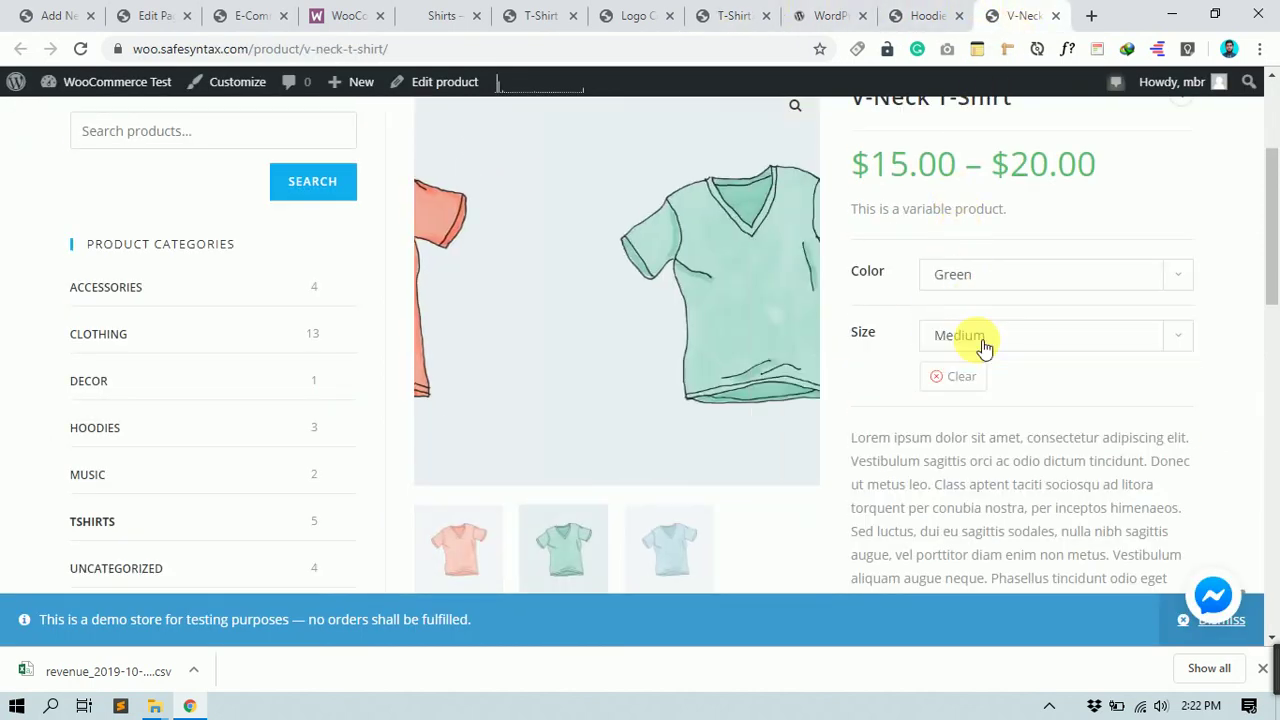
# Step: Return to the Shirt product form and choose Simple product as the product type
pyautogui.click(51, 16)
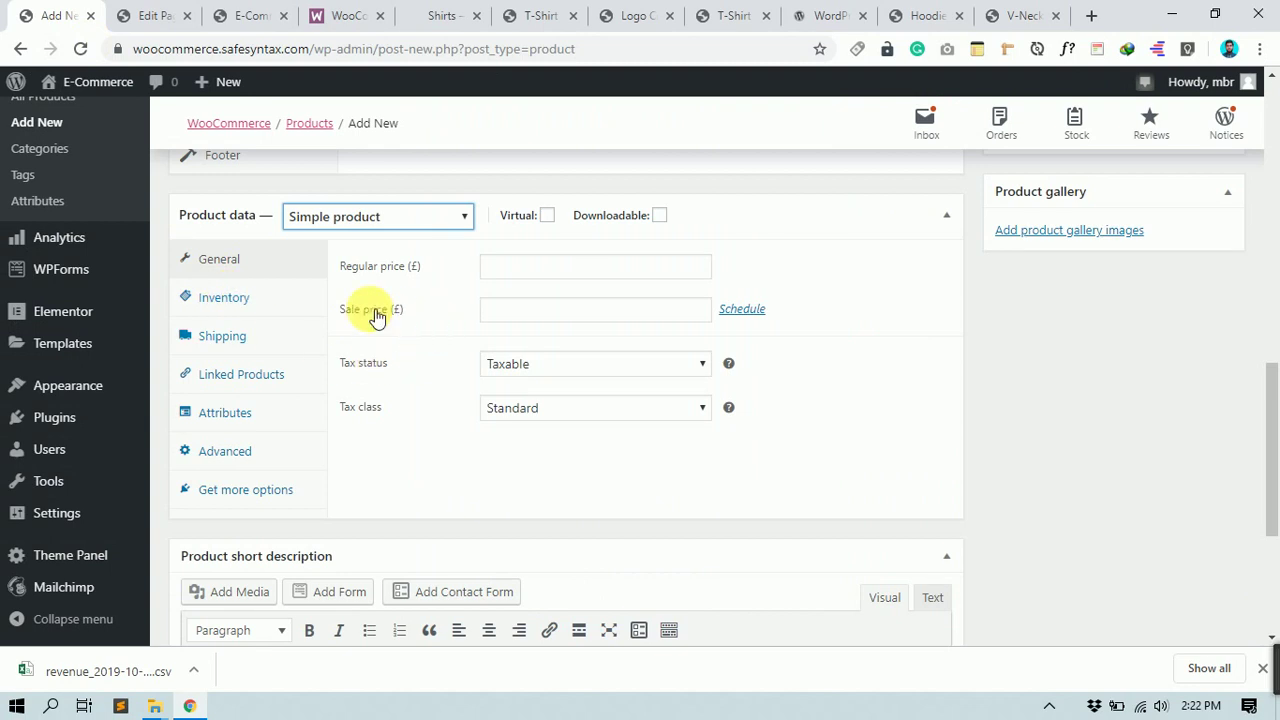
pyautogui.click(388, 215)
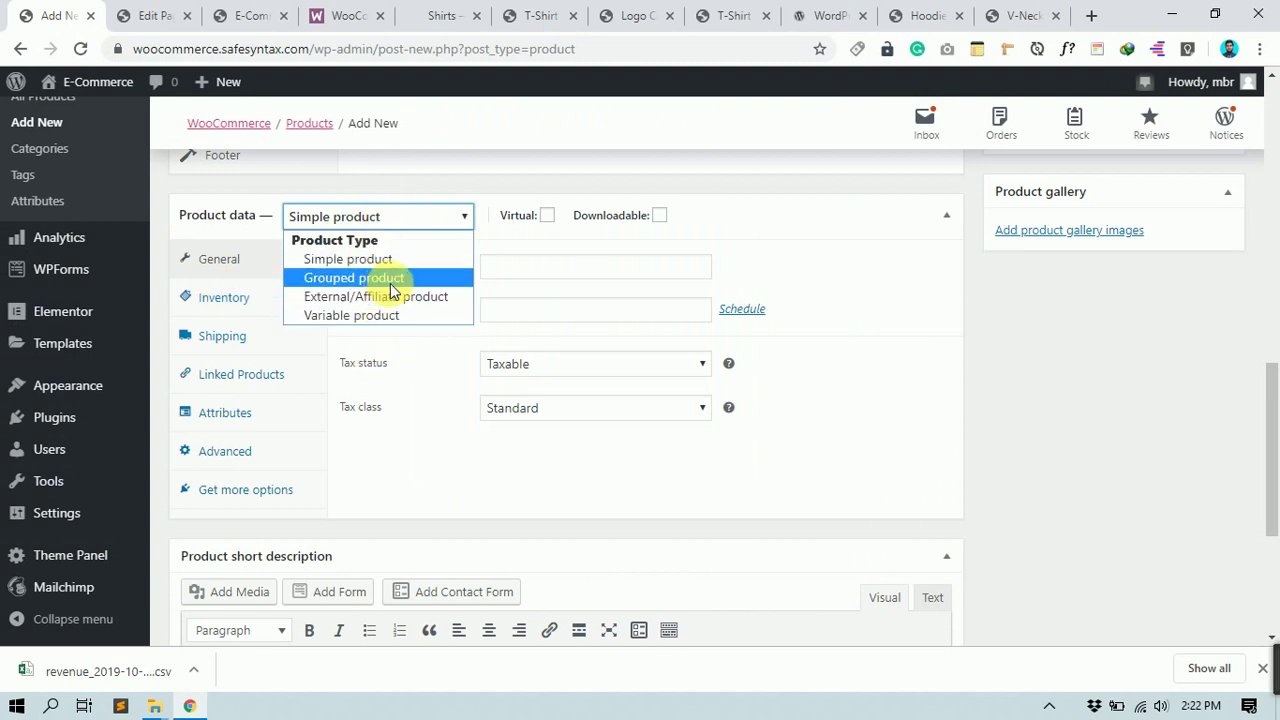
pyautogui.click(390, 257)
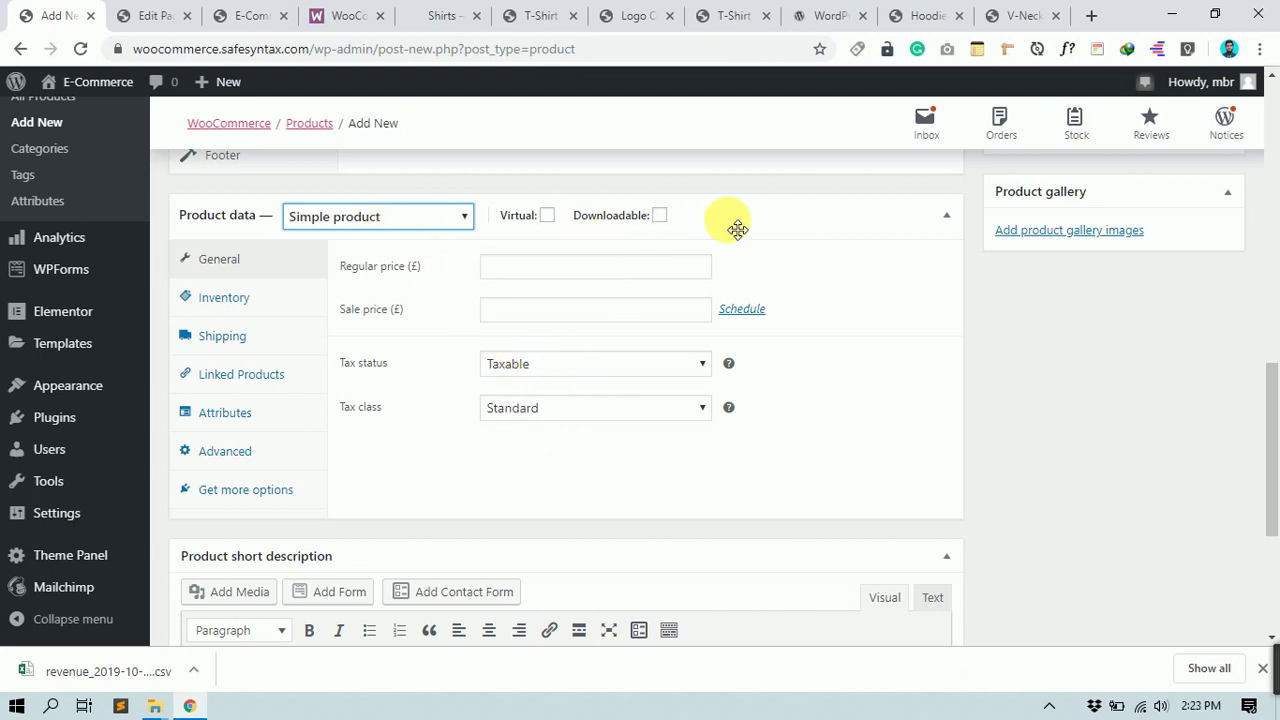
# Step: Try the Virtual and Downloadable options on the simple product to compare their data fields, leaving both turned off
pyautogui.click(548, 216)
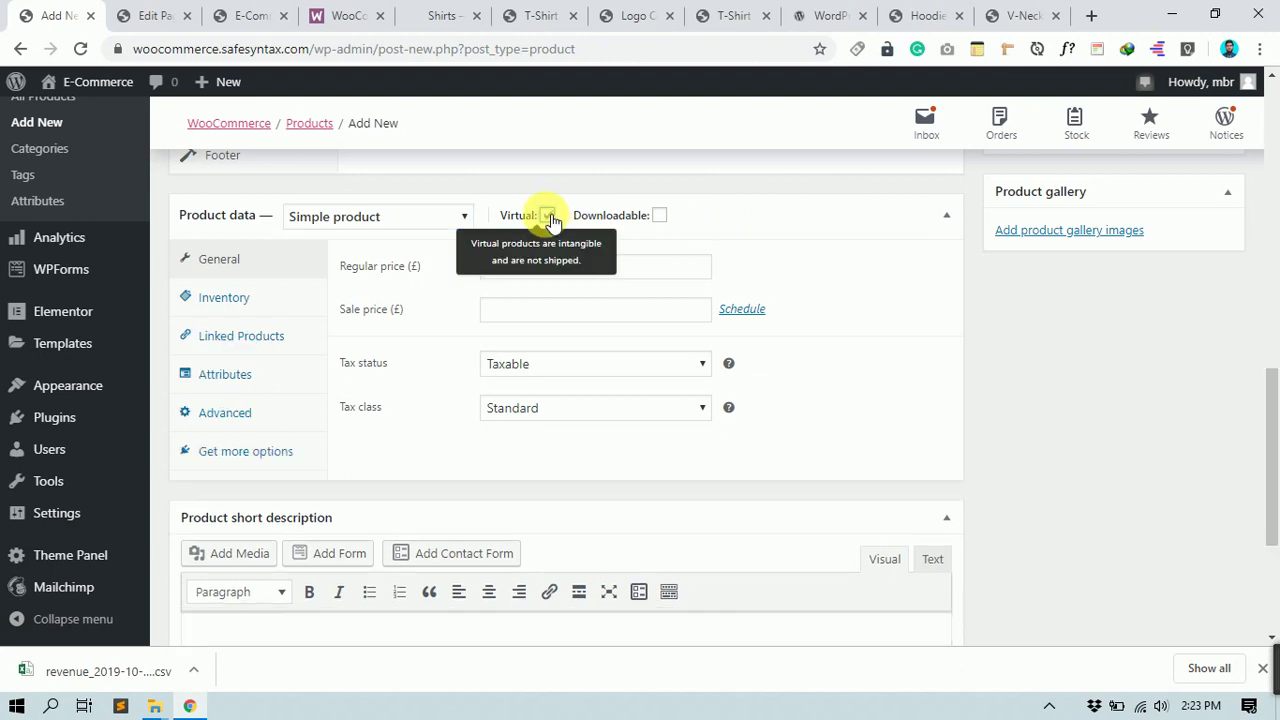
pyautogui.click(548, 216)
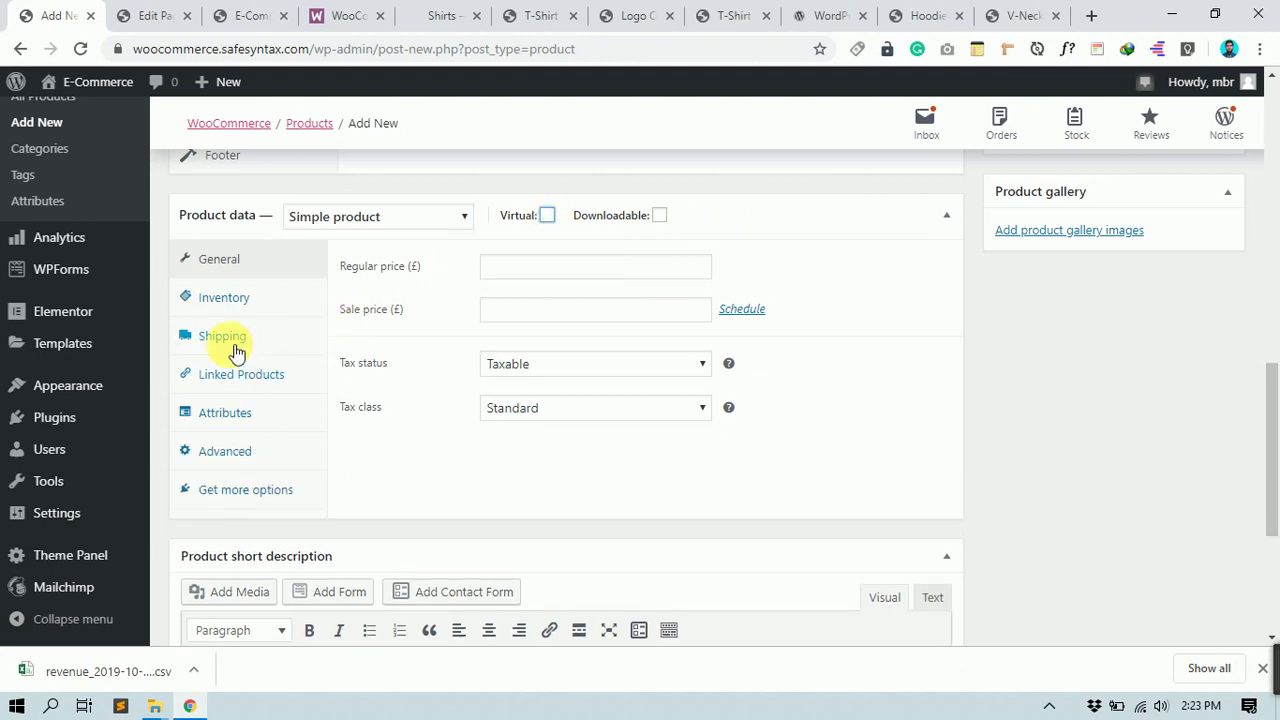
pyautogui.click(548, 216)
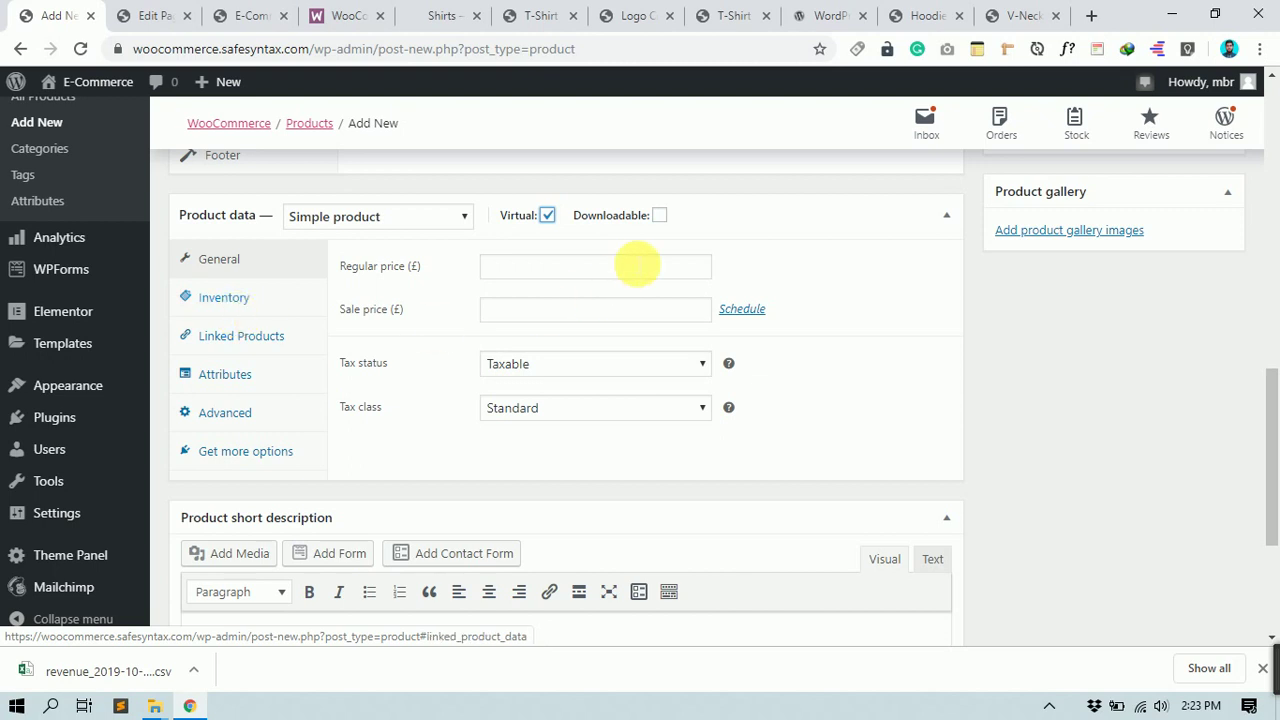
pyautogui.click(660, 215)
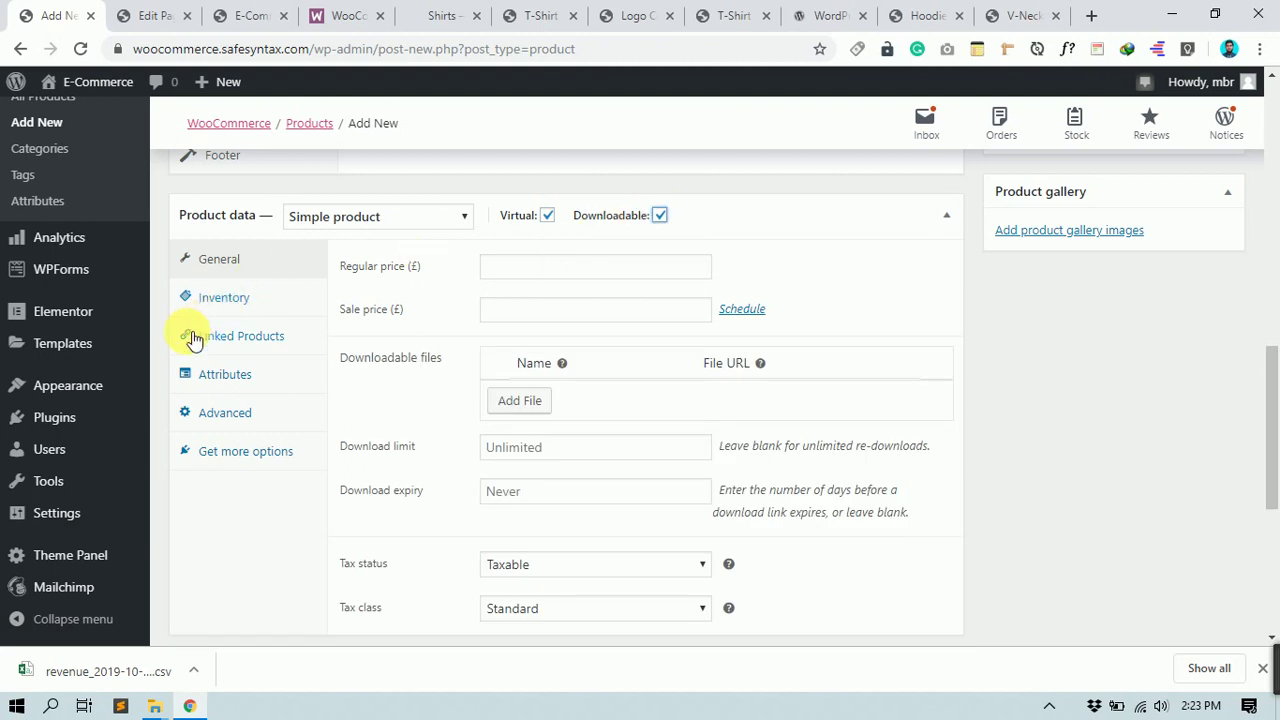
pyautogui.click(660, 215)
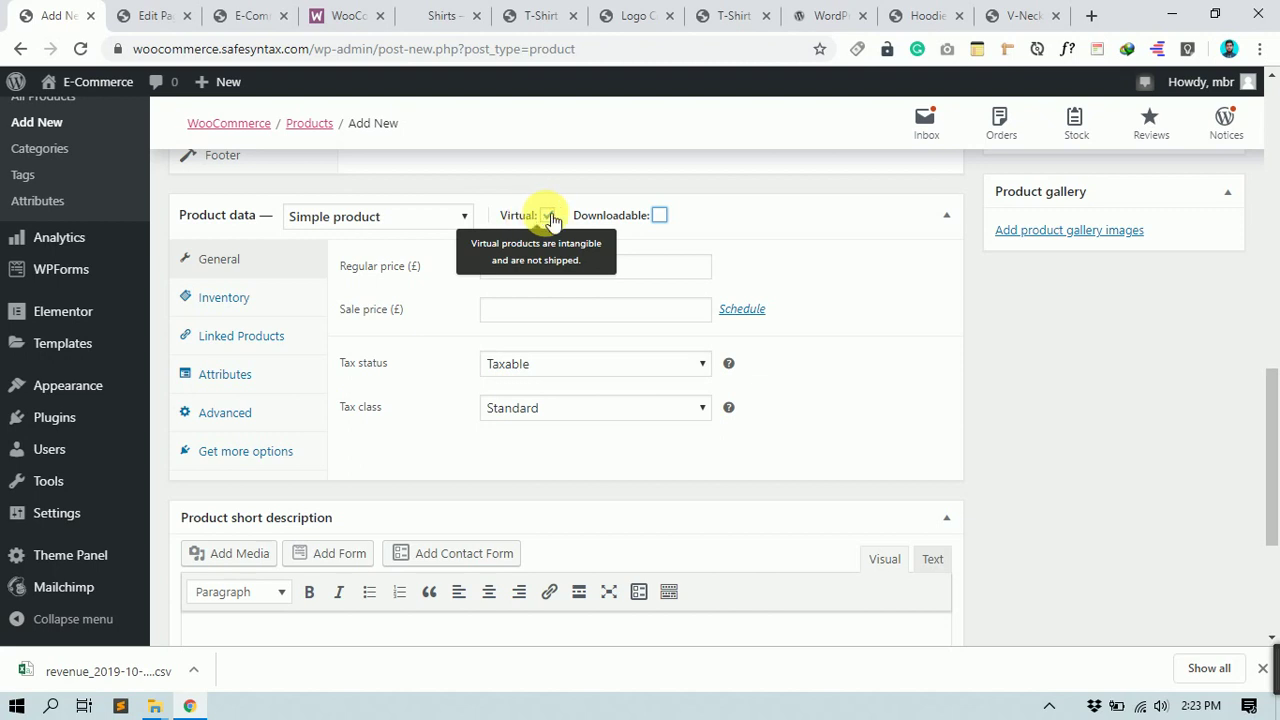
pyautogui.click(549, 216)
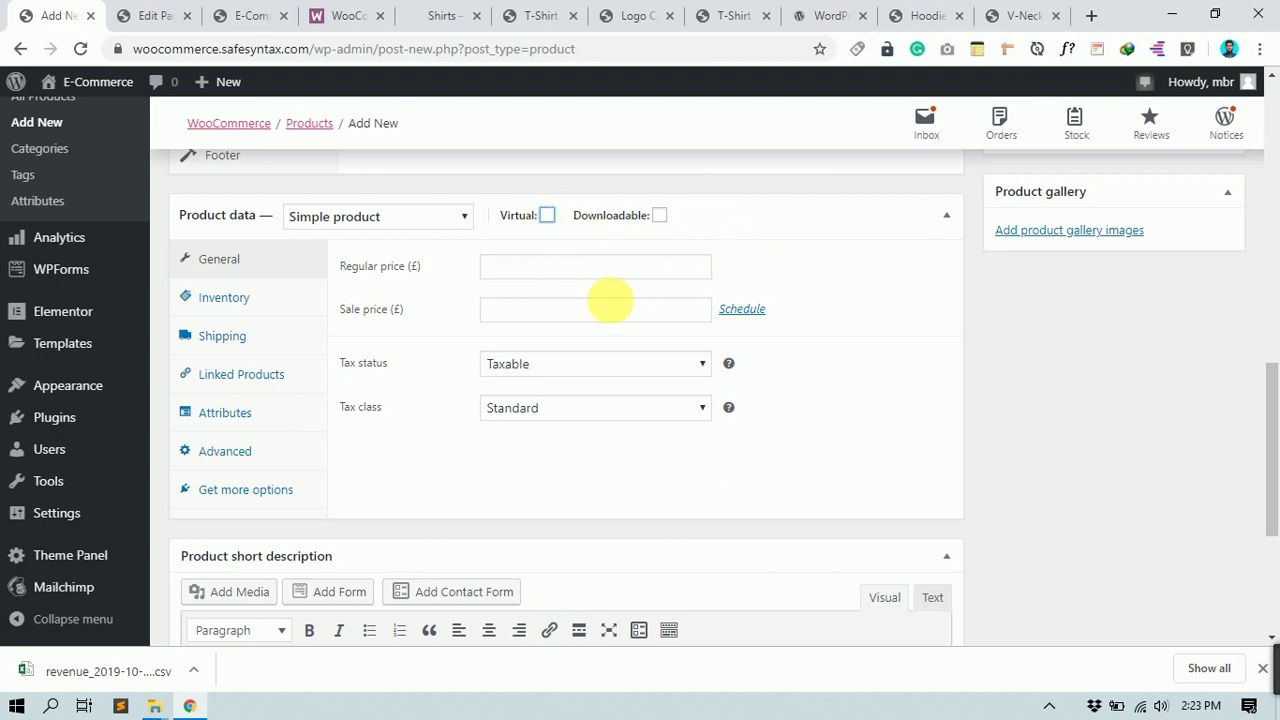
# Step: Set the Shirt product's regular price to £10
pyautogui.click(535, 275)
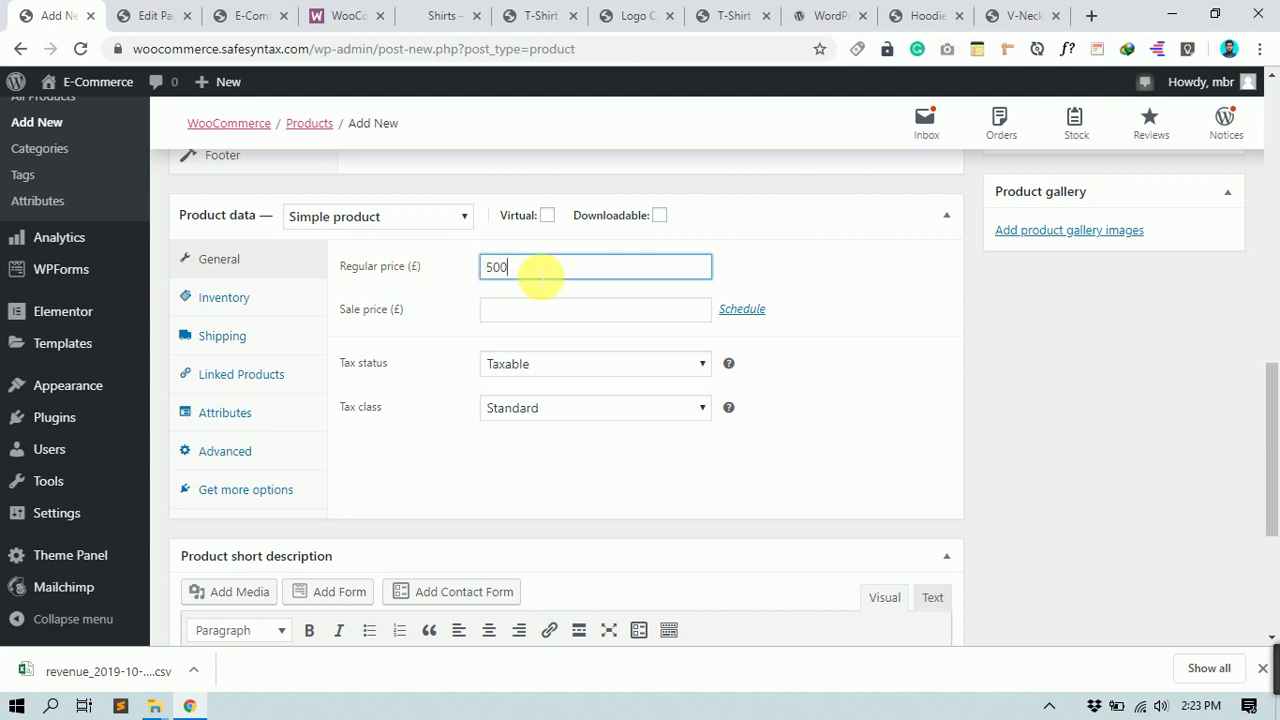
pyautogui.click(371, 265)
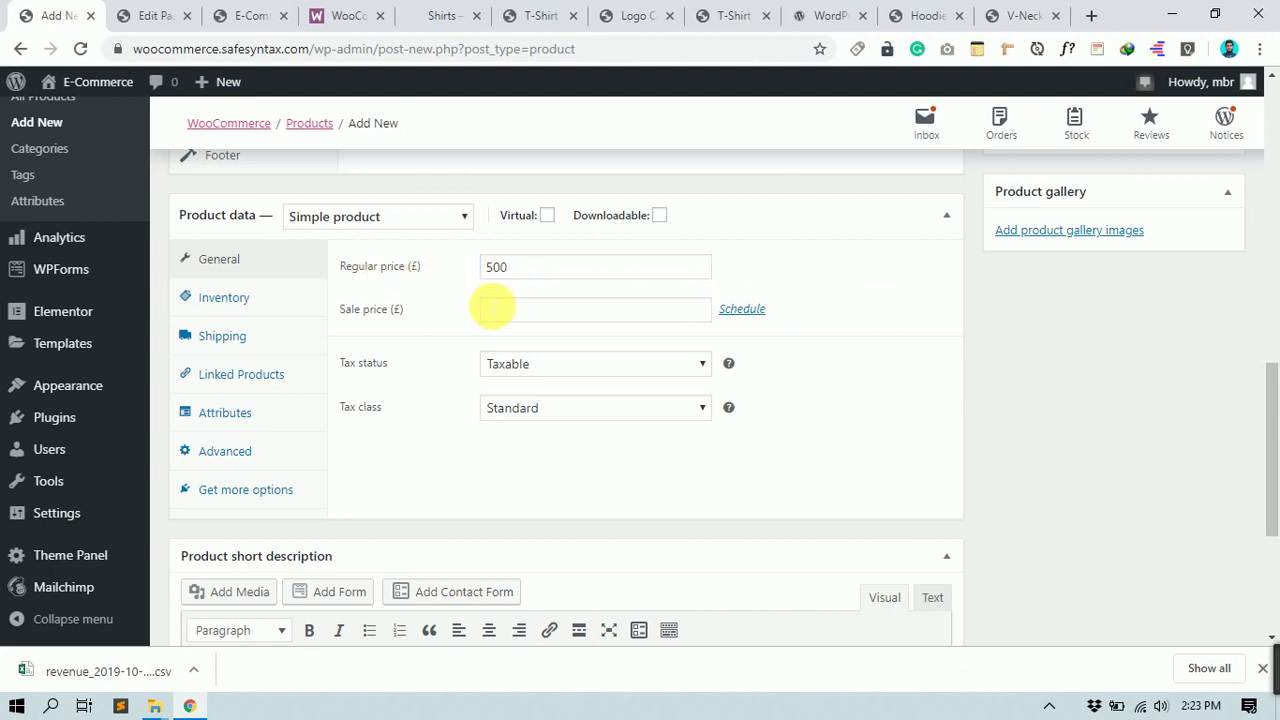
pyautogui.click(529, 265)
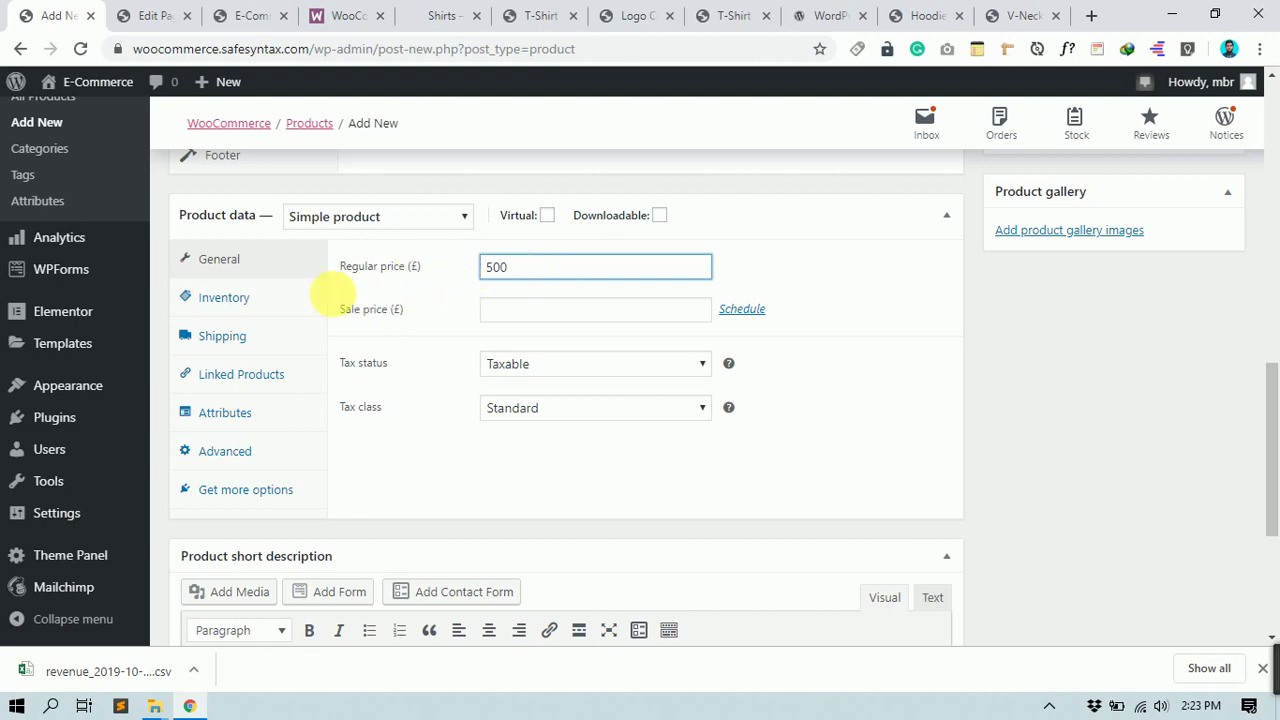
pyautogui.moveTo(560, 268); pyautogui.dragTo(438, 276)
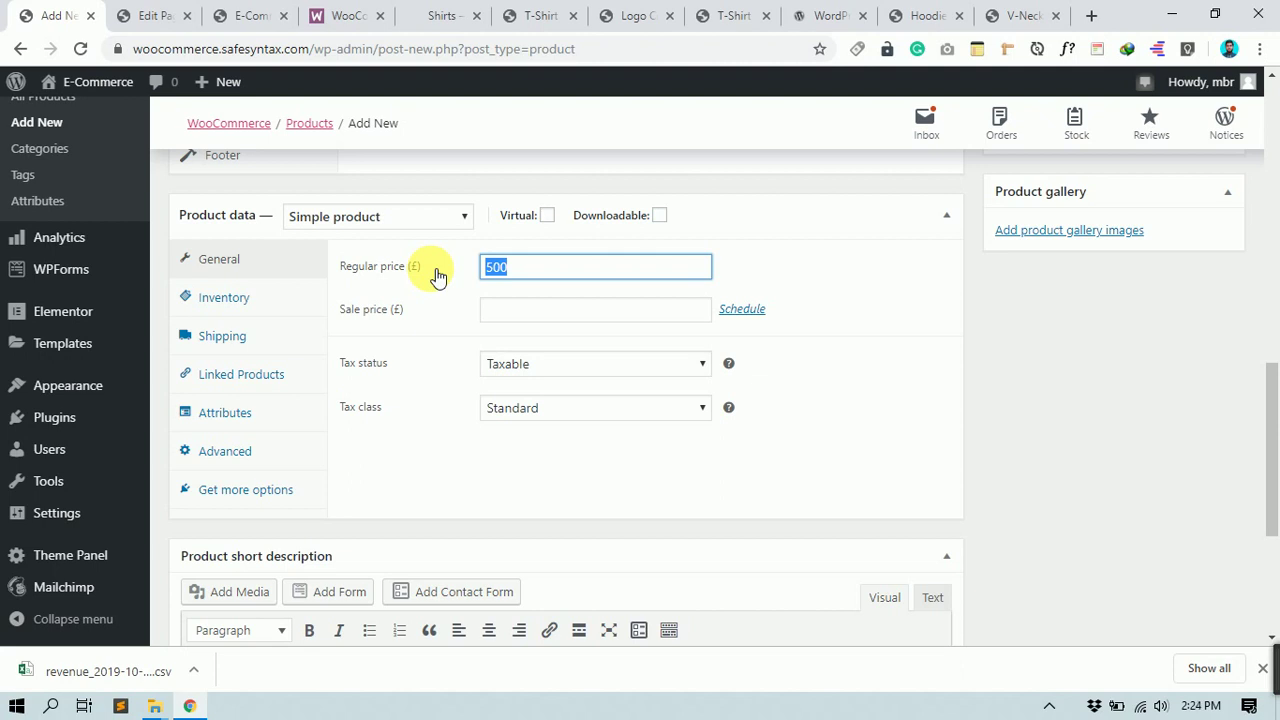
pyautogui.write('10')
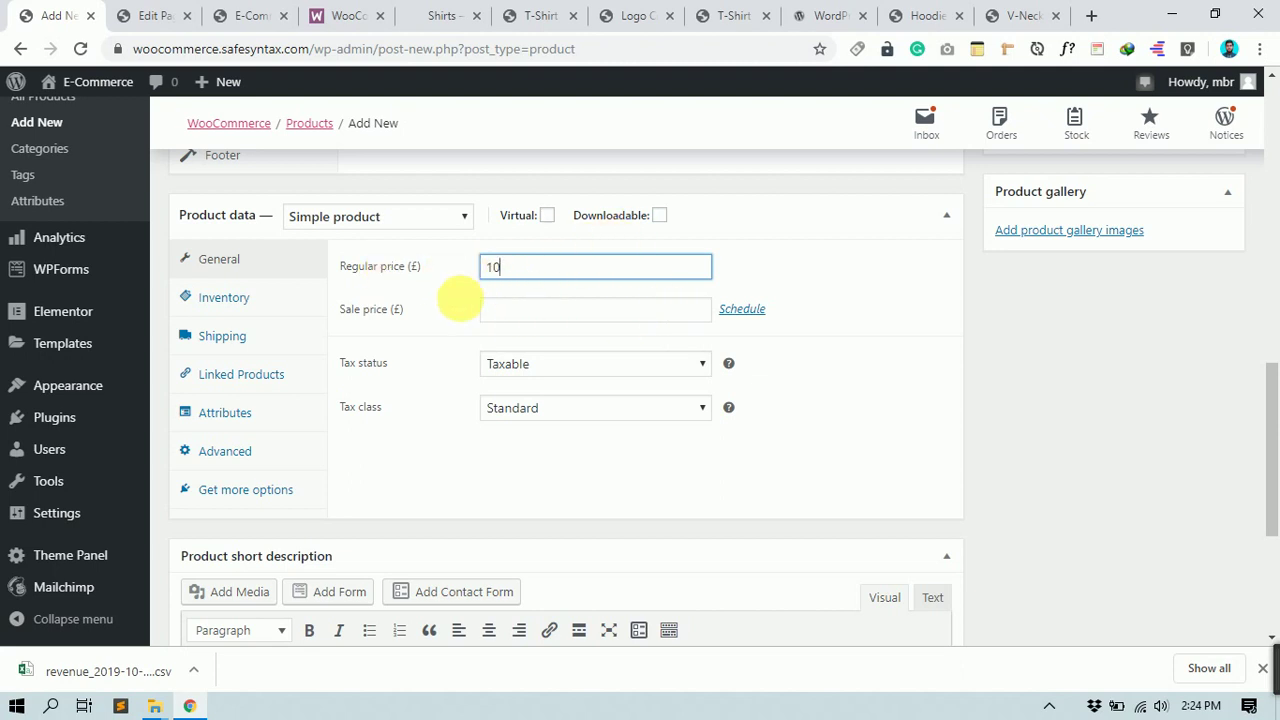
pyautogui.click(550, 311)
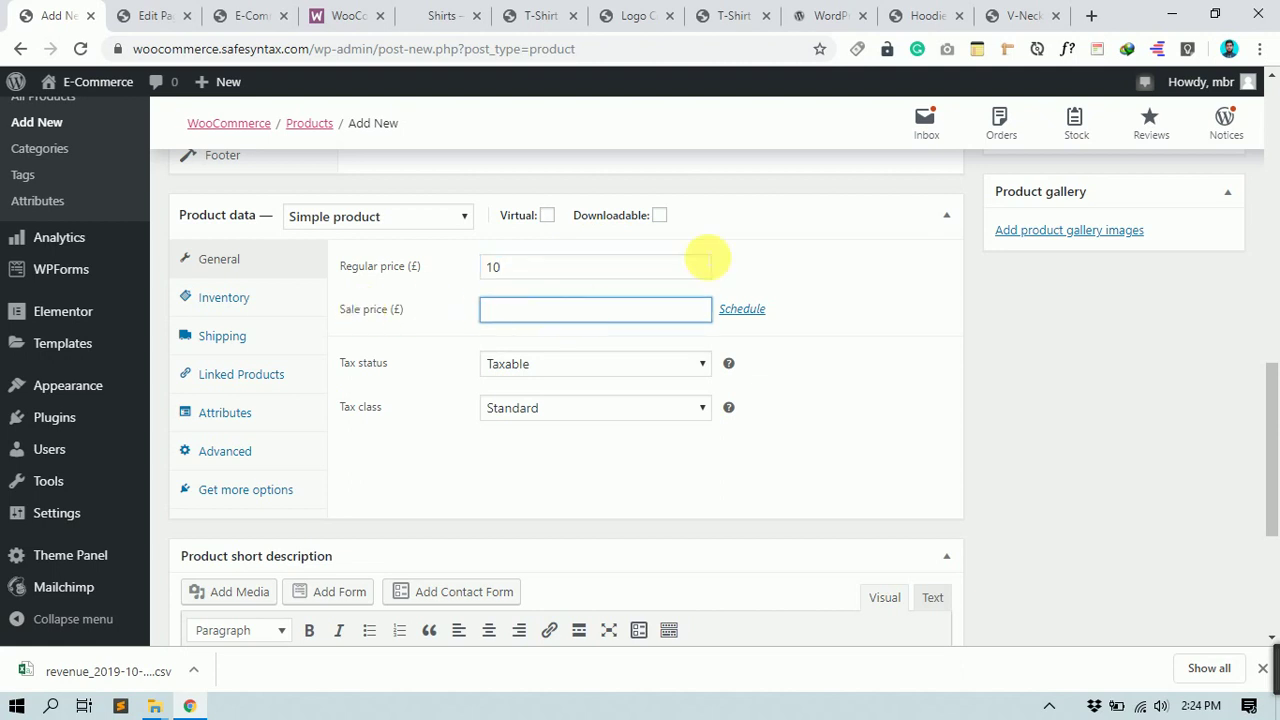
# Step: Look through the V-Neck T-Shirt, Hoodie with Zipper, WordPress Pennant, T-Shirt and Logo Collection pages for a discounted price example
pyautogui.click(990, 8)
pyautogui.scroll(3, 894, 214)
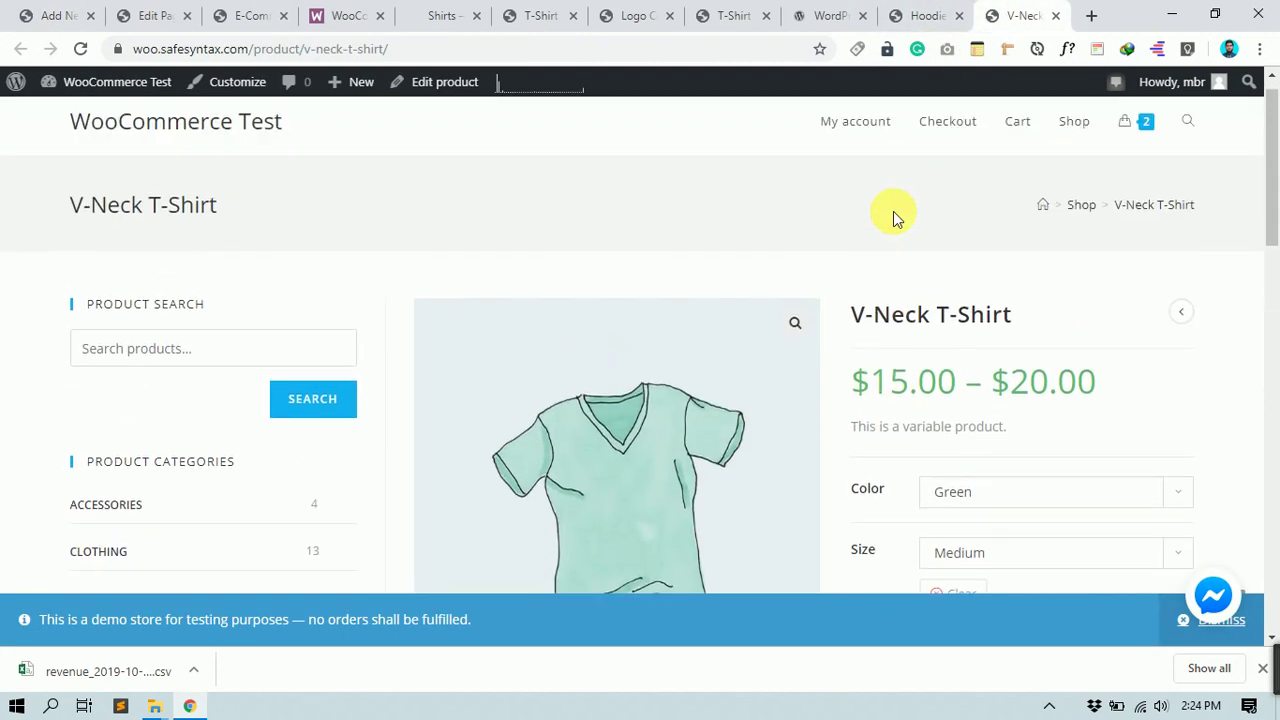
pyautogui.click(900, 8)
pyautogui.scroll(10, 817, 186)
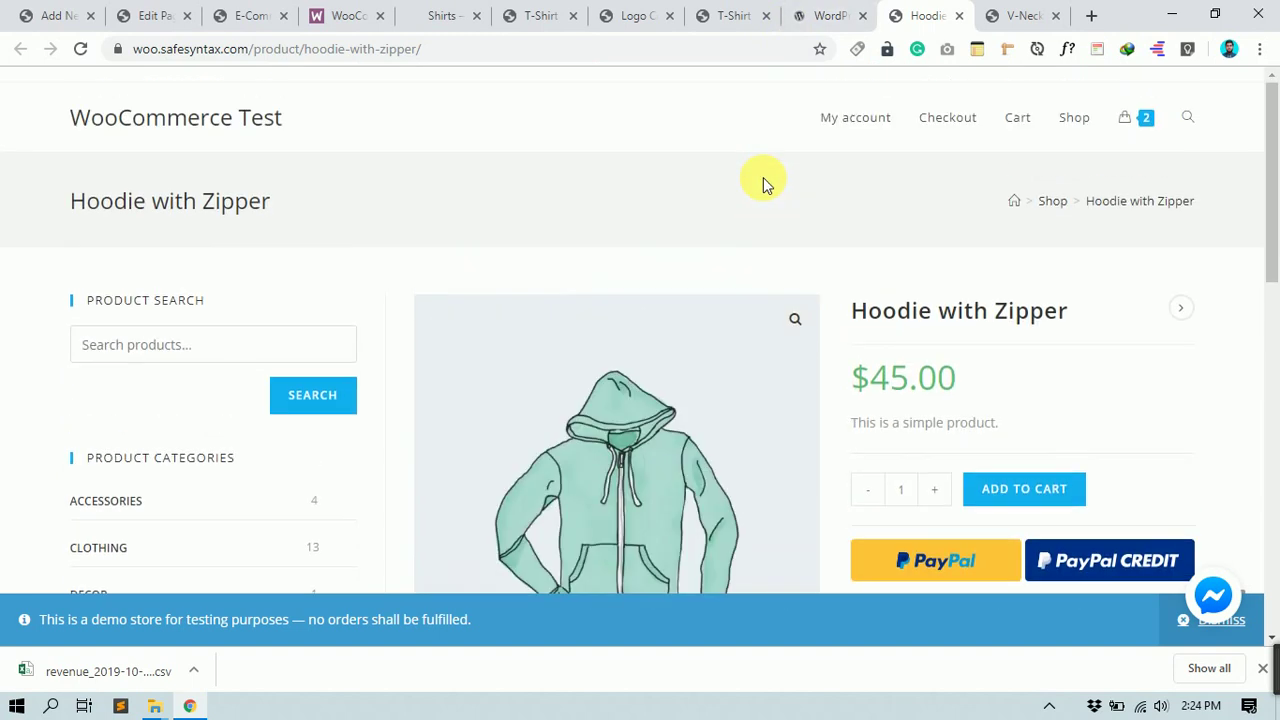
pyautogui.click(790, 8)
pyautogui.scroll(-4, 740, 366)
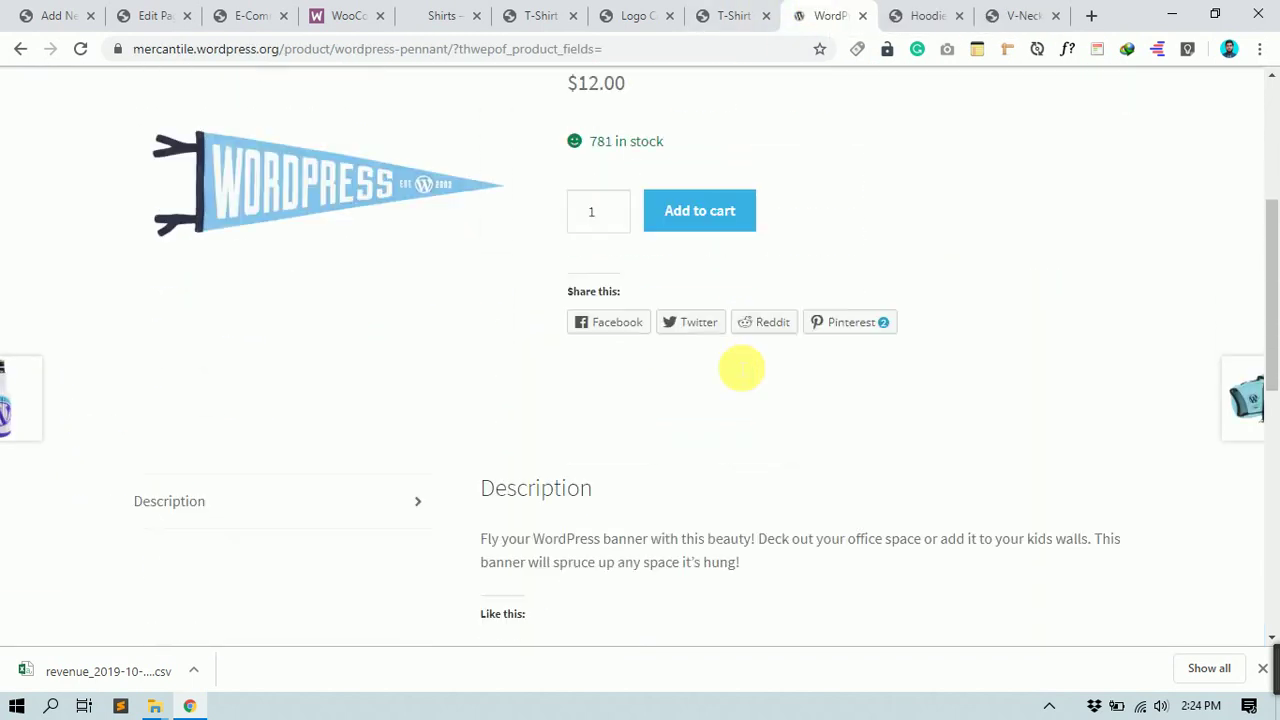
pyautogui.click(738, 10)
pyautogui.scroll(3, 726, 238)
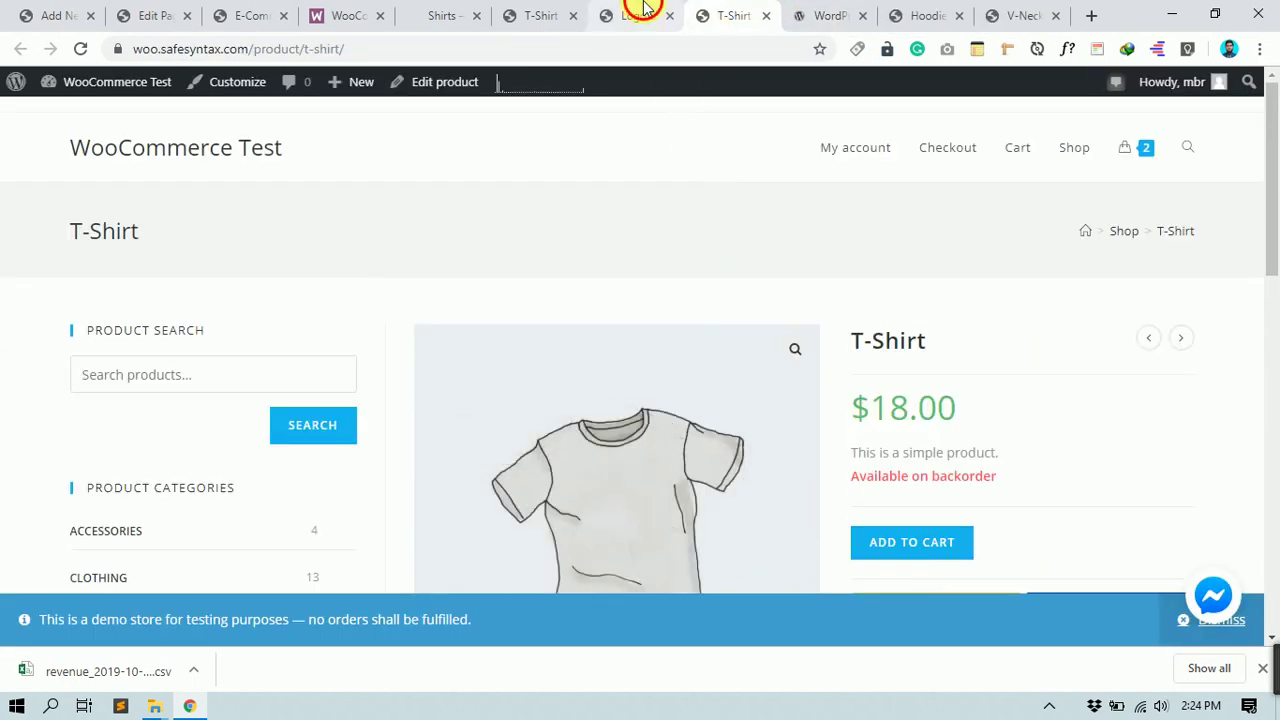
pyautogui.click(643, 12)
pyautogui.scroll(3, 666, 189)
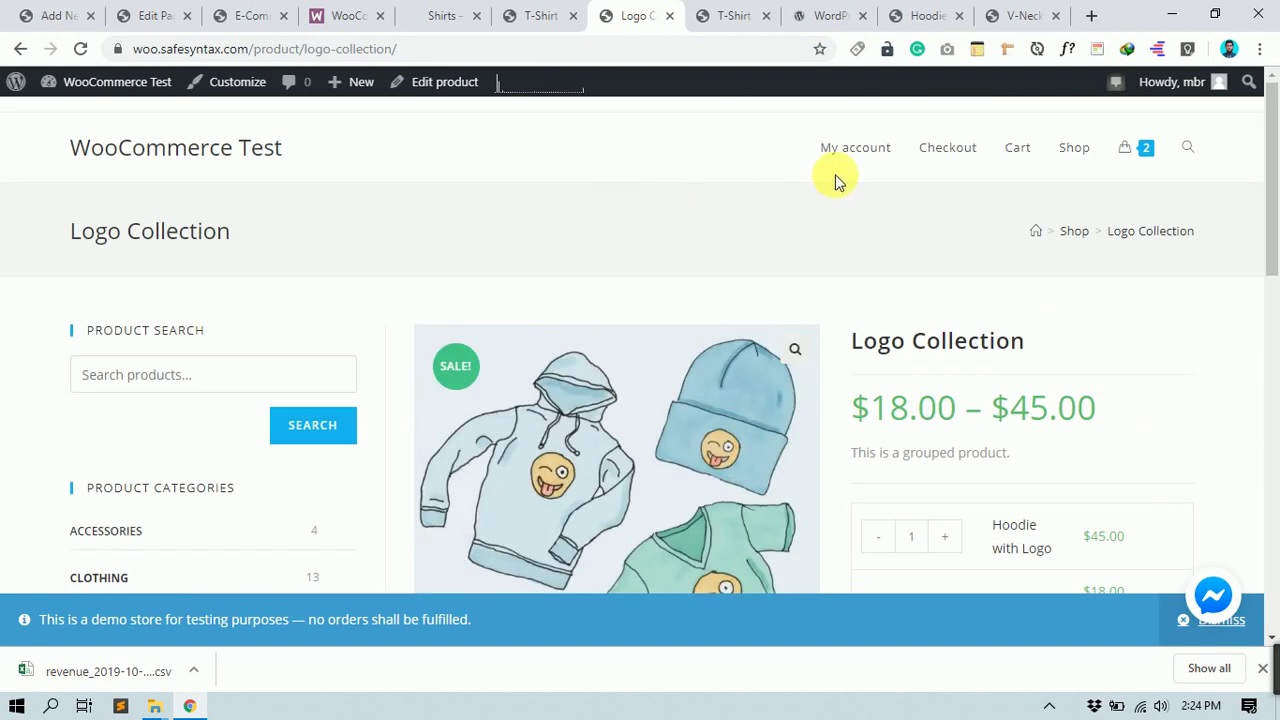
# Step: Open the demo store's home page and browse both pages of its product listing for items on sale
pyautogui.click(282, 157)
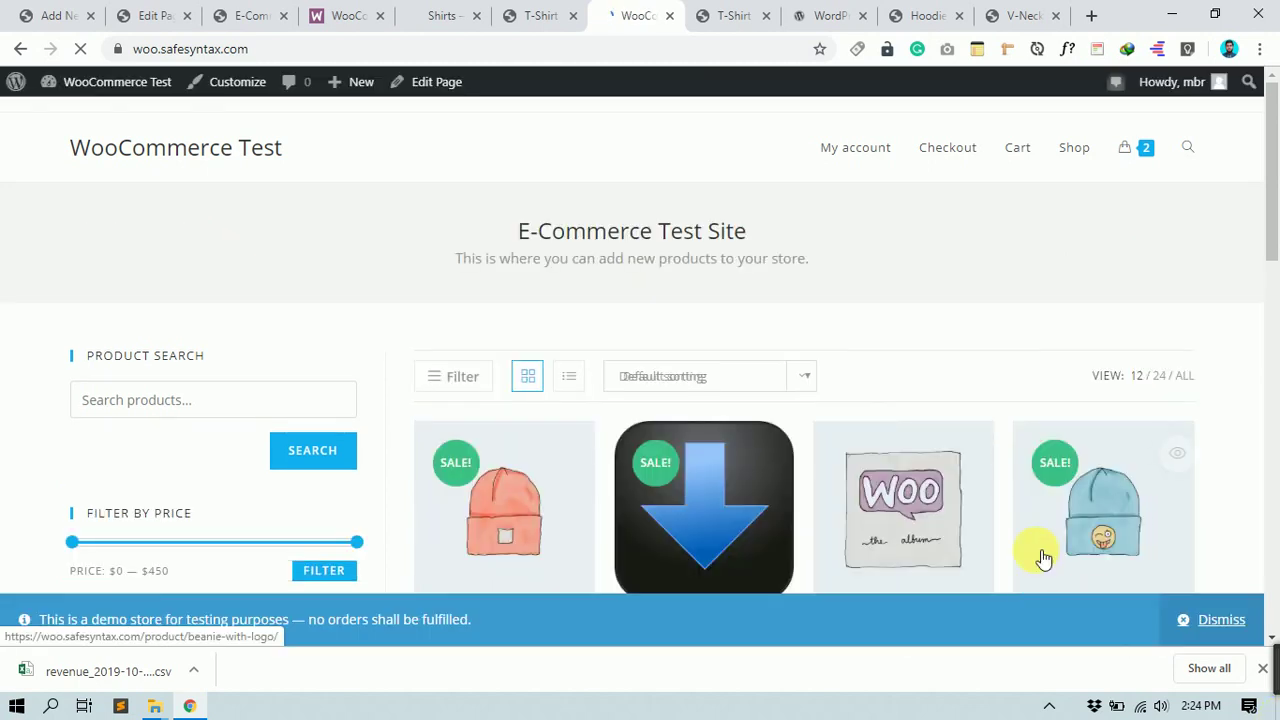
pyautogui.scroll(-5, 726, 323)
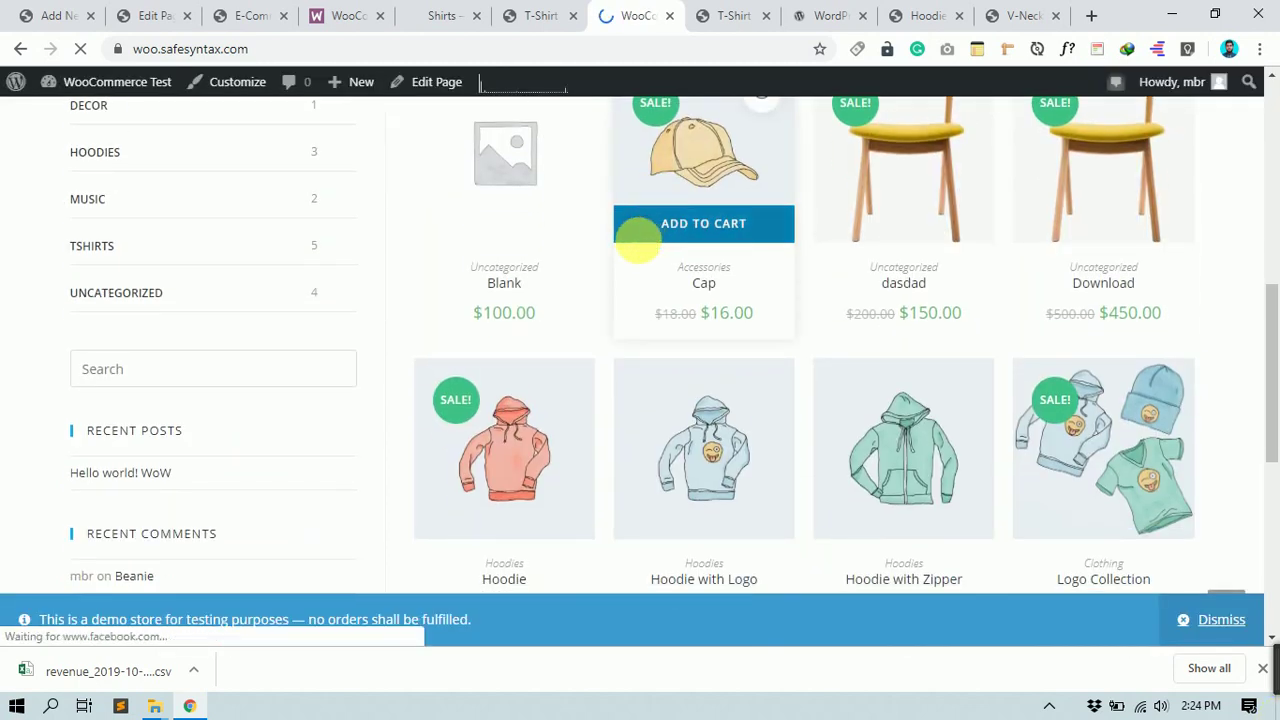
pyautogui.scroll(-5, 638, 242)
pyautogui.scroll(2, 638, 242)
pyautogui.scroll(1, 640, 245)
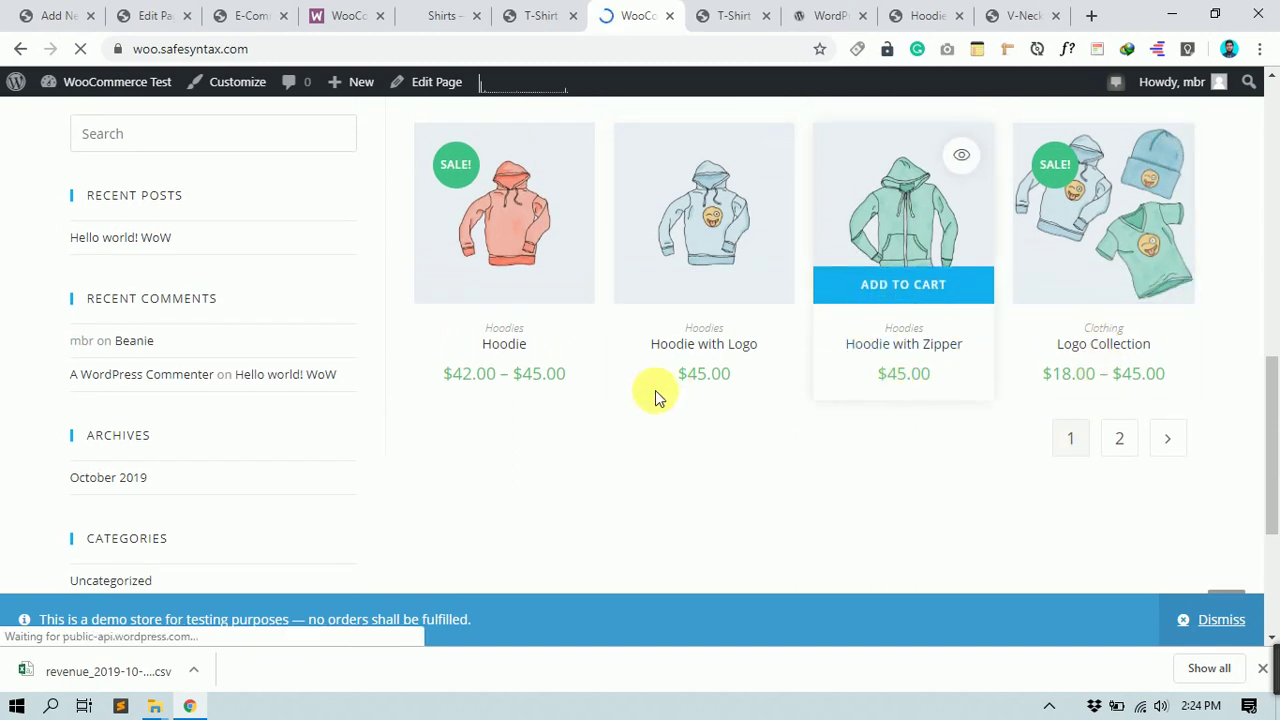
pyautogui.click(1122, 438)
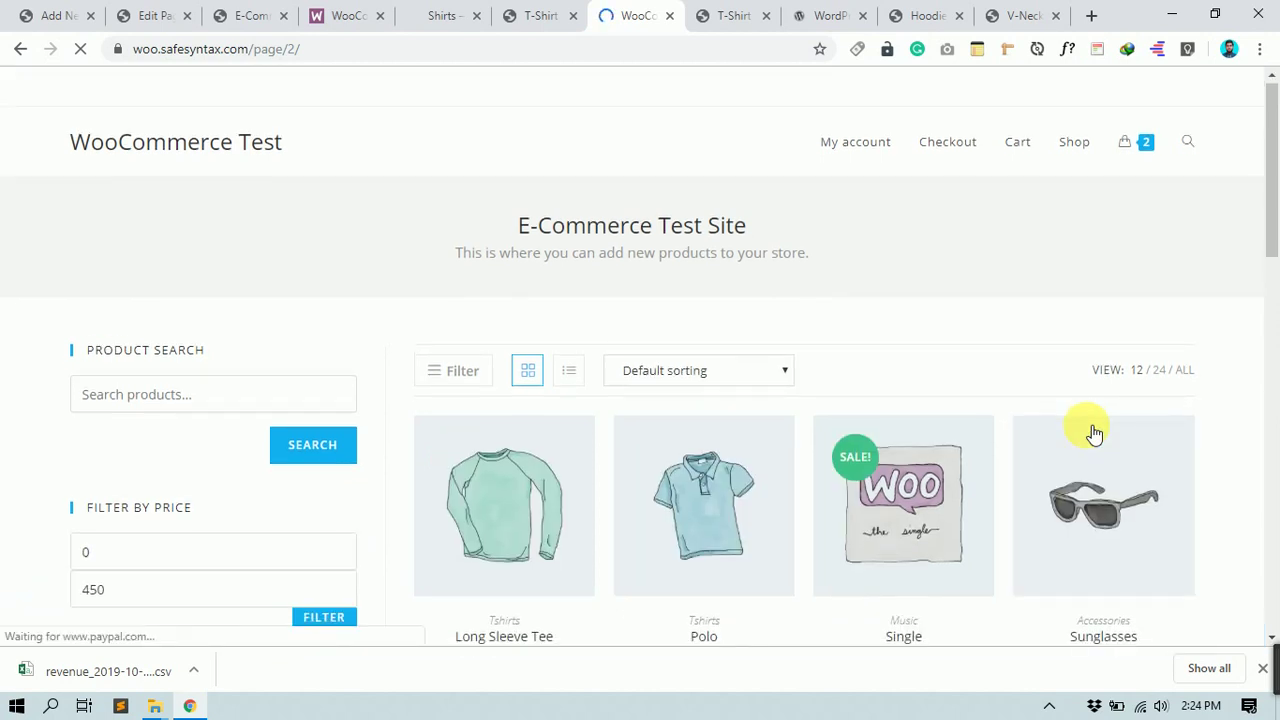
pyautogui.scroll(-7, 911, 403)
pyautogui.scroll(3, 910, 402)
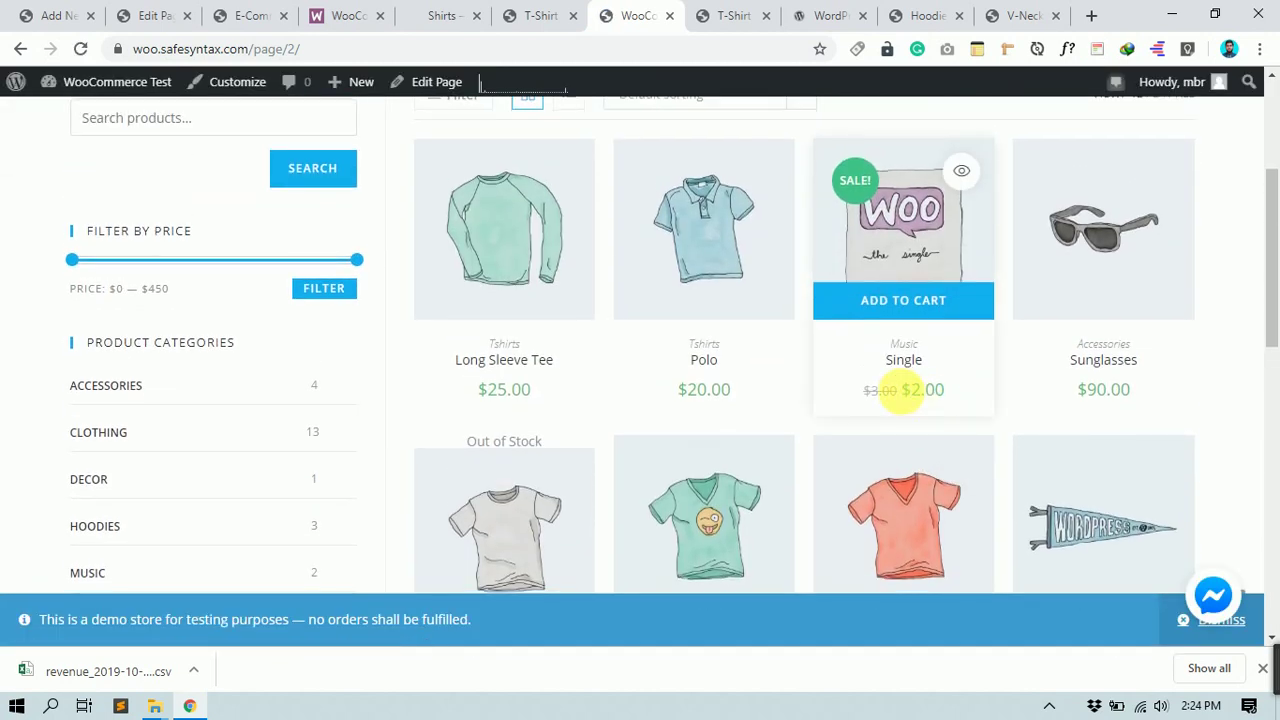
# Step: Examine the crossed-out regular price and the sale price of the Single product in the store listing
pyautogui.moveTo(901, 391); pyautogui.dragTo(862, 398)
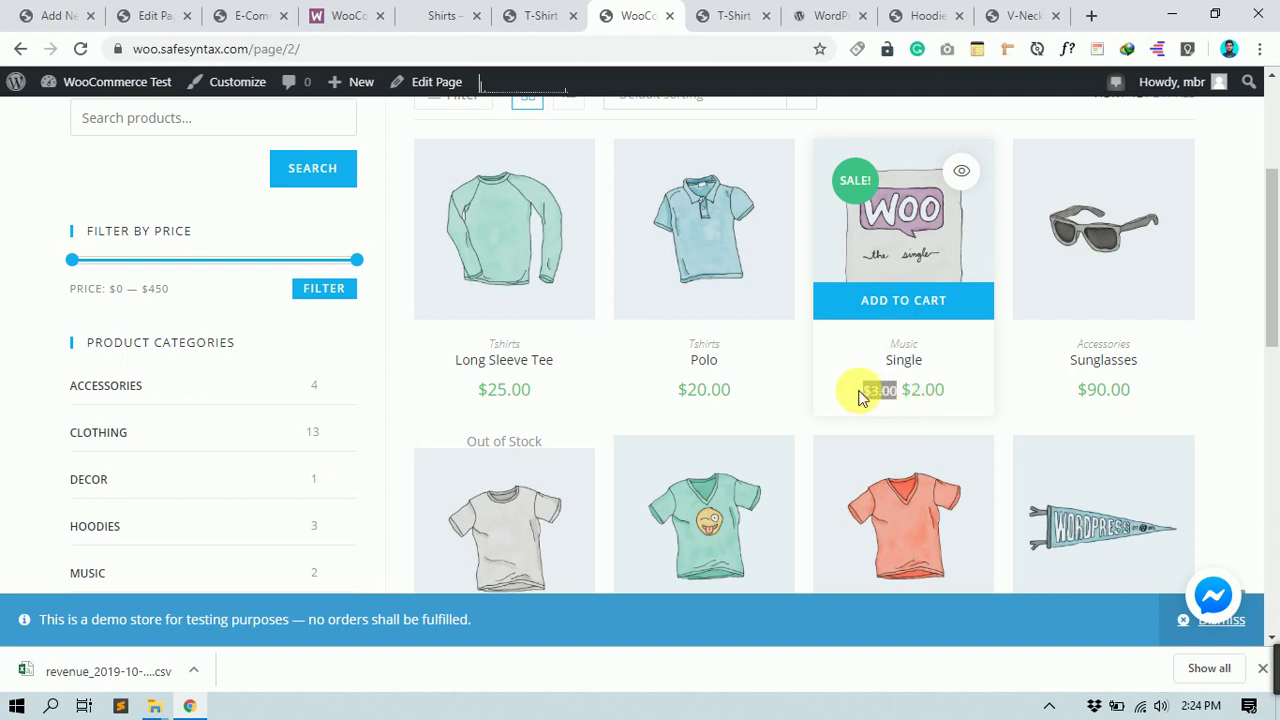
pyautogui.click(862, 398)
pyautogui.moveTo(903, 391); pyautogui.dragTo(950, 392)
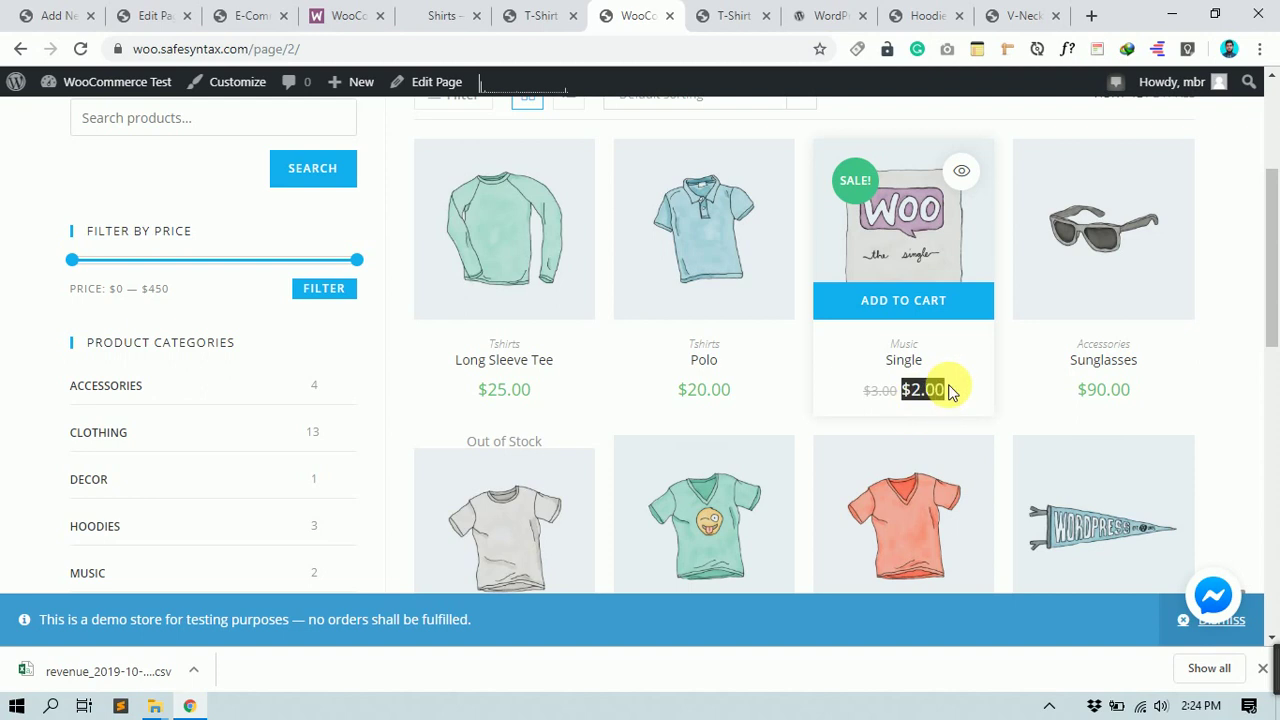
pyautogui.click(963, 384)
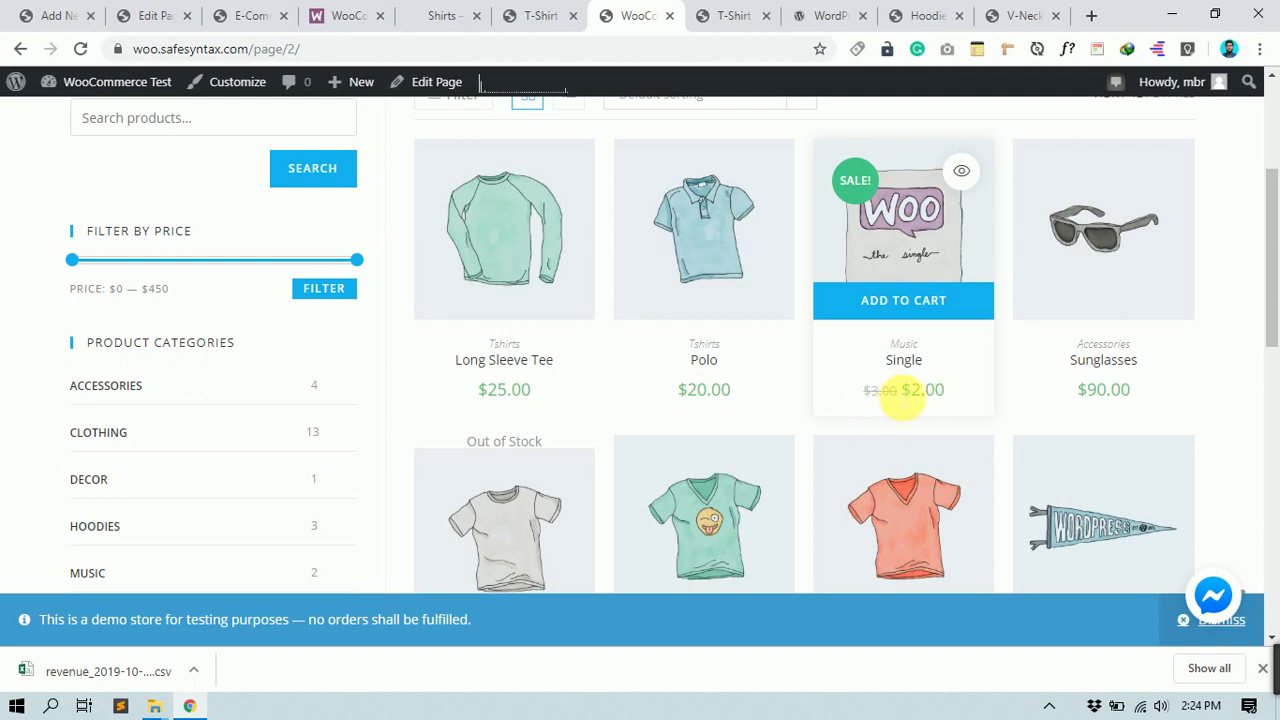
pyautogui.moveTo(894, 392); pyautogui.dragTo(875, 398)
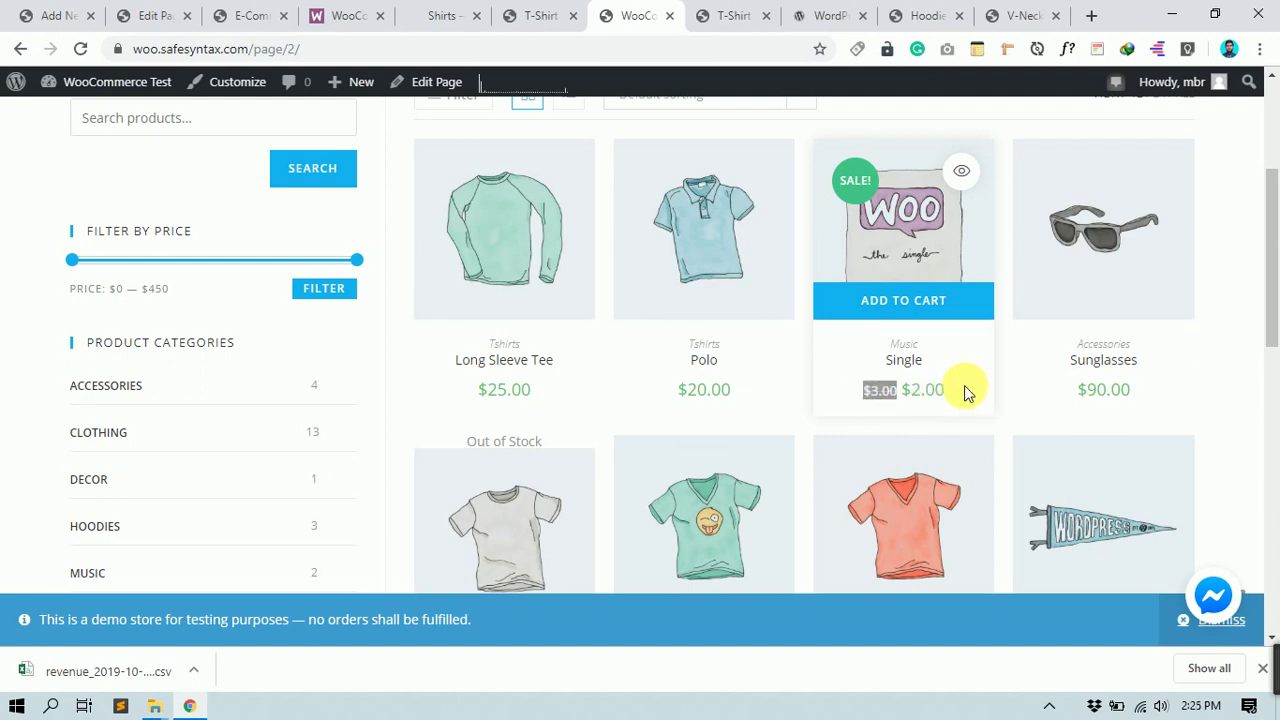
pyautogui.moveTo(966, 391); pyautogui.dragTo(905, 392)
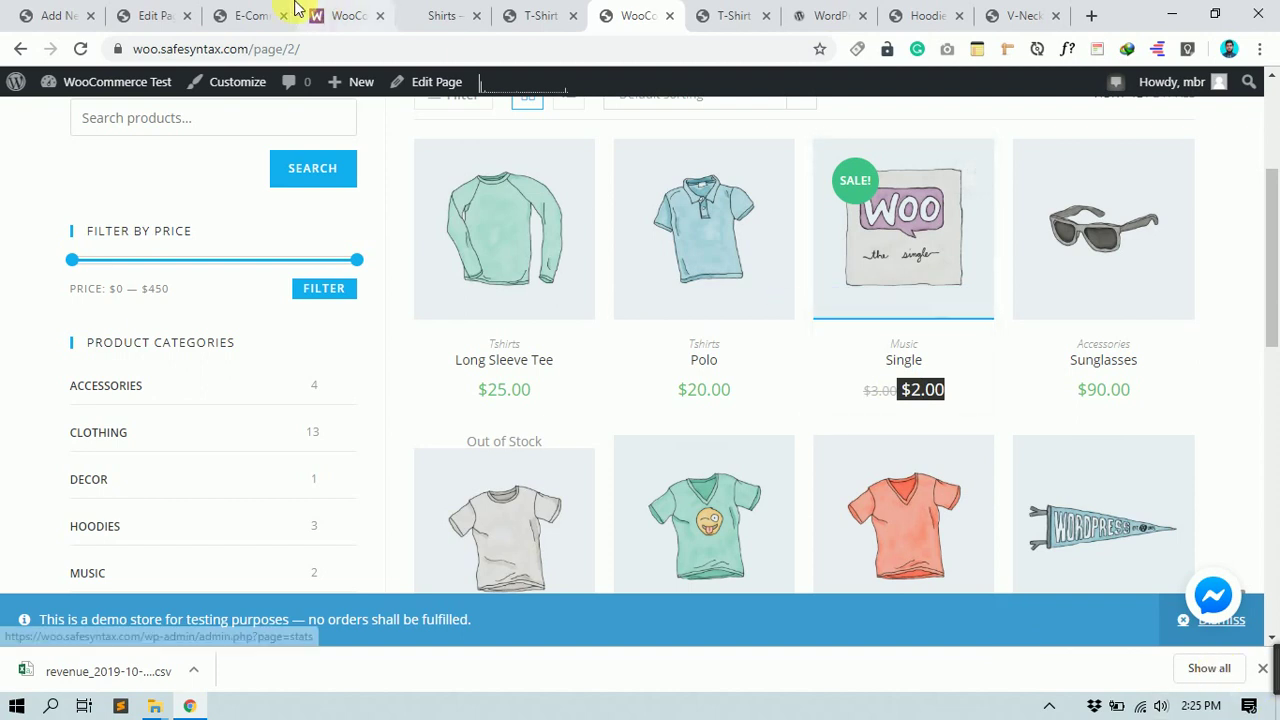
# Step: Return to the Shirt product form and set its sale price to £8
pyautogui.click(40, 14)
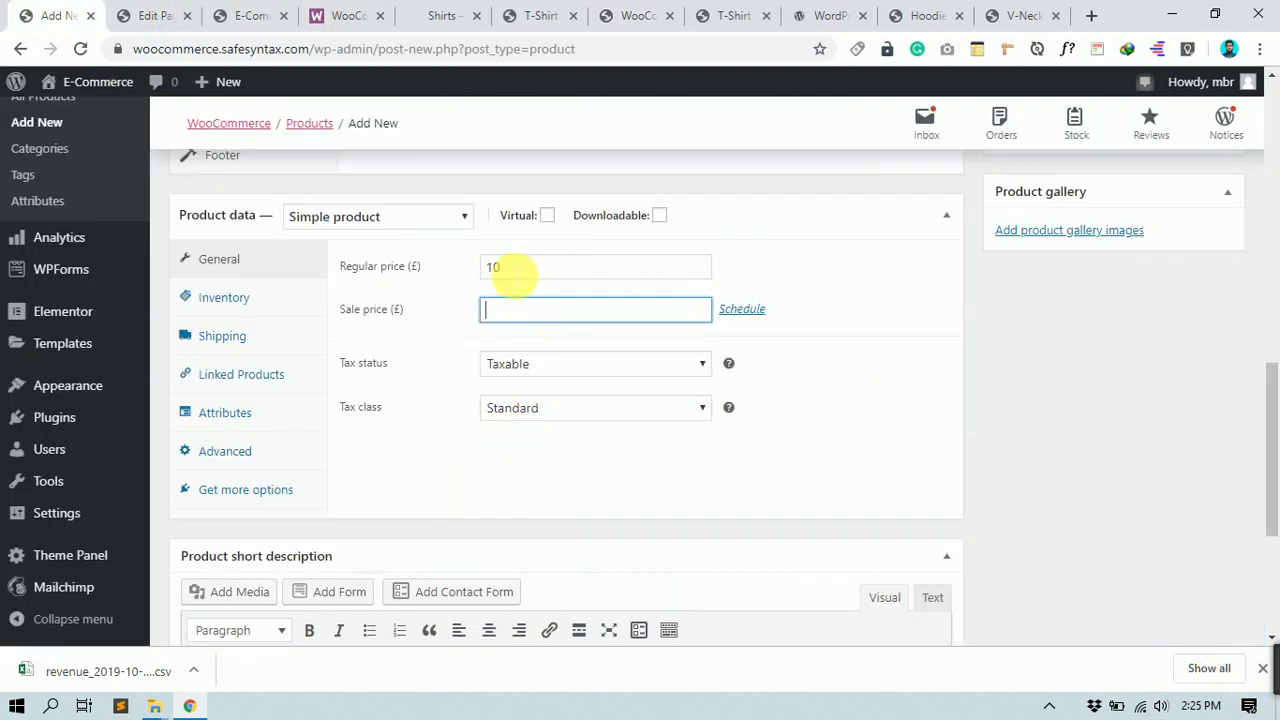
pyautogui.click(515, 272)
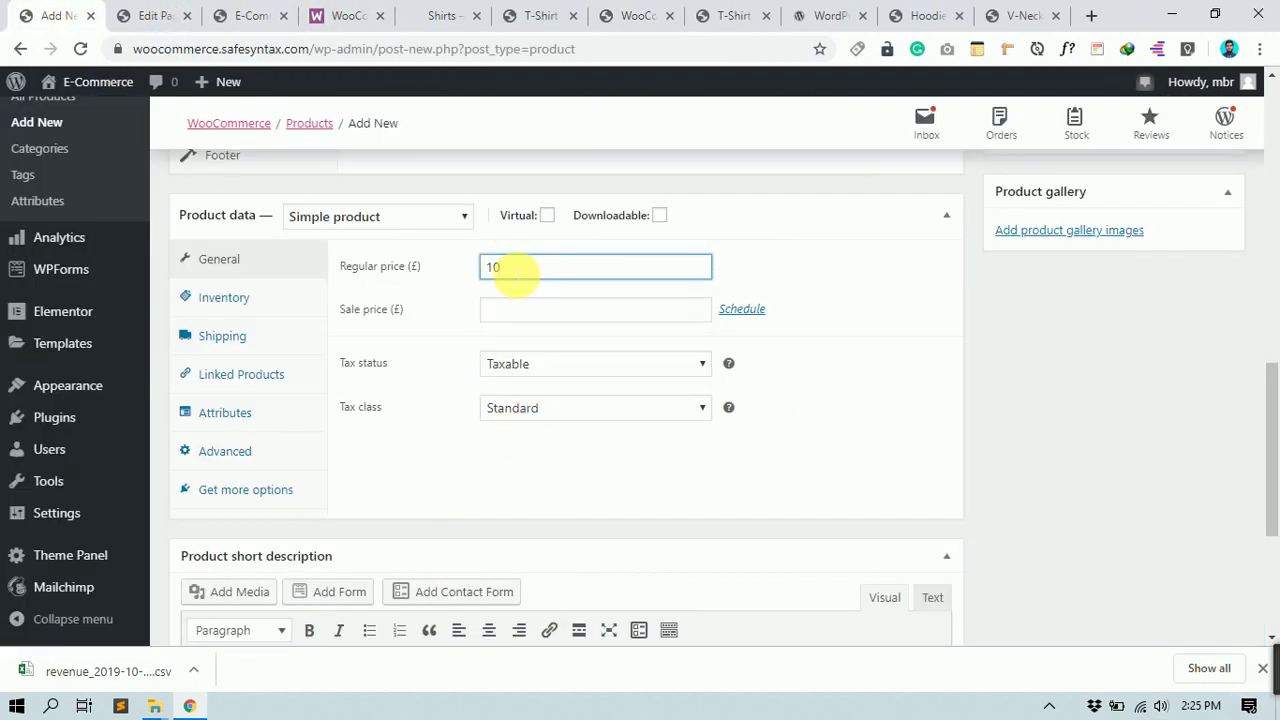
pyautogui.click(505, 311)
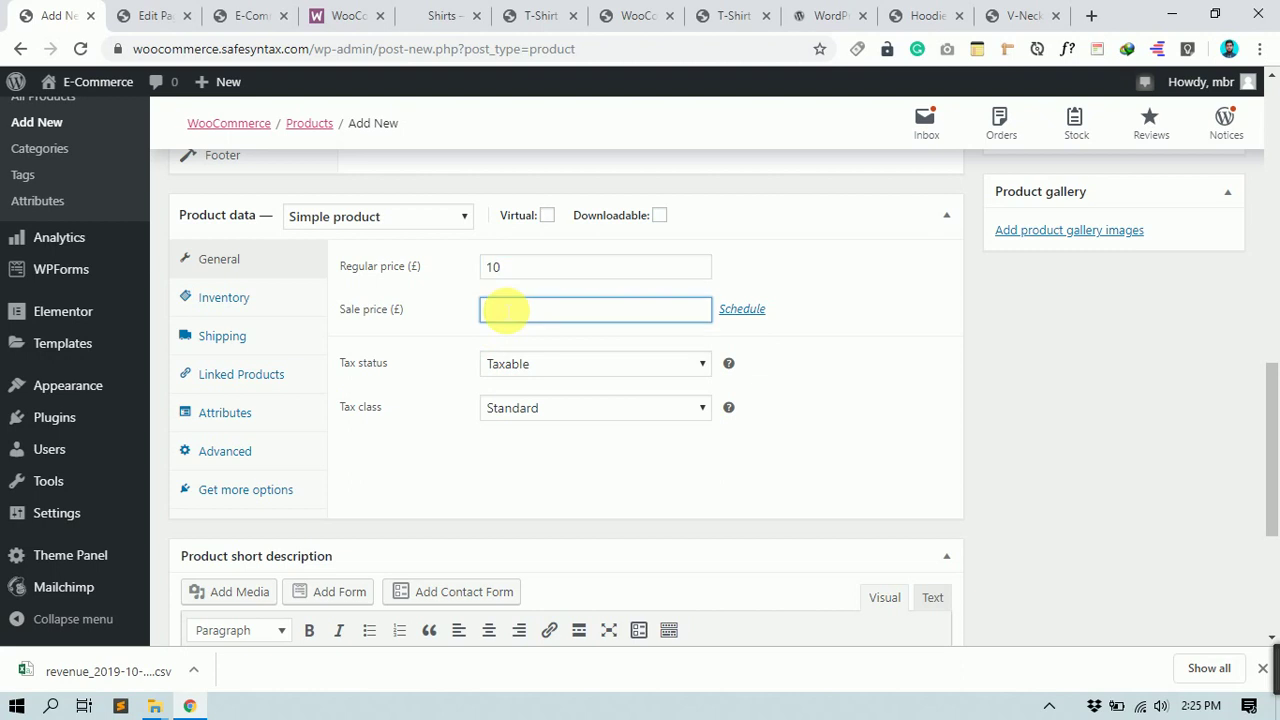
pyautogui.write('8')
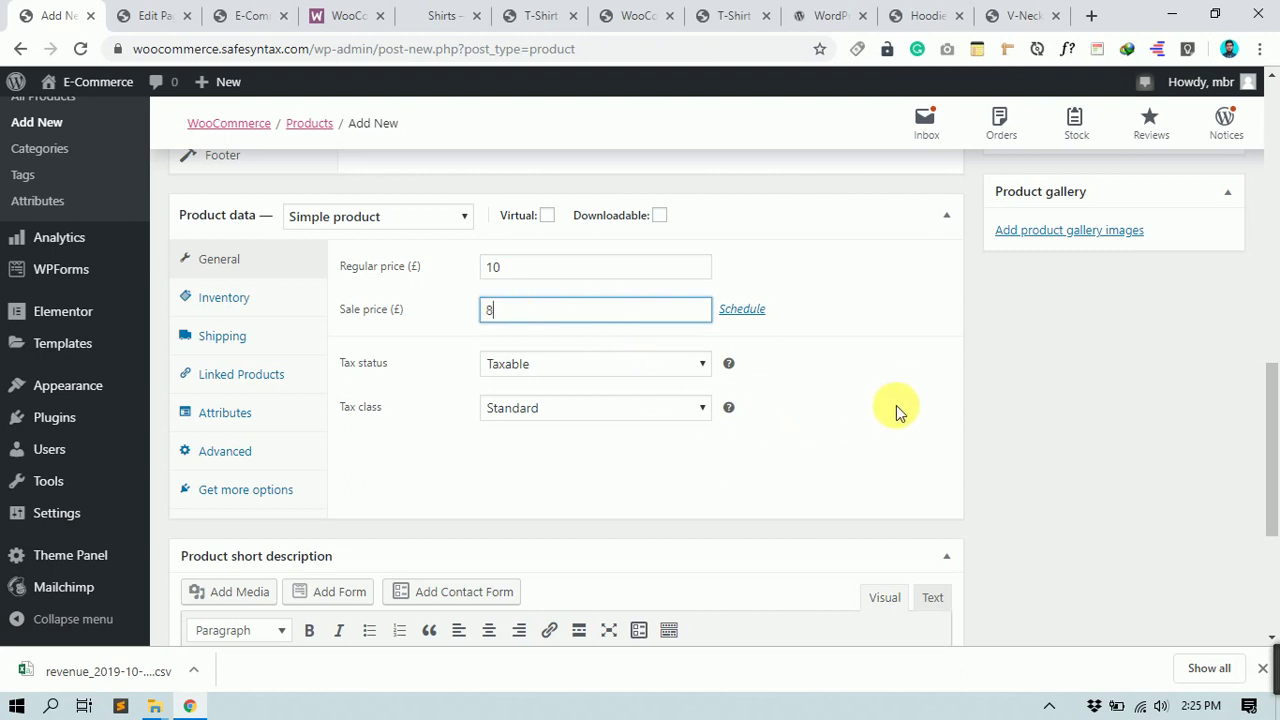
pyautogui.click(862, 375)
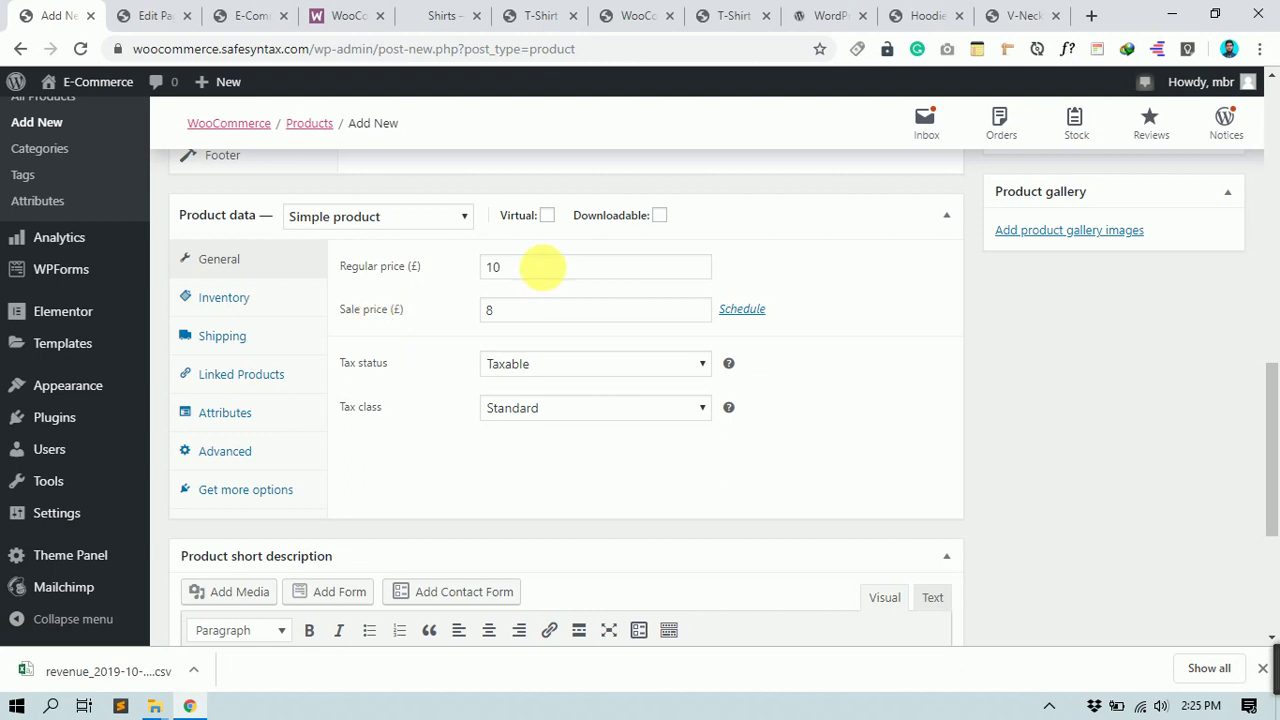
pyautogui.click(527, 268)
pyautogui.moveTo(527, 268); pyautogui.dragTo(486, 266)
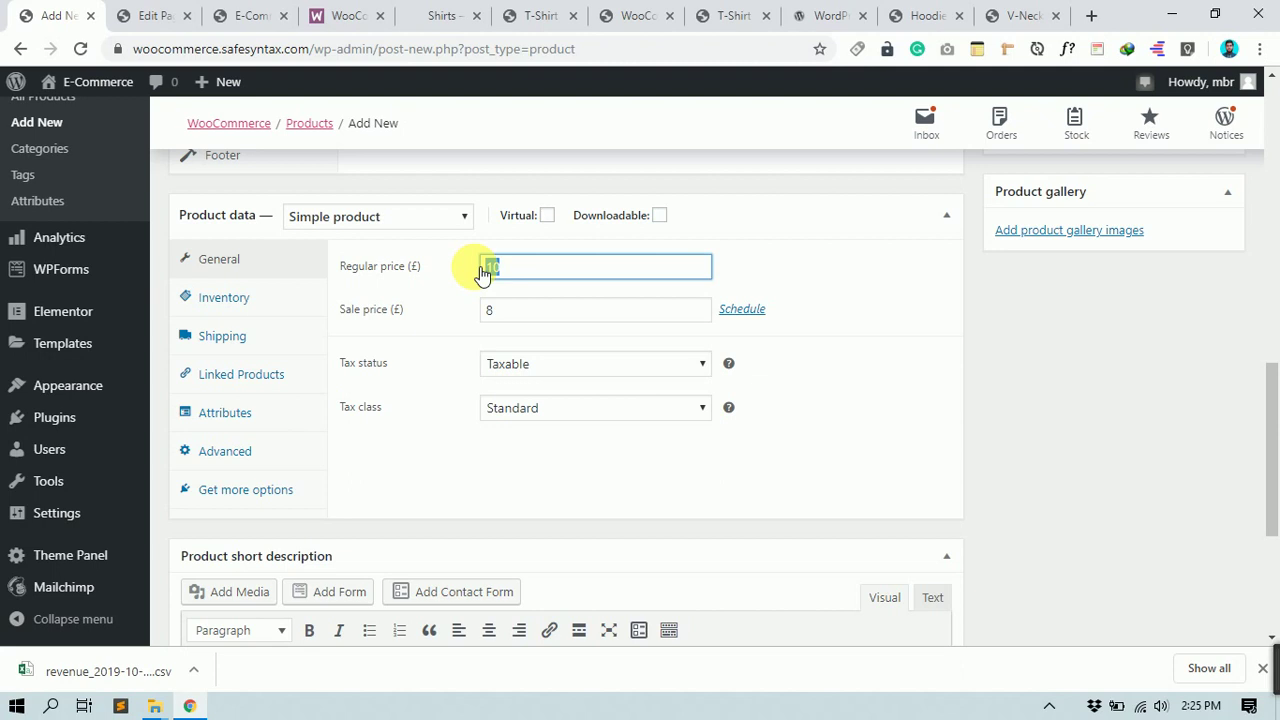
pyautogui.click(557, 309)
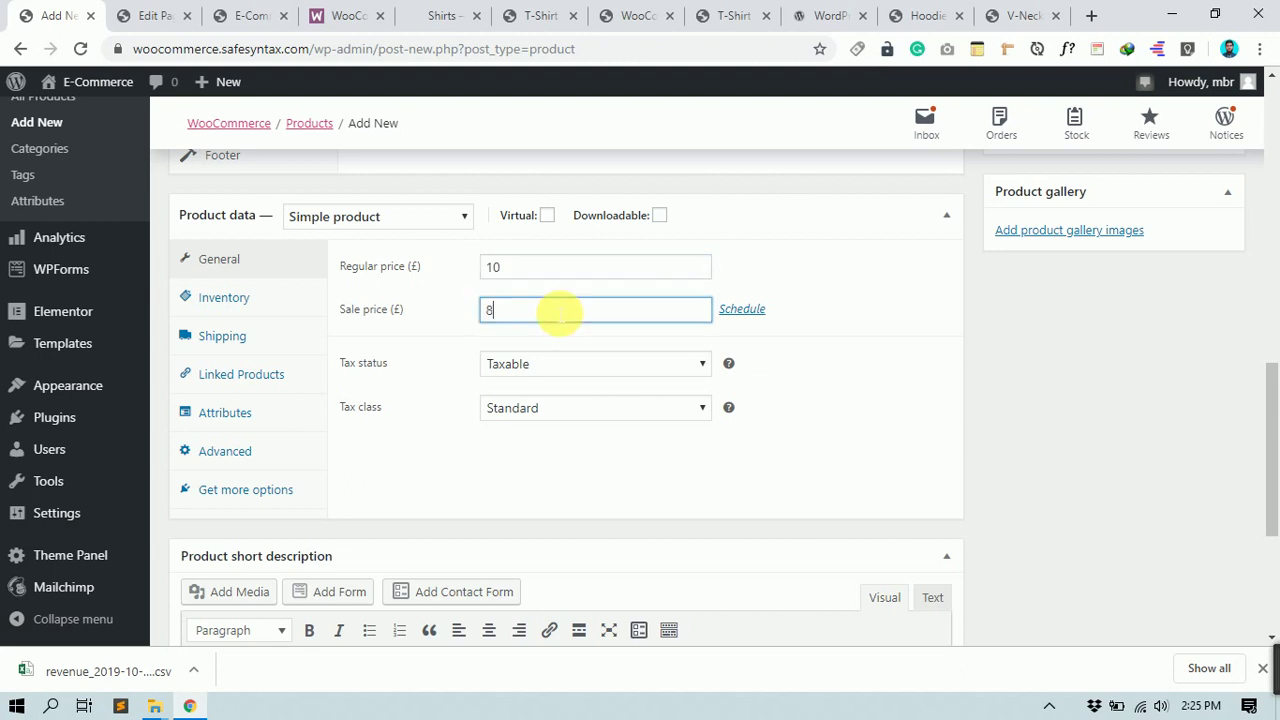
pyautogui.click(742, 310)
pyautogui.click(524, 354)
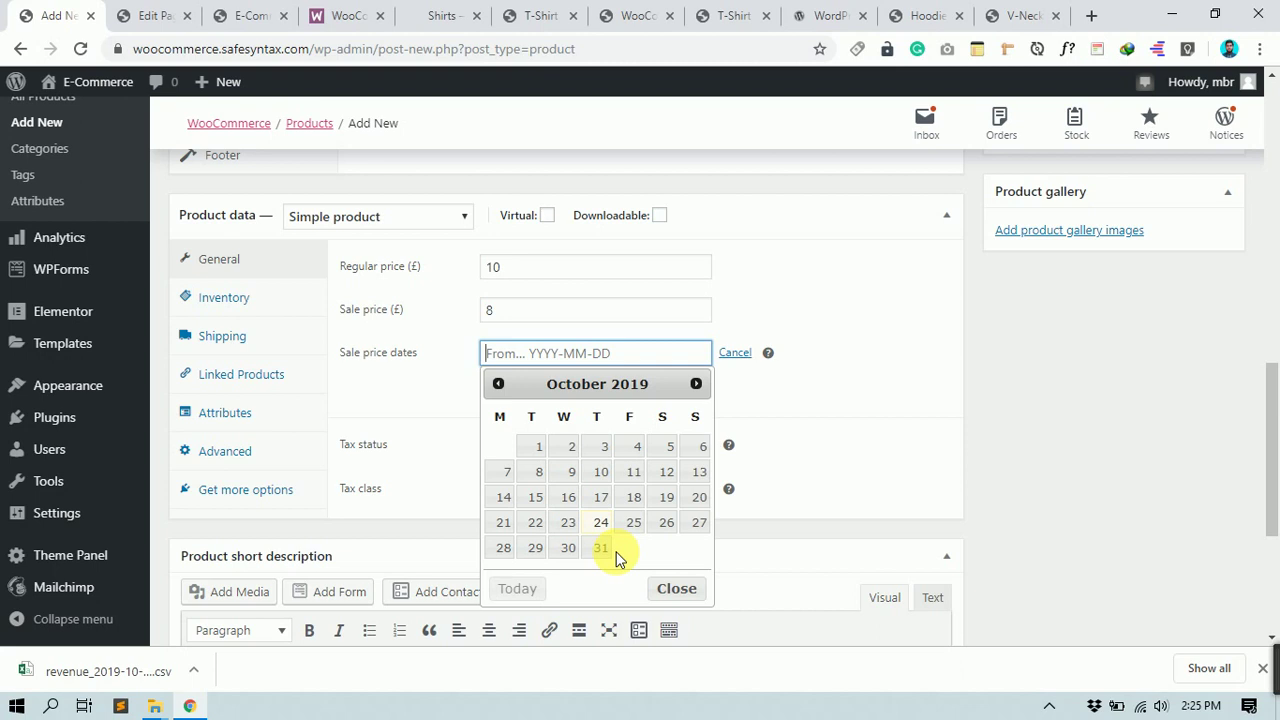
pyautogui.click(837, 283)
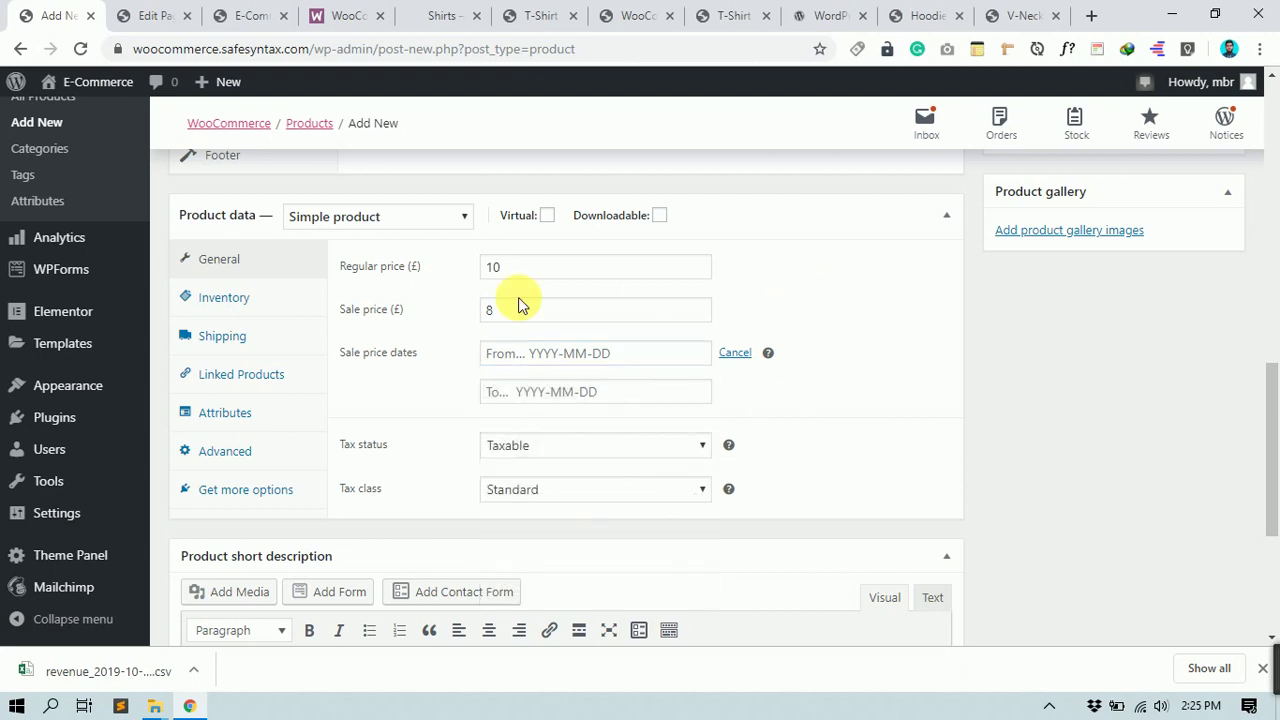
pyautogui.click(550, 314)
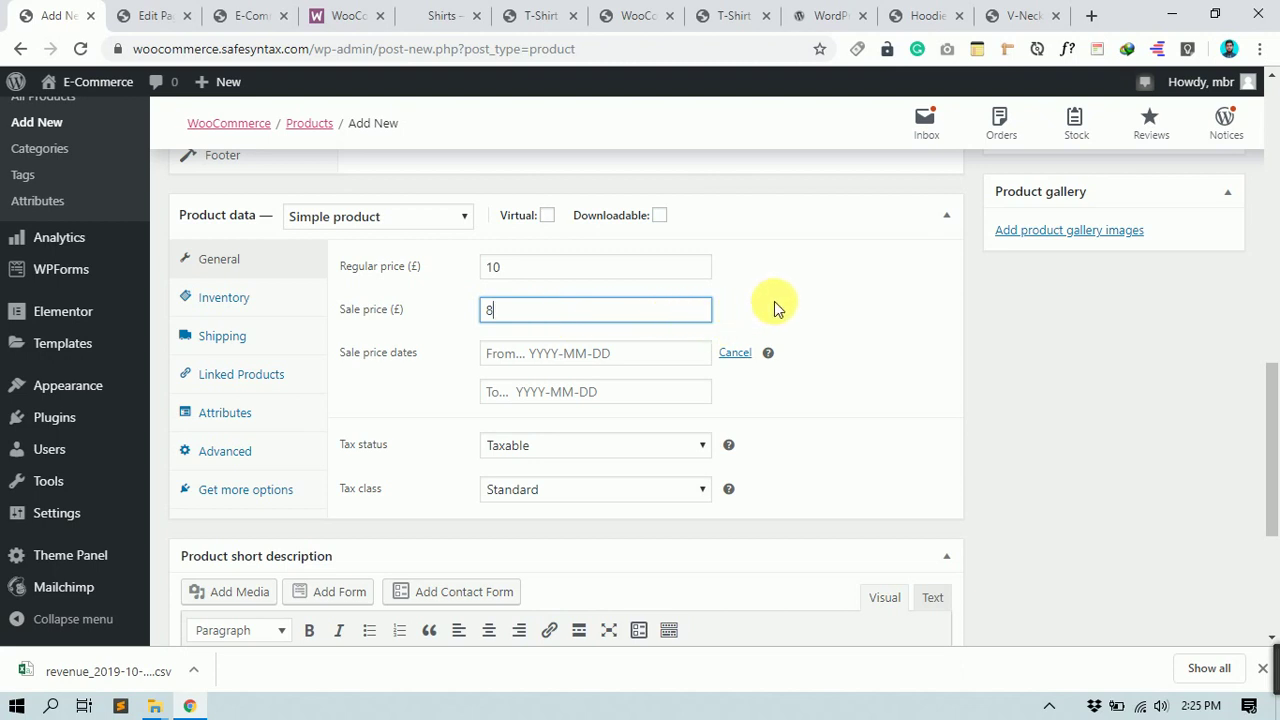
pyautogui.click(736, 350)
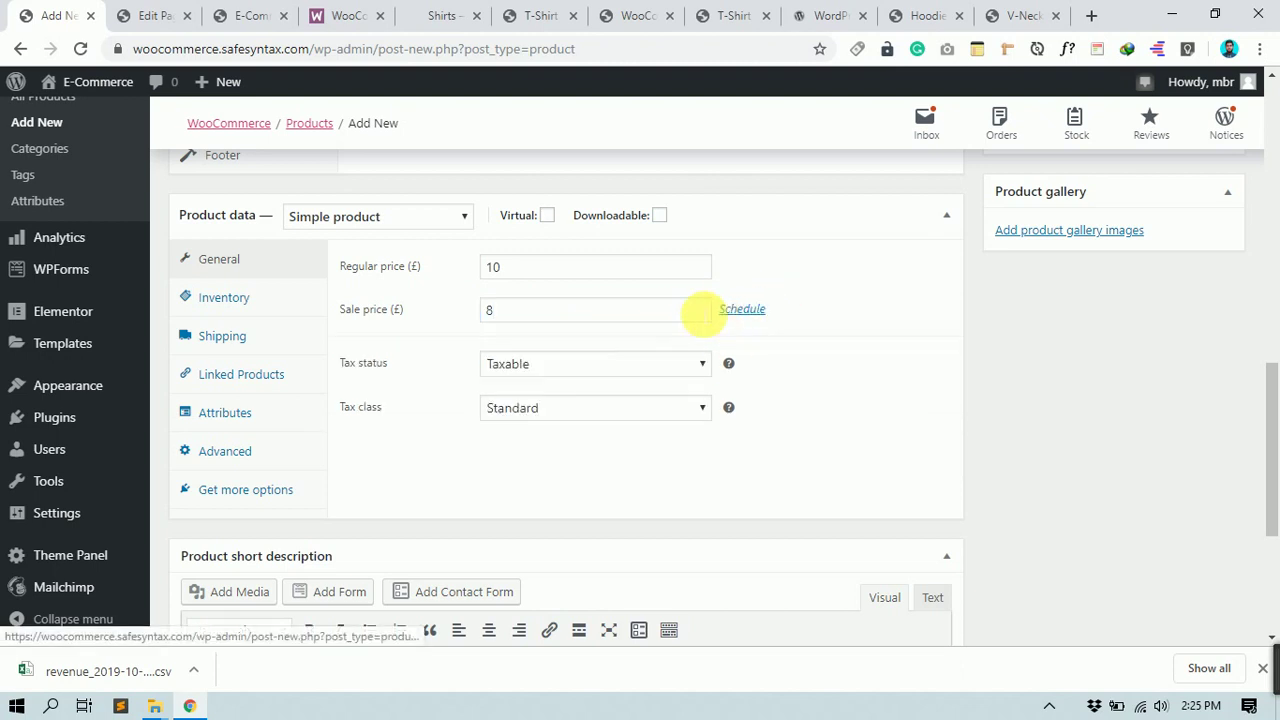
pyautogui.click(417, 311)
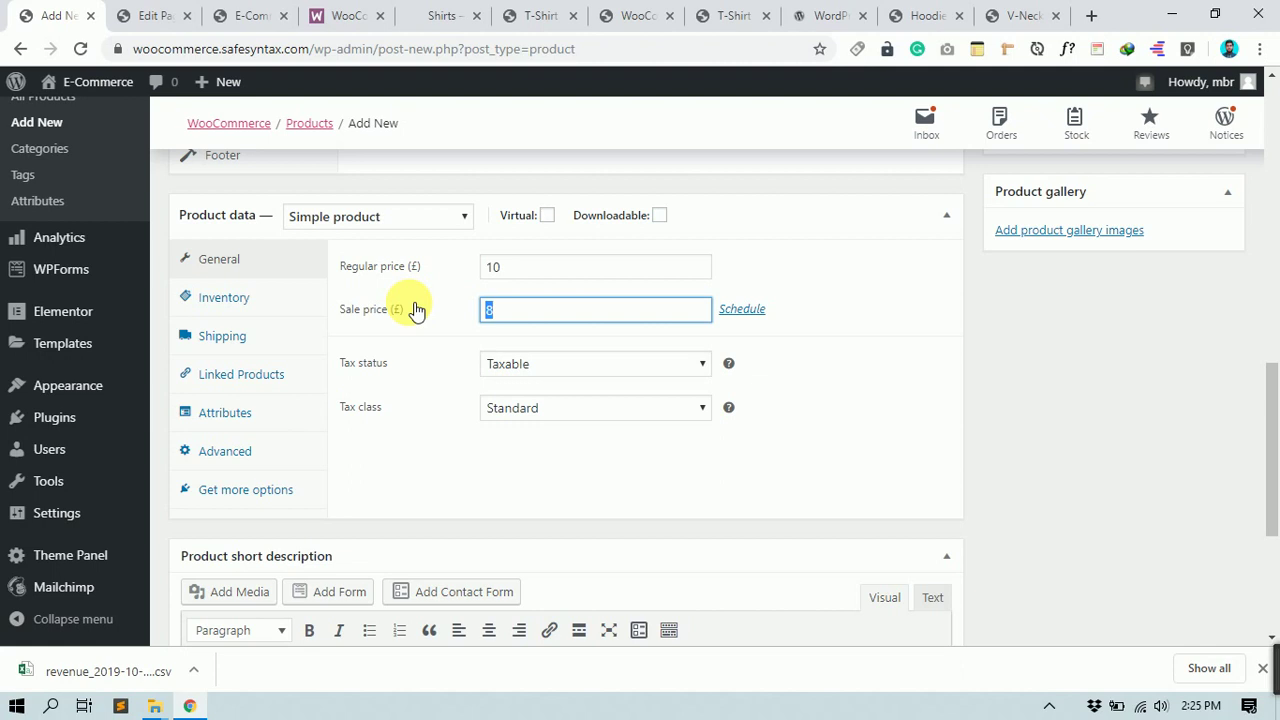
pyautogui.click(914, 350)
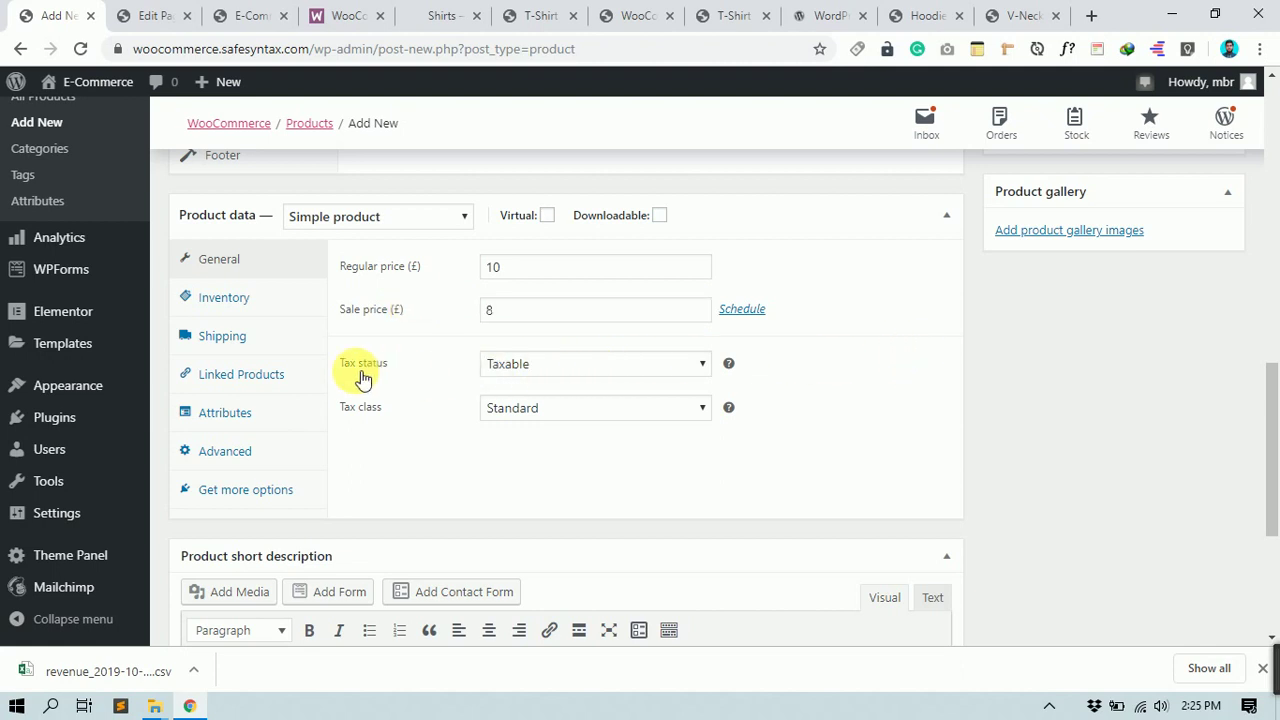
# Step: Try the Shipping only, None and Taxable options for the Shirt product's tax status
pyautogui.click(591, 362)
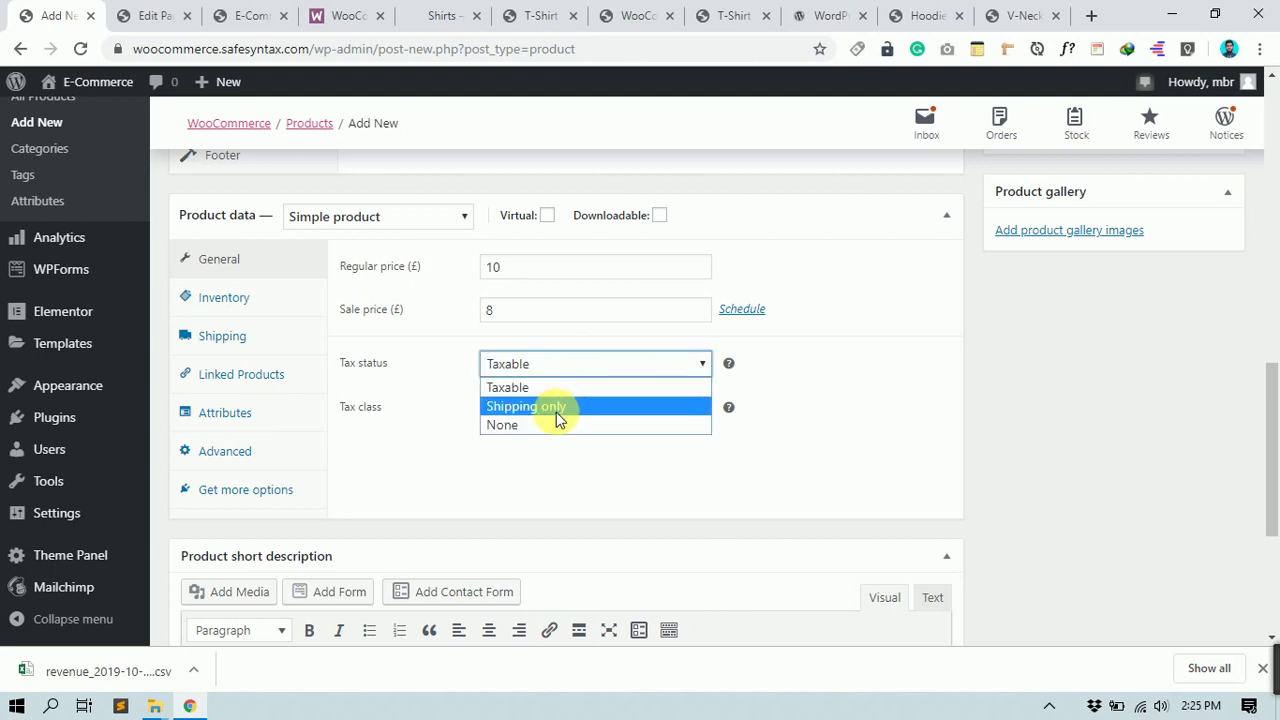
pyautogui.click(556, 412)
pyautogui.click(612, 367)
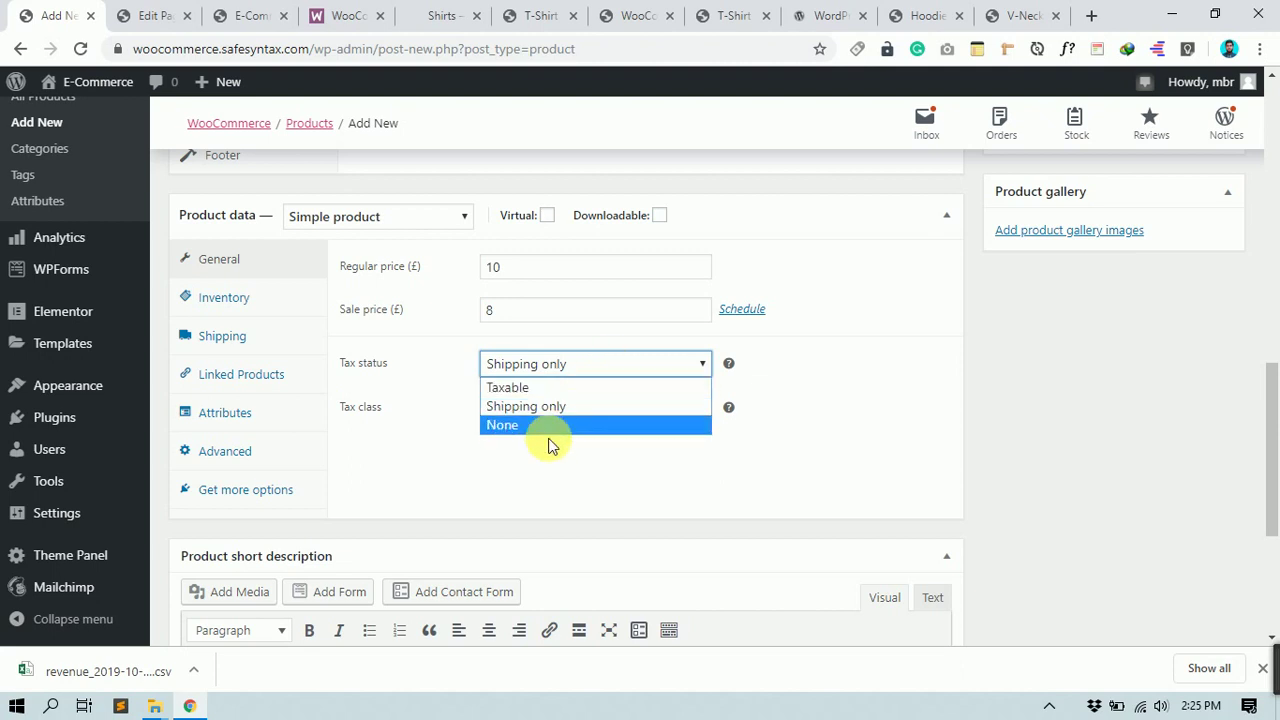
pyautogui.click(548, 440)
pyautogui.click(637, 370)
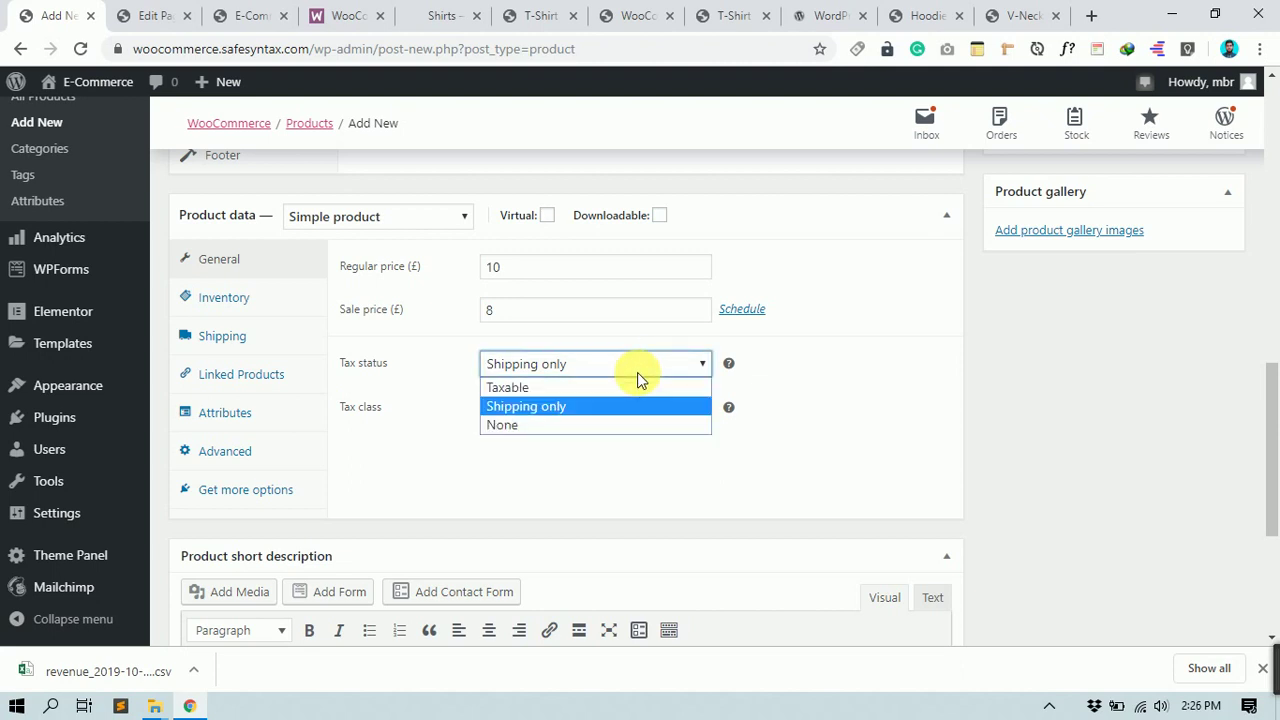
pyautogui.click(544, 426)
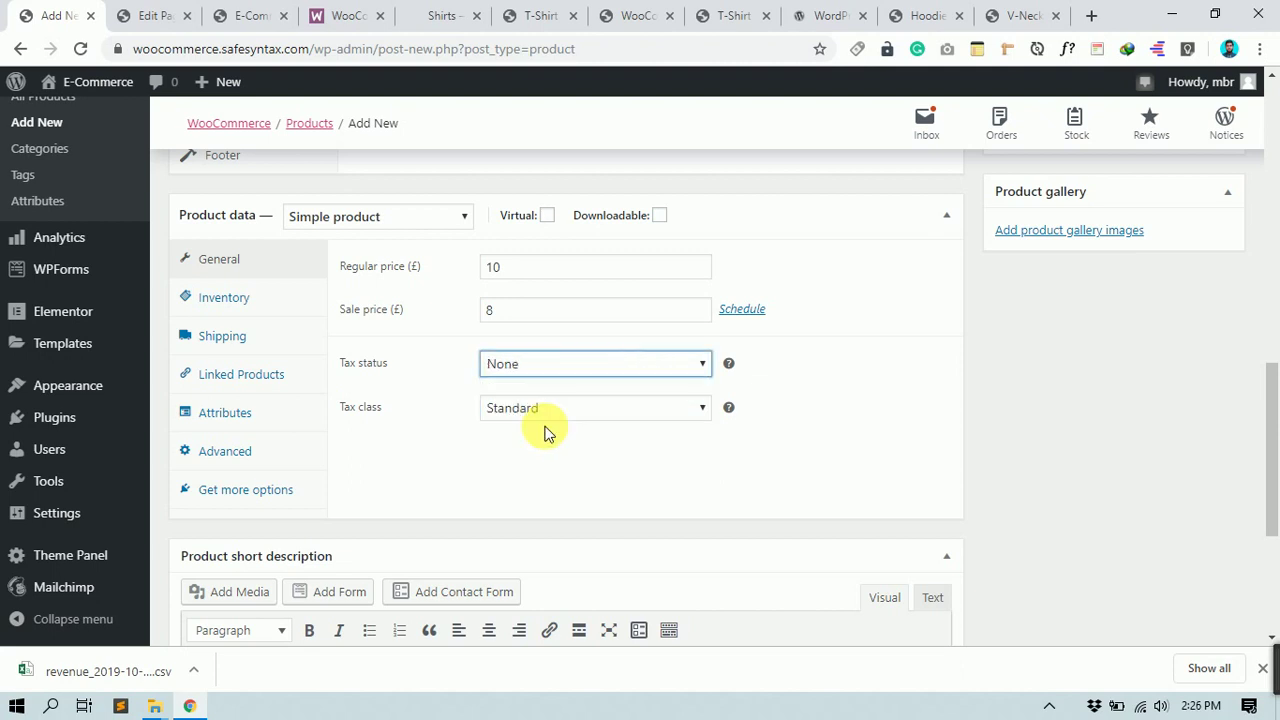
pyautogui.click(566, 363)
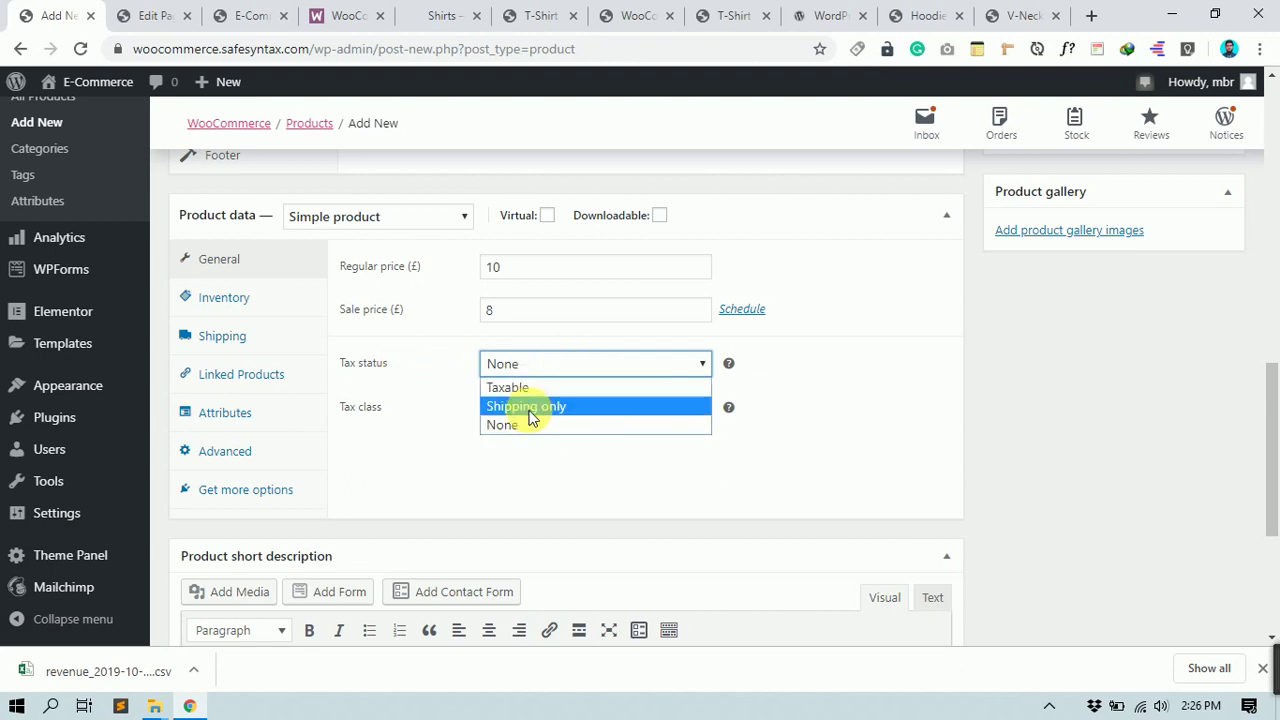
pyautogui.click(530, 412)
pyautogui.click(567, 369)
pyautogui.click(535, 390)
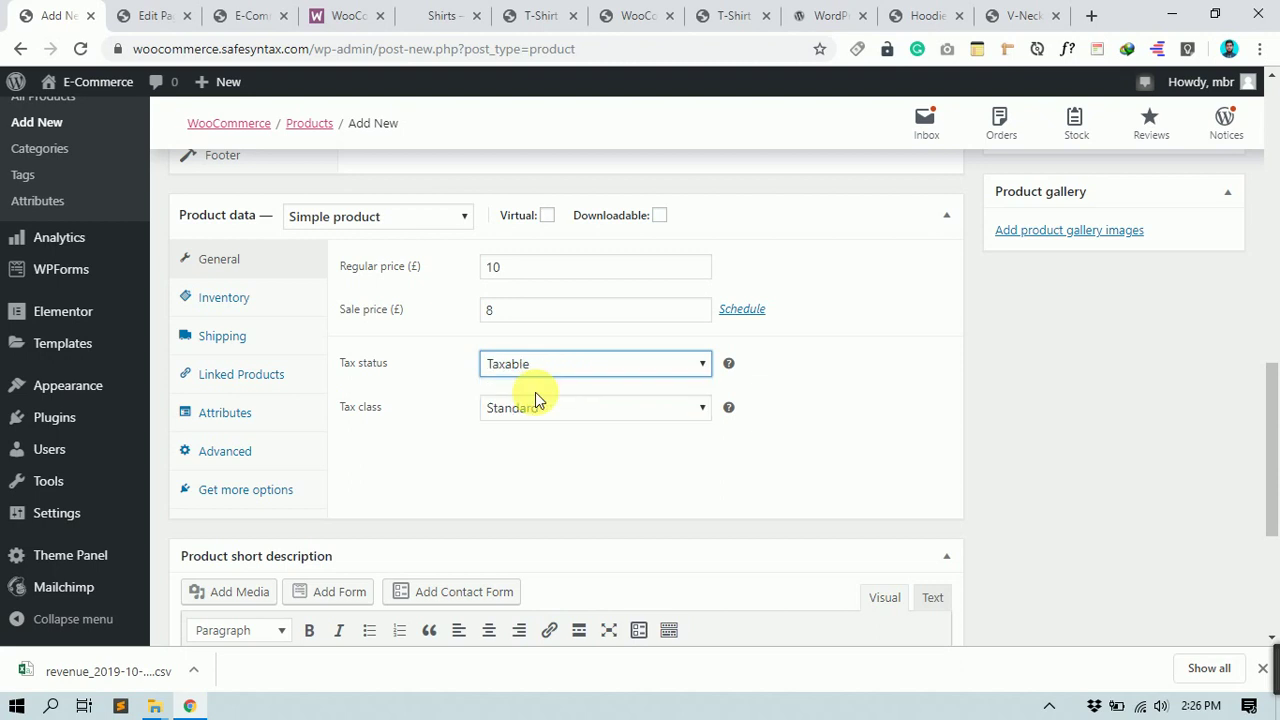
# Step: Set the Shirt product's tax status to None and check the available tax class options
pyautogui.click(565, 372)
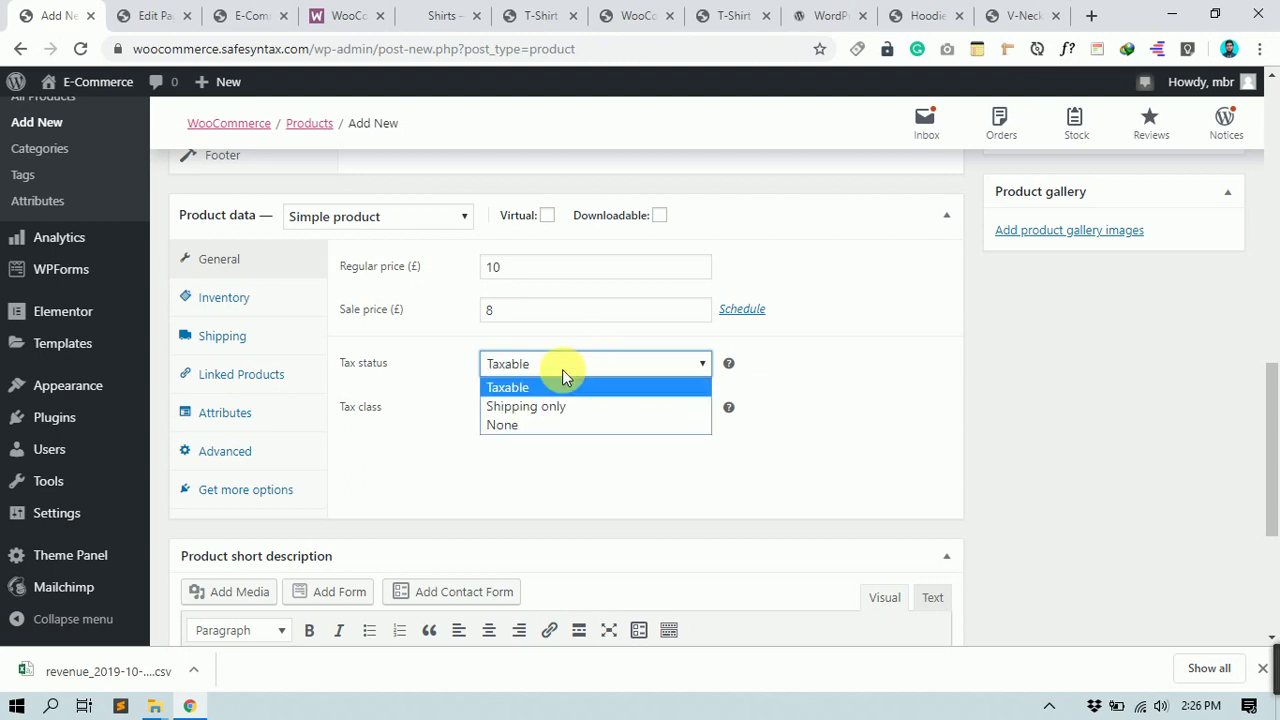
pyautogui.click(515, 424)
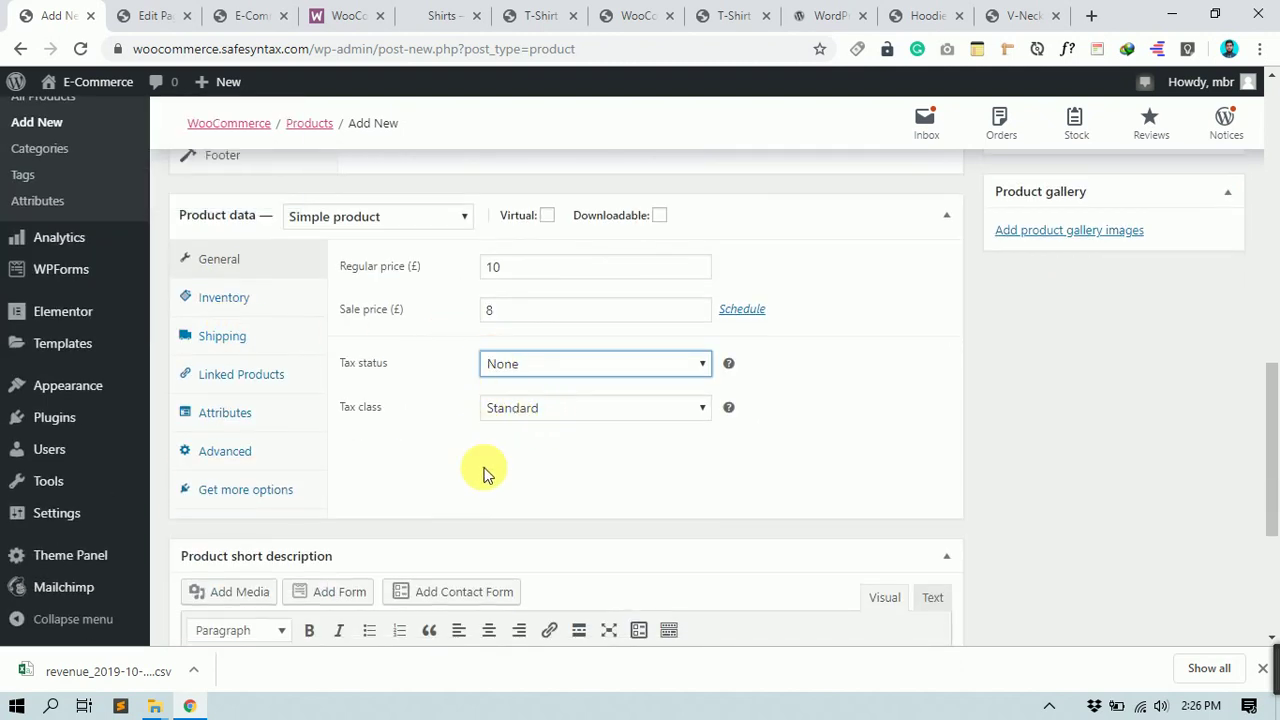
pyautogui.click(582, 420)
pyautogui.click(583, 420)
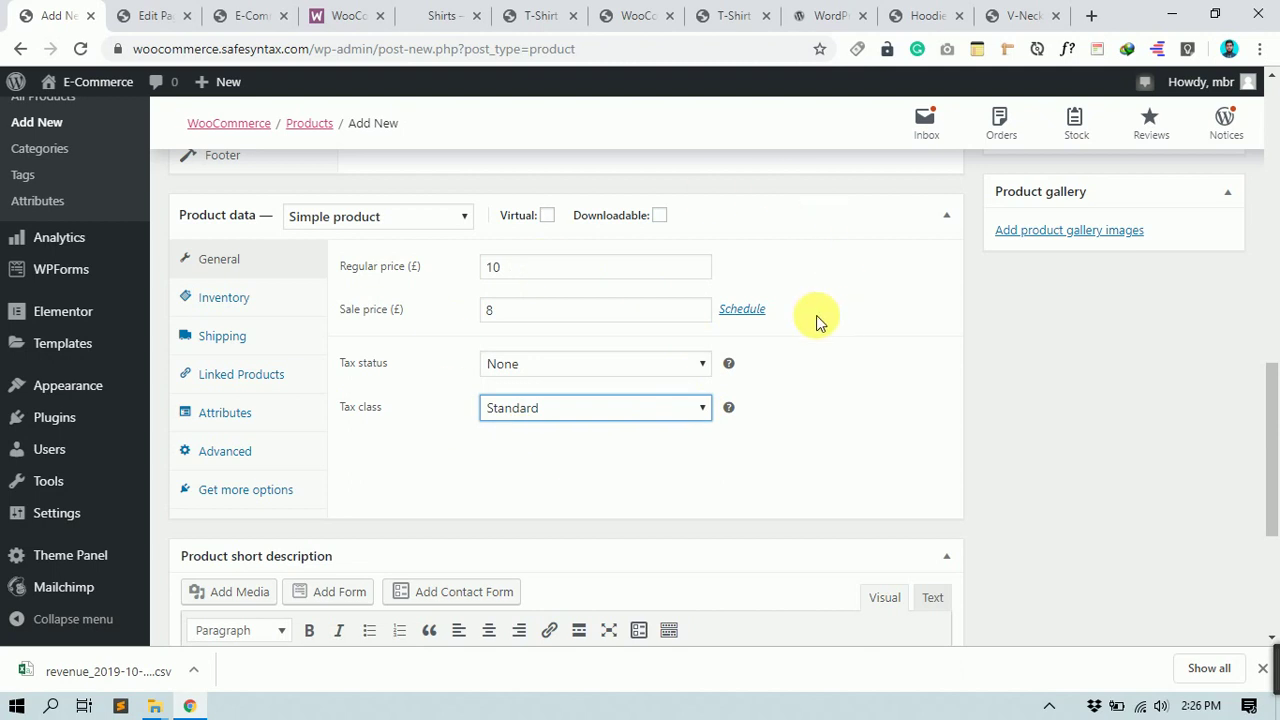
# Step: Open the Shirt product's inventory settings and look for an example SKU on the V-Neck T-Shirt and Hoodie with Zipper store pages
pyautogui.click(226, 300)
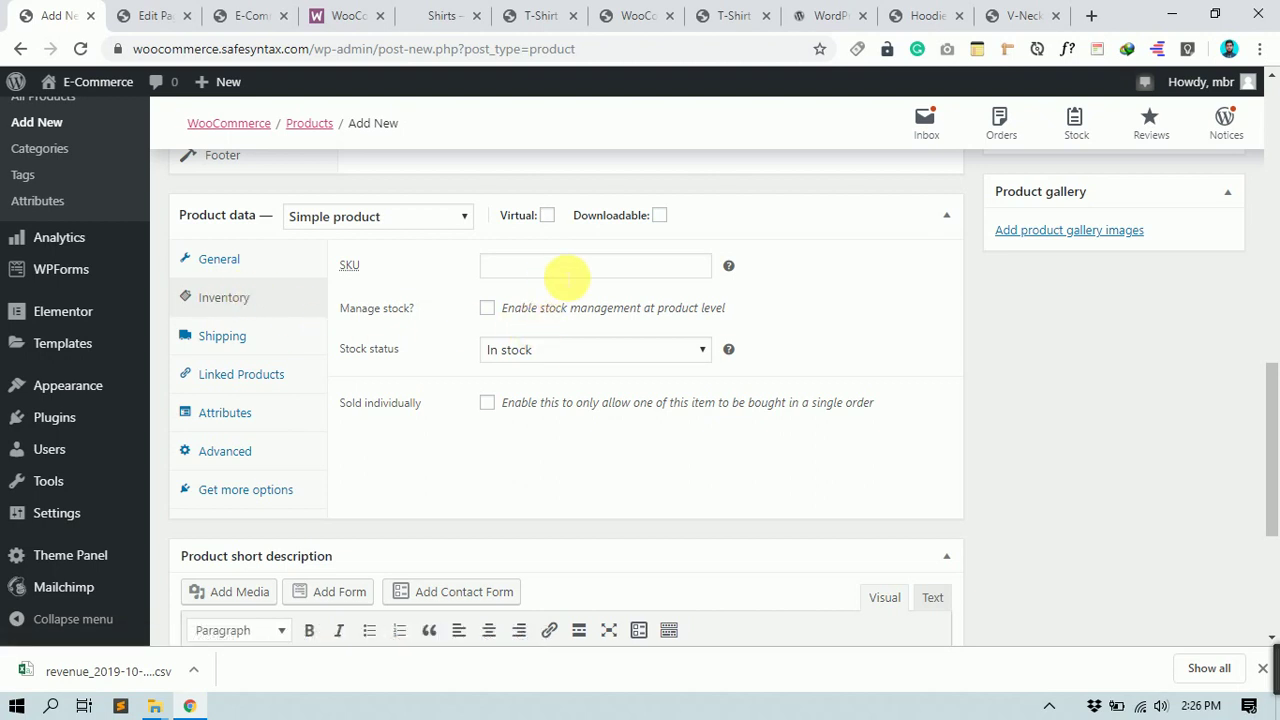
pyautogui.click(566, 268)
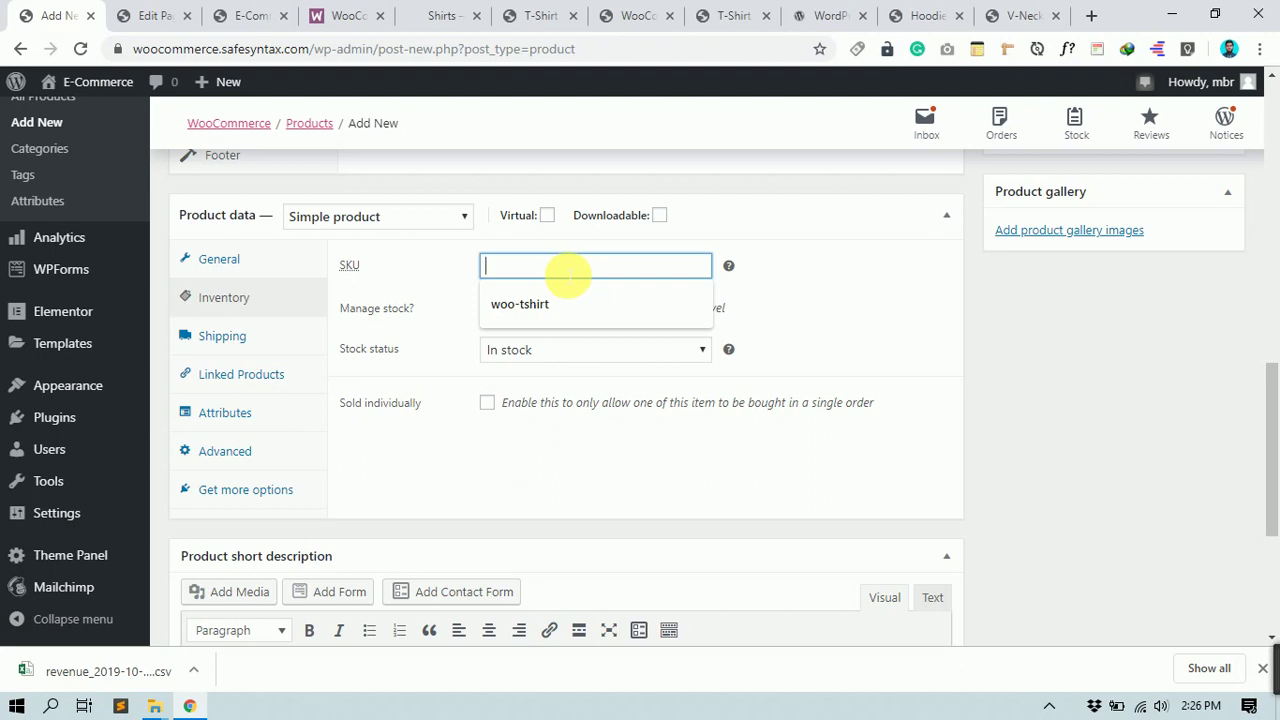
pyautogui.click(1005, 15)
pyautogui.scroll(-2, 885, 430)
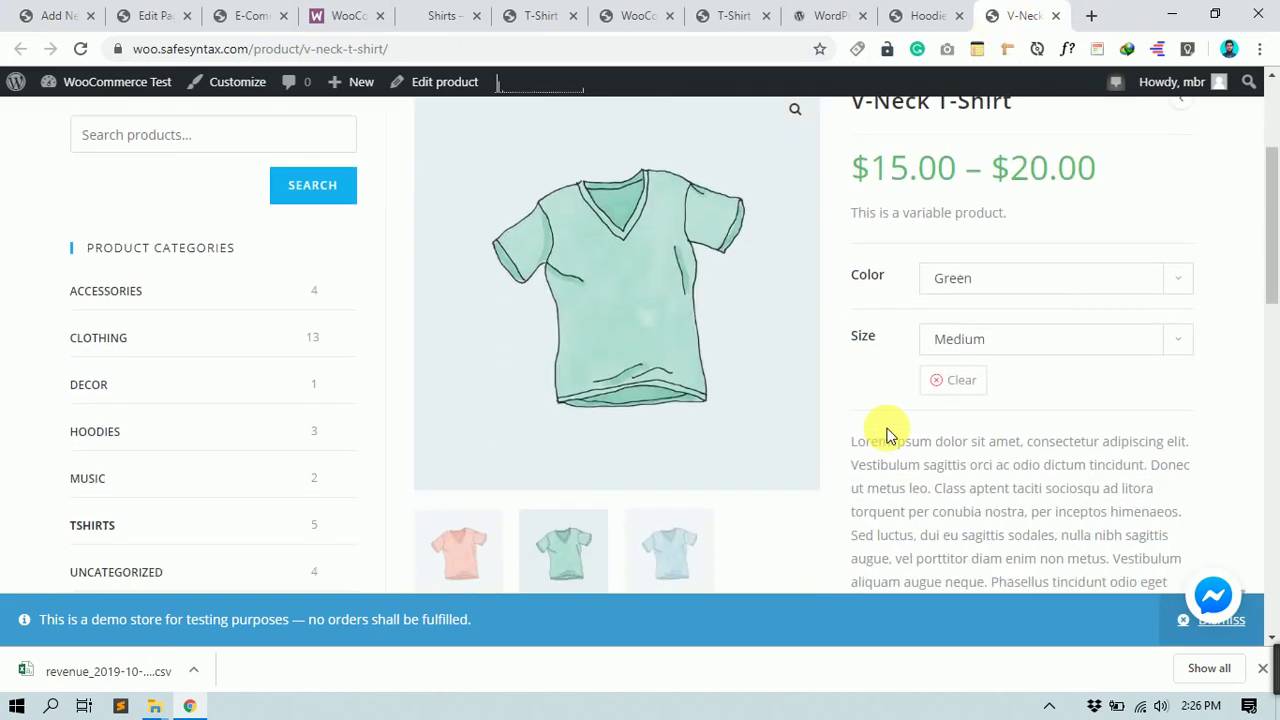
pyautogui.scroll(-3, 886, 429)
pyautogui.scroll(4, 974, 343)
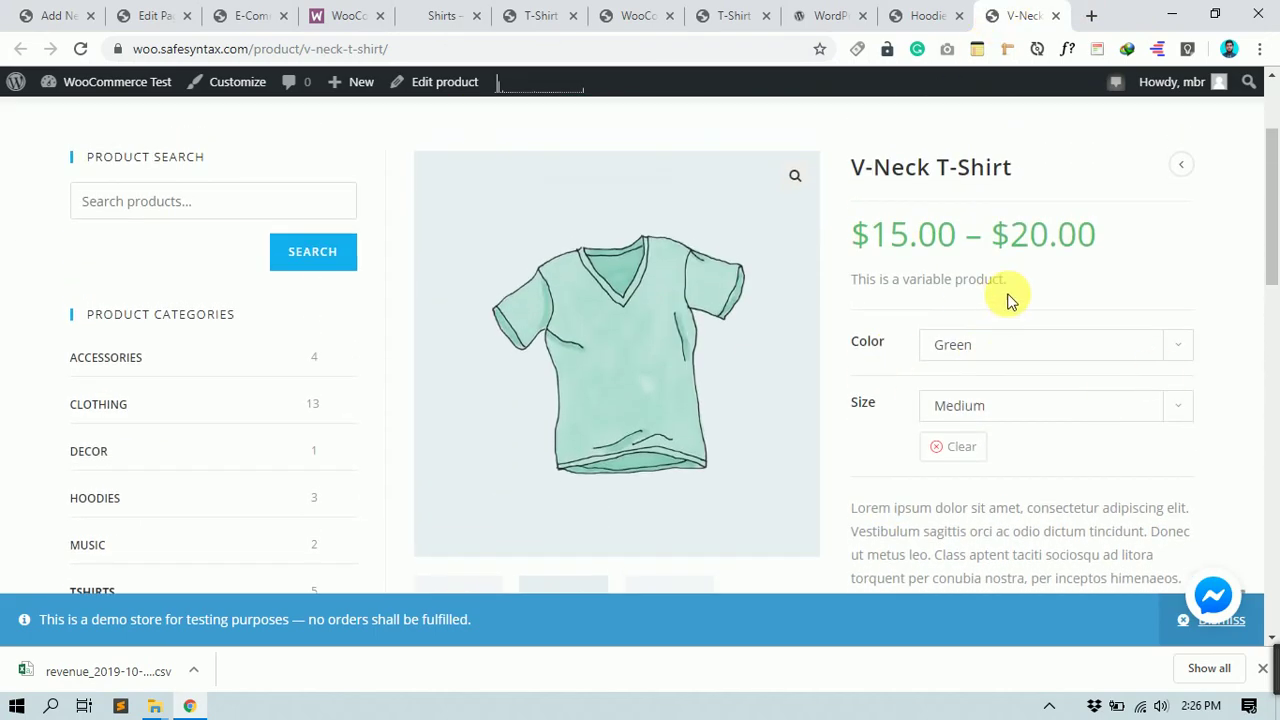
pyautogui.click(830, 15)
pyautogui.click(895, 12)
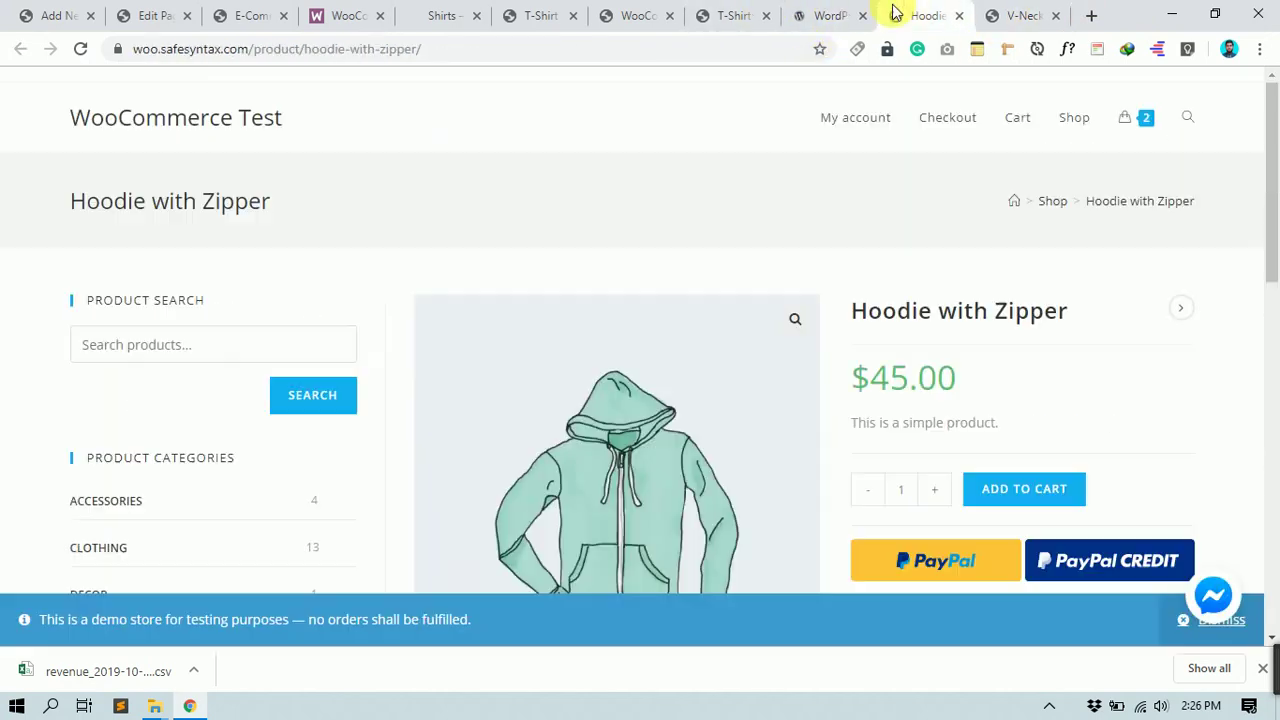
pyautogui.scroll(-3, 843, 286)
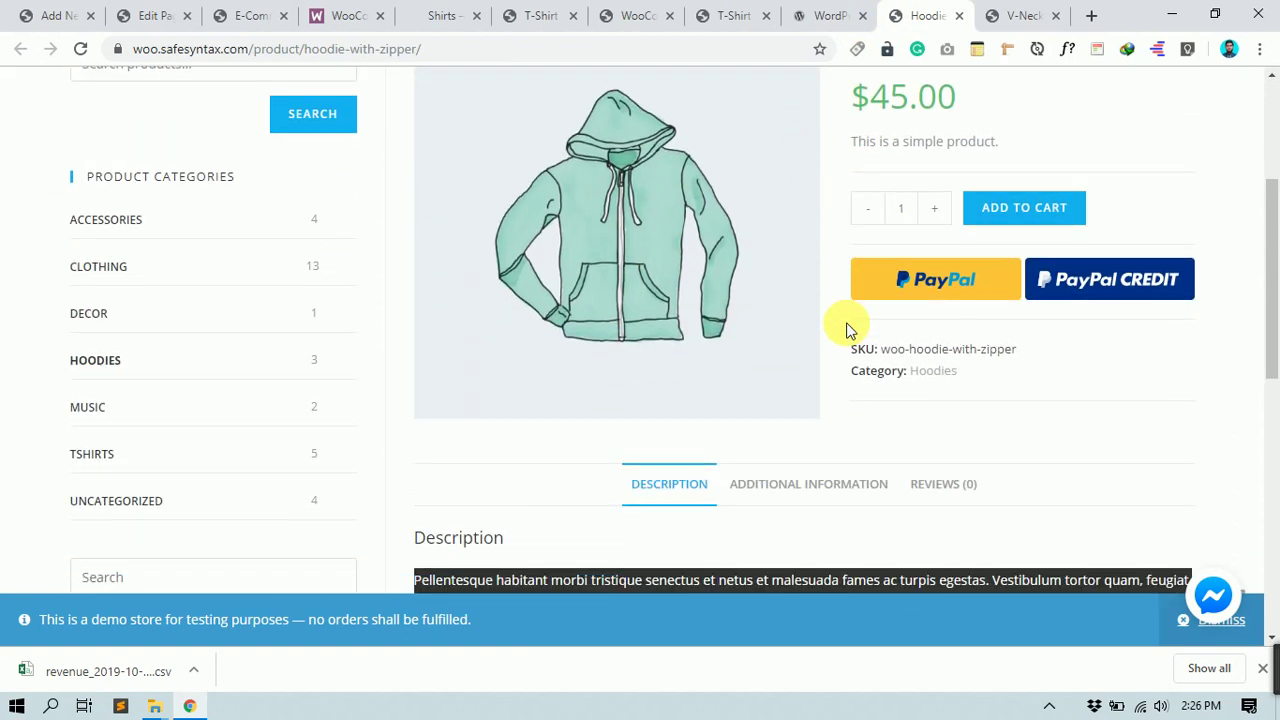
pyautogui.moveTo(880, 349); pyautogui.dragTo(1028, 348)
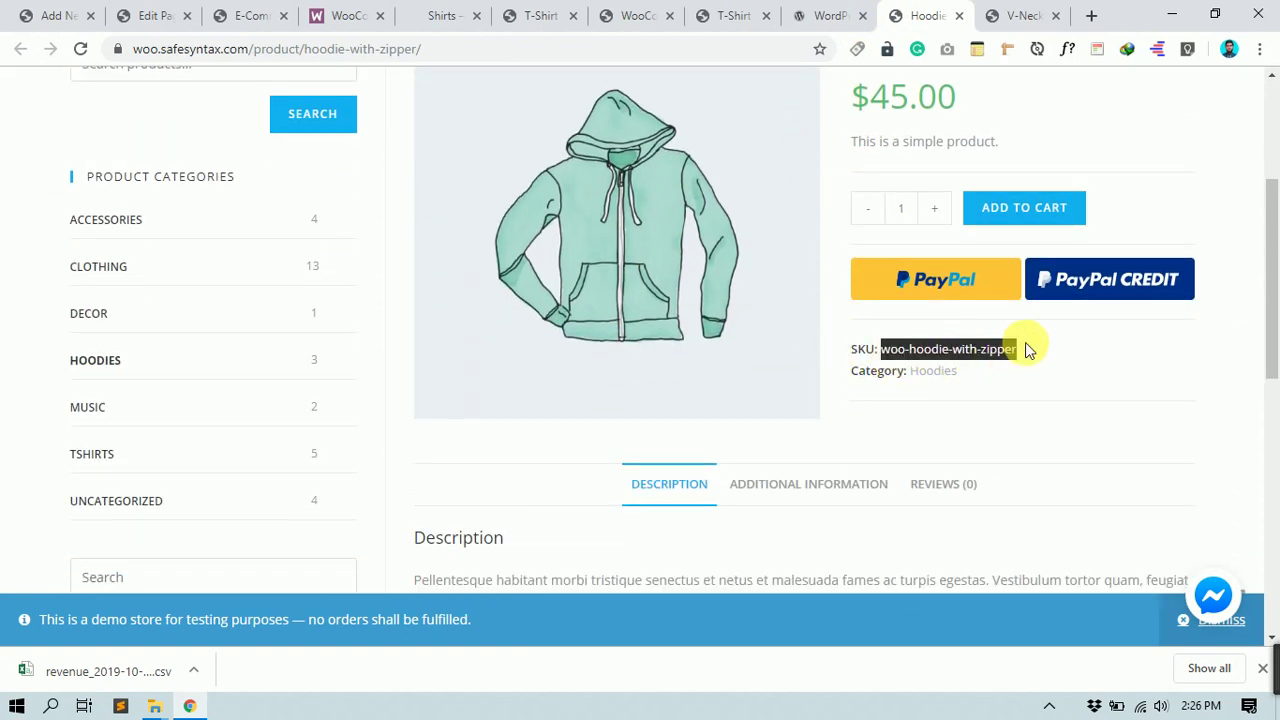
# Step: Return to the Shirt product form and set its SKU to S/ABC120
pyautogui.click(155, 15)
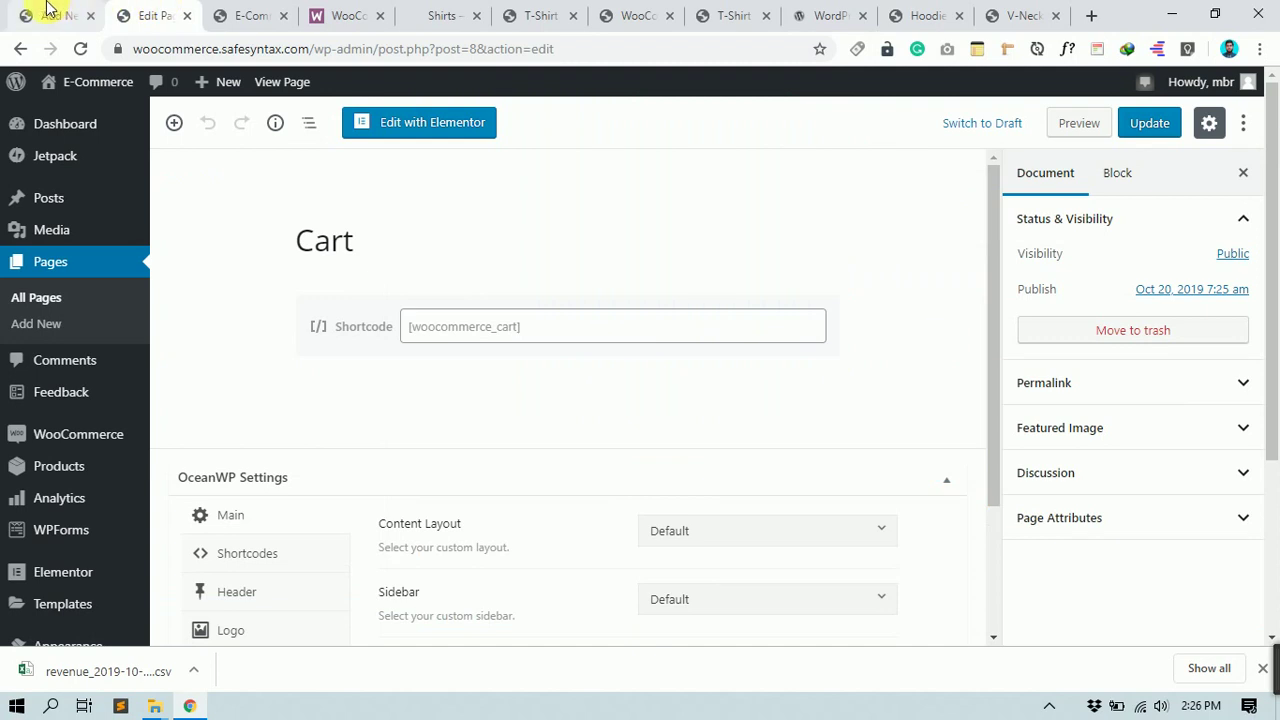
pyautogui.click(84, 10)
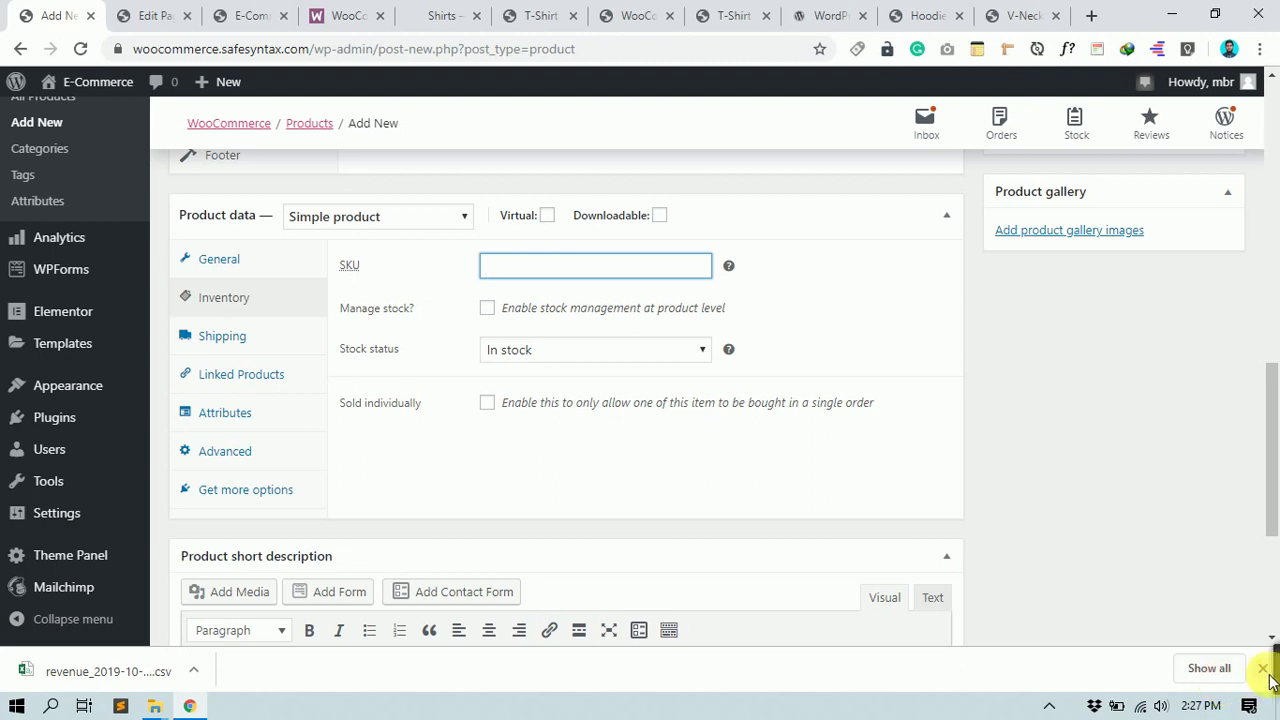
pyautogui.scroll(4, 766, 351)
pyautogui.scroll(-1, 766, 358)
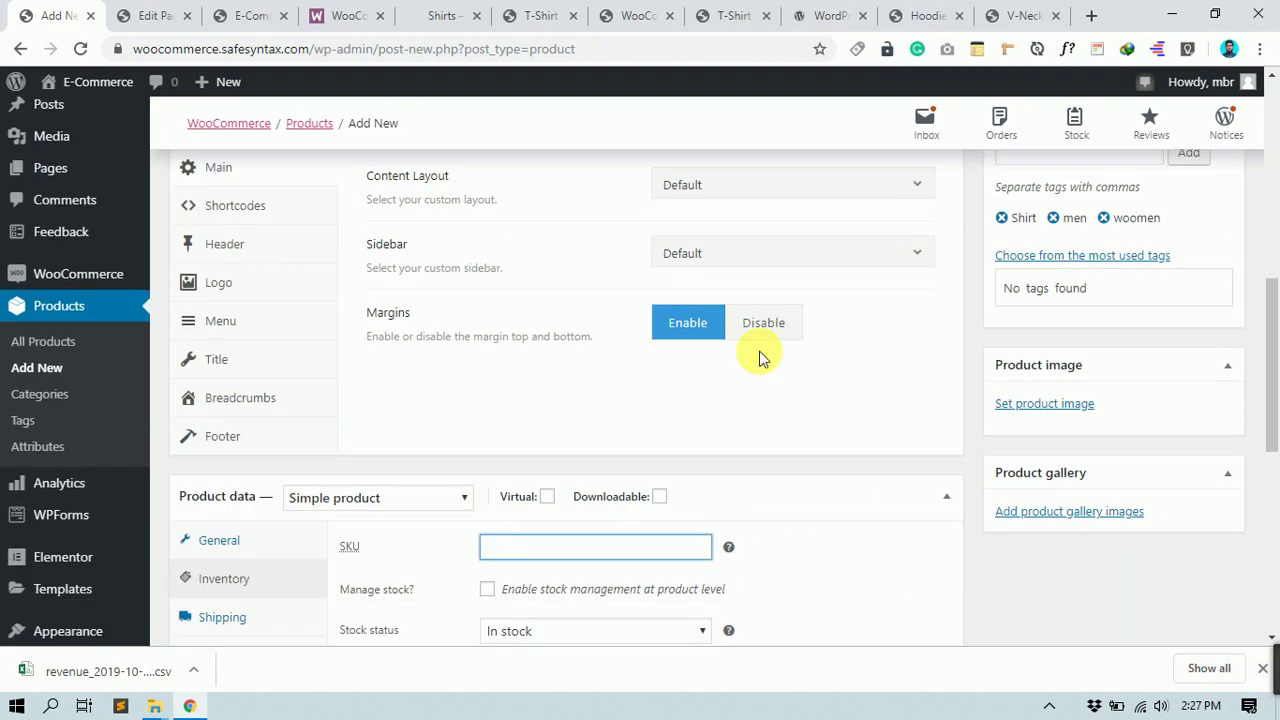
pyautogui.scroll(1, 766, 358)
pyautogui.scroll(3, 766, 355)
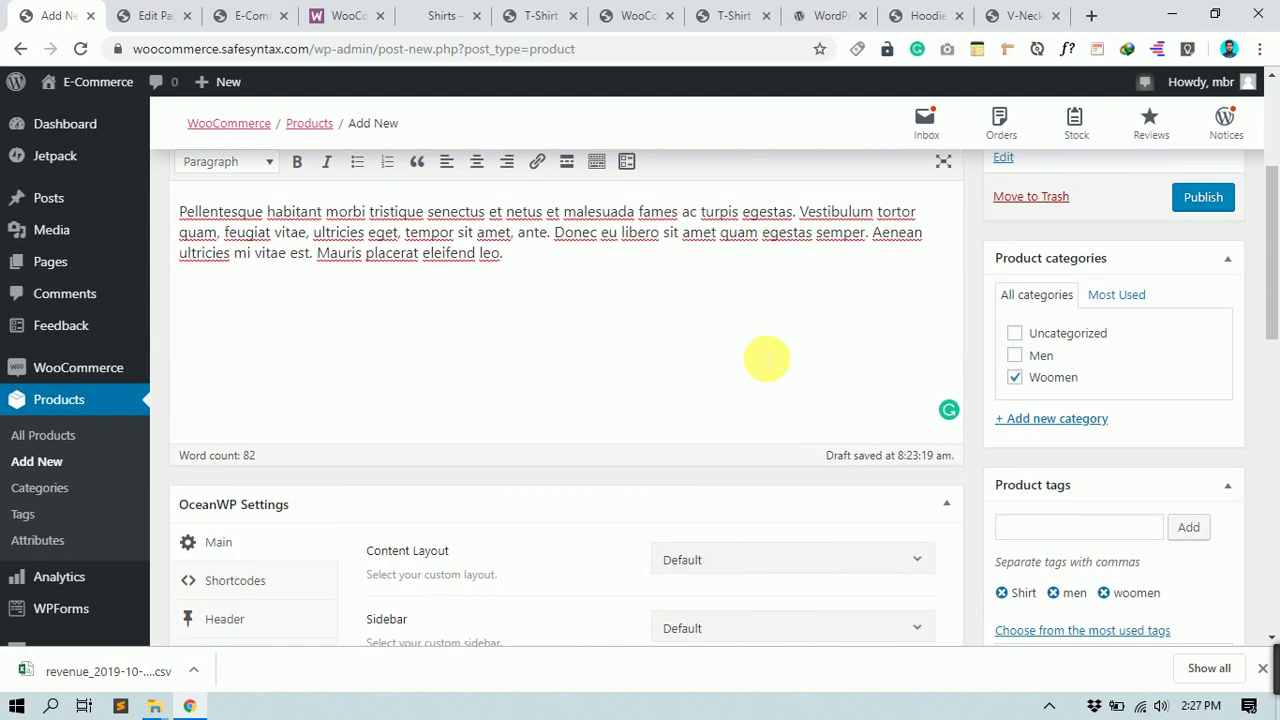
pyautogui.scroll(-3, 766, 351)
pyautogui.scroll(-3, 760, 351)
pyautogui.scroll(5, 771, 346)
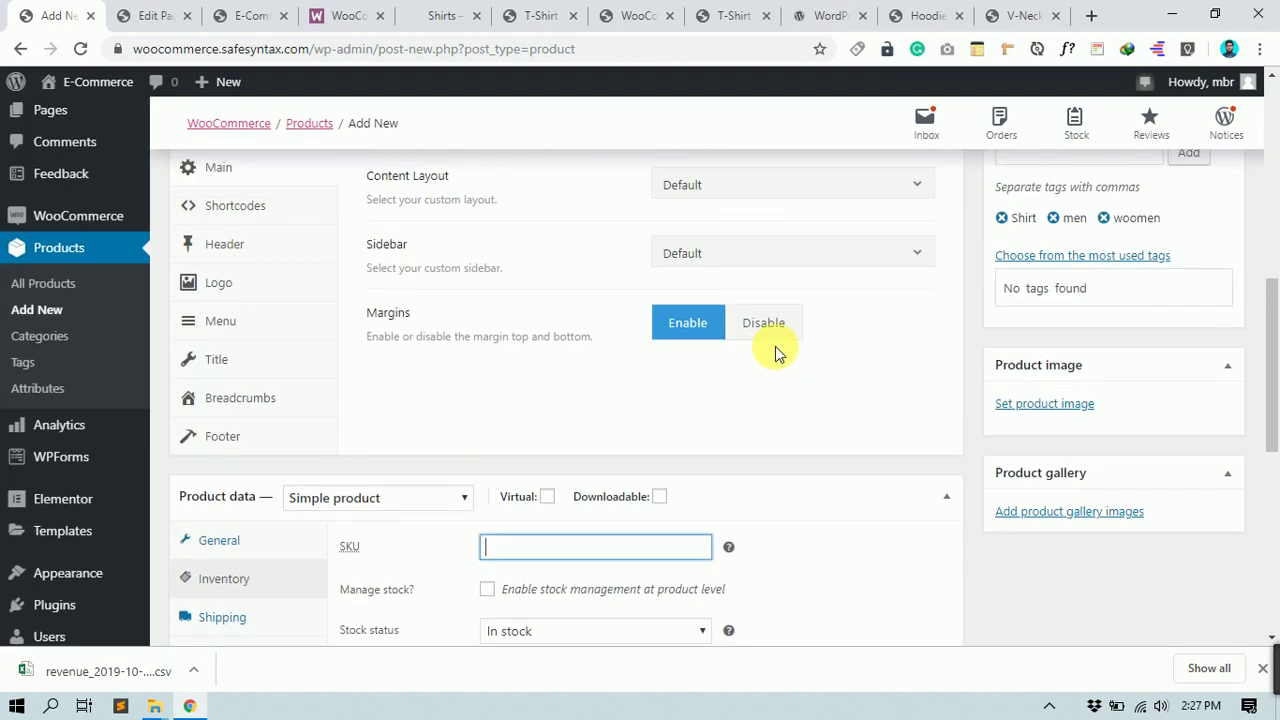
pyautogui.scroll(-4, 782, 354)
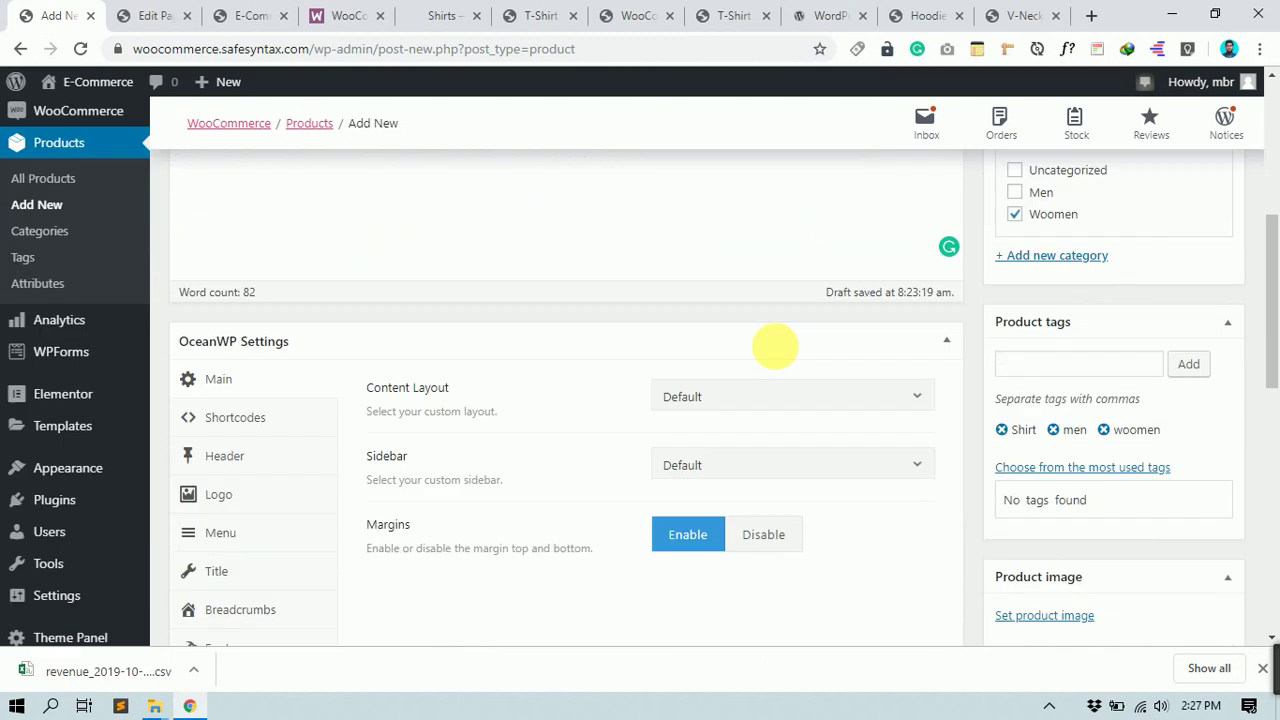
pyautogui.scroll(-3, 782, 354)
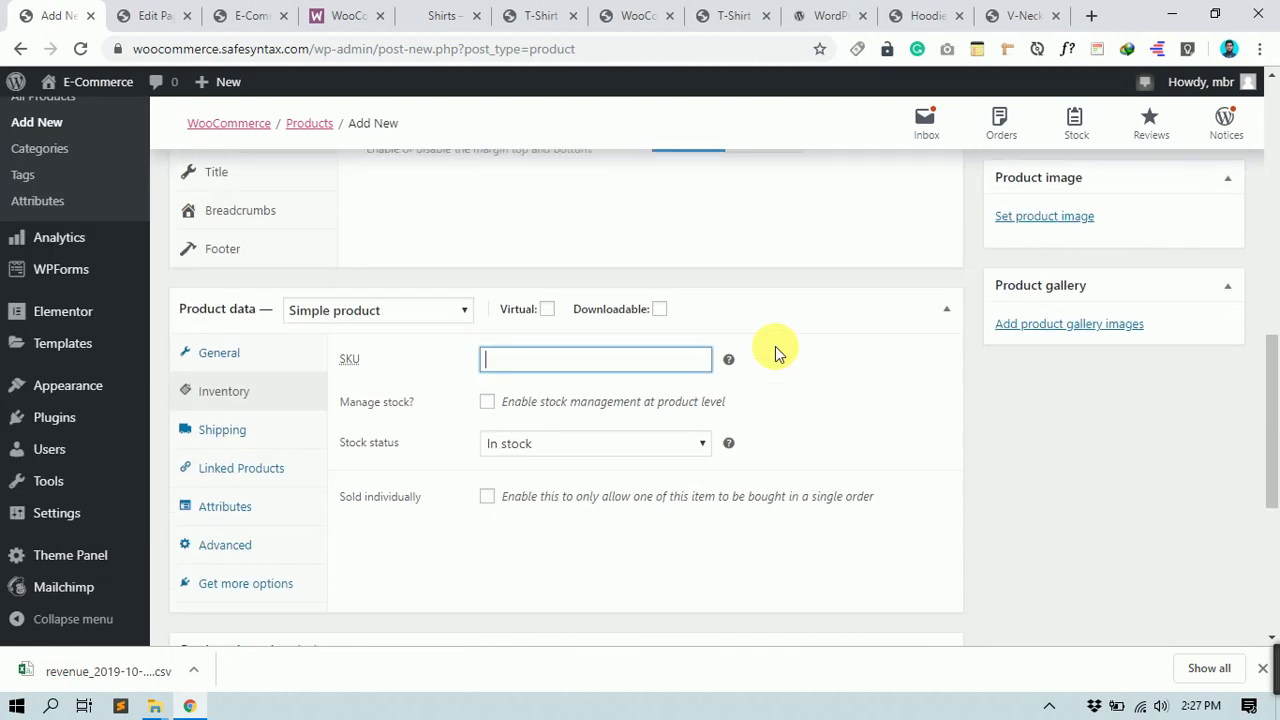
pyautogui.write('W')
pyautogui.press('BackSpace')
pyautogui.write('S/ABC')
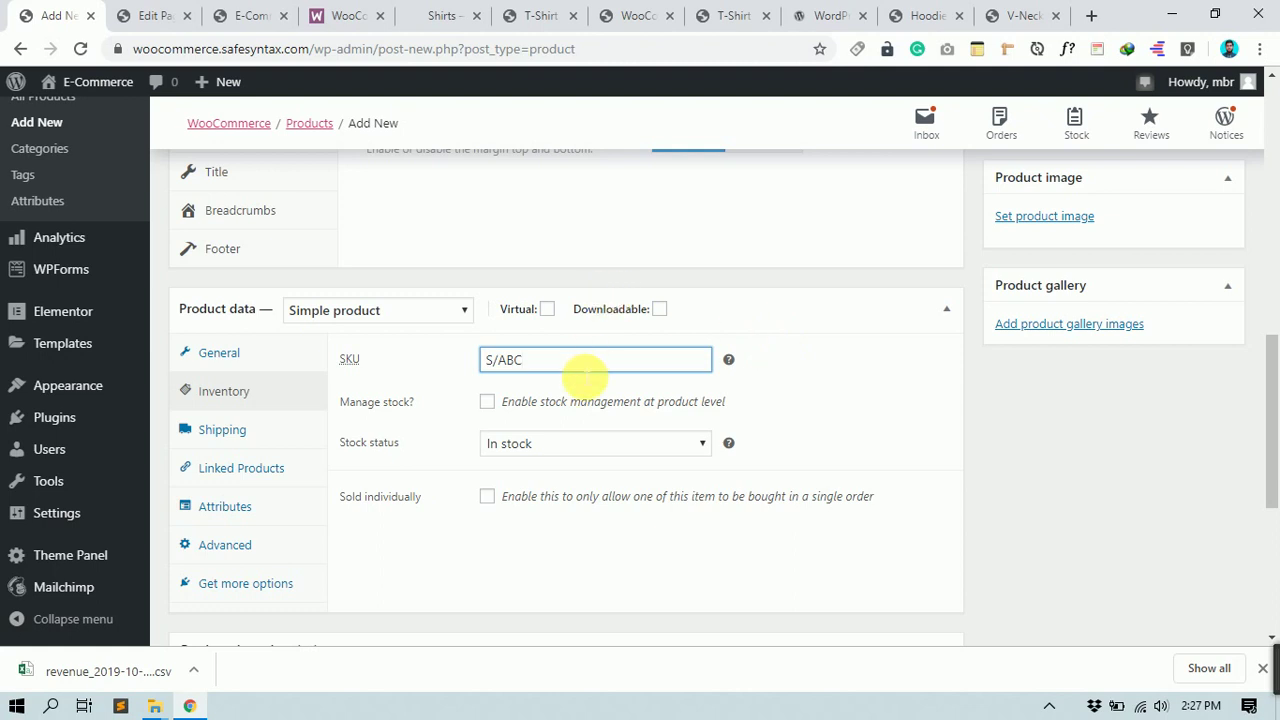
pyautogui.write('120')
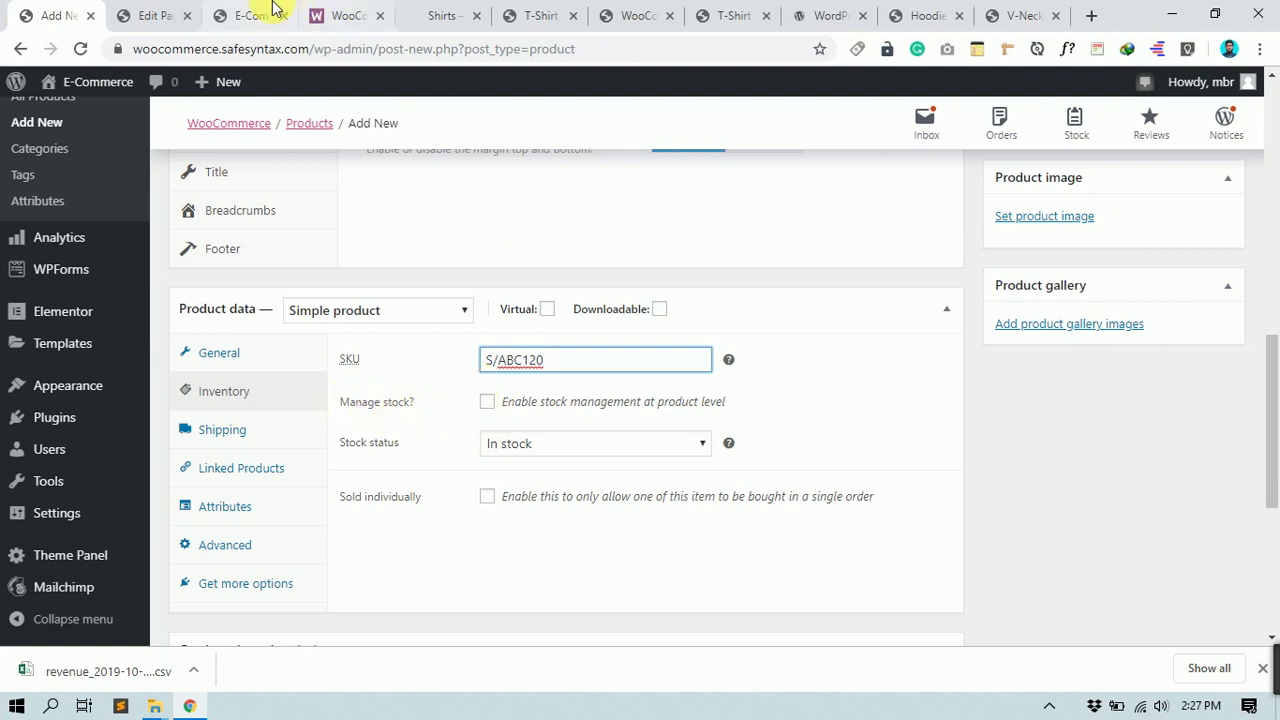
# Step: Look through the Hoodie with Zipper and T-Shirt store pages for an example of a stock availability notice
pyautogui.click(922, 15)
pyautogui.scroll(2, 931, 141)
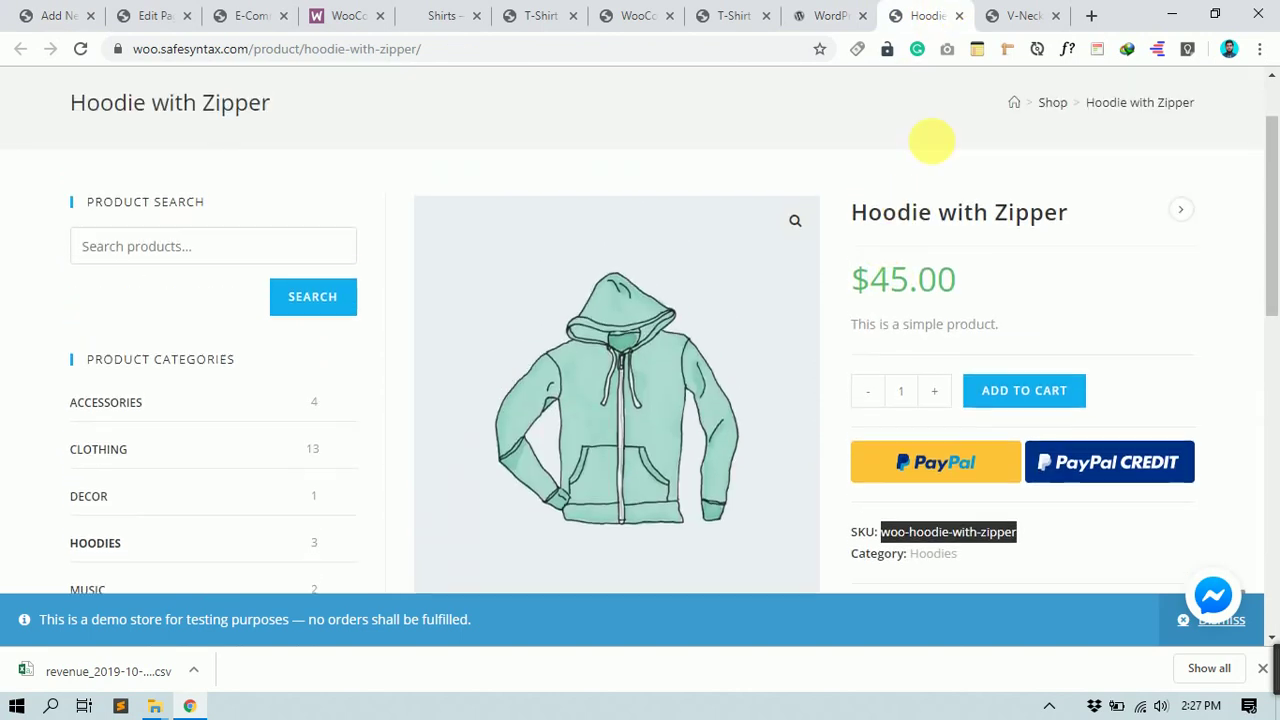
pyautogui.click(829, 15)
pyautogui.click(715, 15)
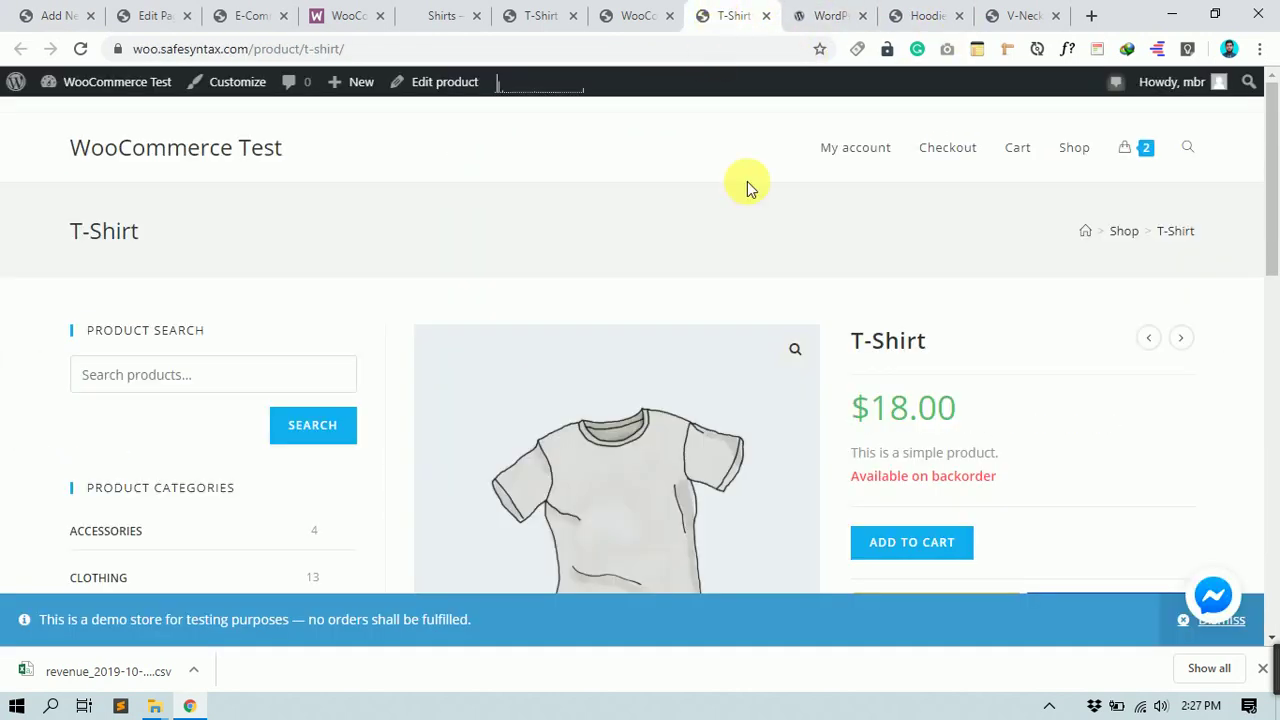
pyautogui.moveTo(843, 474); pyautogui.dragTo(925, 480)
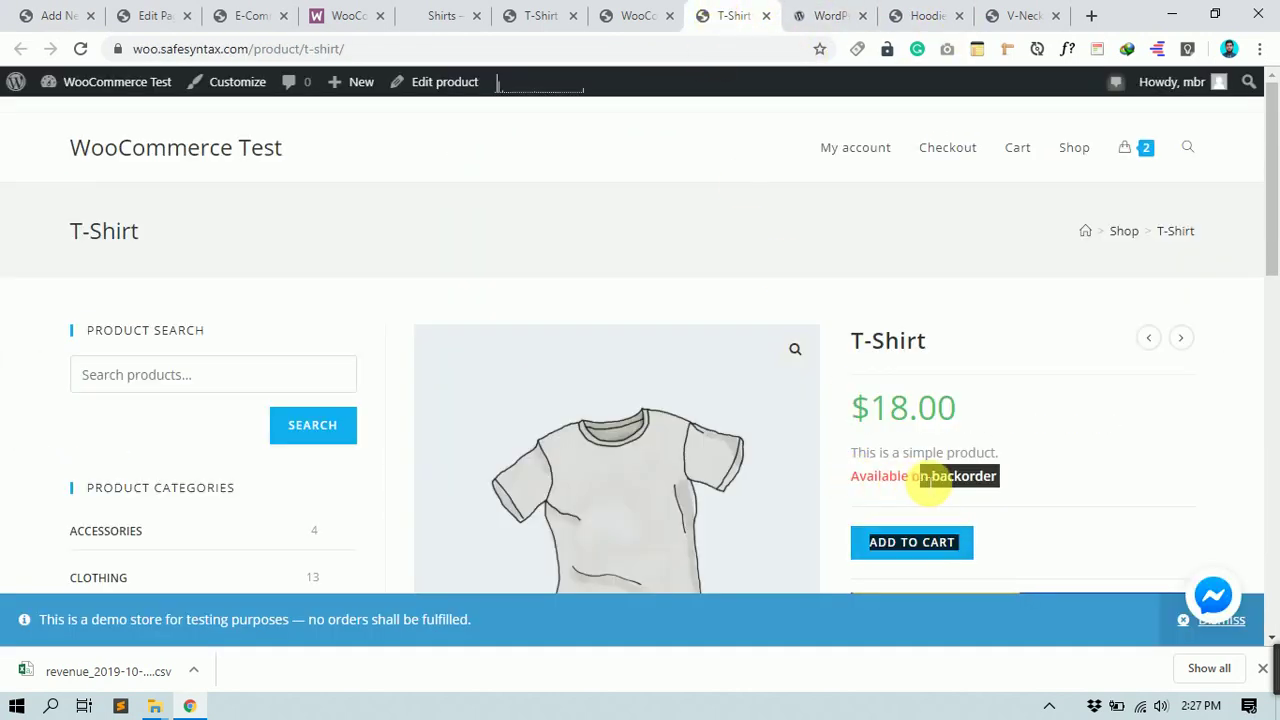
# Step: Look through the open store pages, including T-Shirt with Logo and WordPress Pennant, for an example of a displayed stock quantity
pyautogui.click(1015, 480)
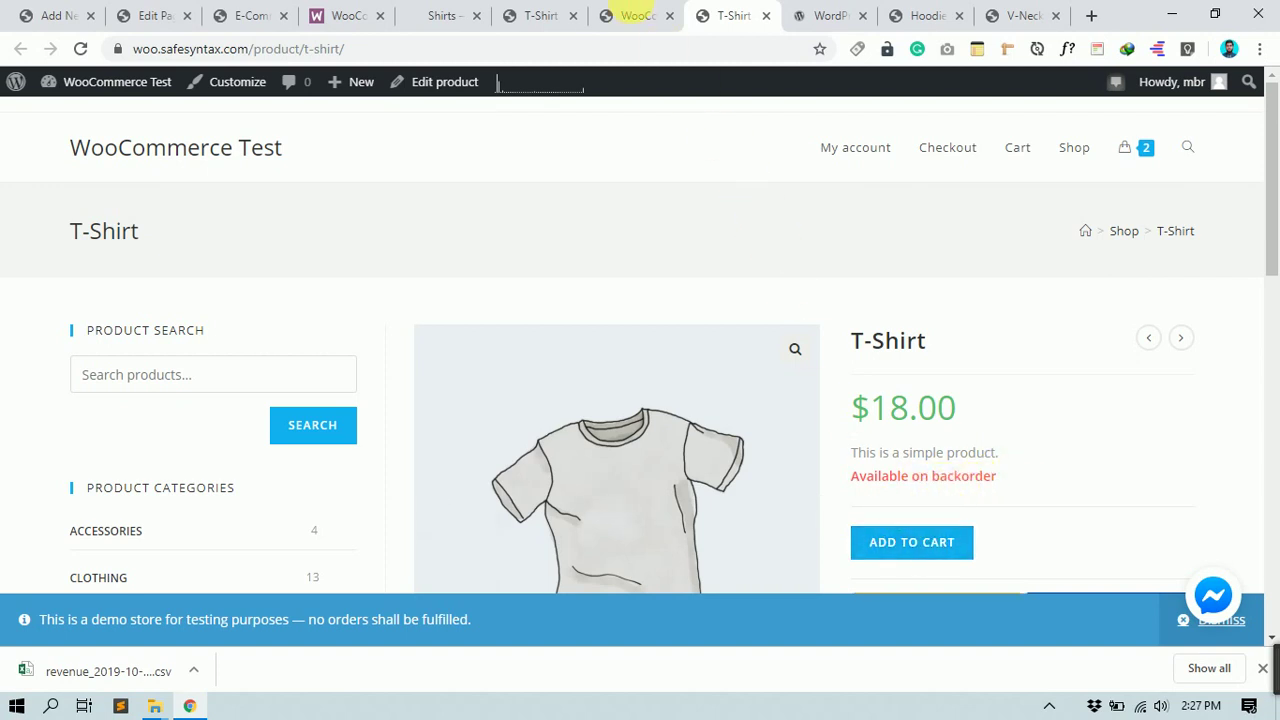
pyautogui.click(637, 15)
pyautogui.click(541, 15)
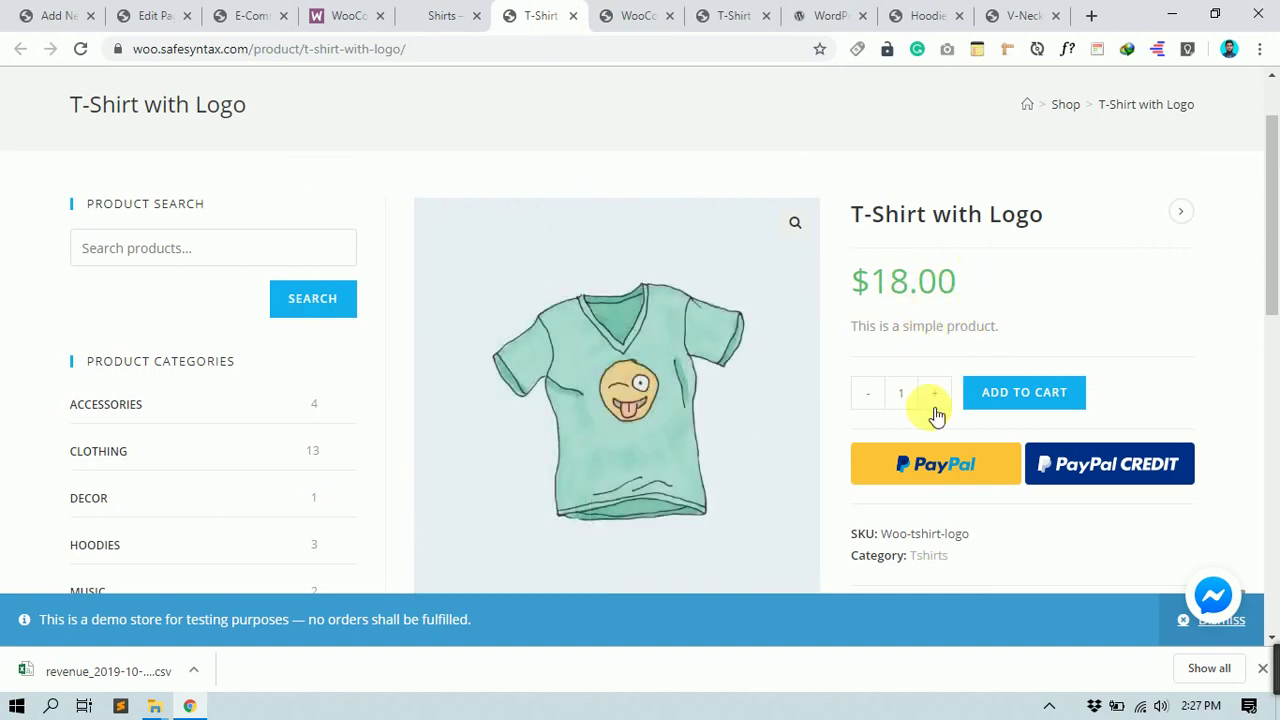
pyautogui.moveTo(985, 283); pyautogui.dragTo(852, 270)
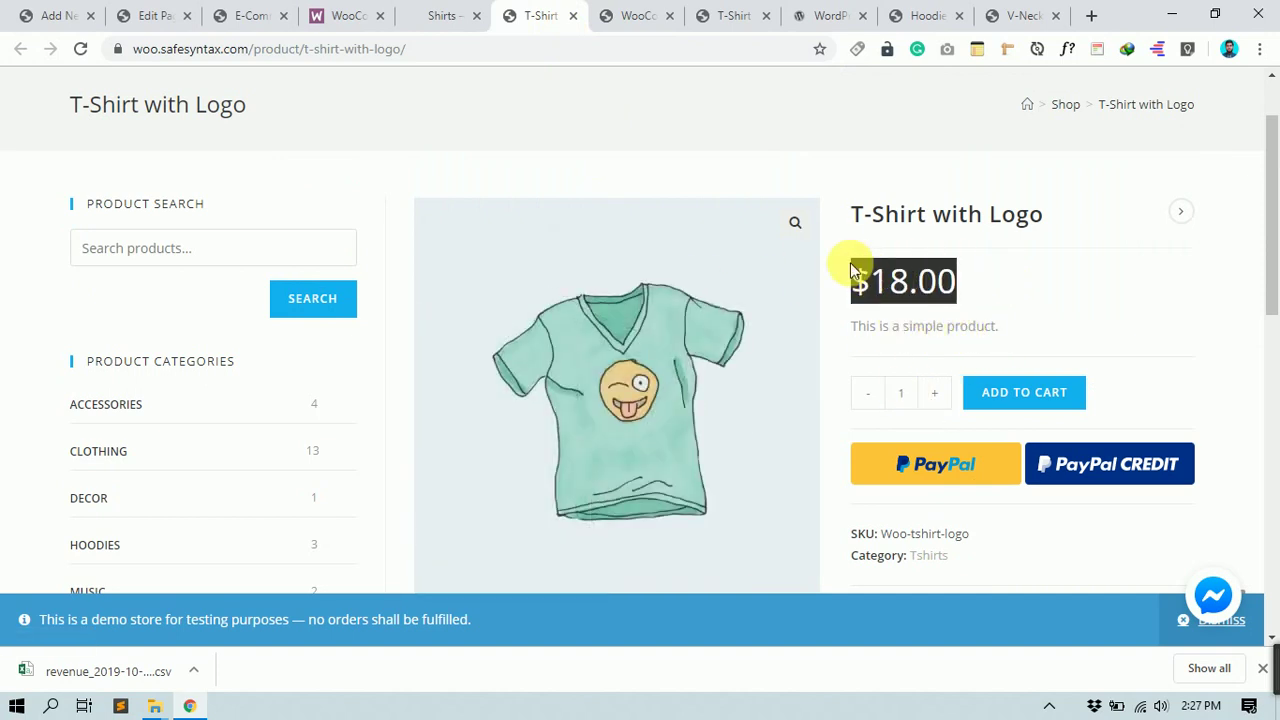
pyautogui.click(432, 12)
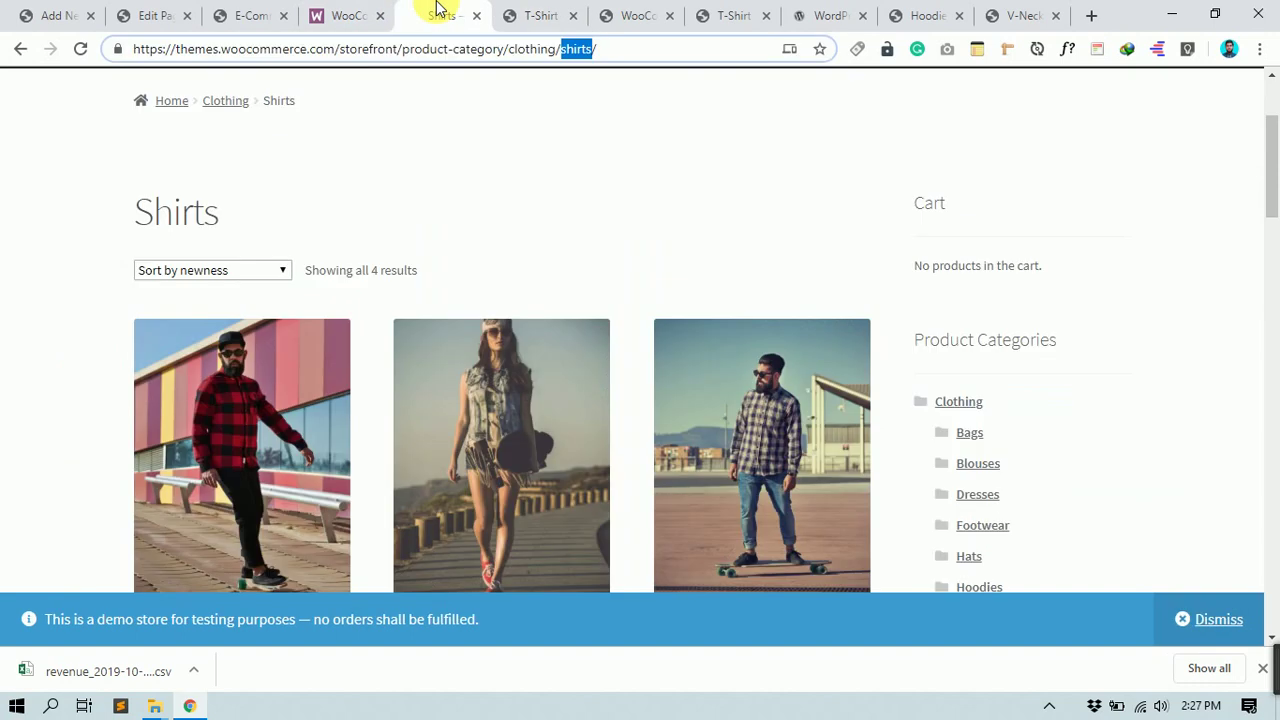
pyautogui.click(990, 12)
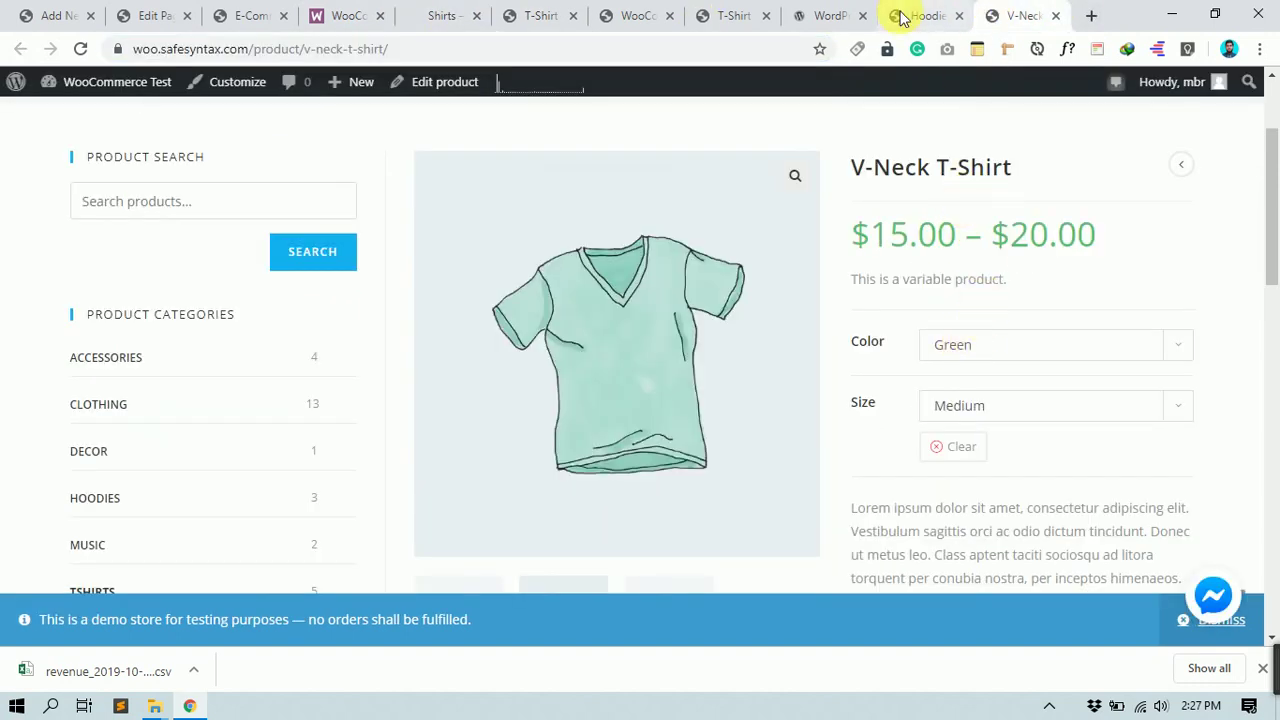
pyautogui.click(915, 15)
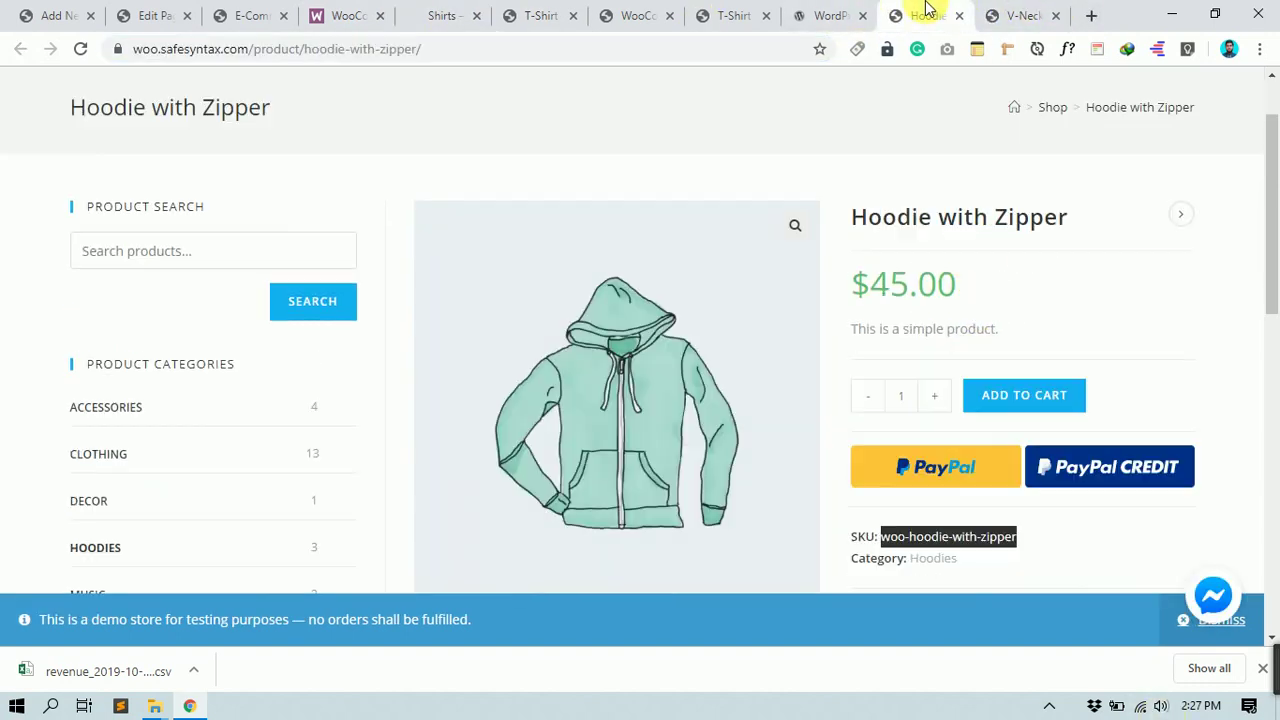
pyautogui.click(822, 18)
pyautogui.scroll(5, 654, 174)
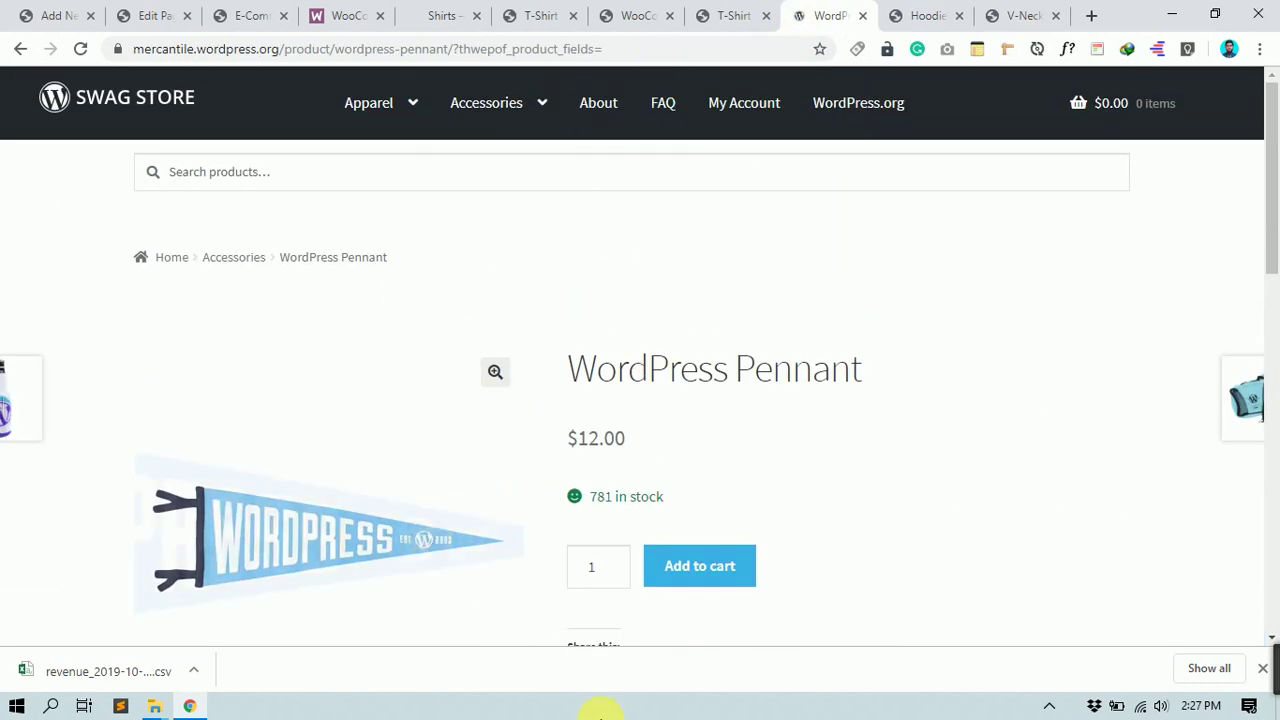
pyautogui.moveTo(686, 502); pyautogui.dragTo(597, 512)
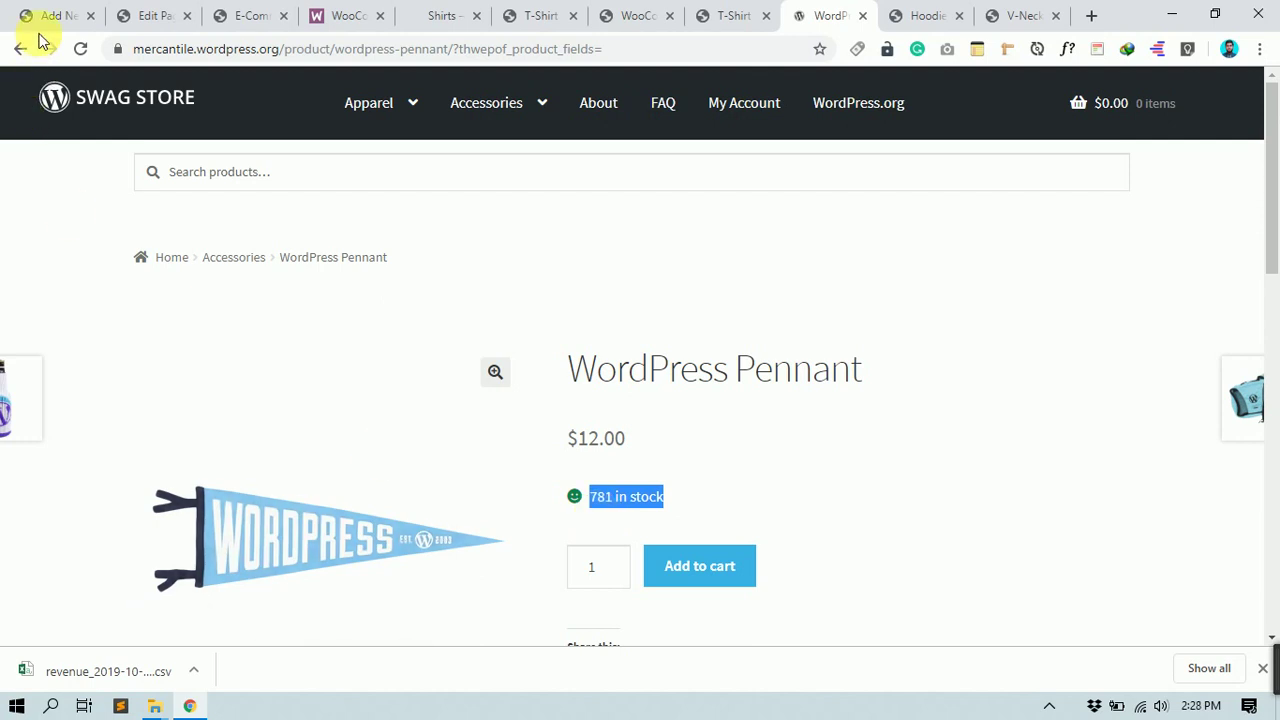
# Step: Return to the Shirt product form, enable stock management at product level and set the stock quantity to 60
pyautogui.click(80, 14)
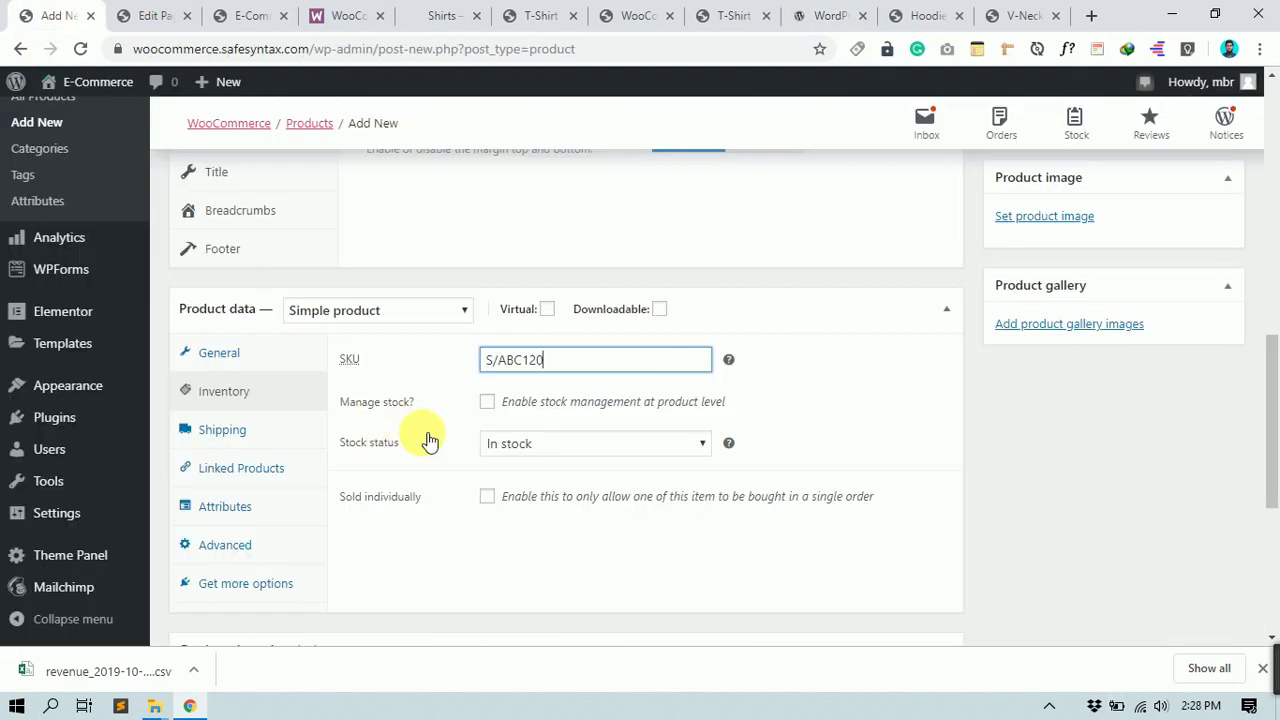
pyautogui.click(489, 406)
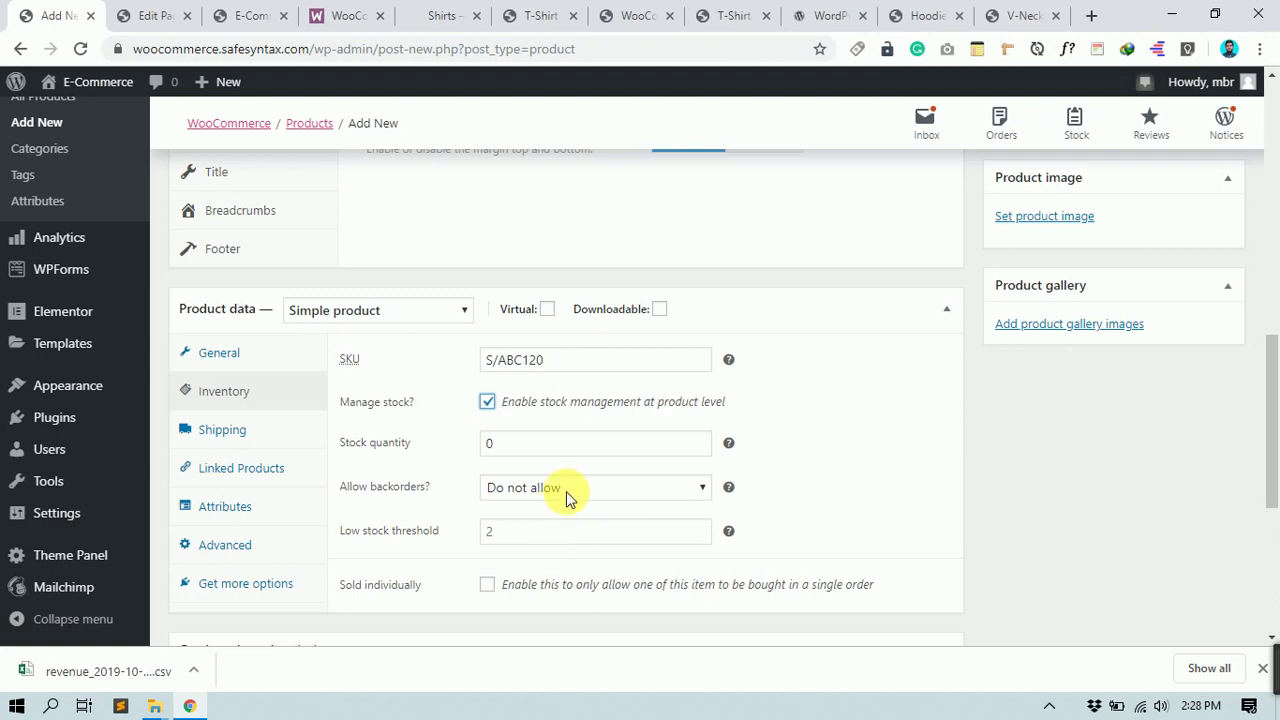
pyautogui.click(560, 447)
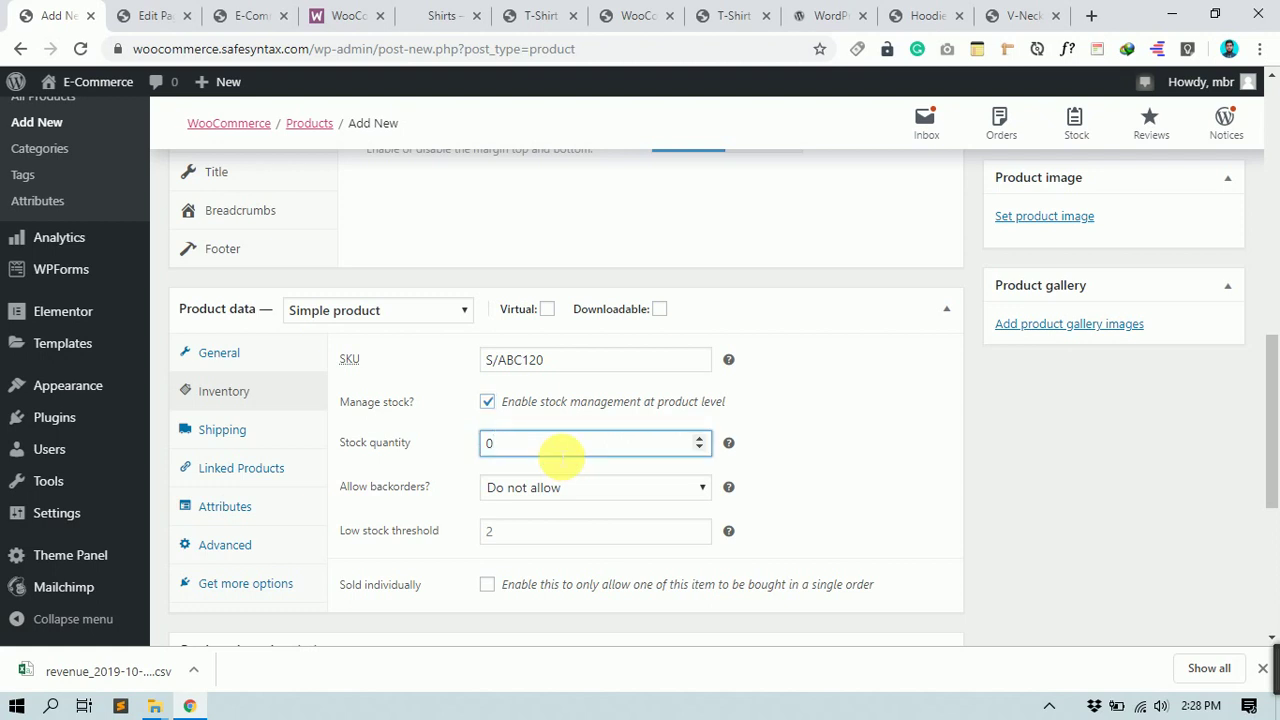
pyautogui.doubleClick(489, 445)
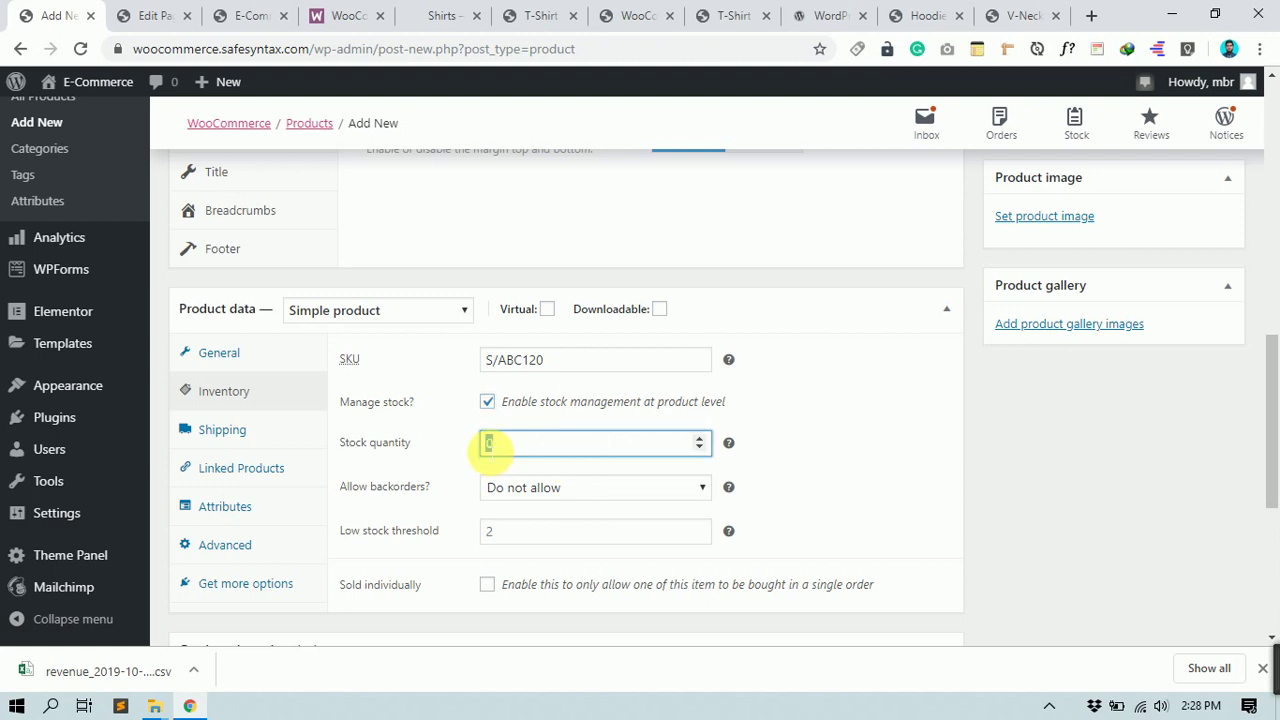
pyautogui.write('60')
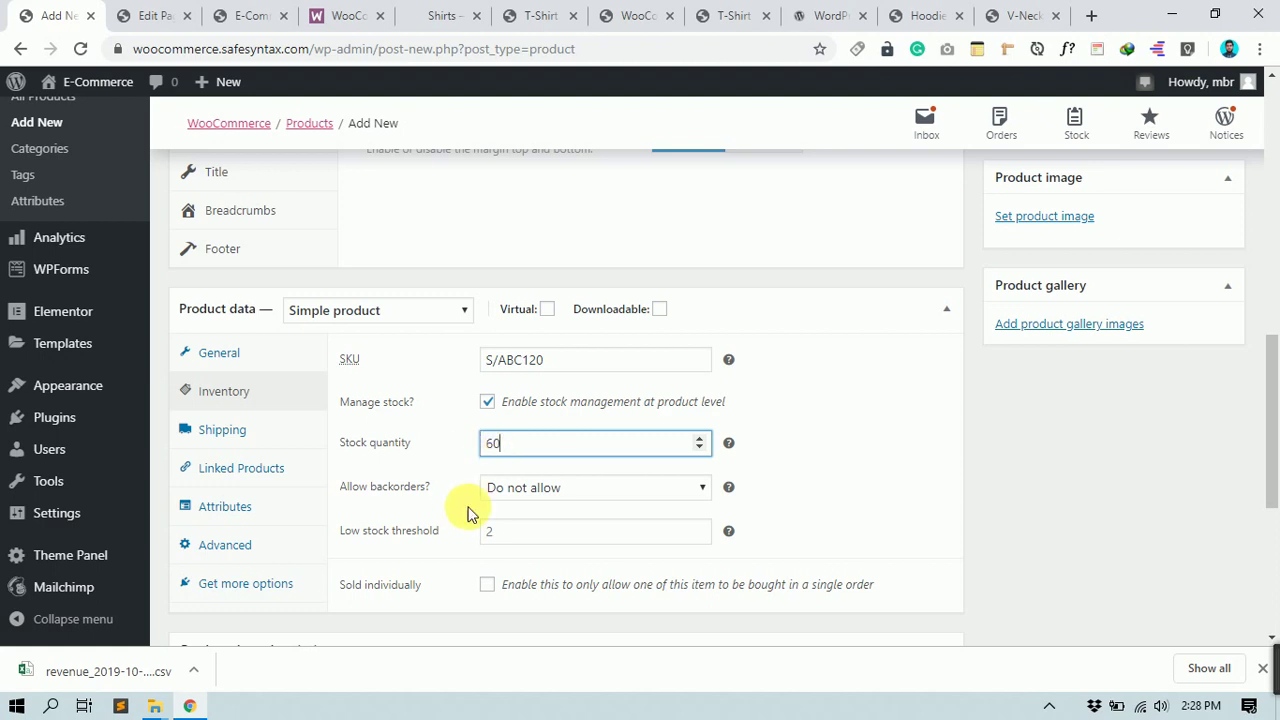
# Step: Check the Shirt product's backorder options and find the backorder notice on the T-Shirt store page
pyautogui.click(564, 490)
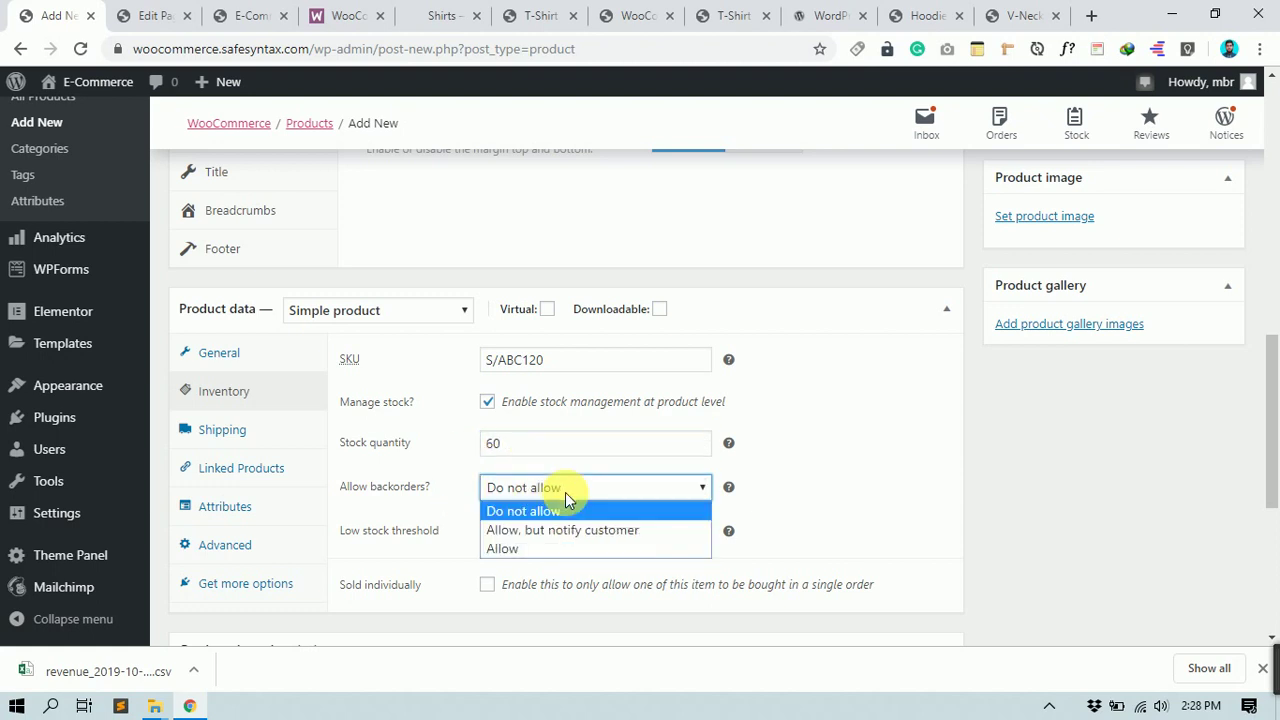
pyautogui.click(565, 492)
pyautogui.click(252, 12)
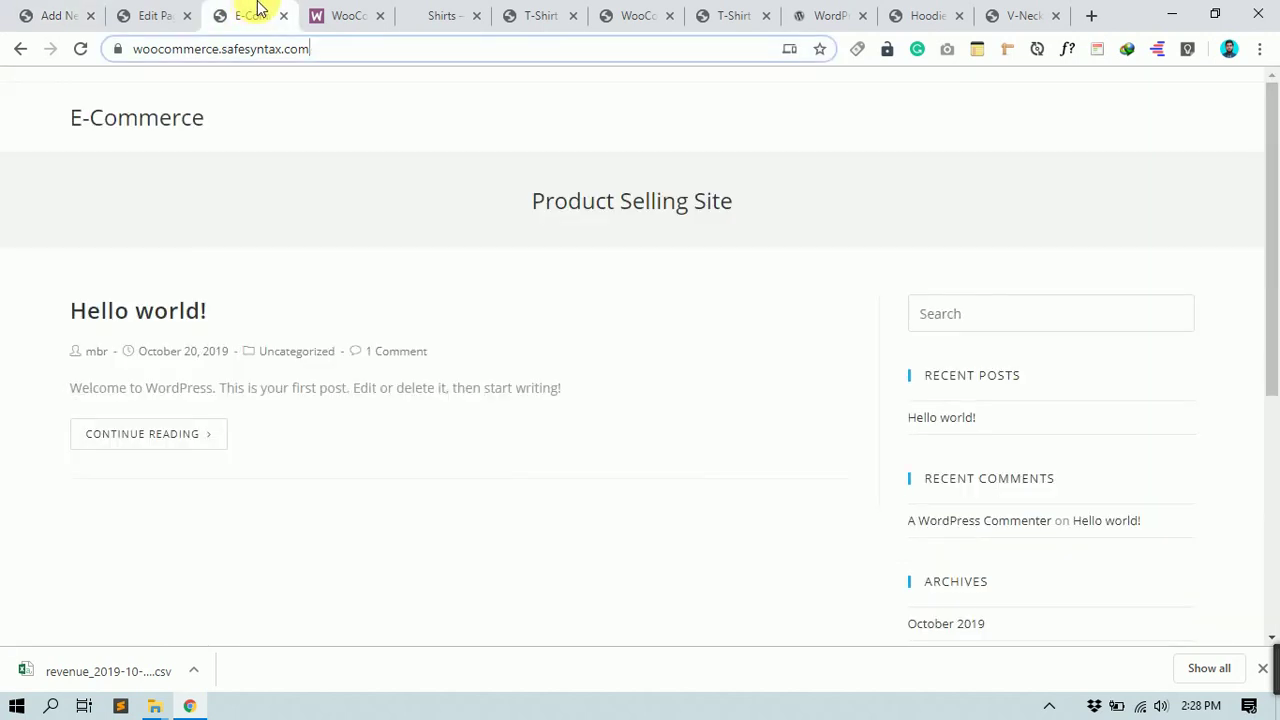
pyautogui.click(365, 12)
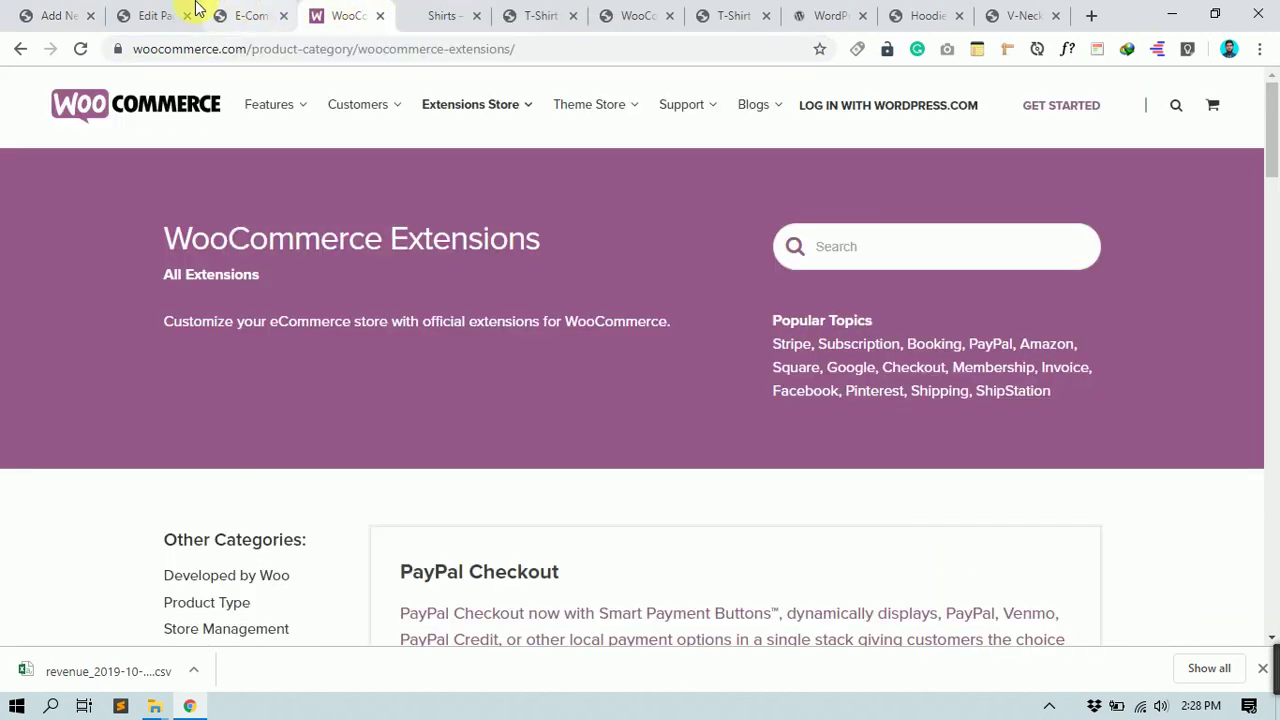
pyautogui.click(1023, 15)
pyautogui.click(920, 12)
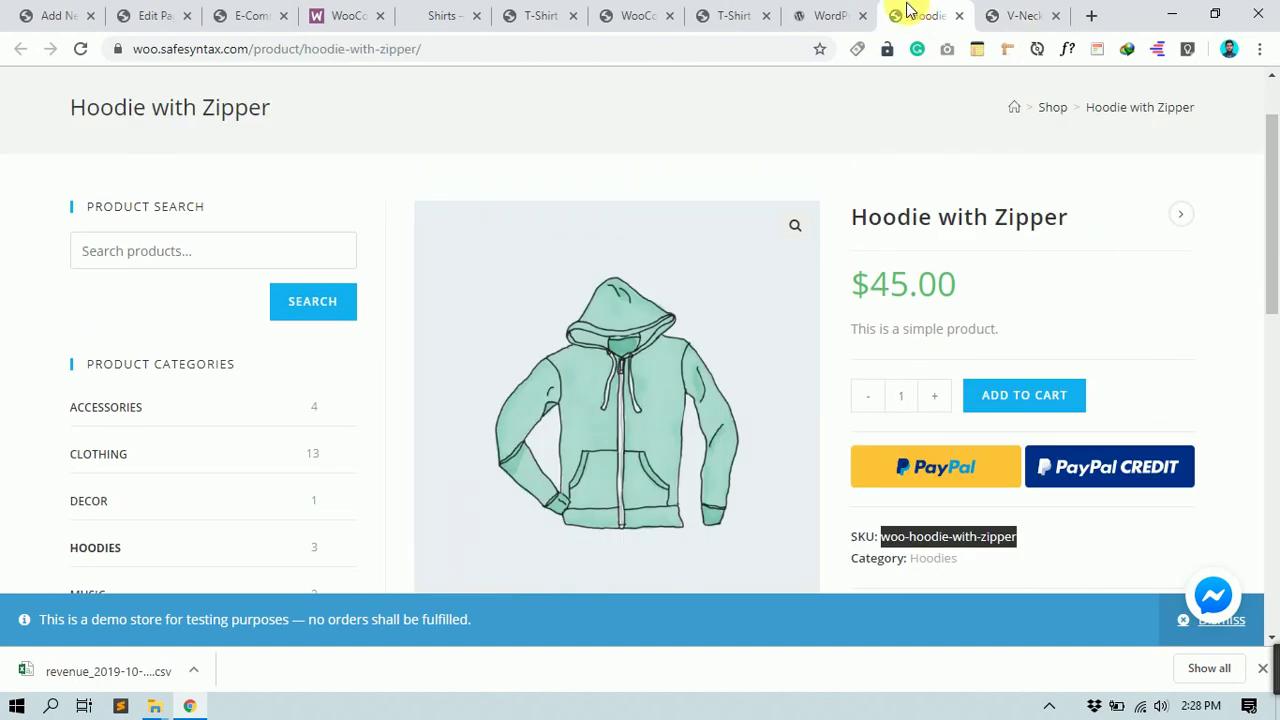
pyautogui.click(829, 12)
pyautogui.click(756, 10)
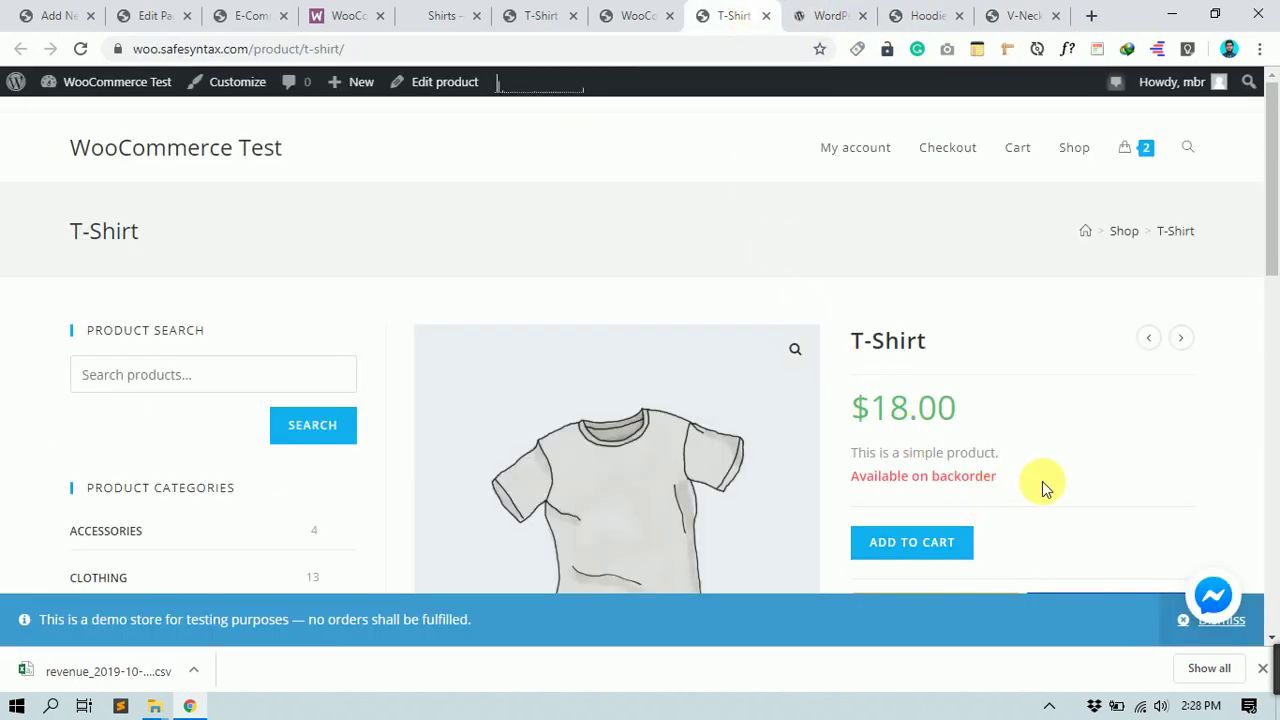
pyautogui.moveTo(1034, 486); pyautogui.dragTo(860, 478)
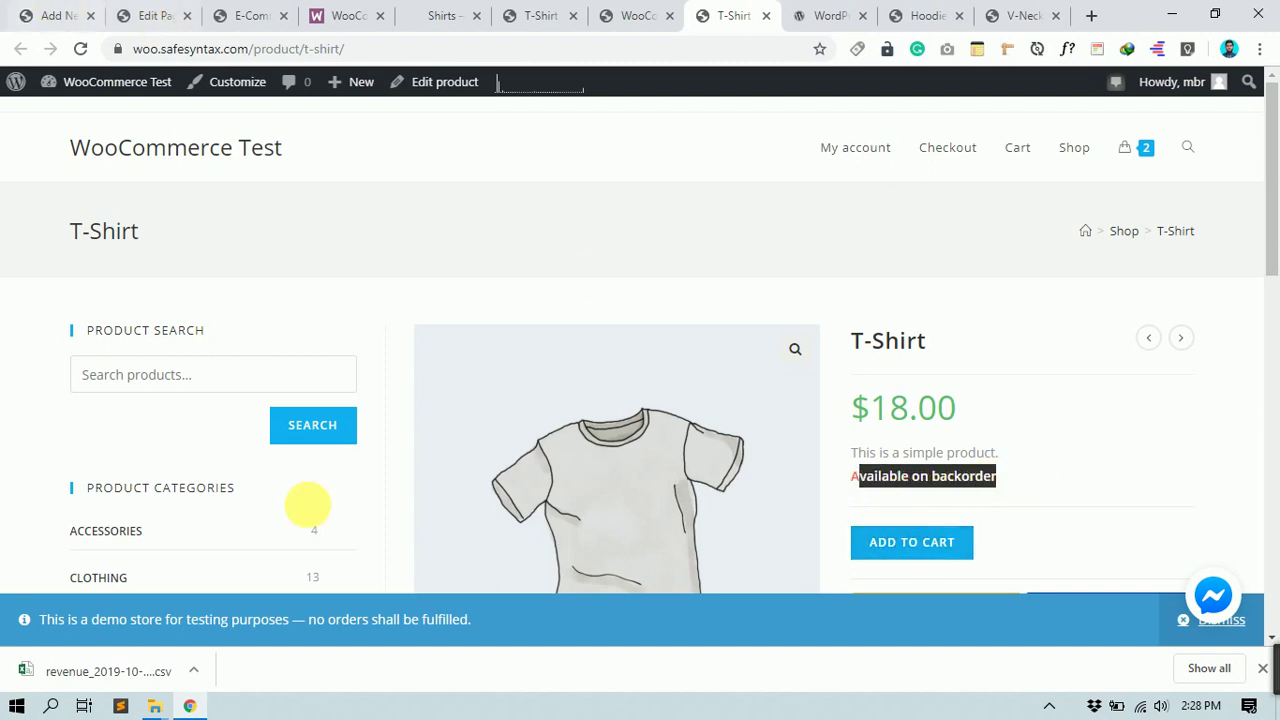
# Step: Return to the Shirt product form and set its backorders option to Allow
pyautogui.click(55, 15)
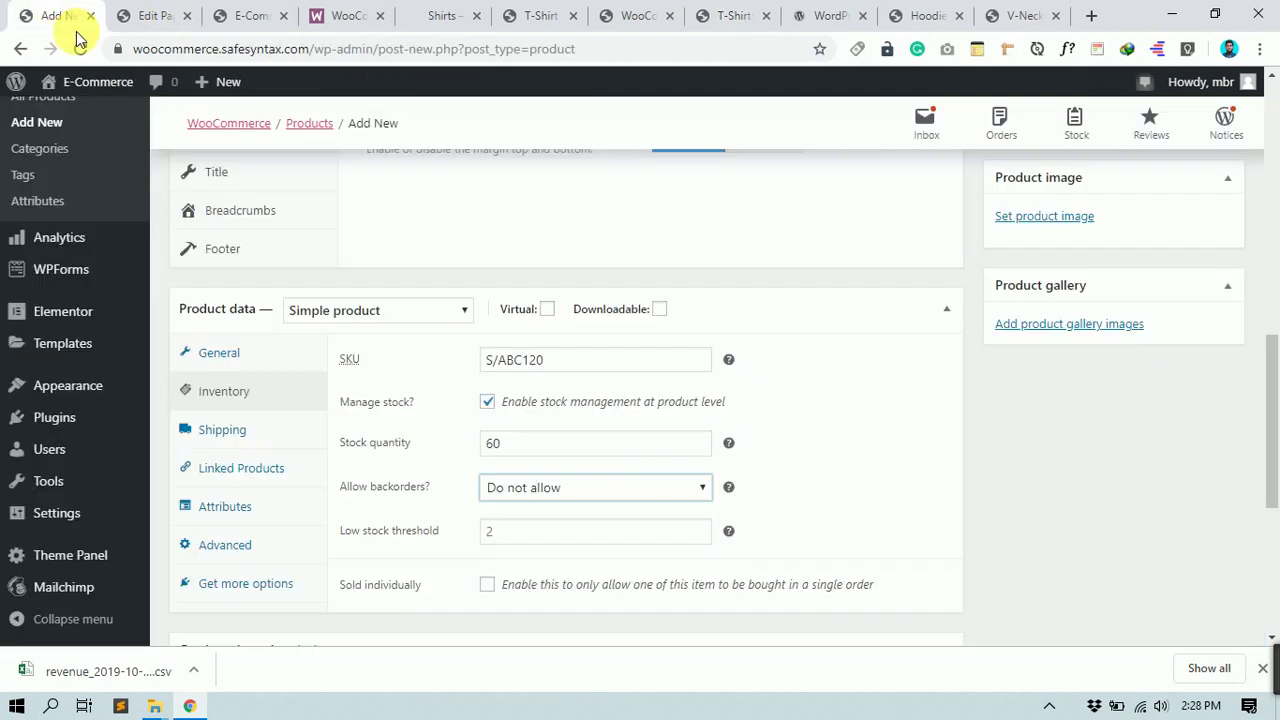
pyautogui.click(543, 500)
pyautogui.click(543, 489)
pyautogui.click(543, 487)
pyautogui.click(545, 490)
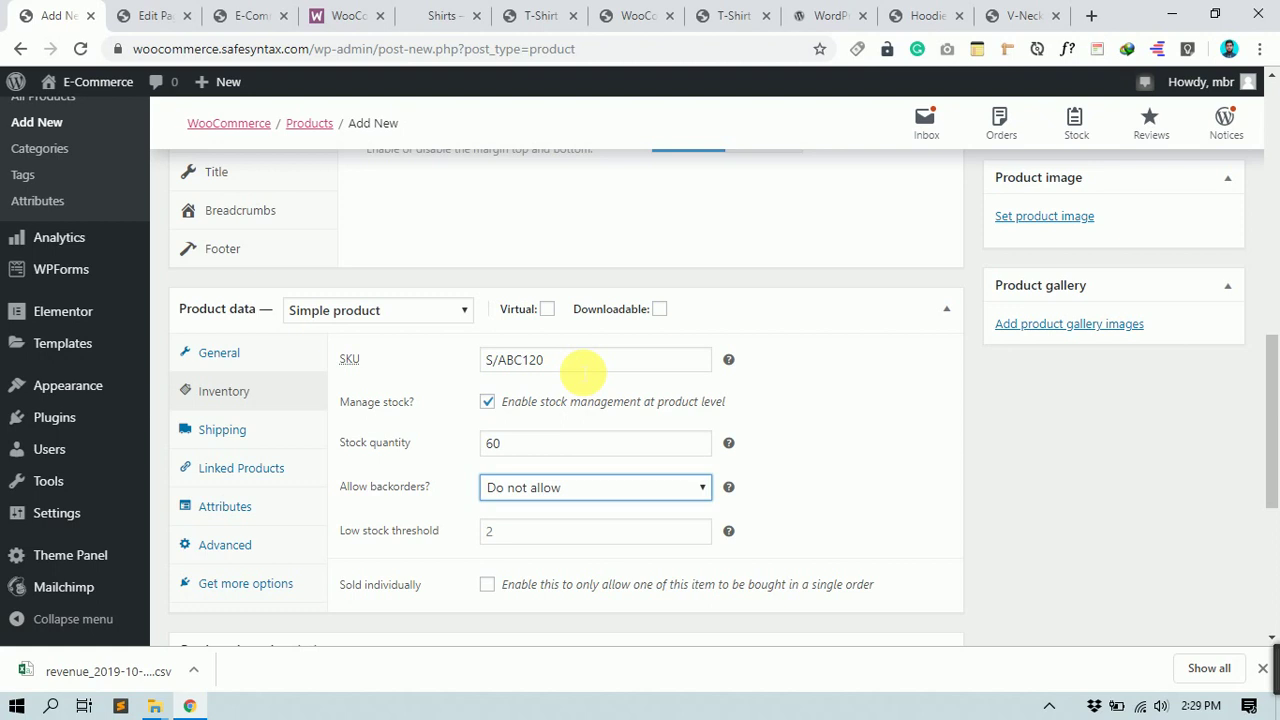
pyautogui.click(574, 490)
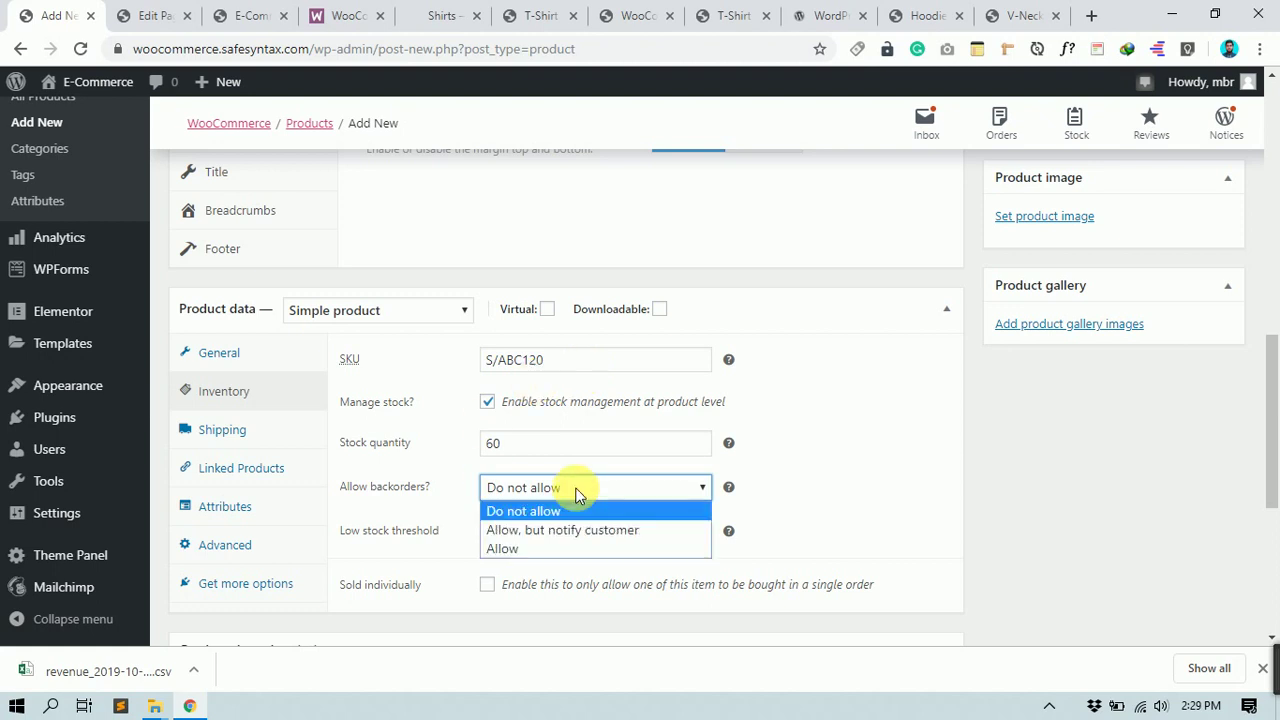
pyautogui.click(538, 550)
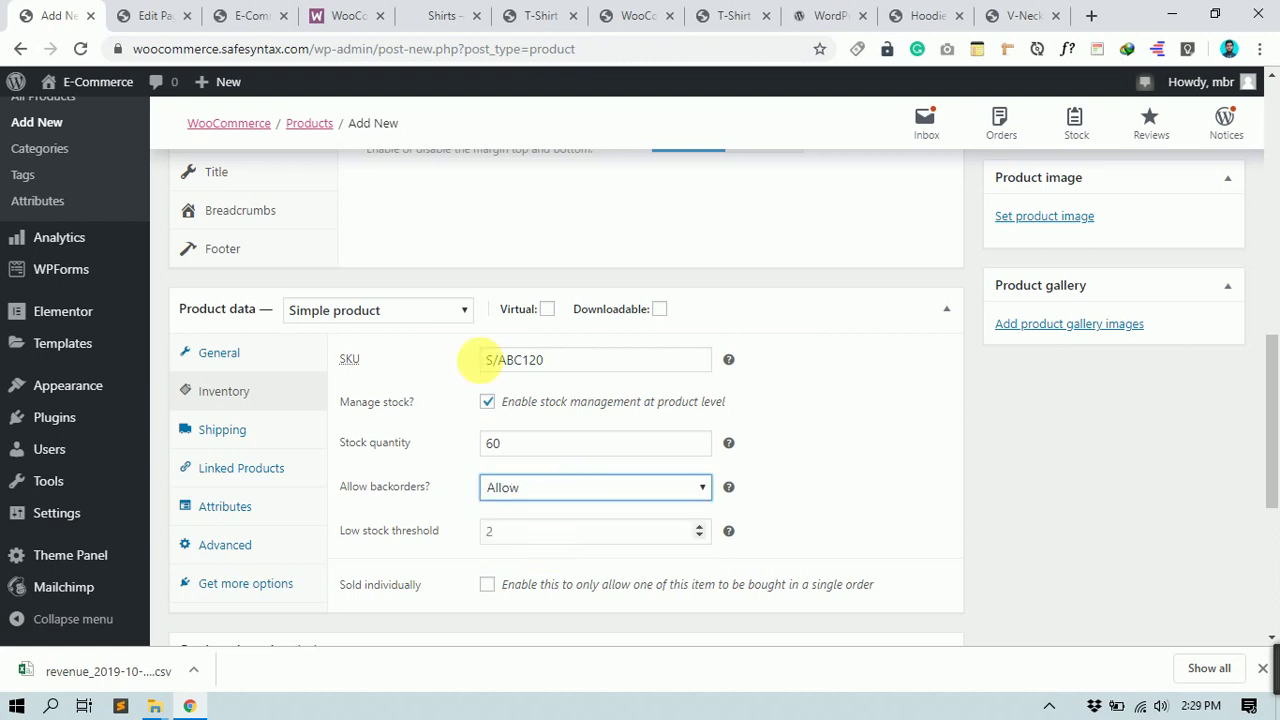
# Step: Compare the availability notices on the T-Shirt, WordPress Pennant and Hoodie with Zipper store pages
pyautogui.click(1022, 12)
pyautogui.click(955, 10)
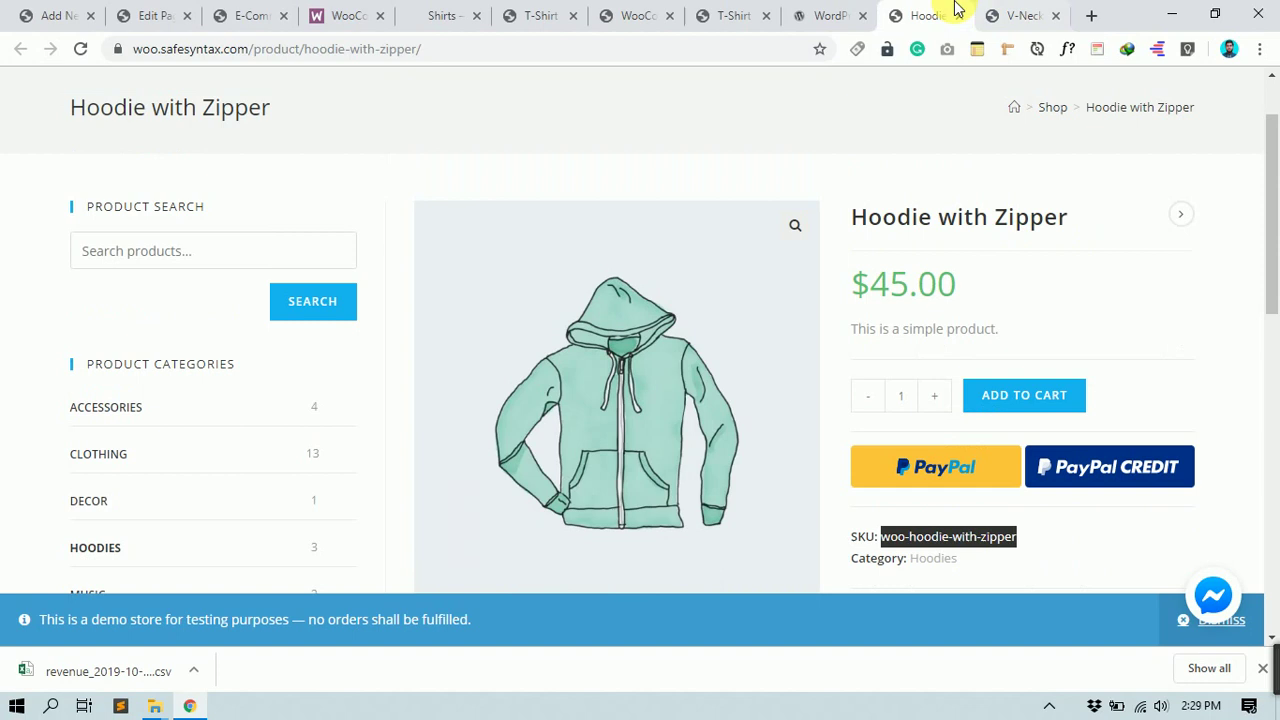
pyautogui.click(852, 12)
pyautogui.click(752, 14)
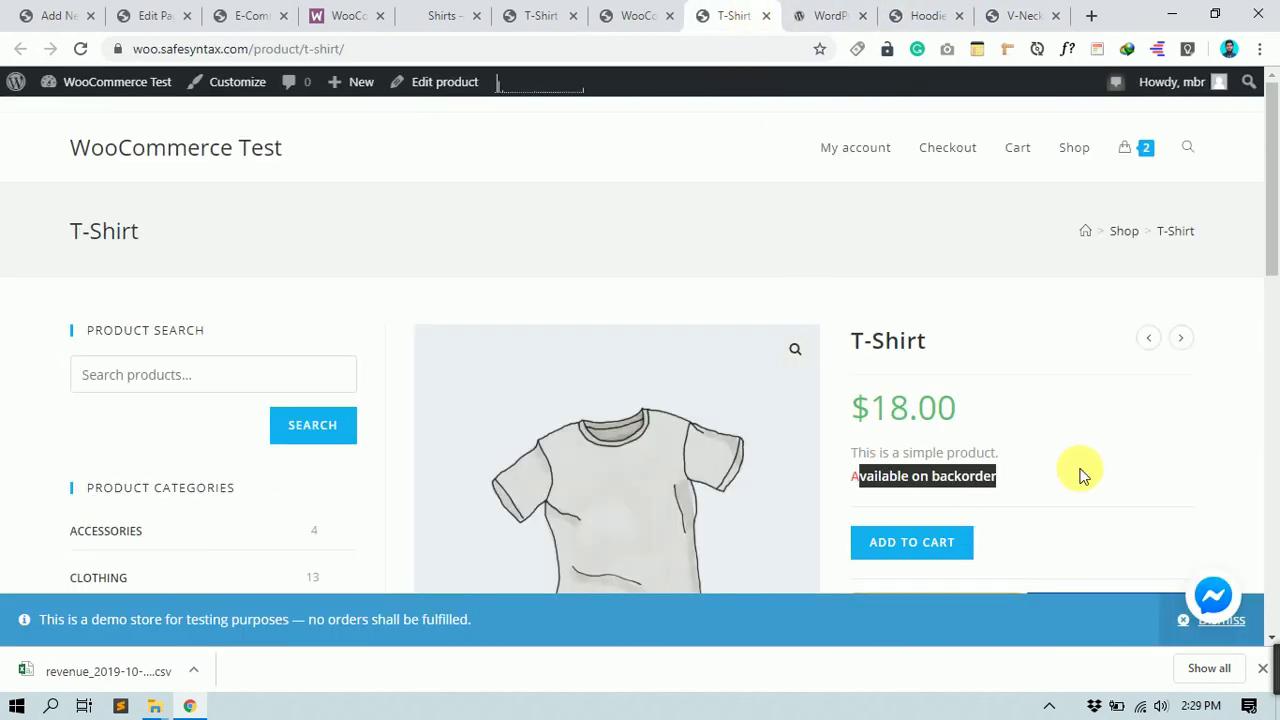
pyautogui.click(985, 484)
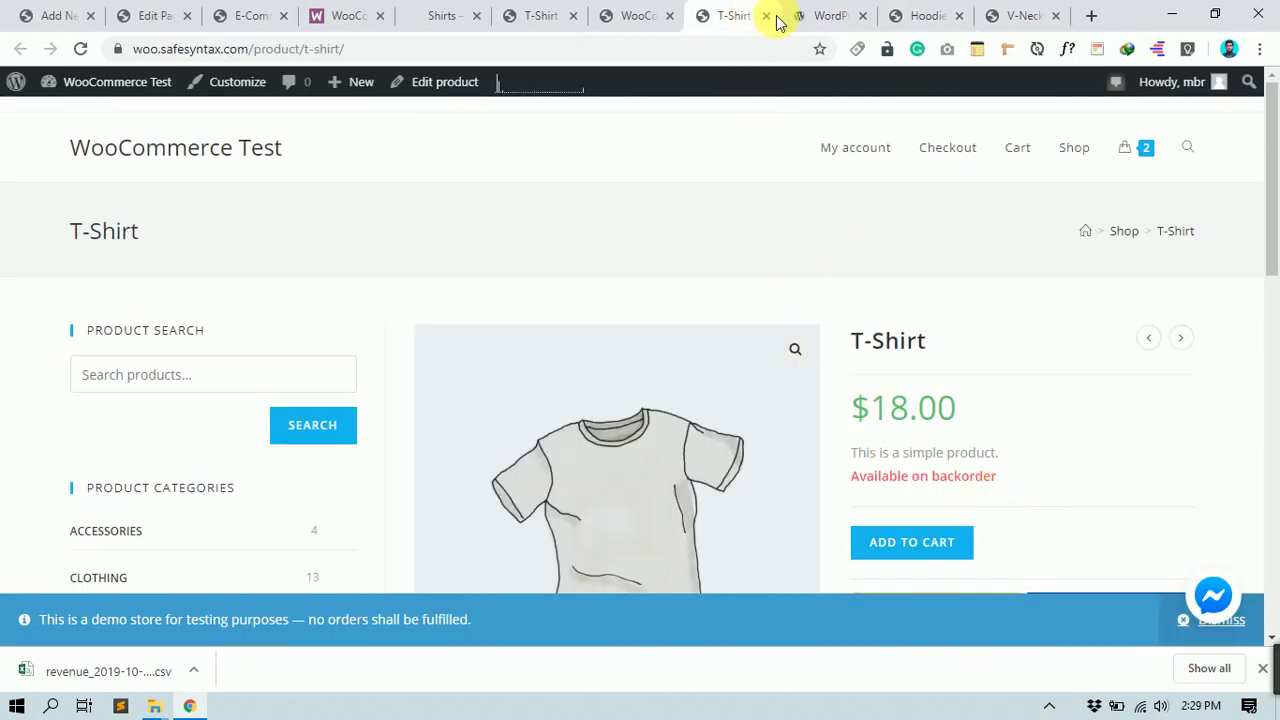
pyautogui.click(634, 14)
pyautogui.click(720, 14)
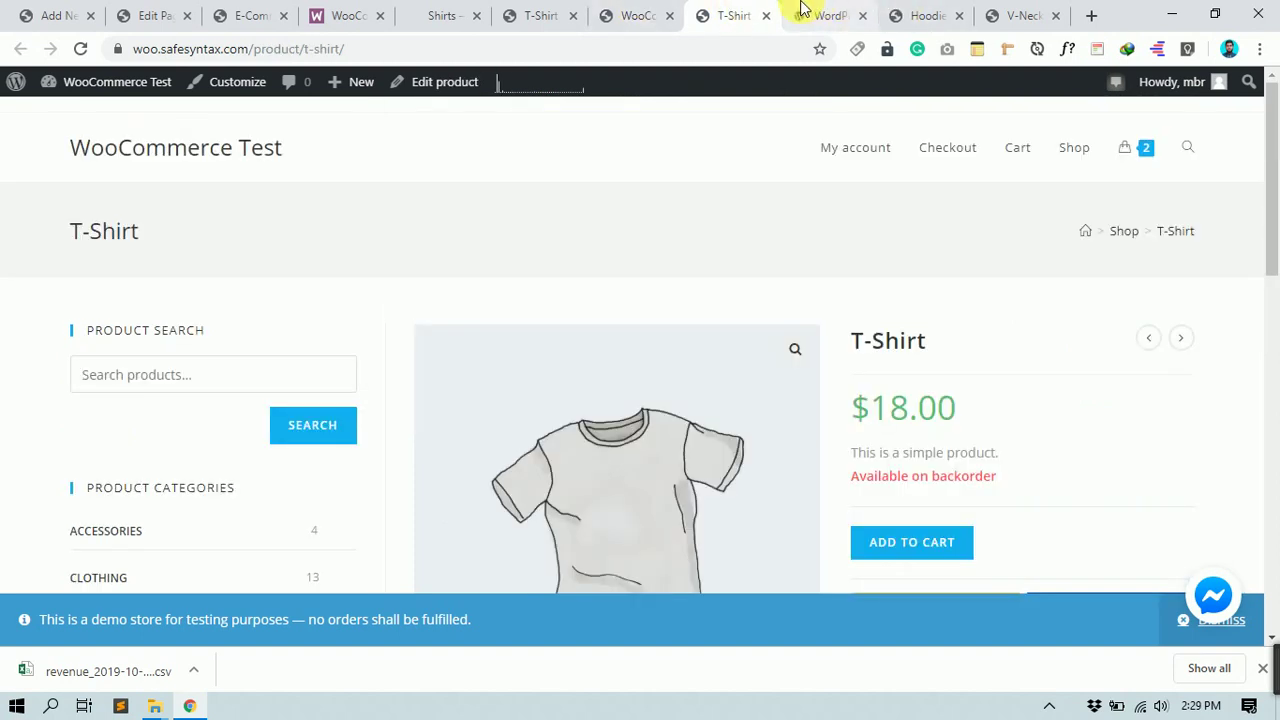
pyautogui.click(830, 14)
pyautogui.click(920, 14)
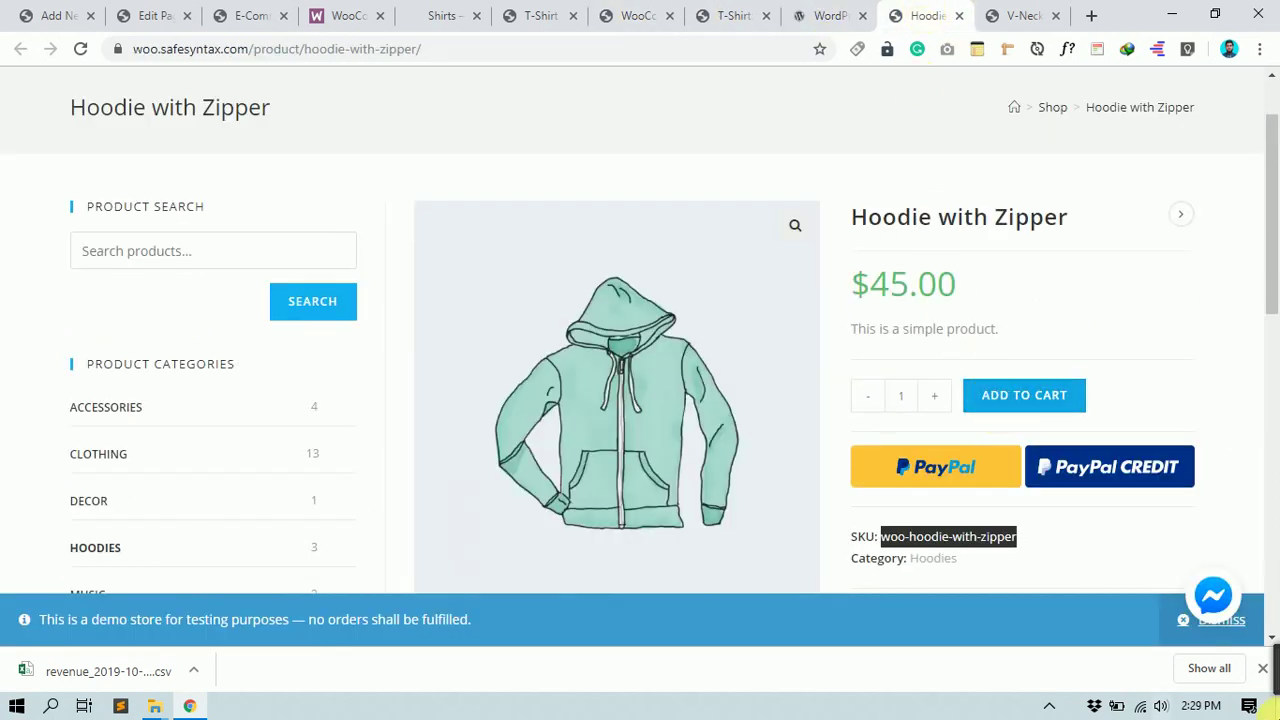
# Step: Set the Shirt product's backorders option to "Allow, but notify customer" and review the notice on the T-Shirt store page
pyautogui.click(55, 15)
pyautogui.click(652, 490)
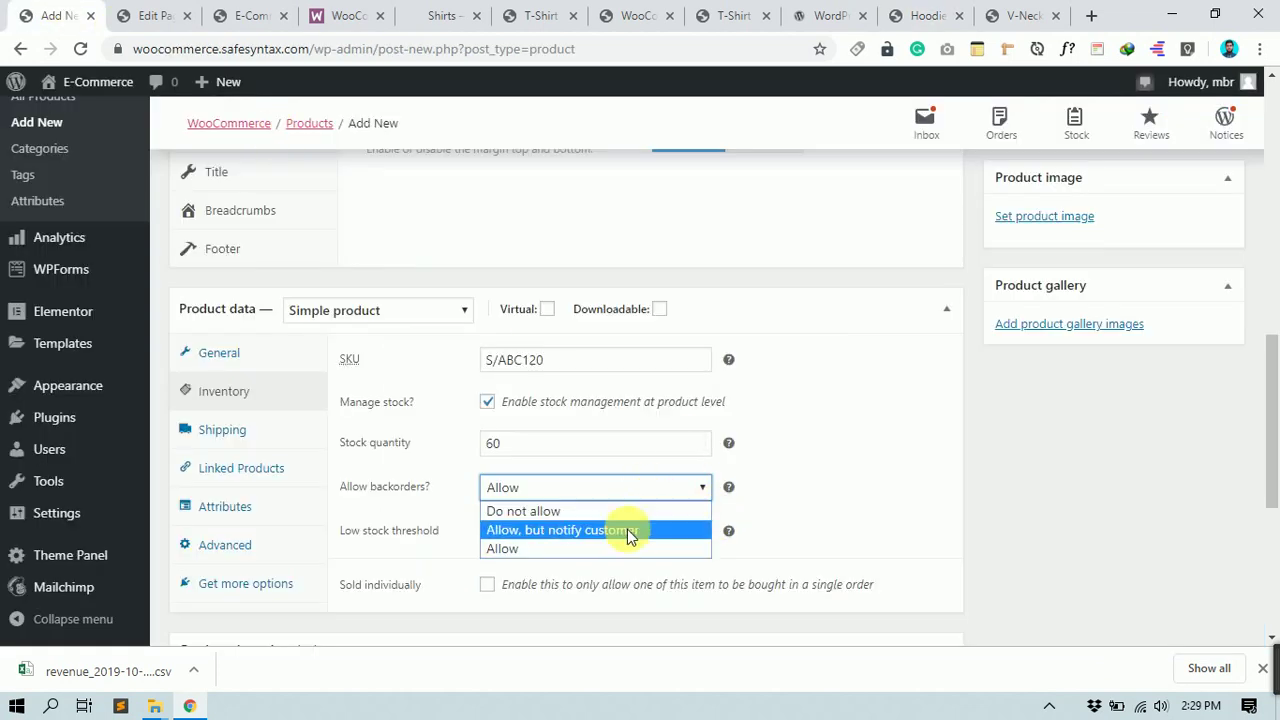
pyautogui.click(626, 533)
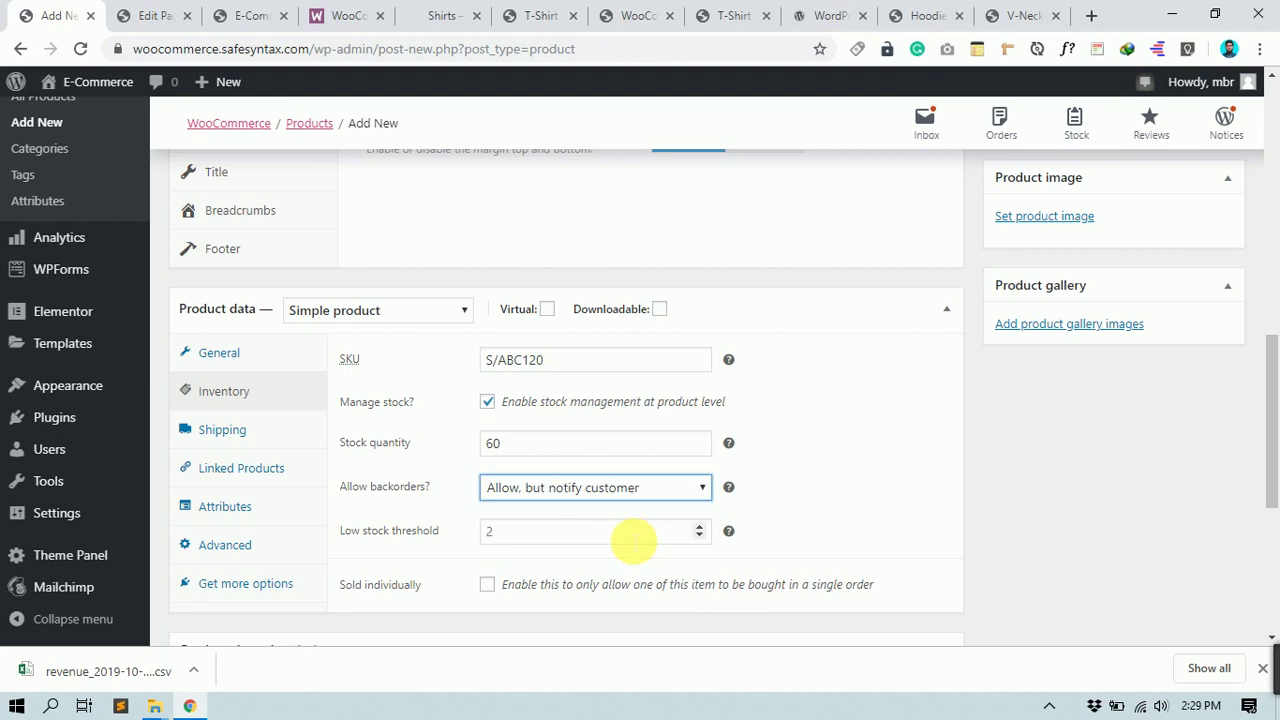
pyautogui.click(930, 13)
pyautogui.click(866, 12)
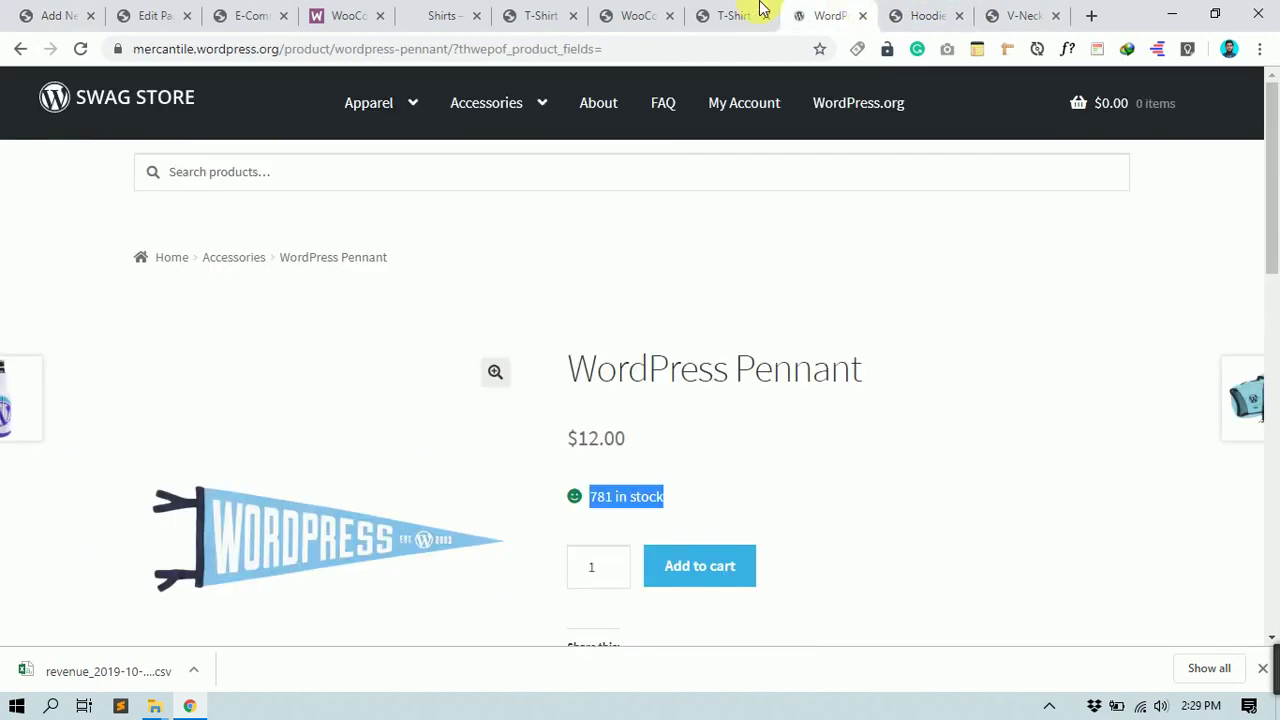
pyautogui.click(731, 12)
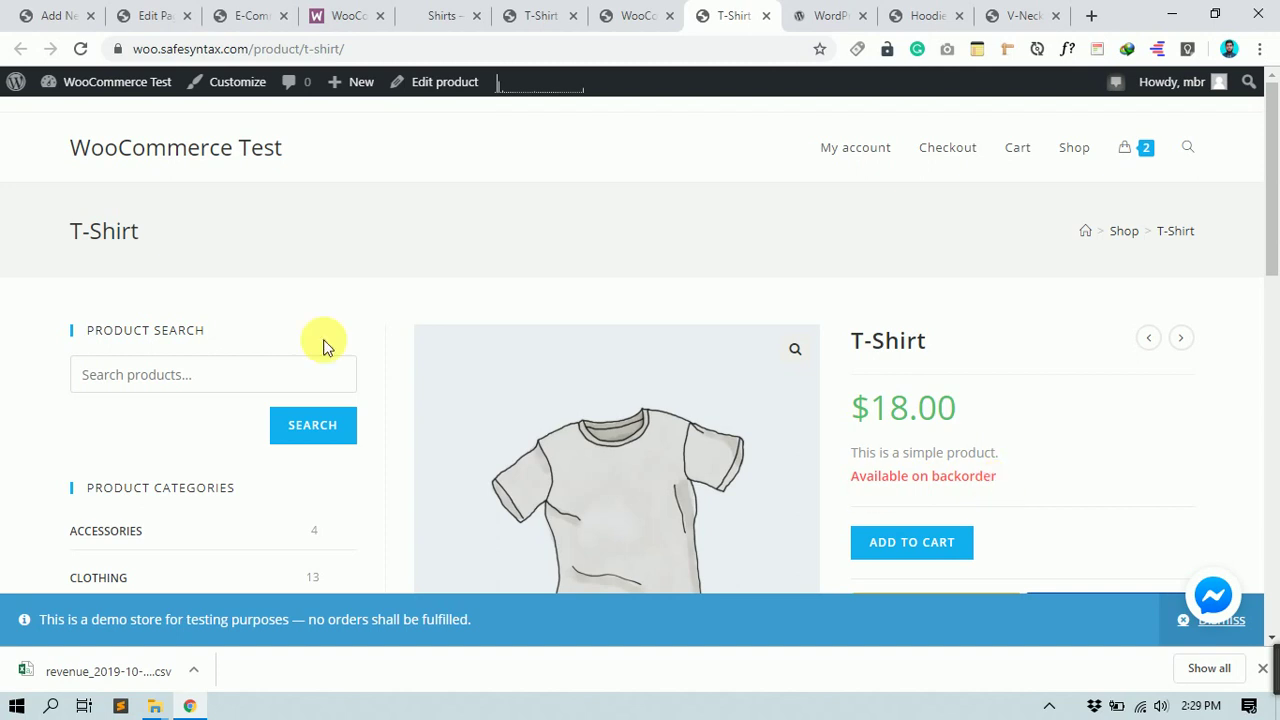
# Step: Return to the Shirt product form and set its low stock threshold to 5
pyautogui.click(70, 10)
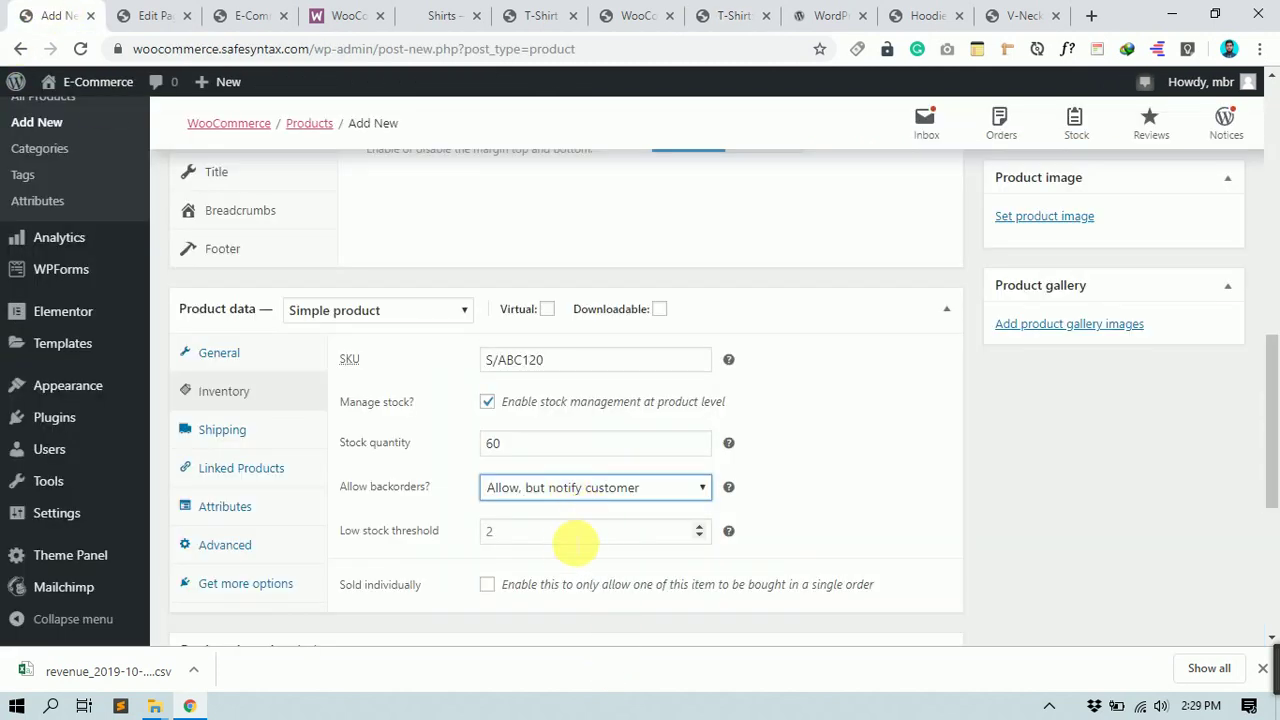
pyautogui.click(552, 544)
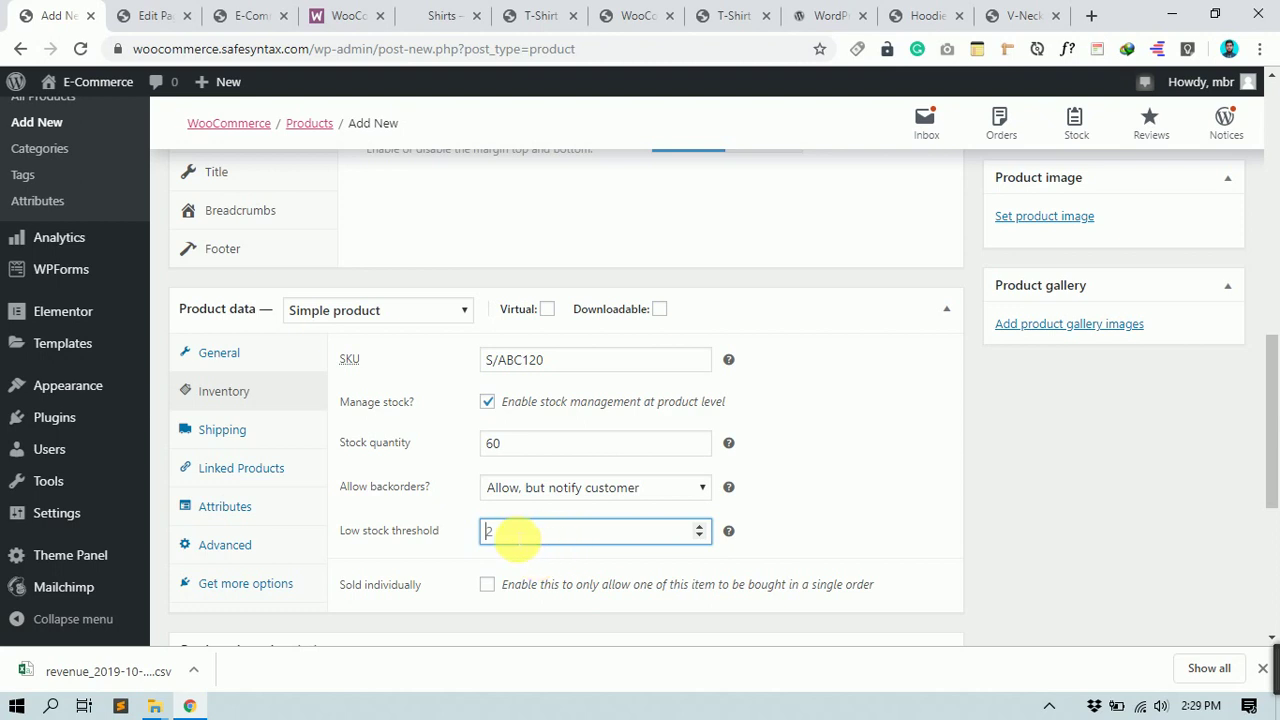
pyautogui.write('5')
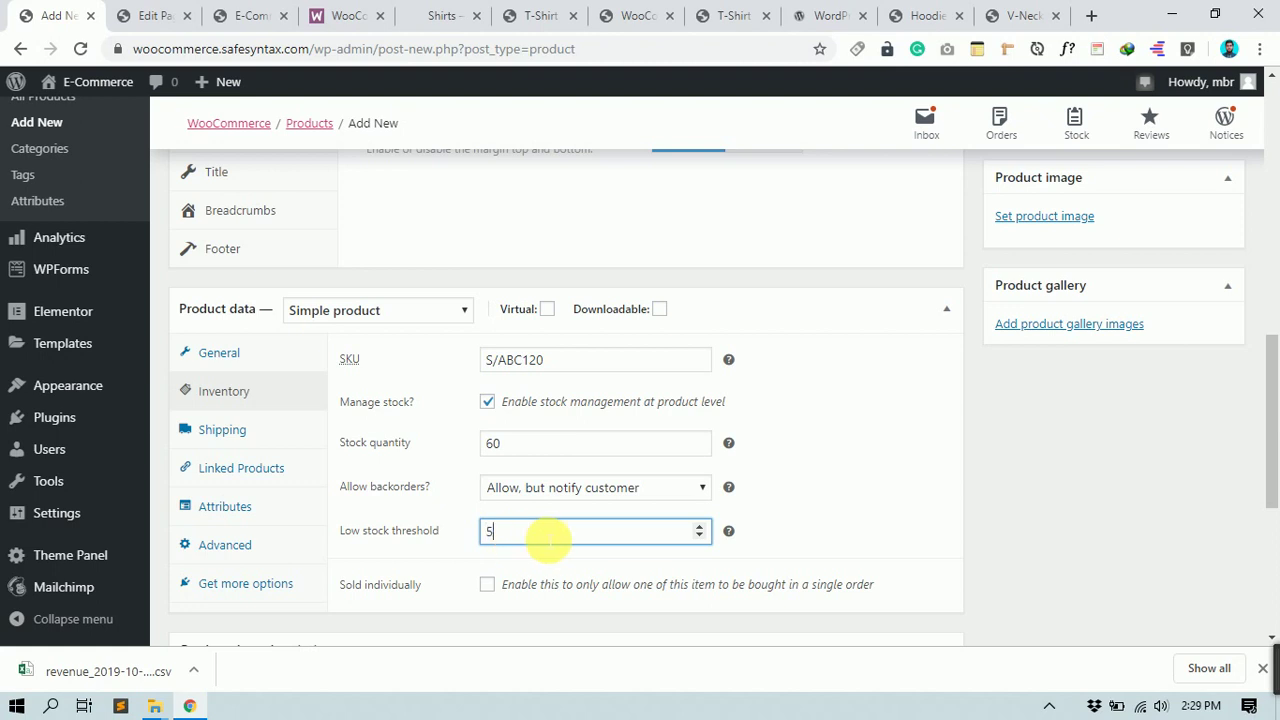
# Step: Re-enter the Shirt product's low stock threshold as 5
pyautogui.click(875, 492)
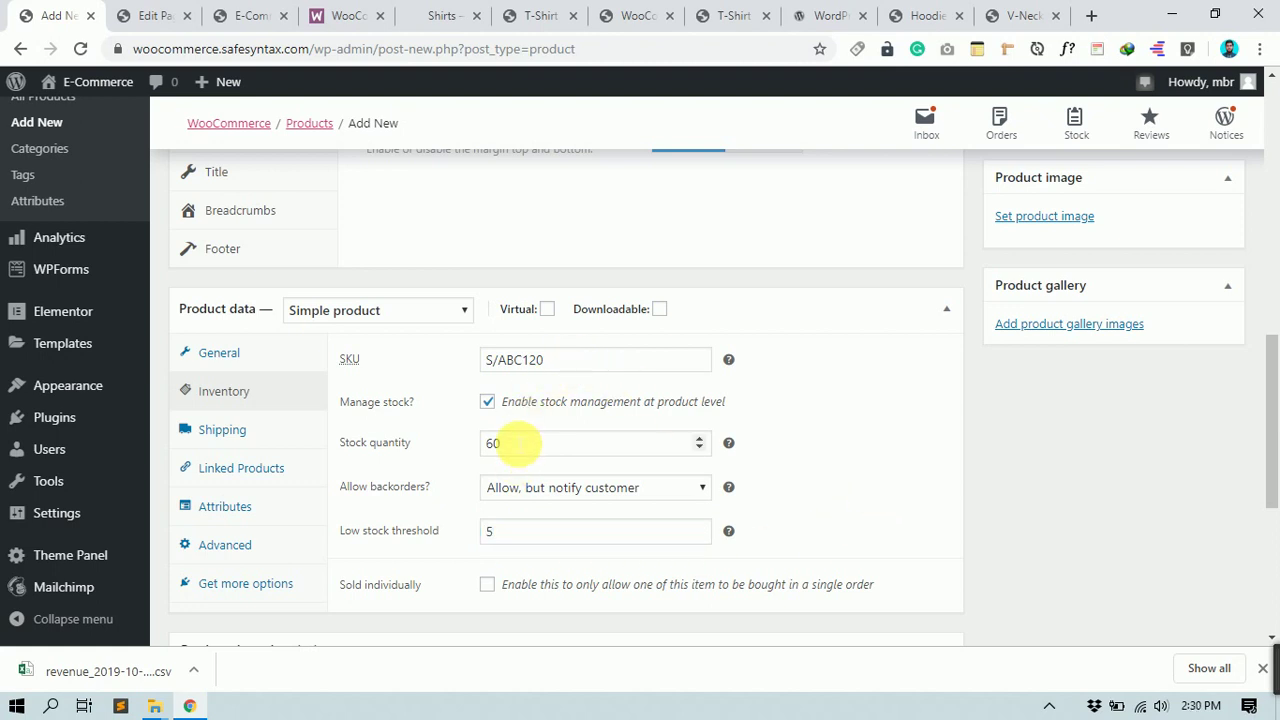
pyautogui.moveTo(525, 533); pyautogui.dragTo(476, 533)
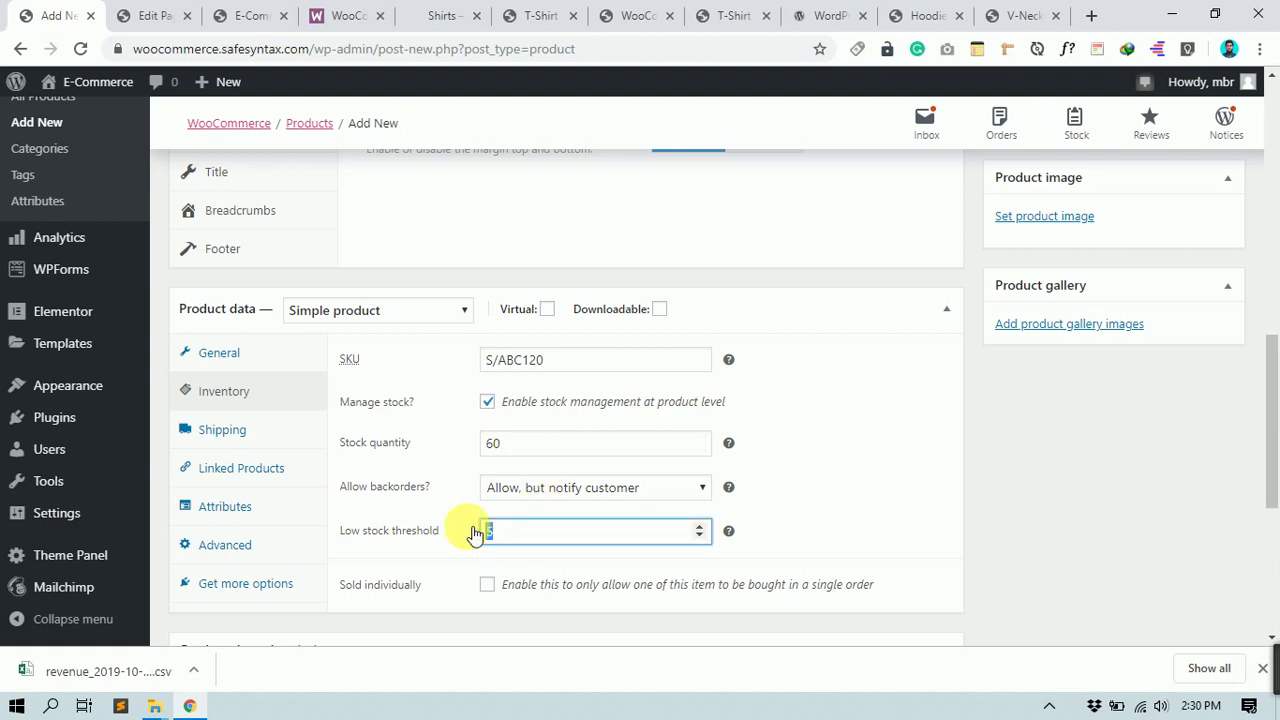
pyautogui.write('0')
pyautogui.press('BackSpace')
pyautogui.write('5')
pyautogui.click(935, 437)
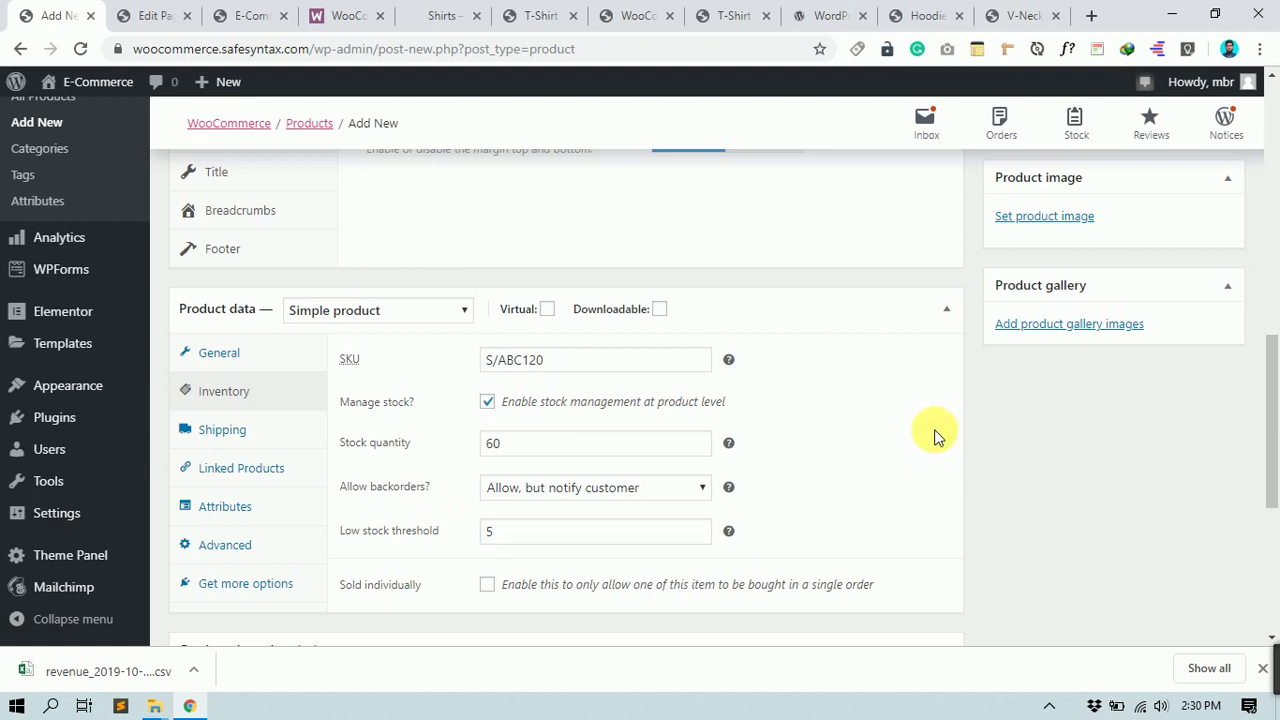
# Step: Read the help notes beside the Shirt product's SKU and stock quantity settings
pyautogui.scroll(-1, 700, 550)
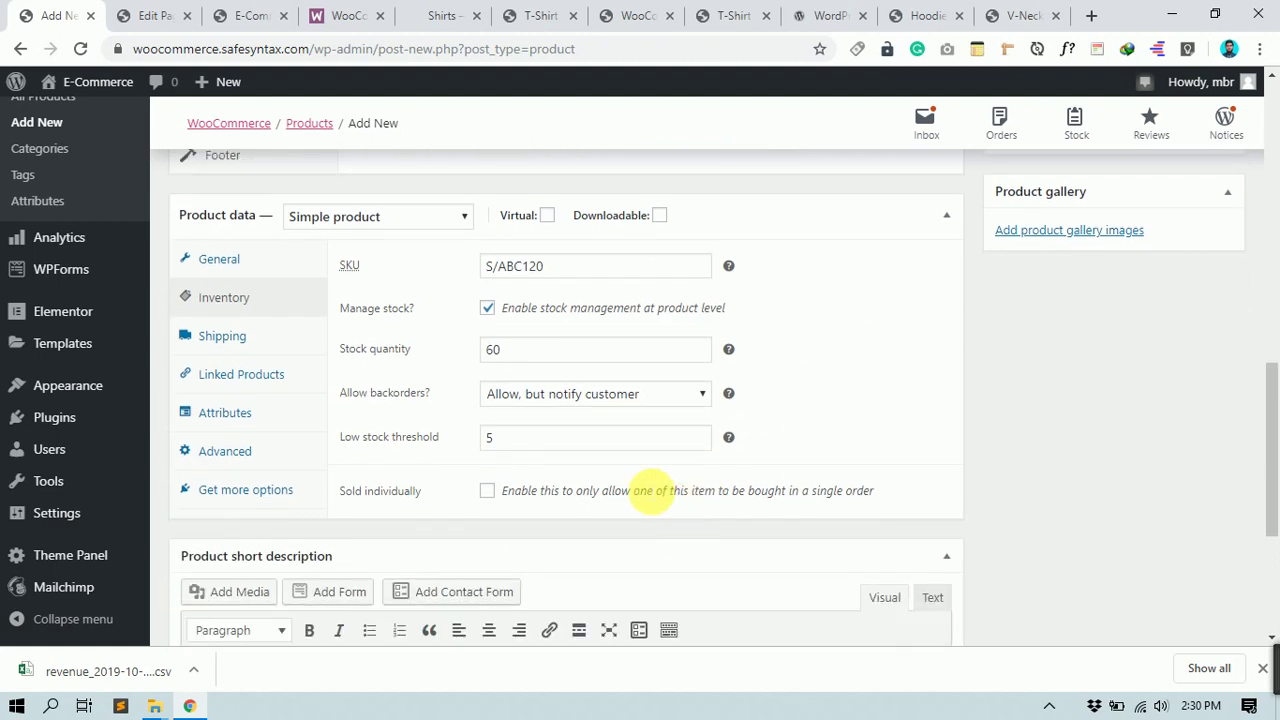
pyautogui.moveTo(727, 266)
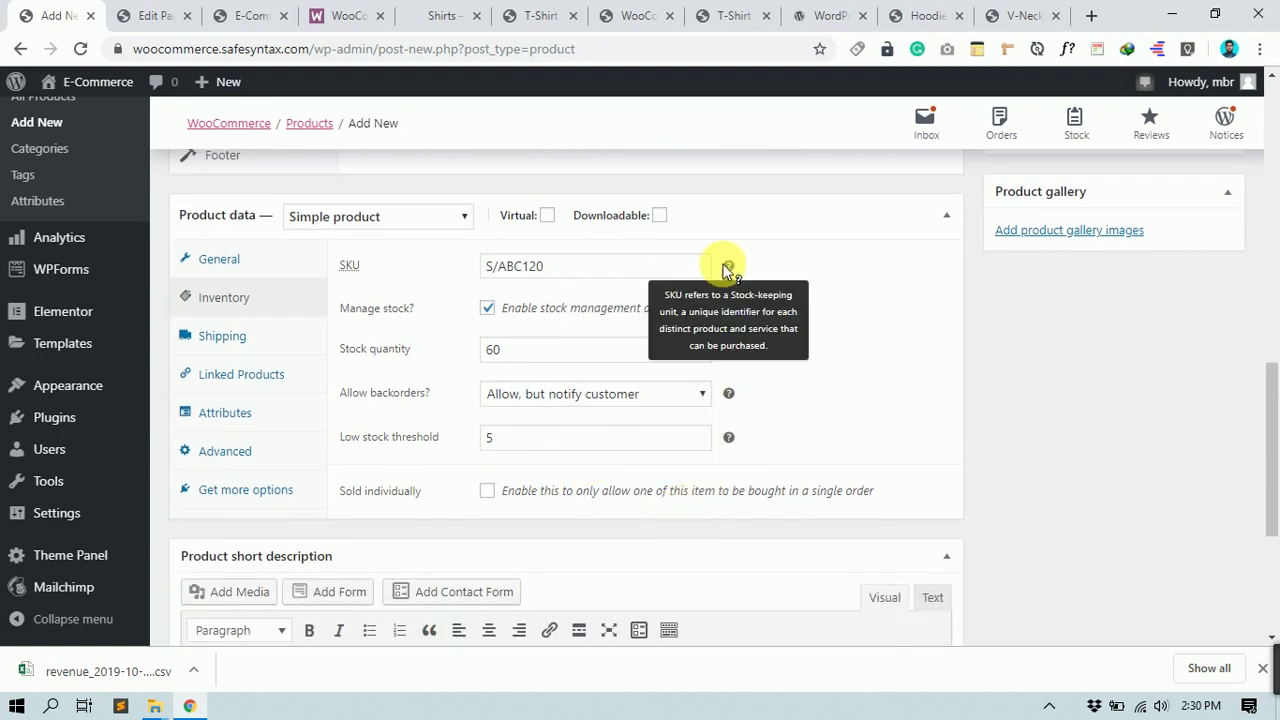
pyautogui.moveTo(735, 346)
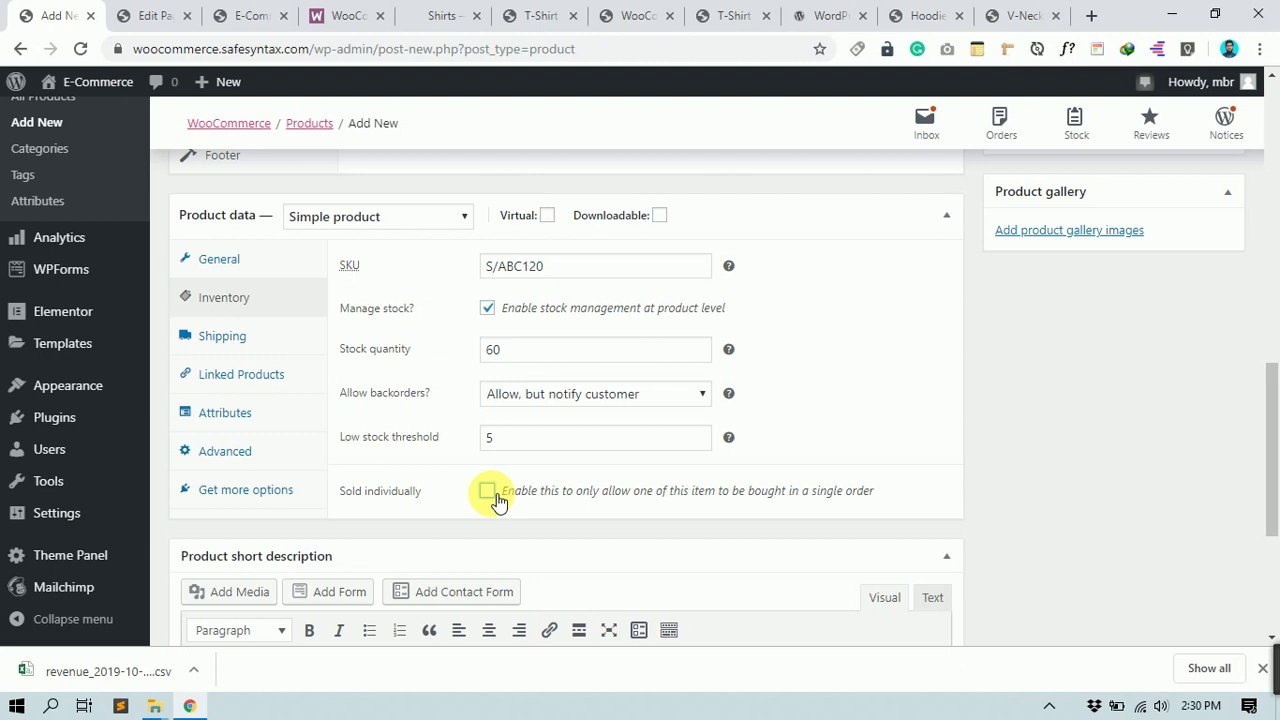
# Step: Switch to the Hoodie with Zipper store page and add a quantity of 3 to the cart
pyautogui.click(845, 15)
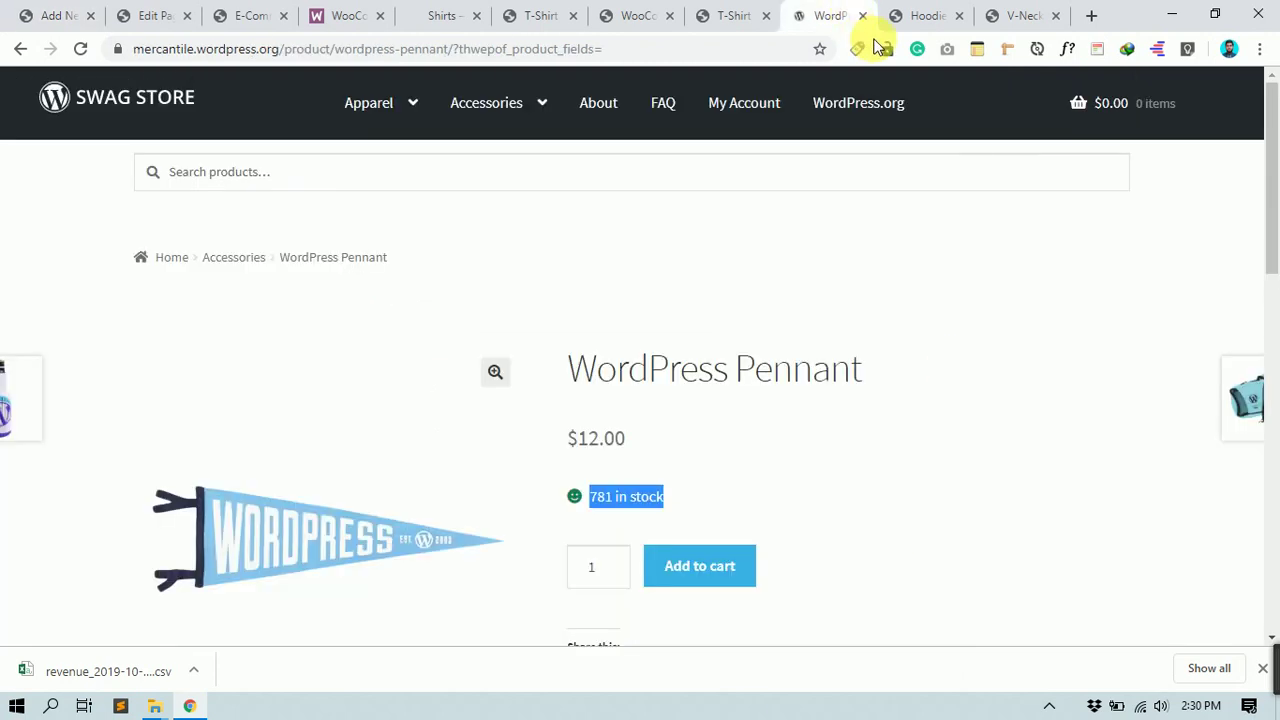
pyautogui.click(906, 12)
pyautogui.click(935, 396)
pyautogui.click(935, 396)
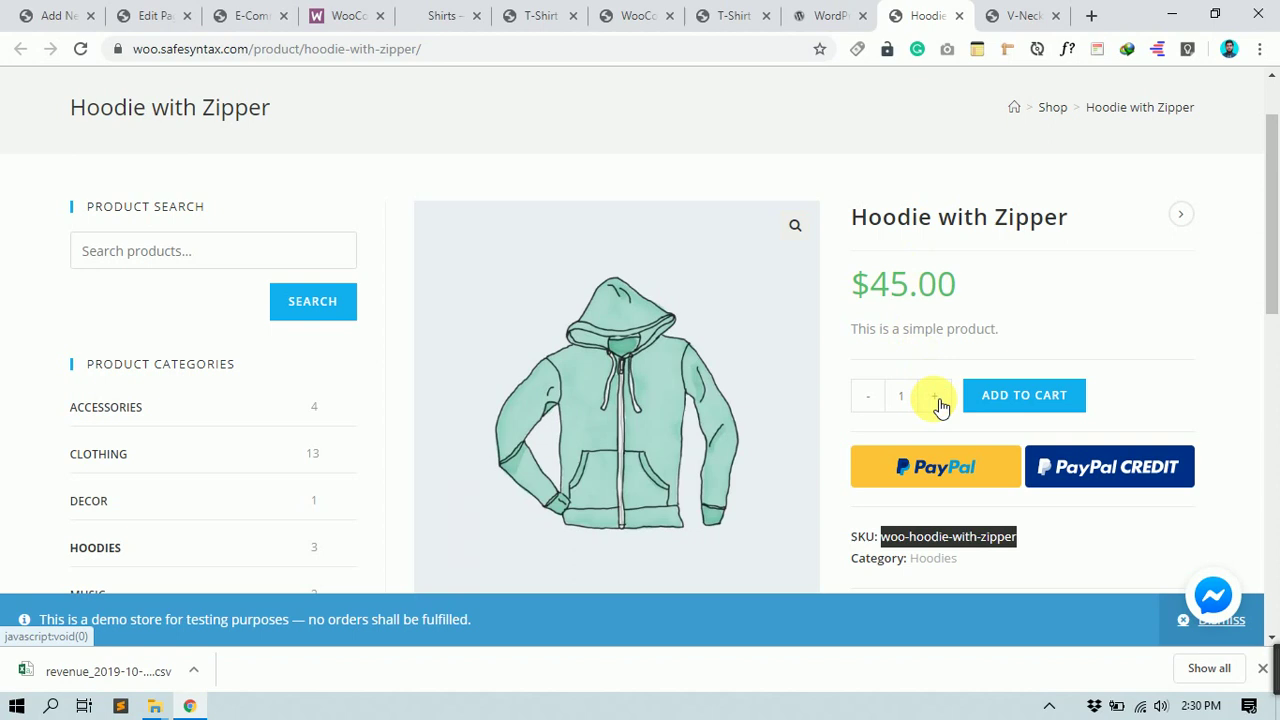
pyautogui.click(1045, 402)
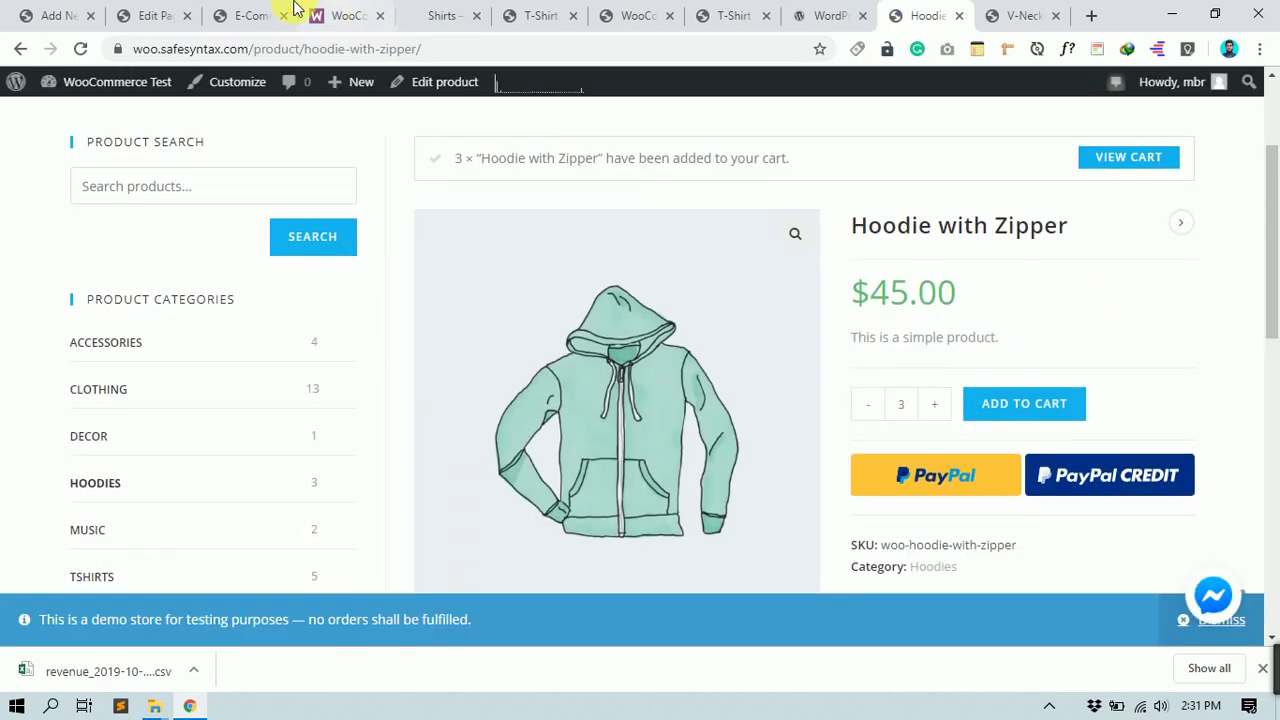
# Step: Return to the Shirt product form and set its shipping weight to .2 kg
pyautogui.click(52, 15)
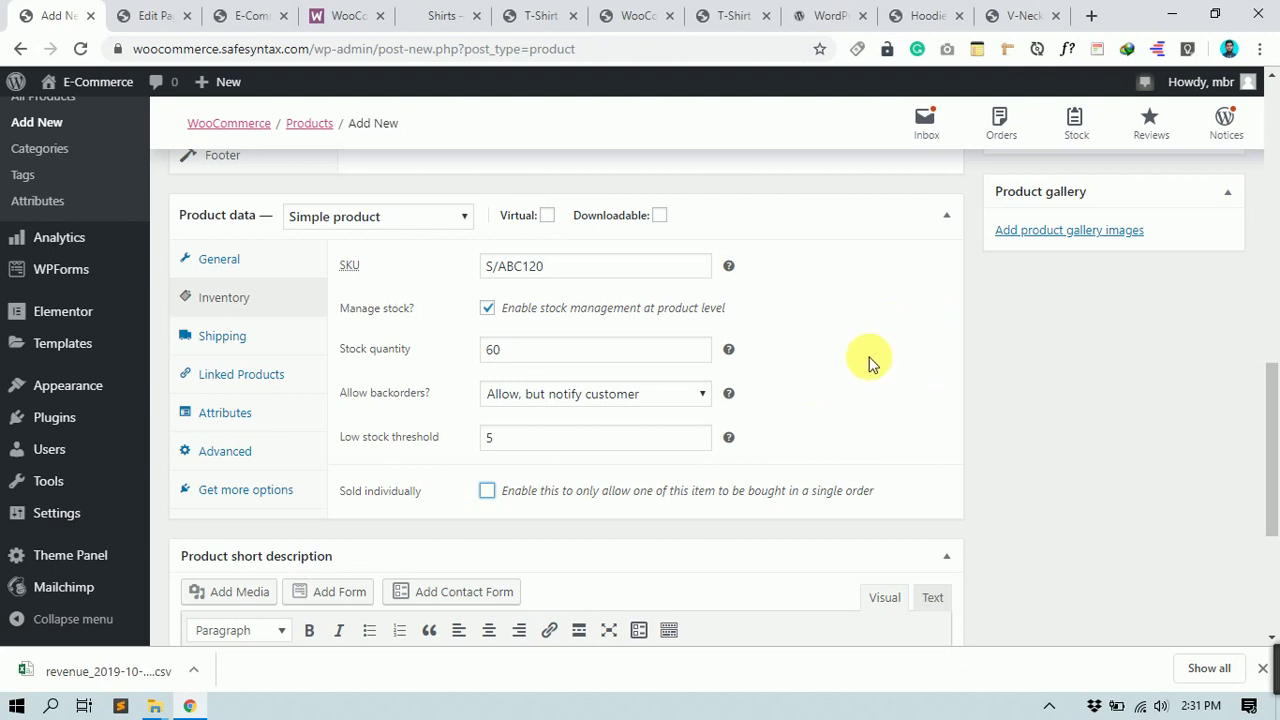
pyautogui.click(264, 339)
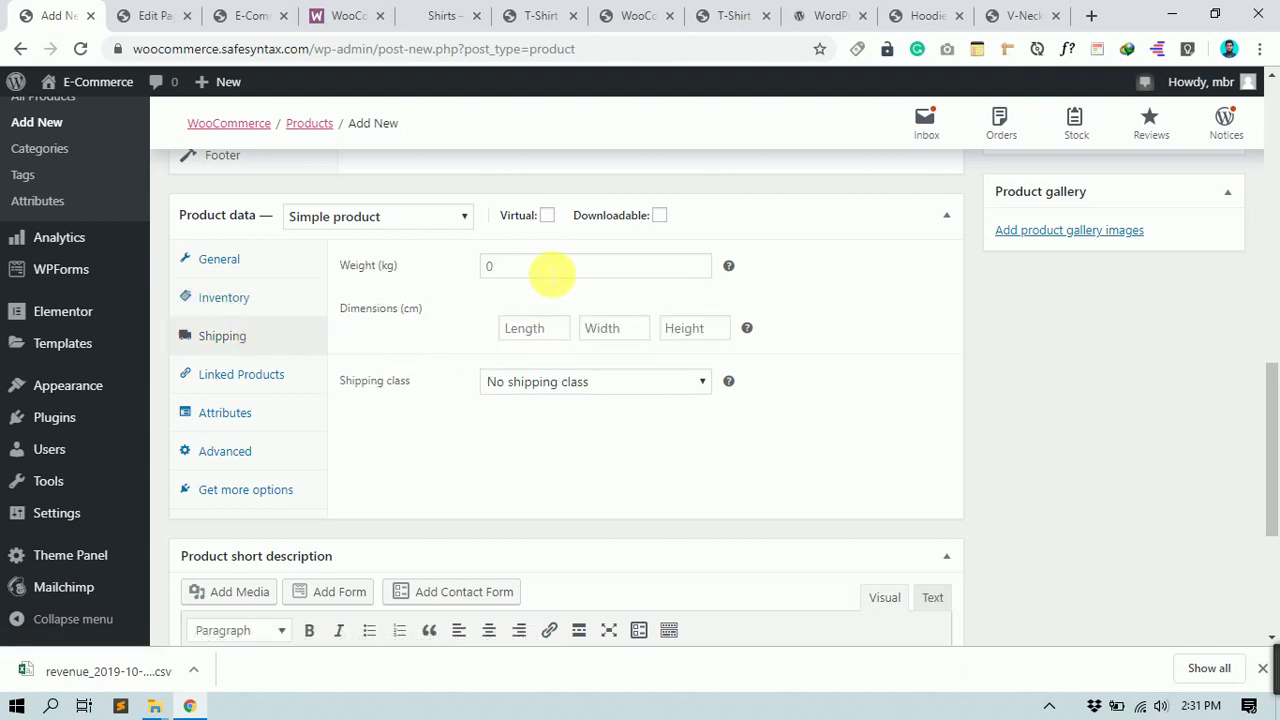
pyautogui.click(551, 272)
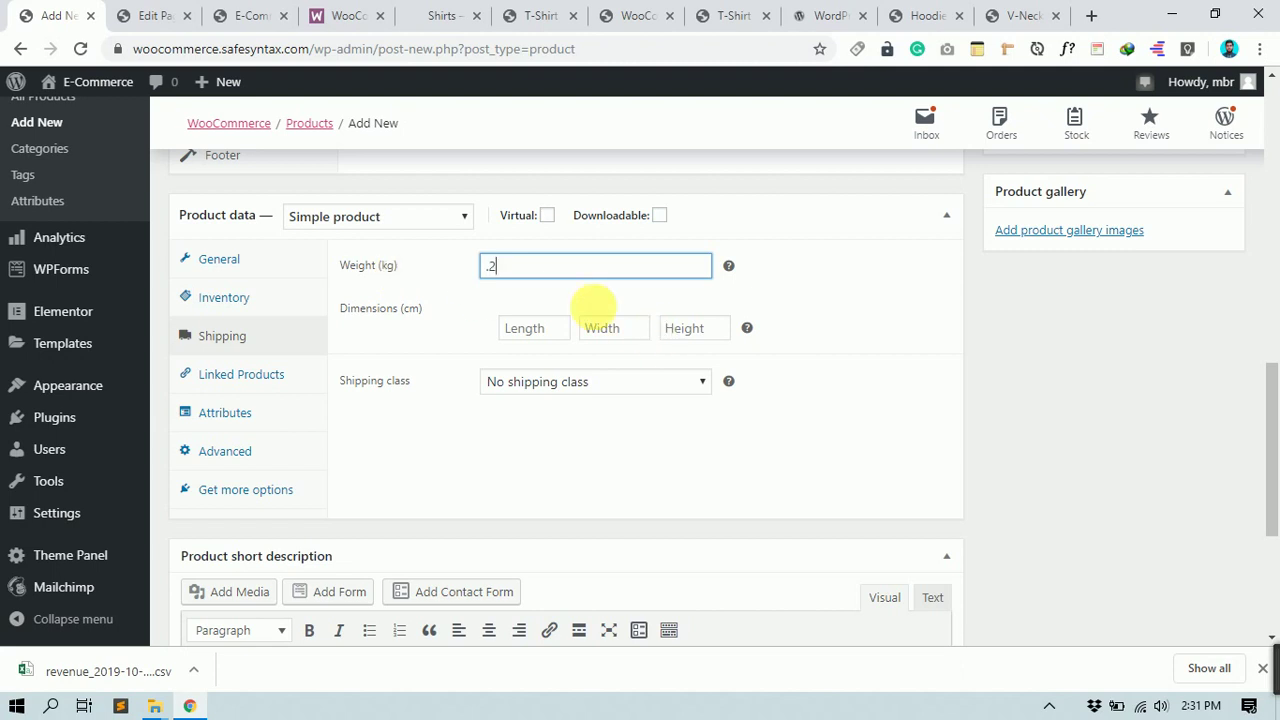
pyautogui.doubleClick(523, 267)
pyautogui.click(848, 292)
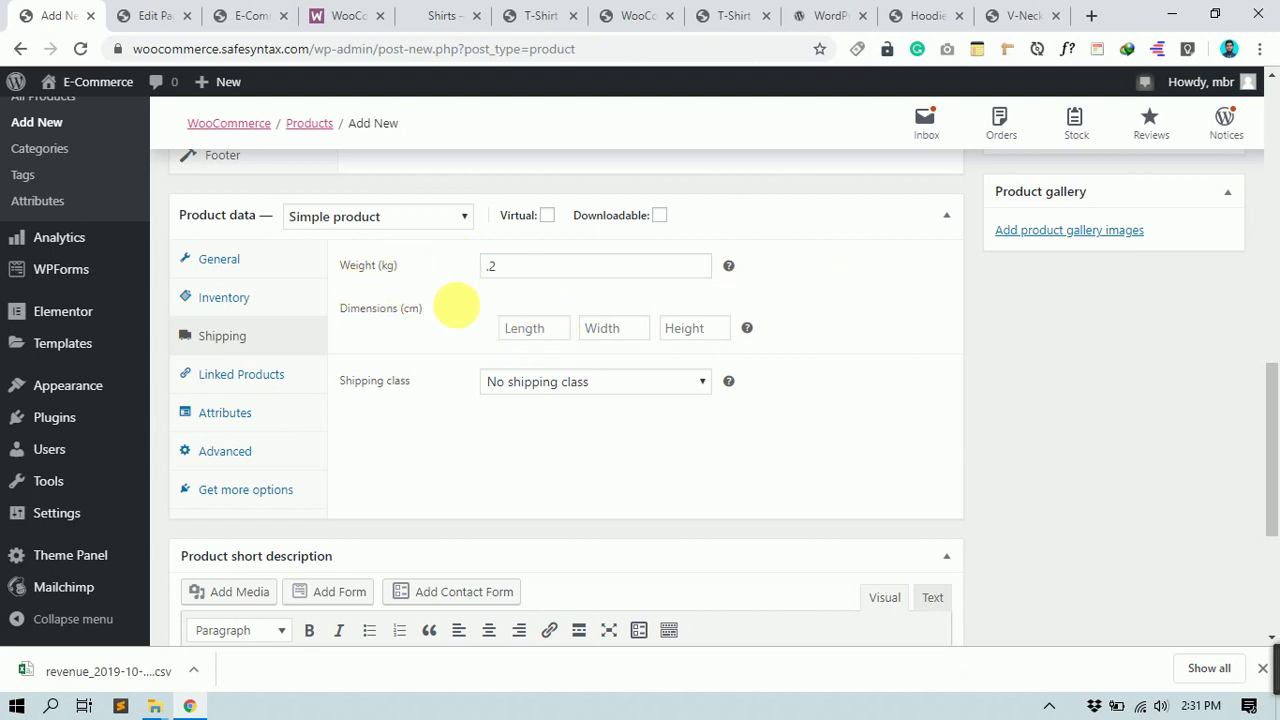
# Step: Set the Shirt product's dimensions to length 2, width 100 and height 500 cm
pyautogui.click(541, 330)
pyautogui.click(615, 332)
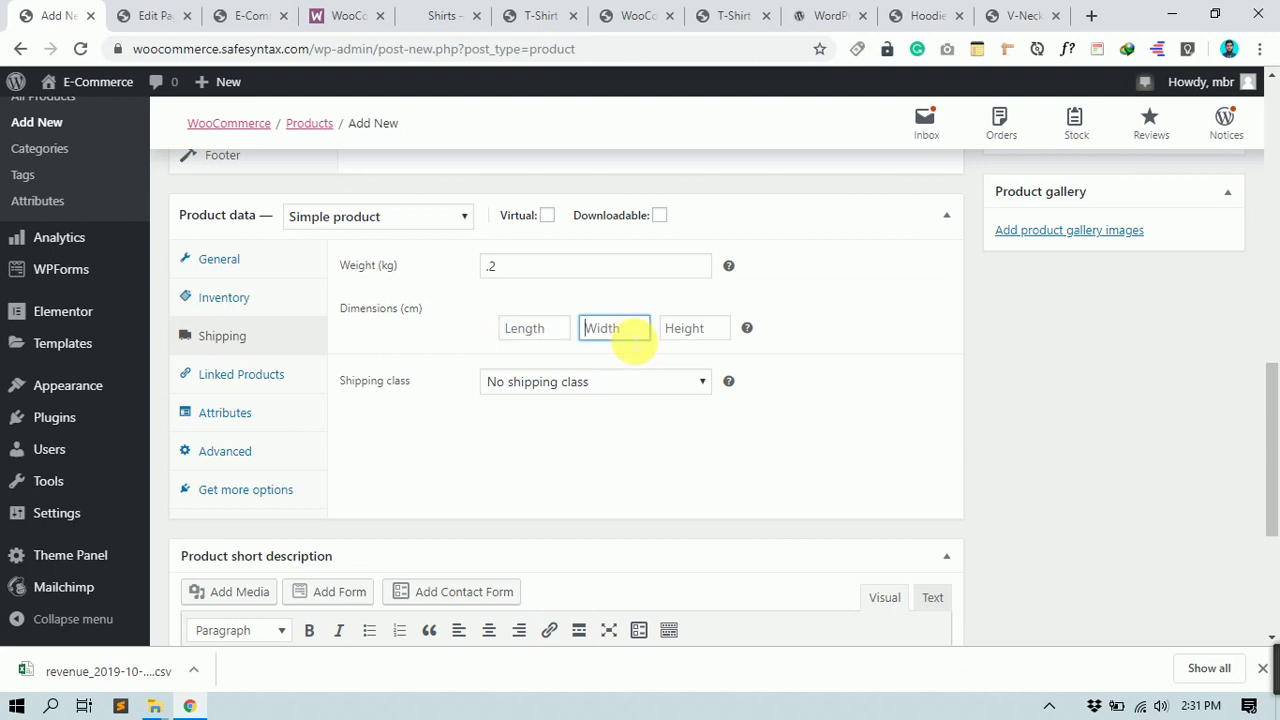
pyautogui.press('Tab')
pyautogui.click(533, 330)
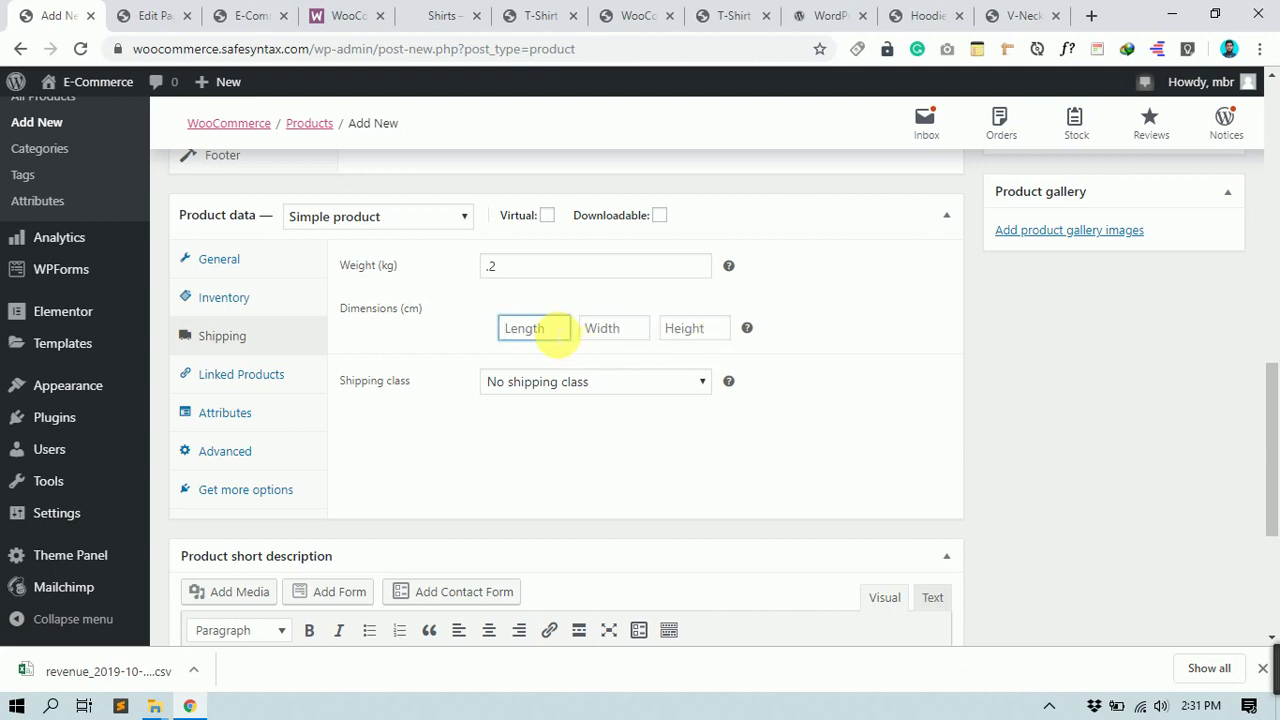
pyautogui.write('2')
pyautogui.click(628, 335)
pyautogui.write('100')
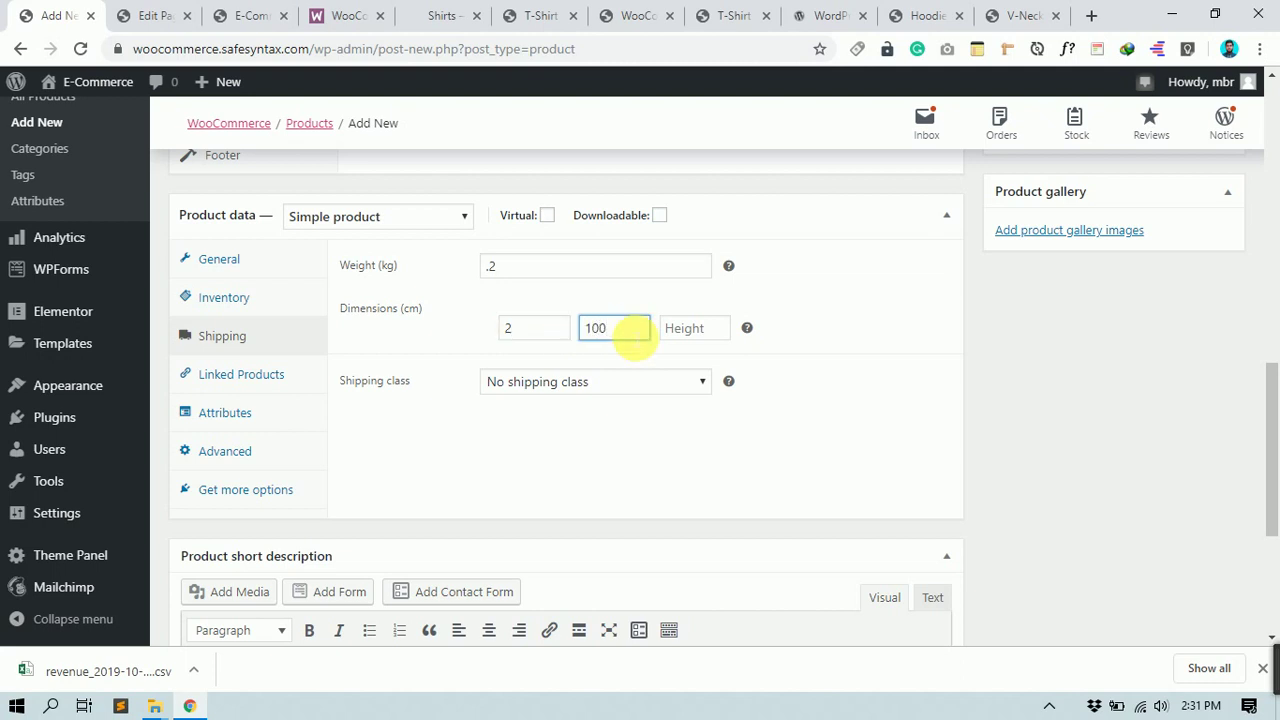
pyautogui.press('Tab')
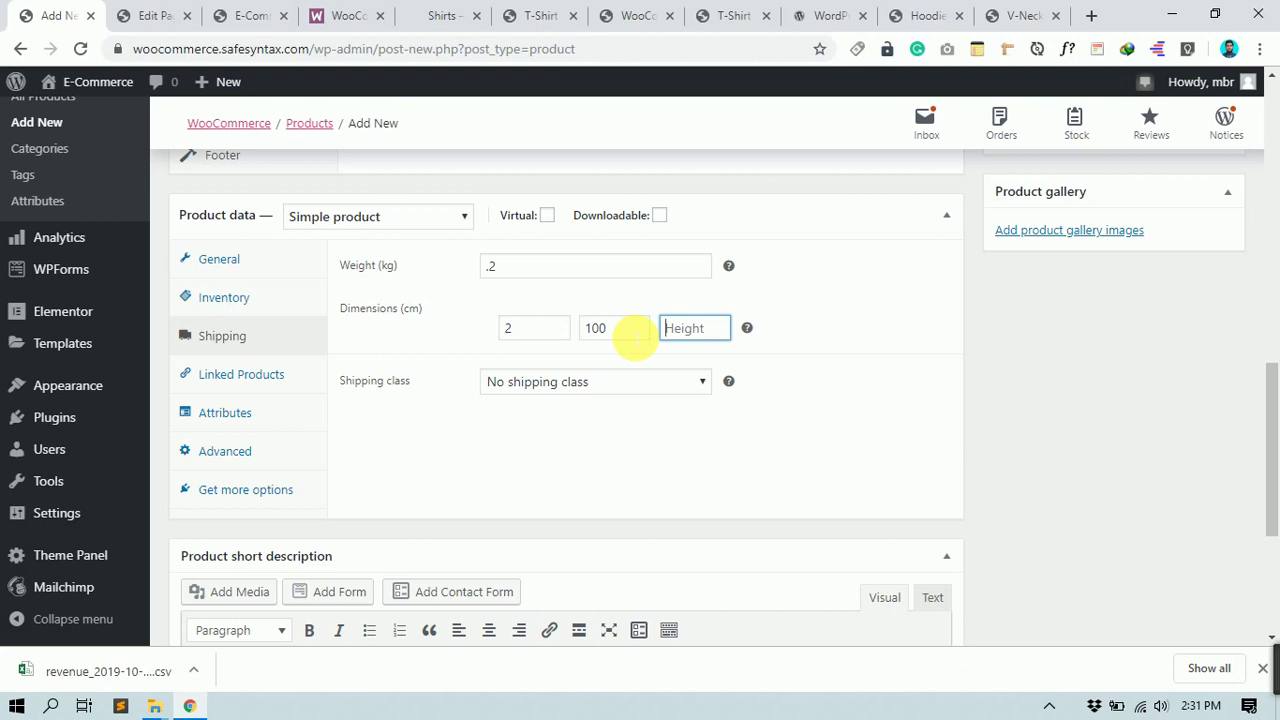
pyautogui.write('500')
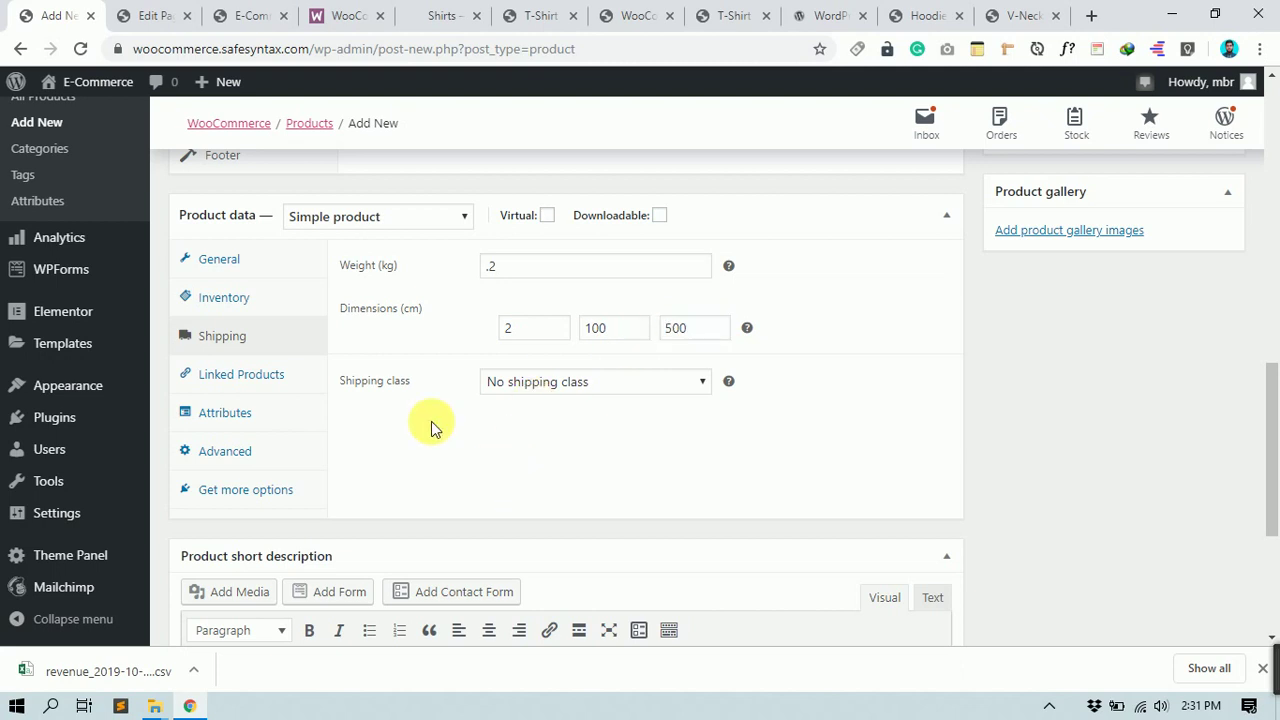
# Step: Check which shipping classes are available for the Shirt product, keeping "No shipping class" selected
pyautogui.click(511, 382)
pyautogui.click(390, 458)
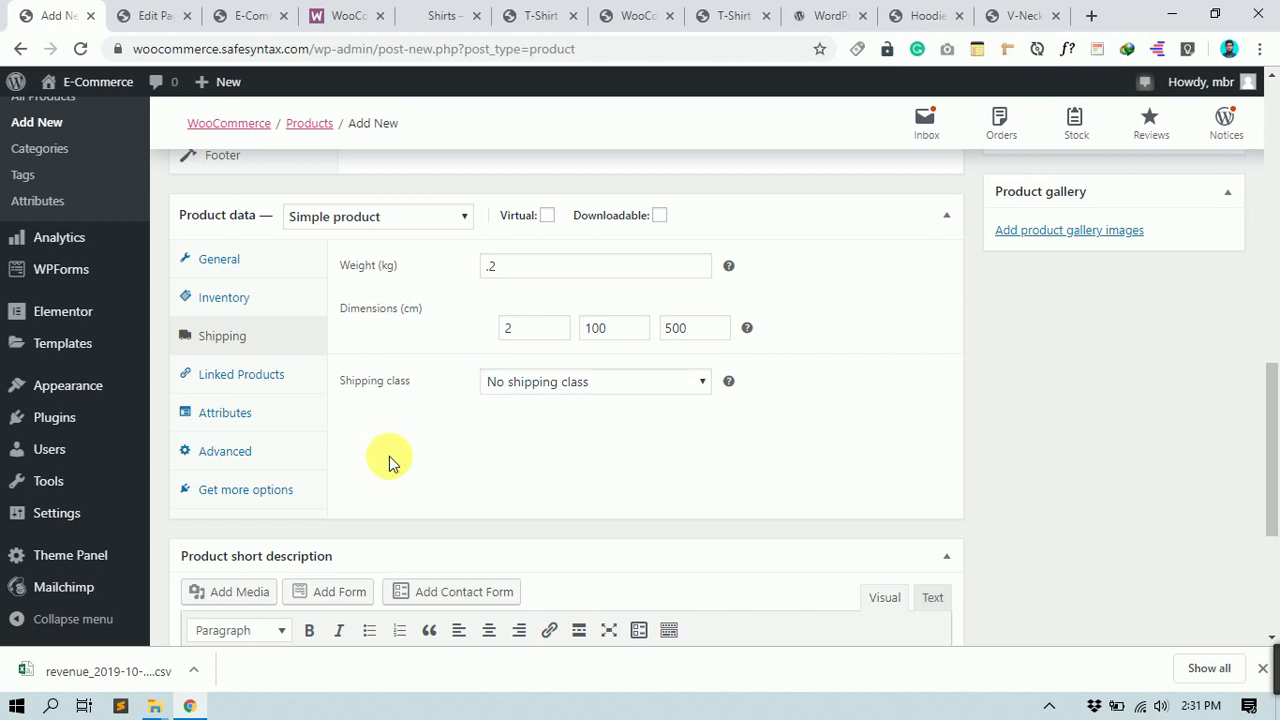
pyautogui.click(545, 381)
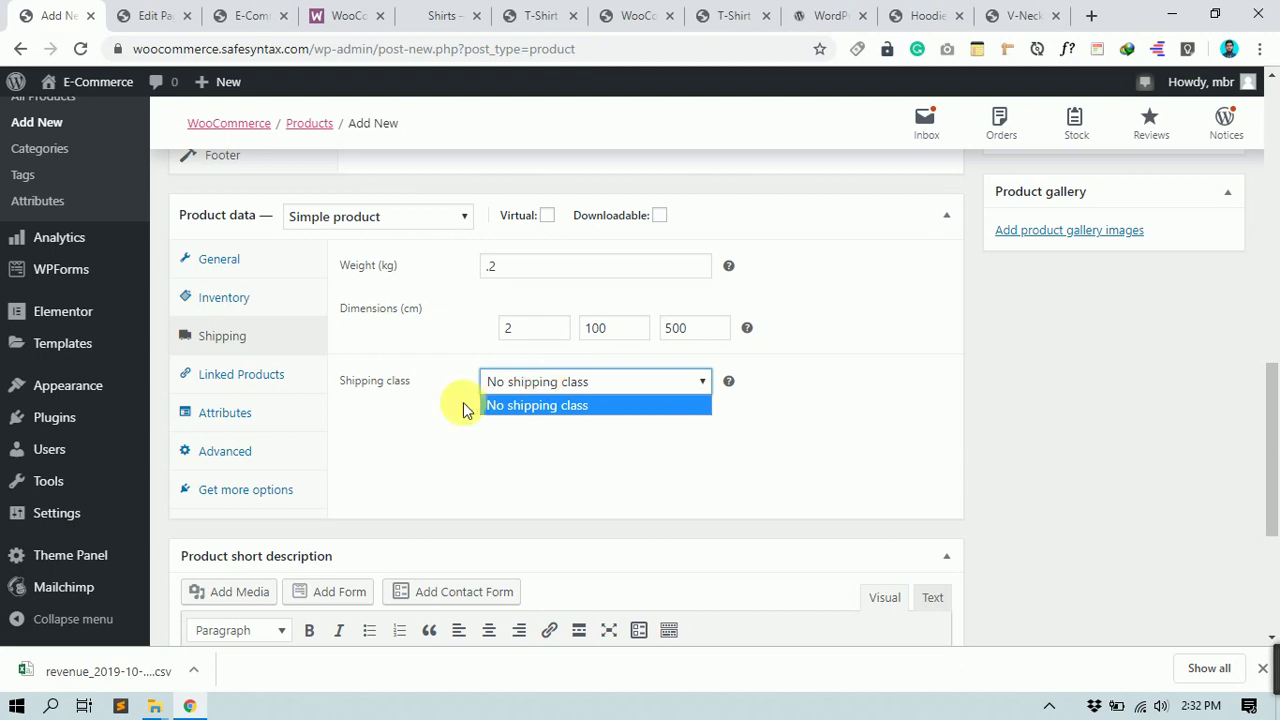
pyautogui.click(503, 482)
pyautogui.click(578, 386)
pyautogui.scroll(1, 86, 257)
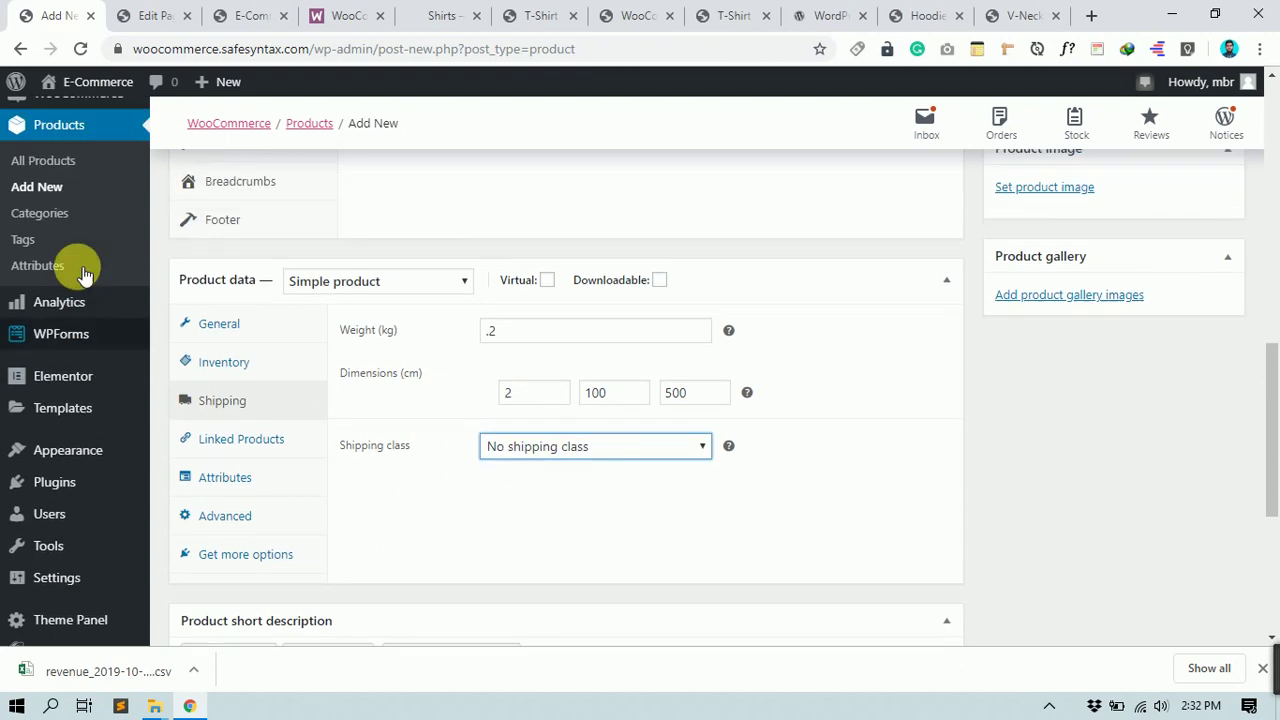
pyautogui.moveTo(80, 122)
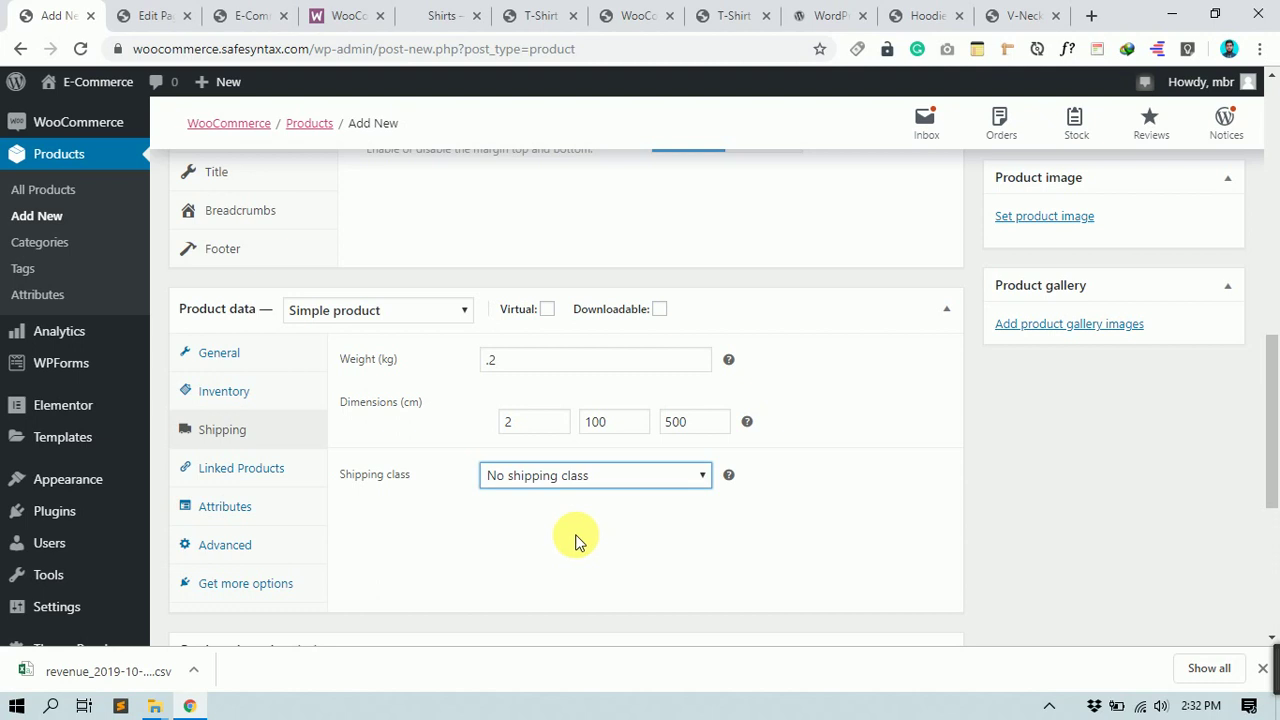
pyautogui.click(618, 484)
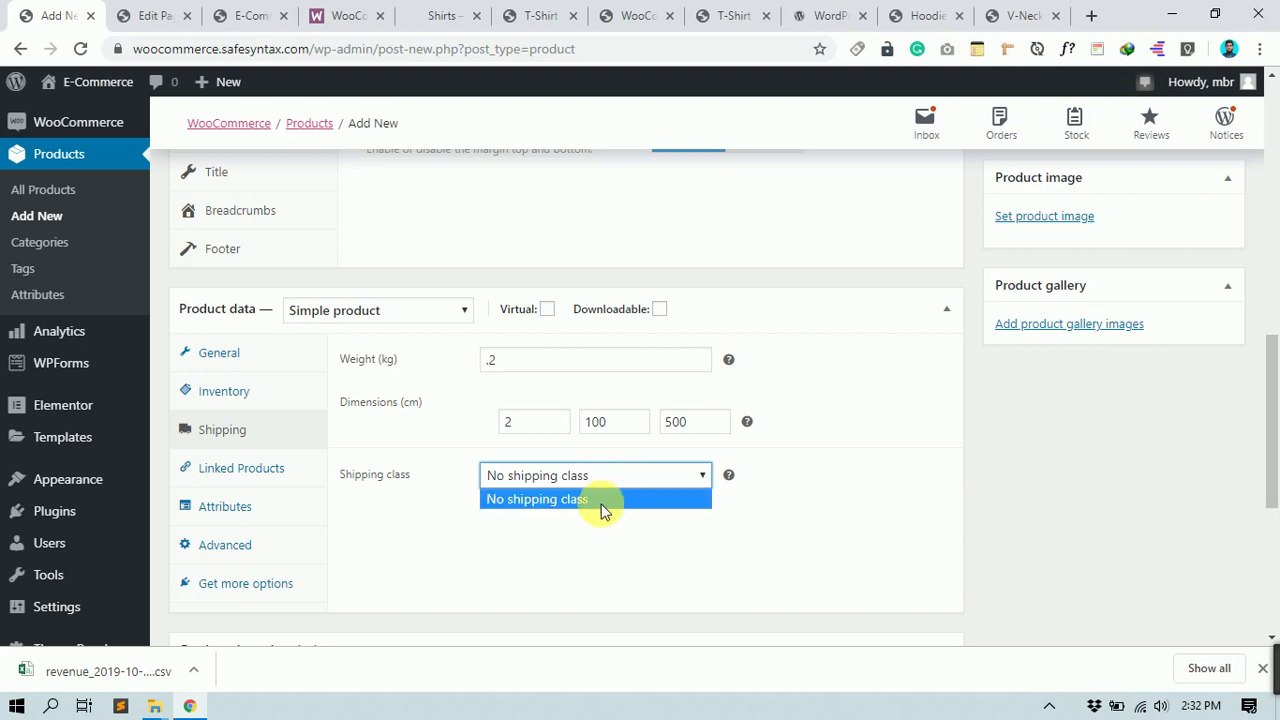
pyautogui.click(604, 510)
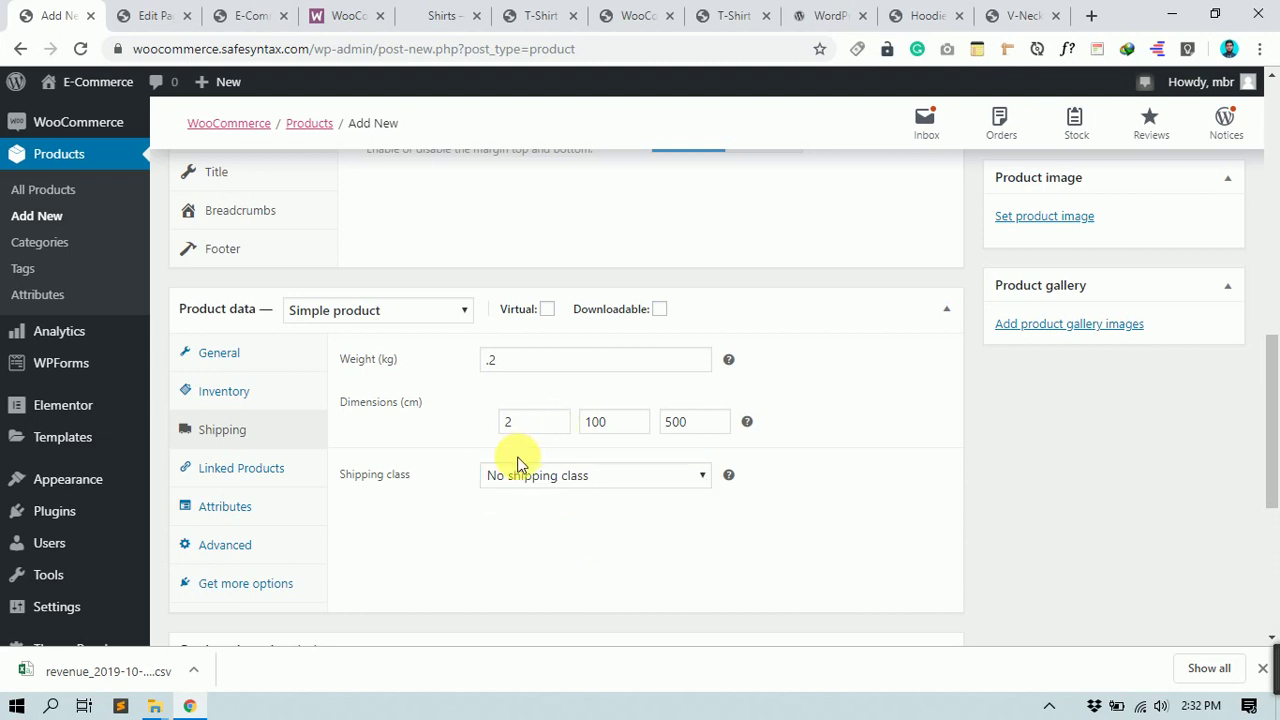
pyautogui.click(579, 482)
pyautogui.click(583, 566)
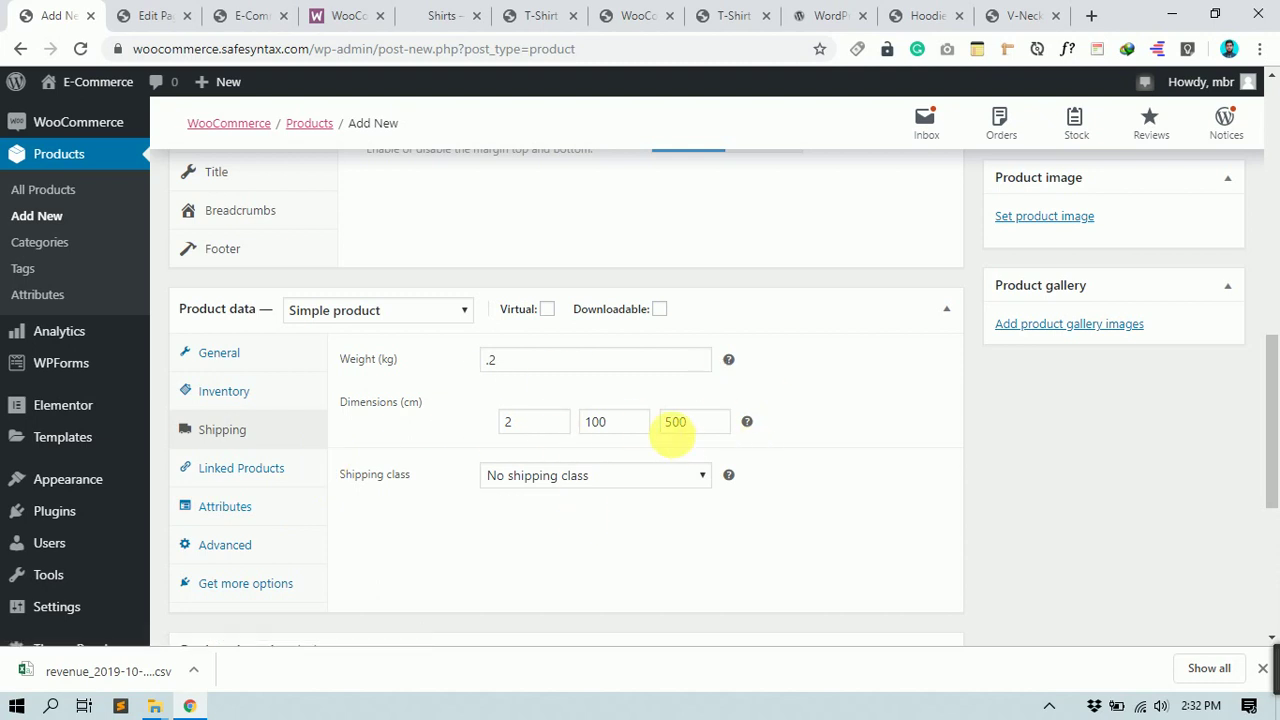
# Step: Open the Shirt product's linked products settings and examine the upsells and cross-sells search fields
pyautogui.click(241, 478)
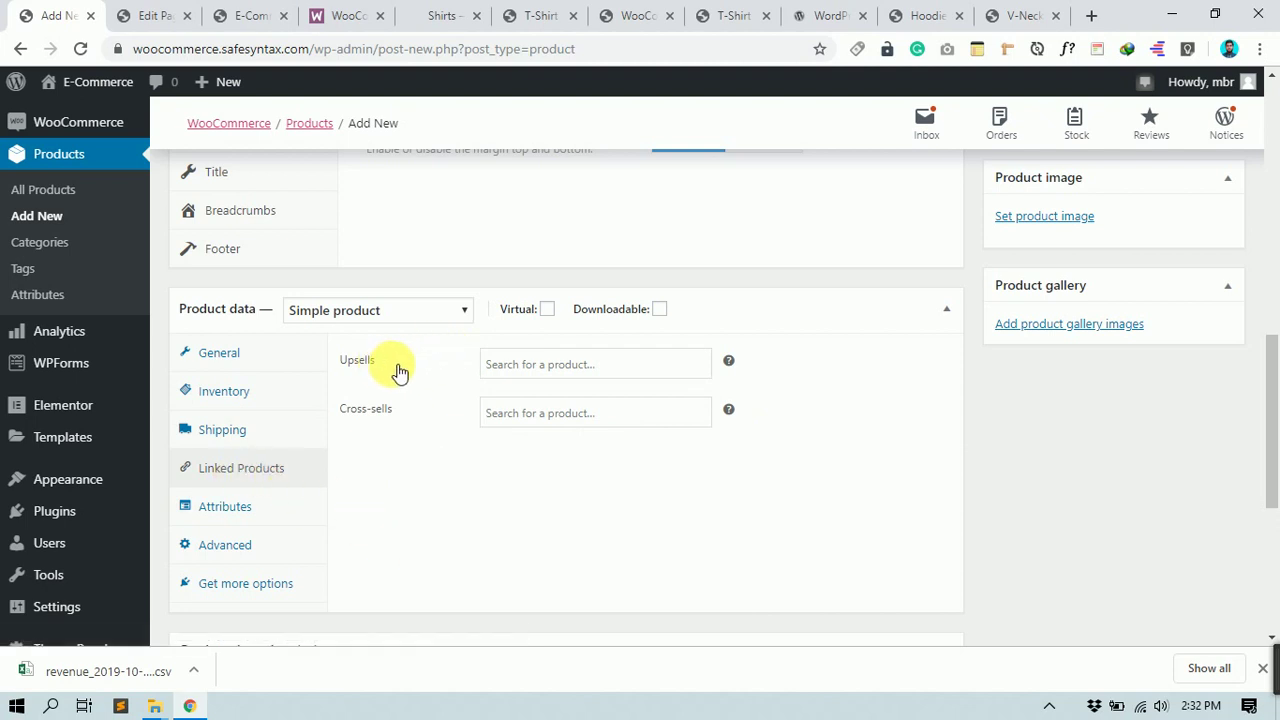
pyautogui.click(570, 368)
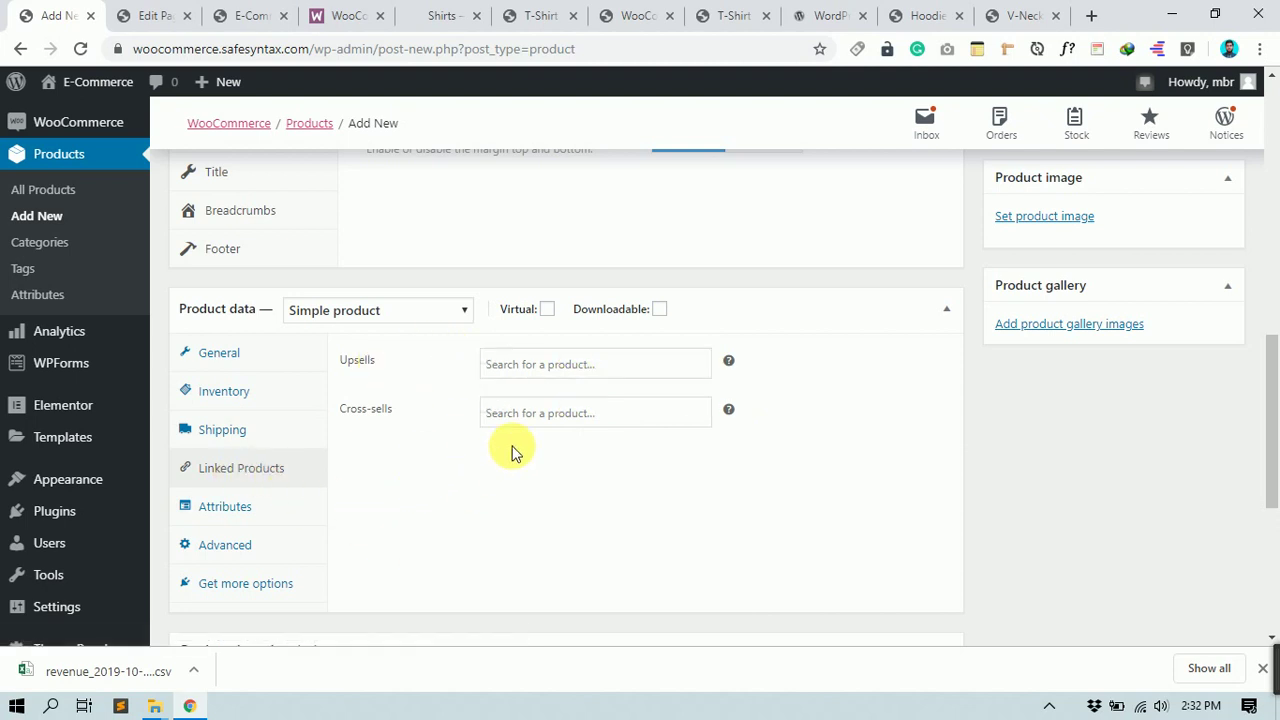
pyautogui.click(550, 424)
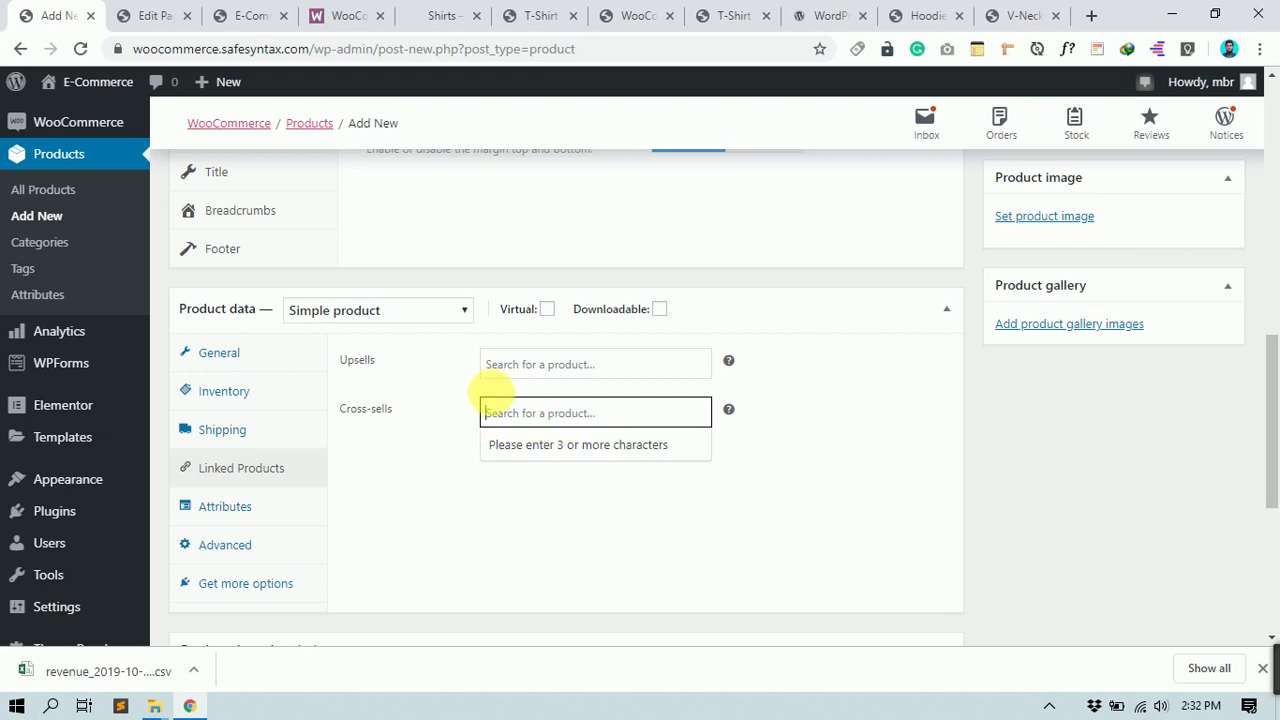
pyautogui.click(535, 364)
# Step: Switch to the Hoodie with Zipper store page and examine its description and Related products section
pyautogui.click(921, 12)
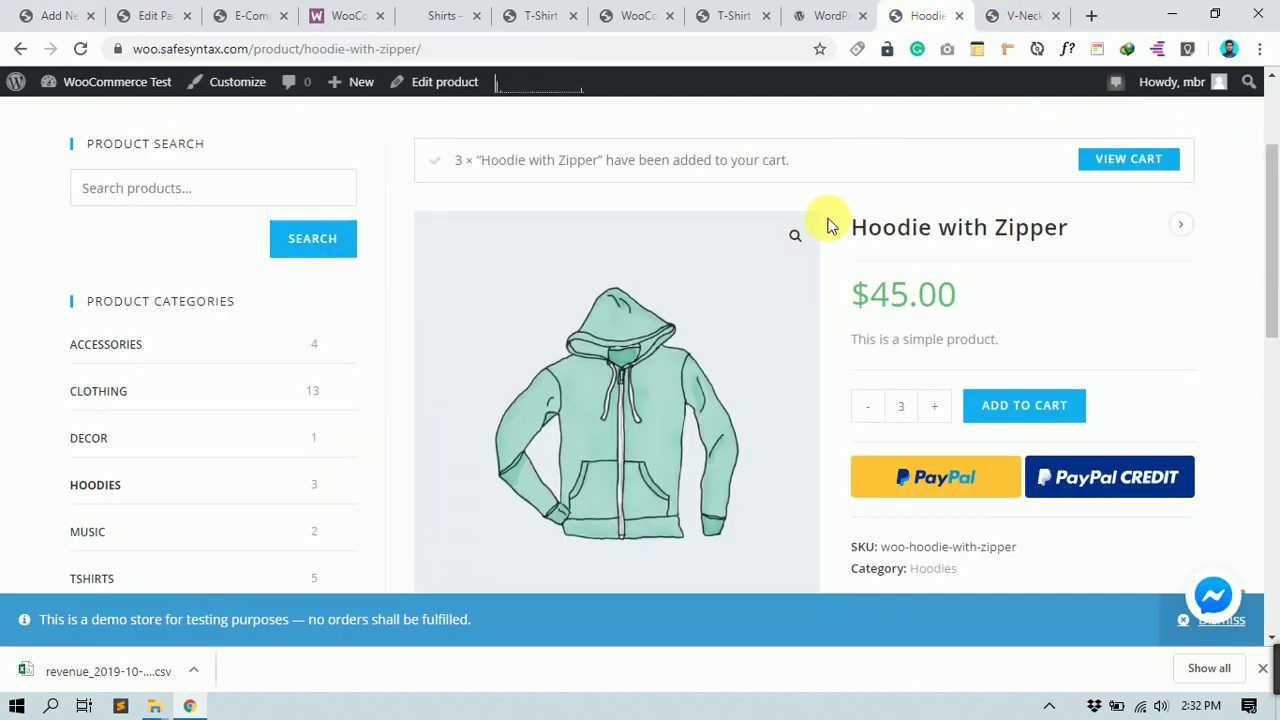
pyautogui.scroll(-10, 786, 243)
pyautogui.scroll(5, 793, 250)
pyautogui.scroll(1, 793, 250)
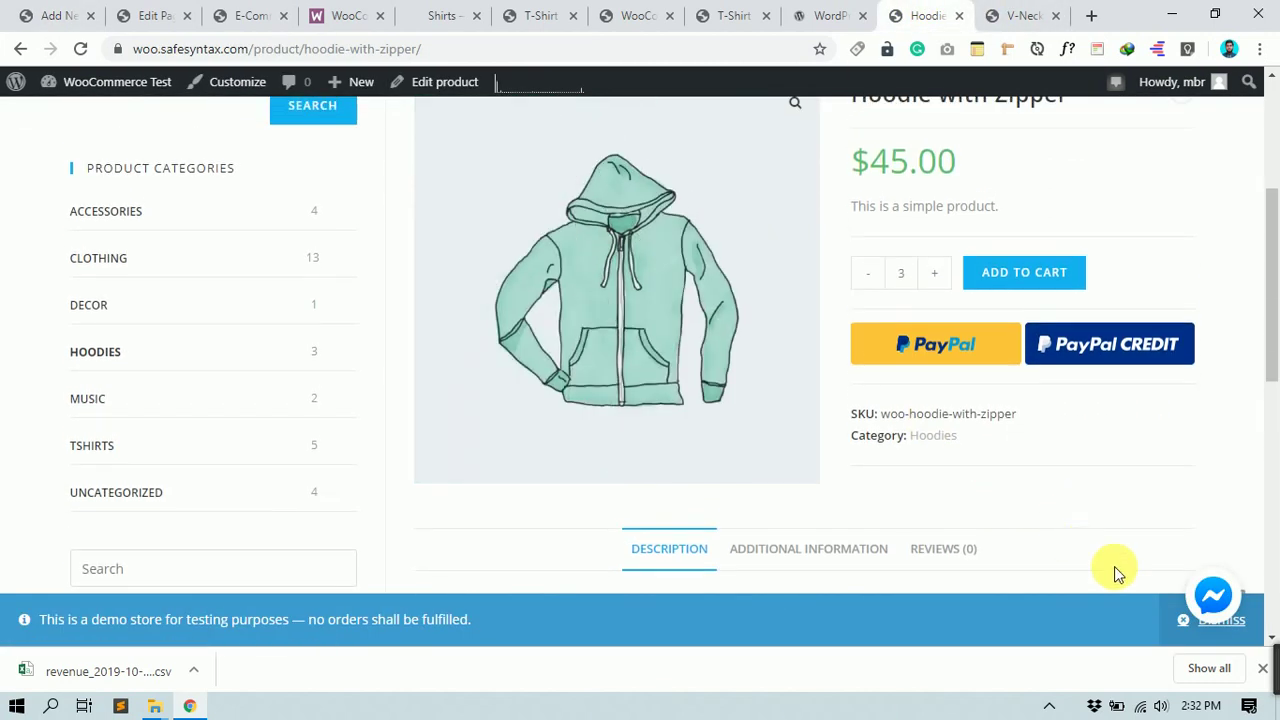
pyautogui.scroll(-3, 957, 343)
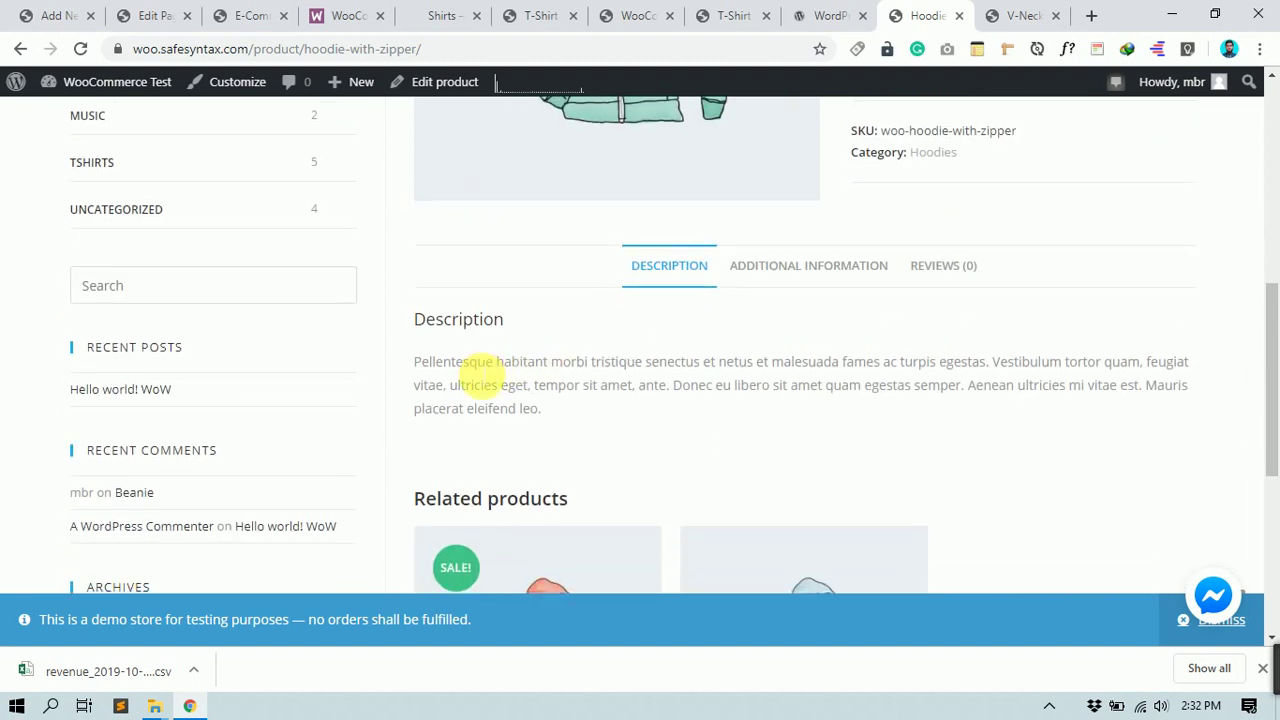
pyautogui.scroll(-2, 480, 371)
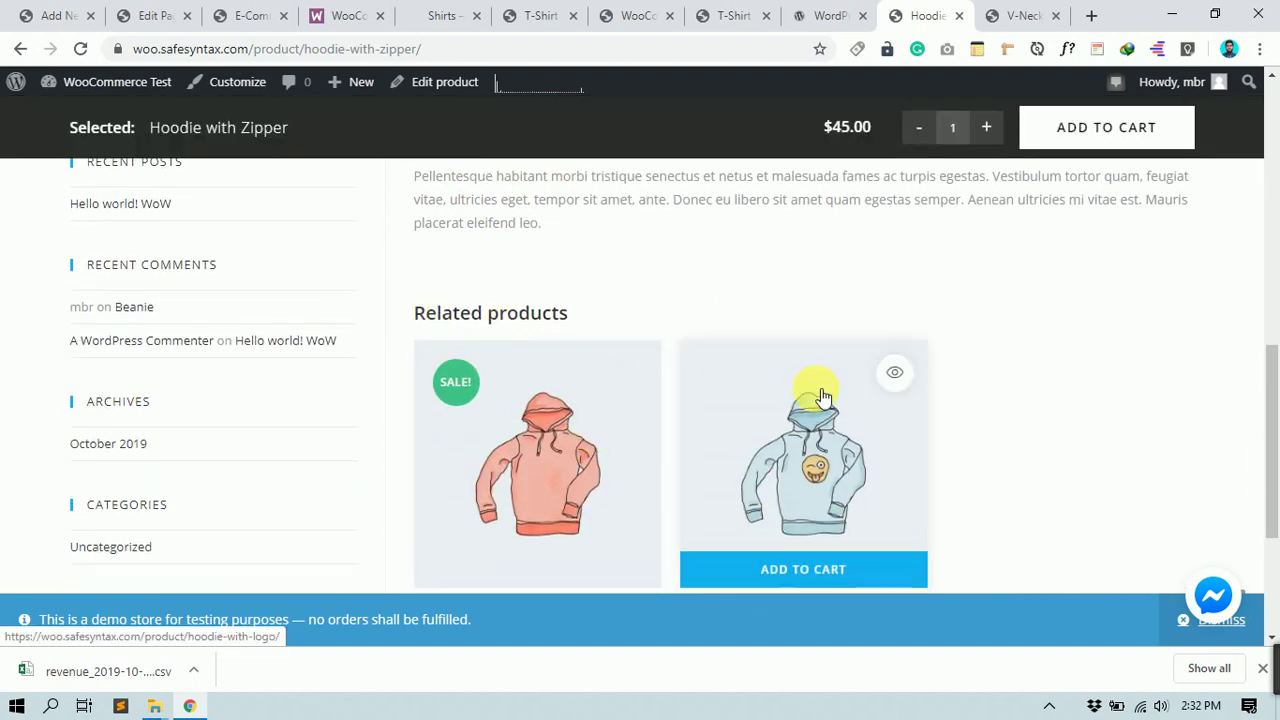
pyautogui.scroll(-3, 745, 375)
pyautogui.scroll(5, 745, 378)
pyautogui.scroll(-4, 745, 378)
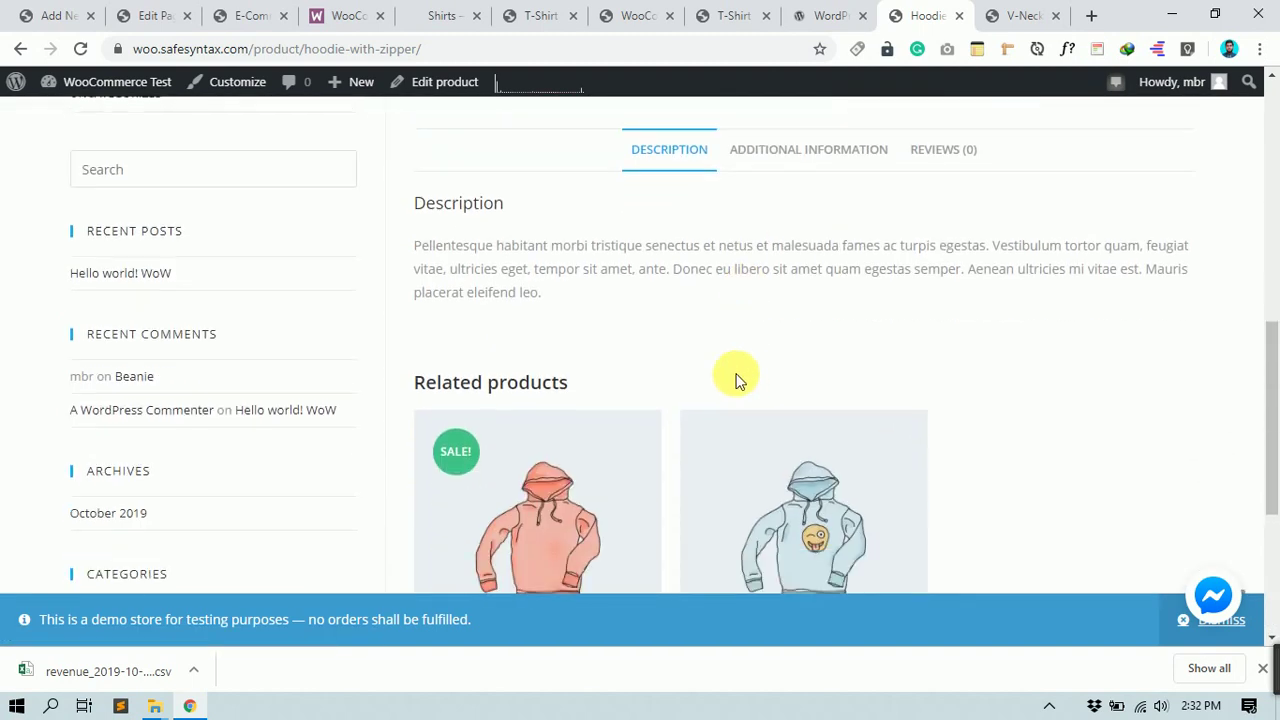
pyautogui.scroll(2, 540, 255)
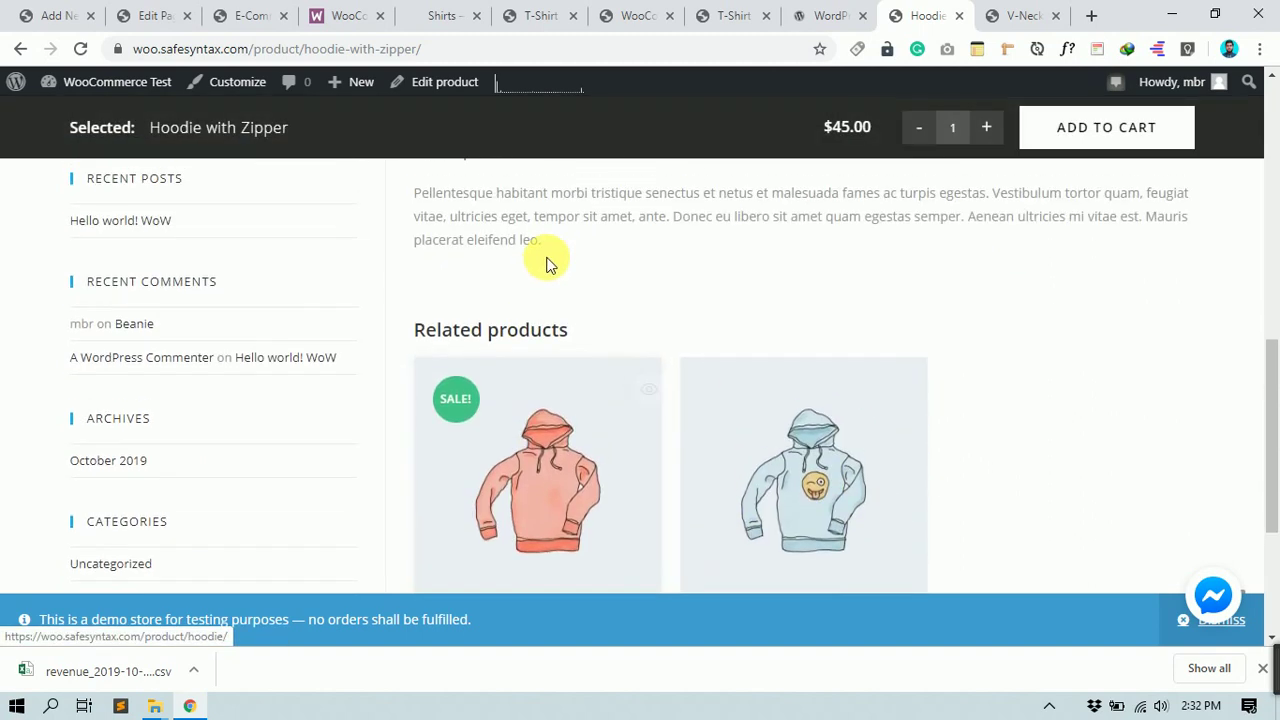
pyautogui.moveTo(568, 337); pyautogui.dragTo(441, 337)
pyautogui.scroll(-2, 625, 346)
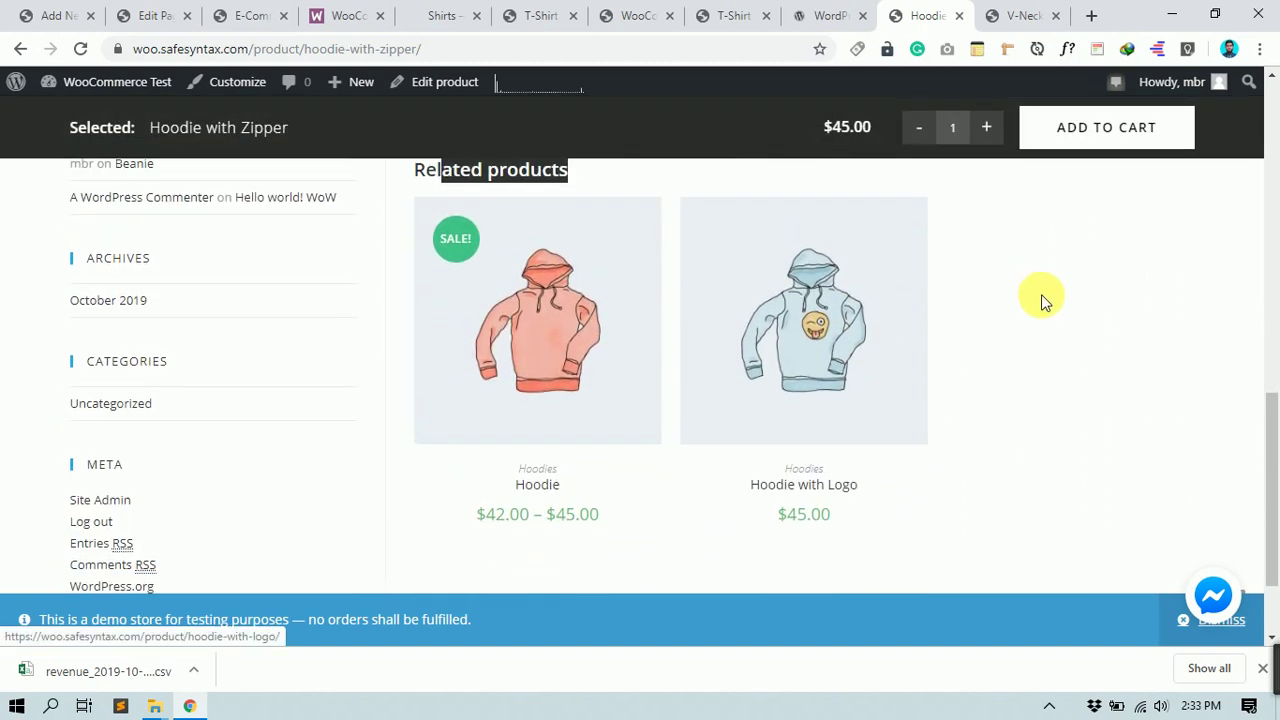
# Step: Examine the product description and the hoodies listed under Related products on the Hoodie with Zipper page
pyautogui.scroll(4, 1043, 297)
pyautogui.click(987, 327)
pyautogui.scroll(-4, 987, 327)
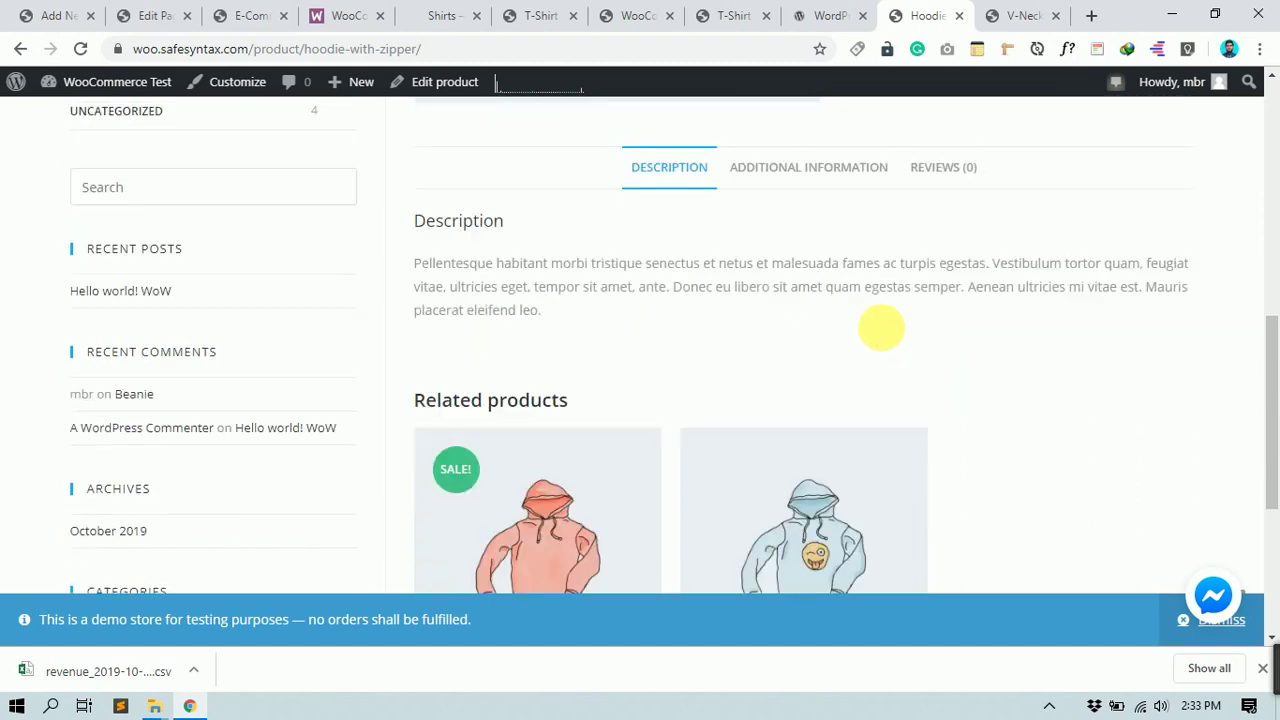
pyautogui.scroll(4, 823, 329)
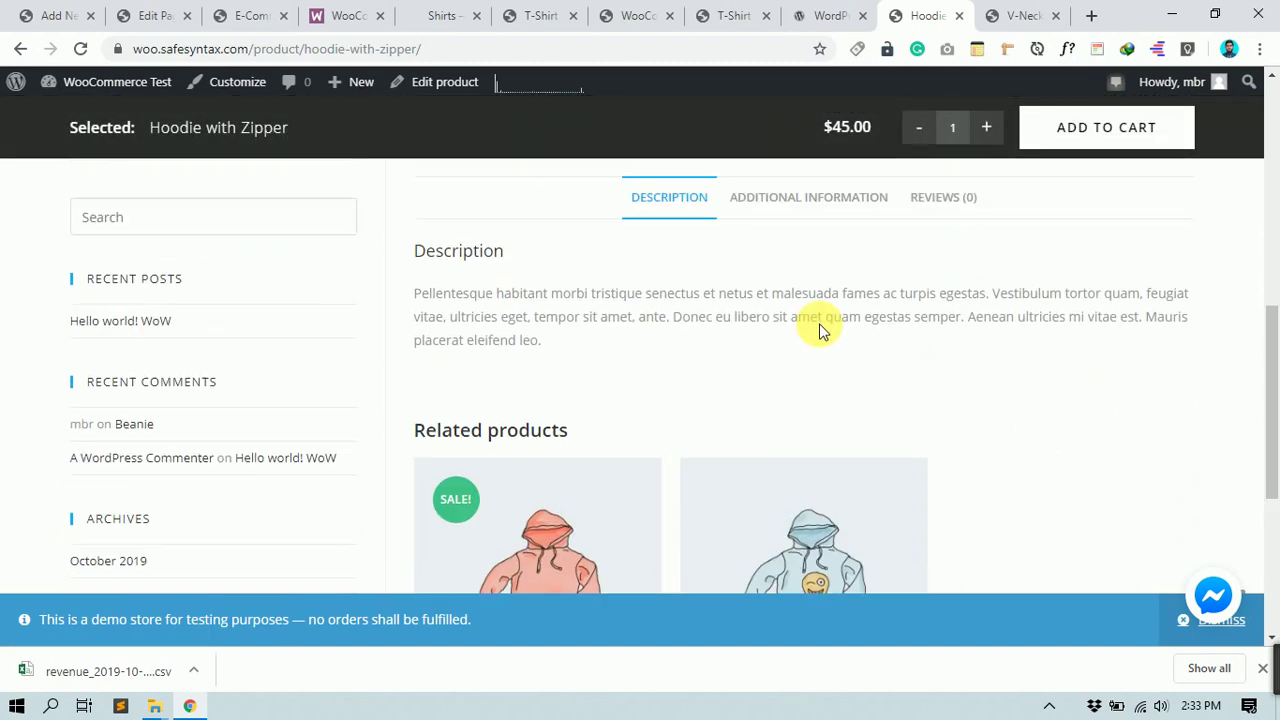
pyautogui.scroll(-3, 851, 363)
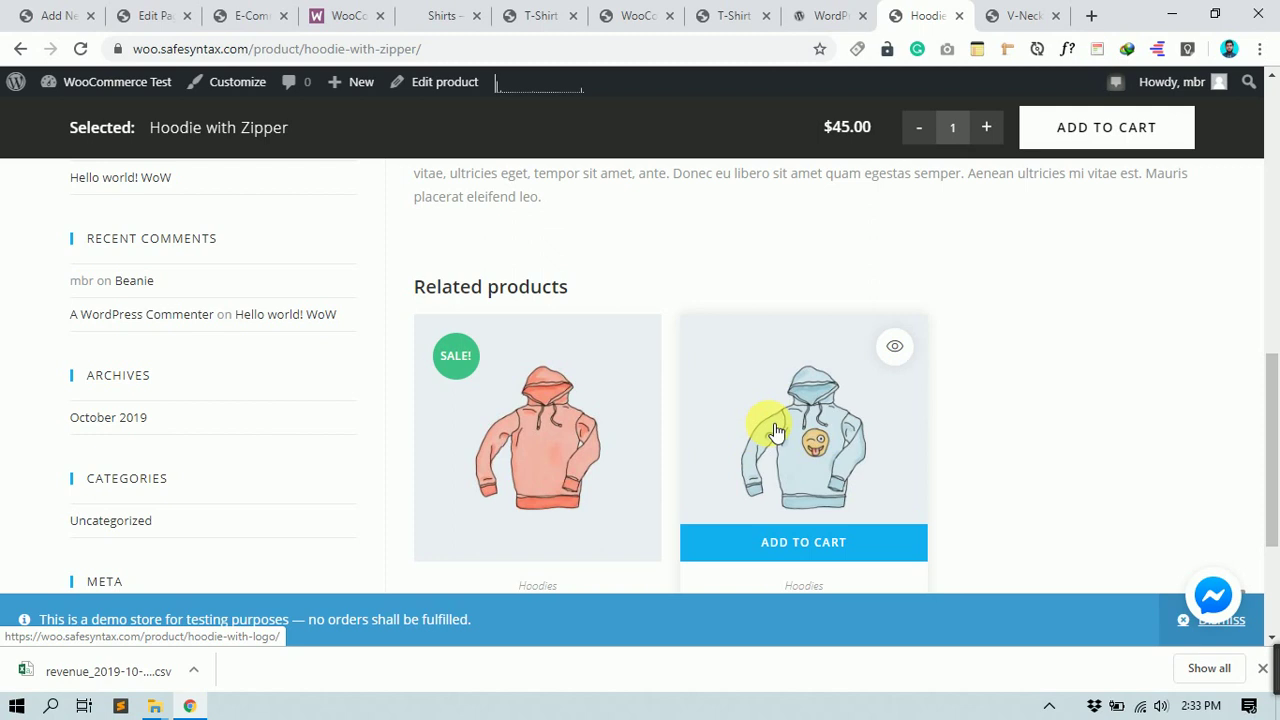
pyautogui.scroll(10, 776, 430)
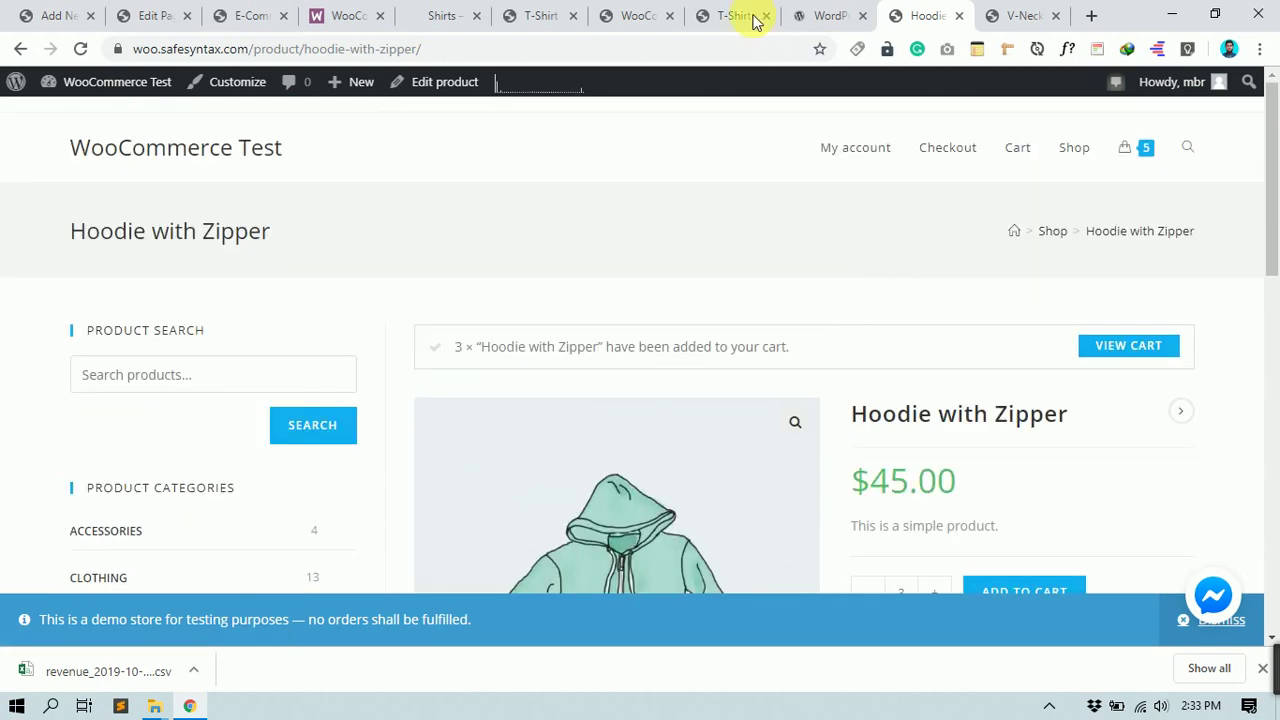
# Step: Look at the WordPress Pennant page, return to the Hoodie with Zipper page and review its Related products section again
pyautogui.click(830, 14)
pyautogui.scroll(-3, 680, 265)
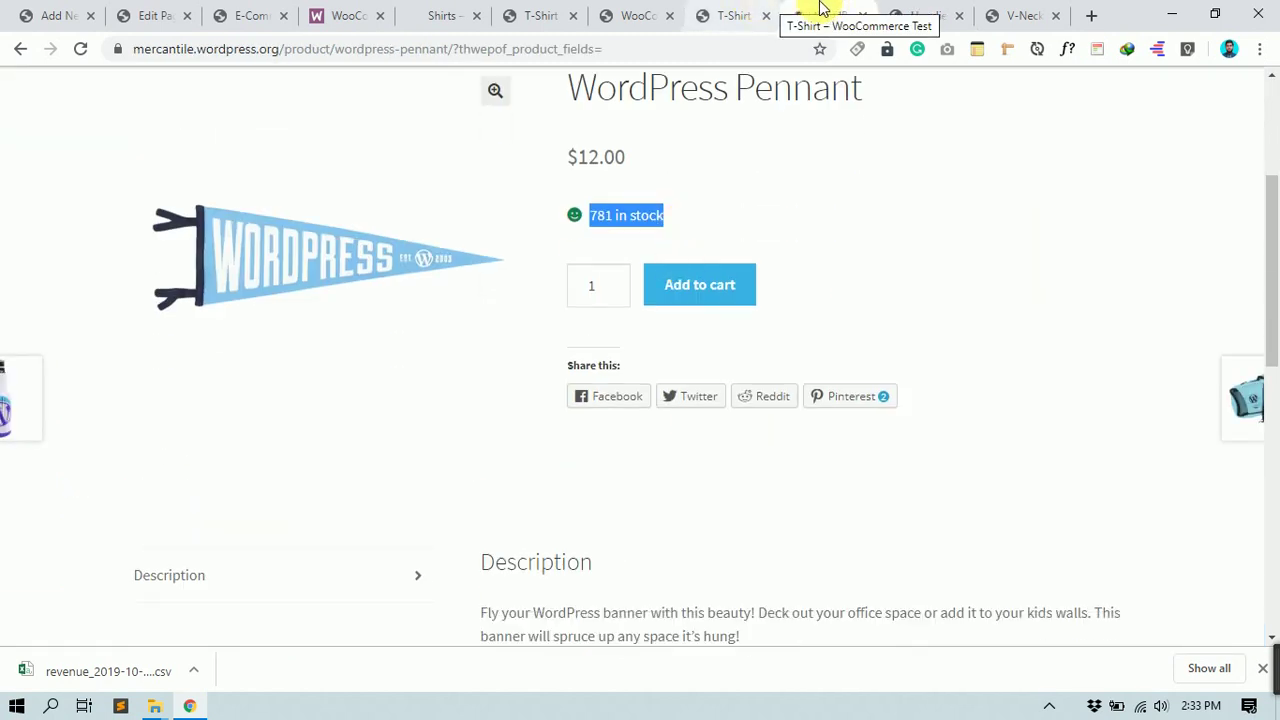
pyautogui.click(905, 14)
pyautogui.scroll(-10, 672, 405)
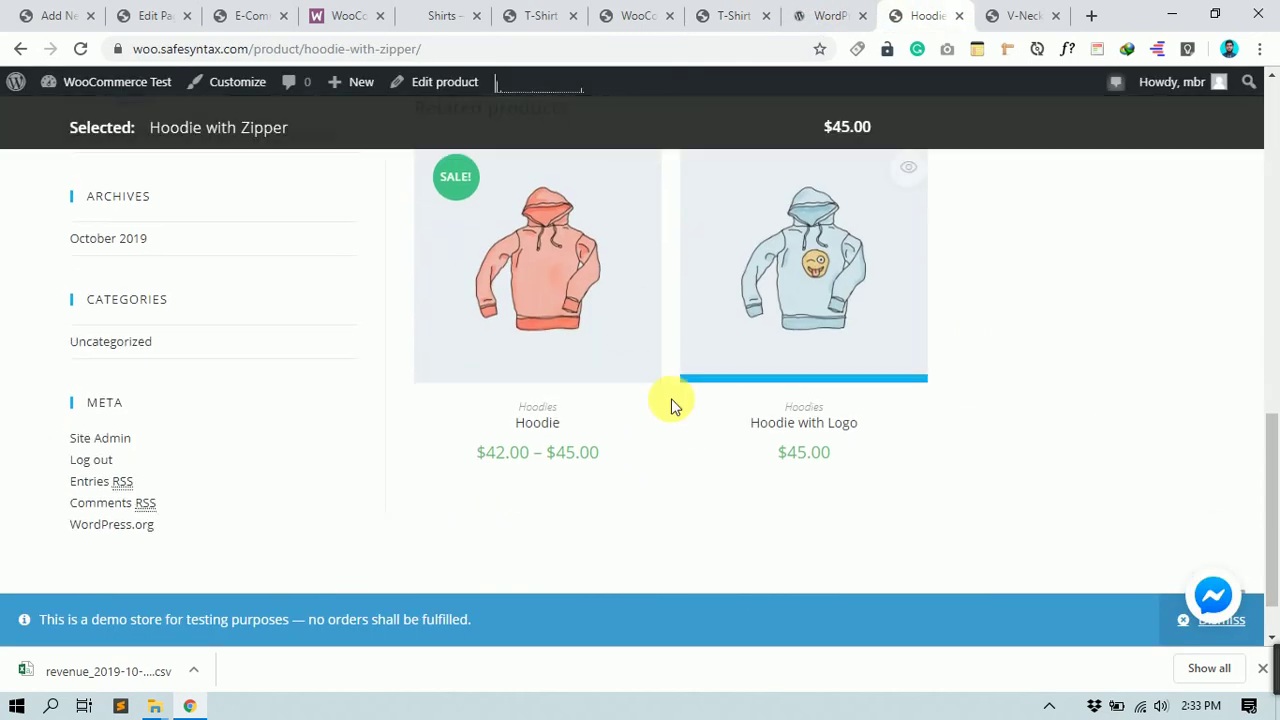
pyautogui.scroll(3, 672, 405)
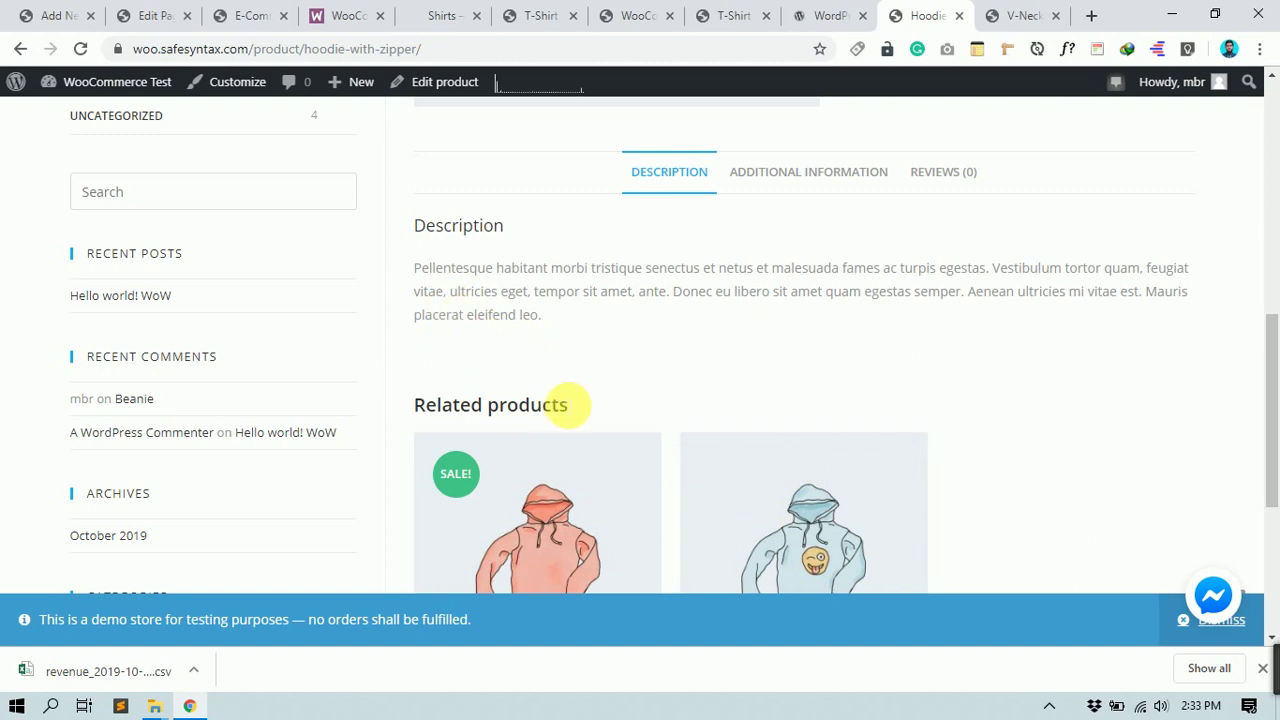
pyautogui.scroll(-1, 616, 404)
pyautogui.scroll(-3, 616, 404)
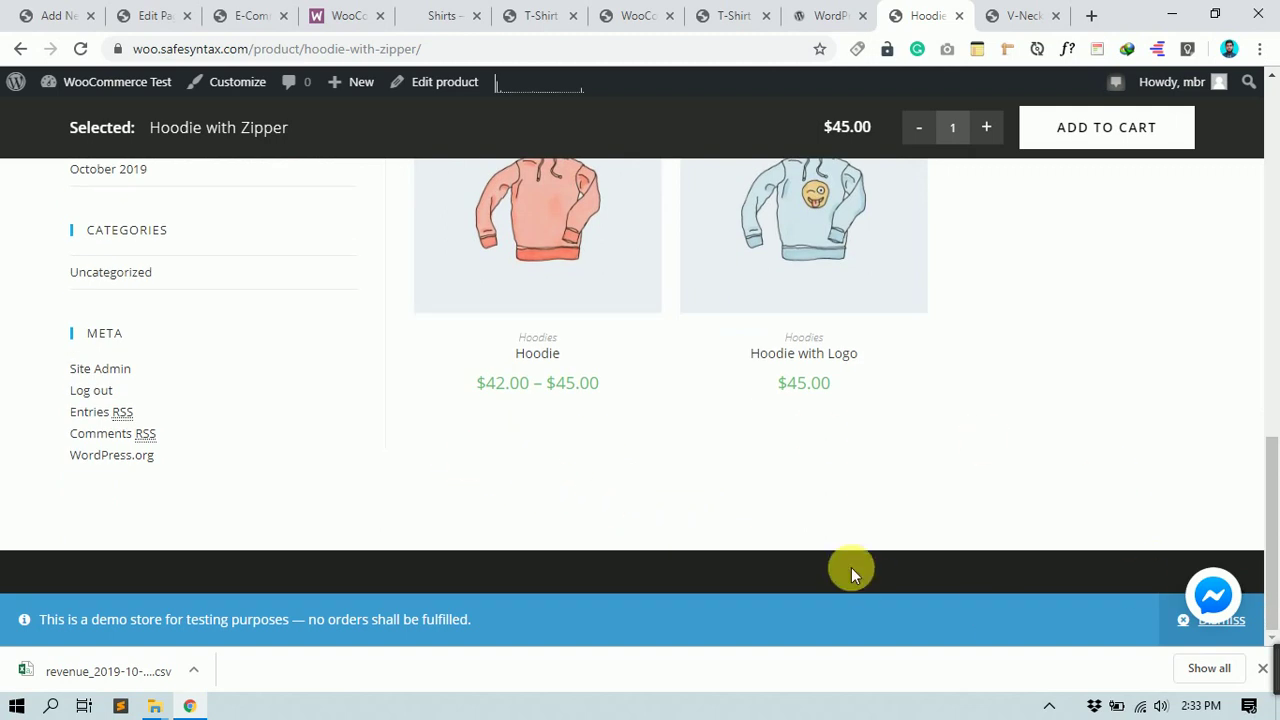
pyautogui.scroll(2, 858, 388)
pyautogui.scroll(3, 858, 388)
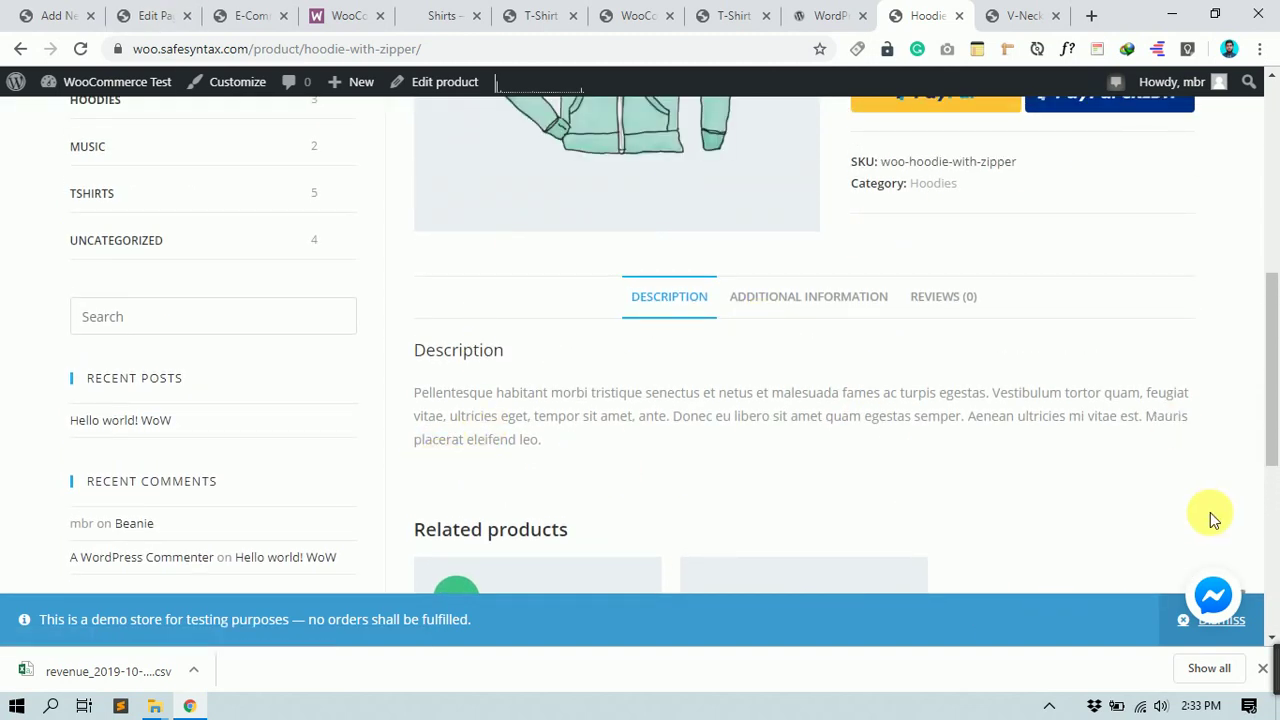
# Step: Return to the Shirt product's editing page and publish the product
pyautogui.click(52, 14)
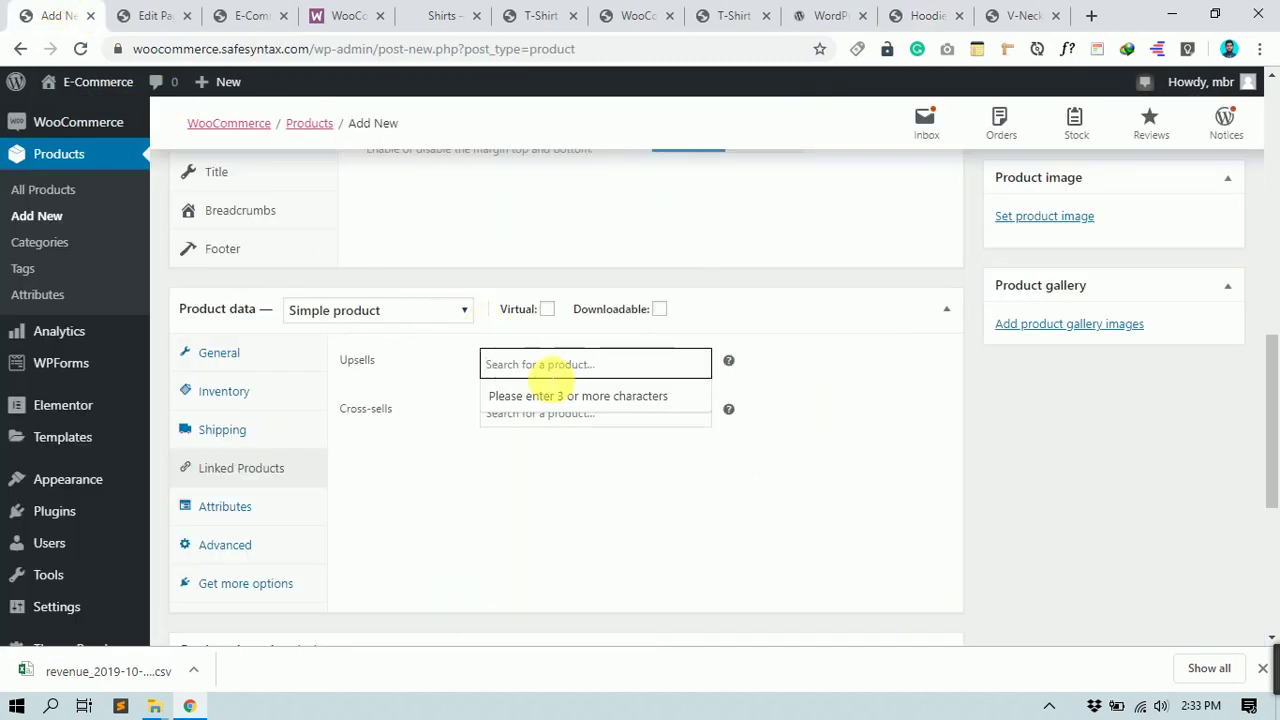
pyautogui.click(548, 370)
pyautogui.click(550, 376)
pyautogui.scroll(7, 277, 214)
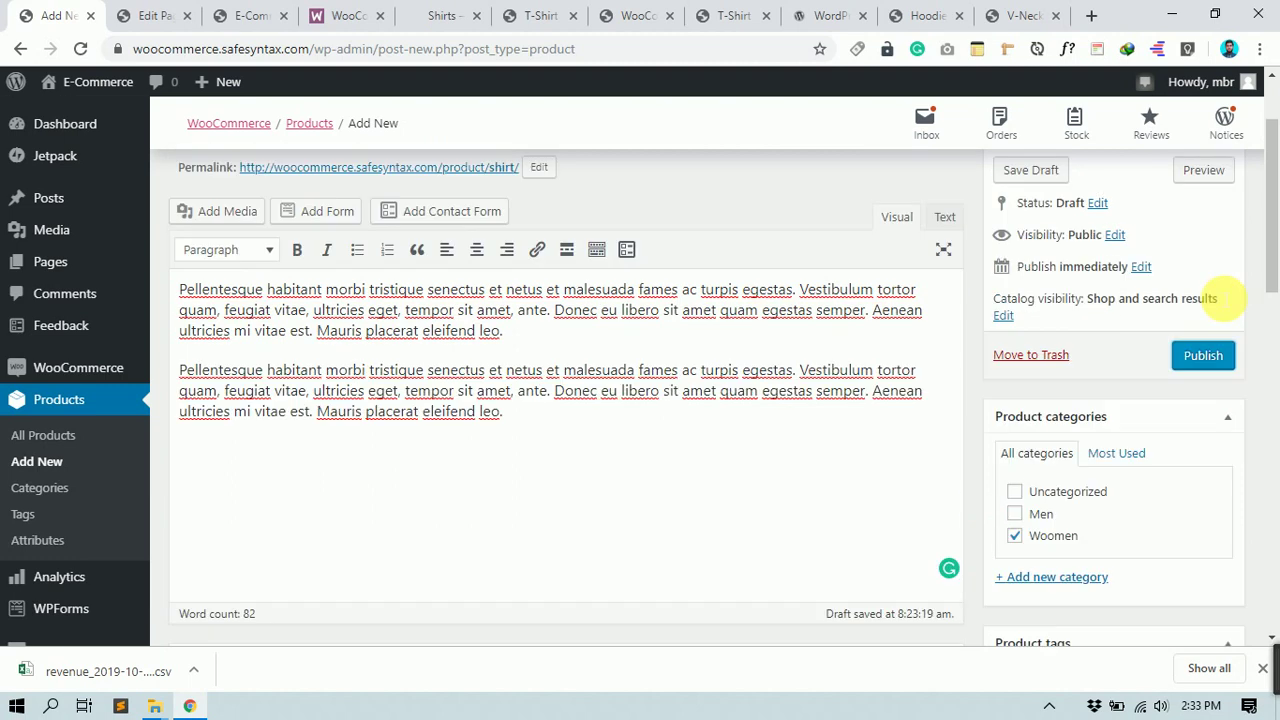
pyautogui.click(1200, 355)
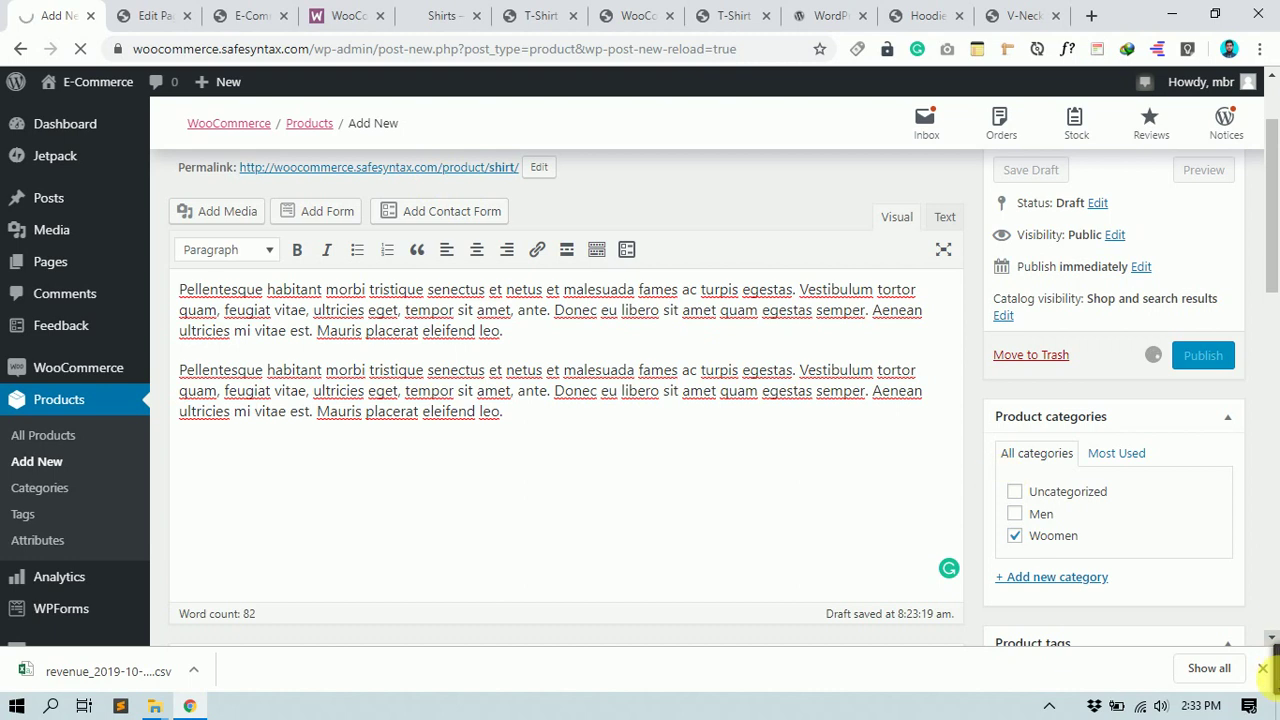
pyautogui.moveTo(1143, 634); pyautogui.dragTo(1271, 632)
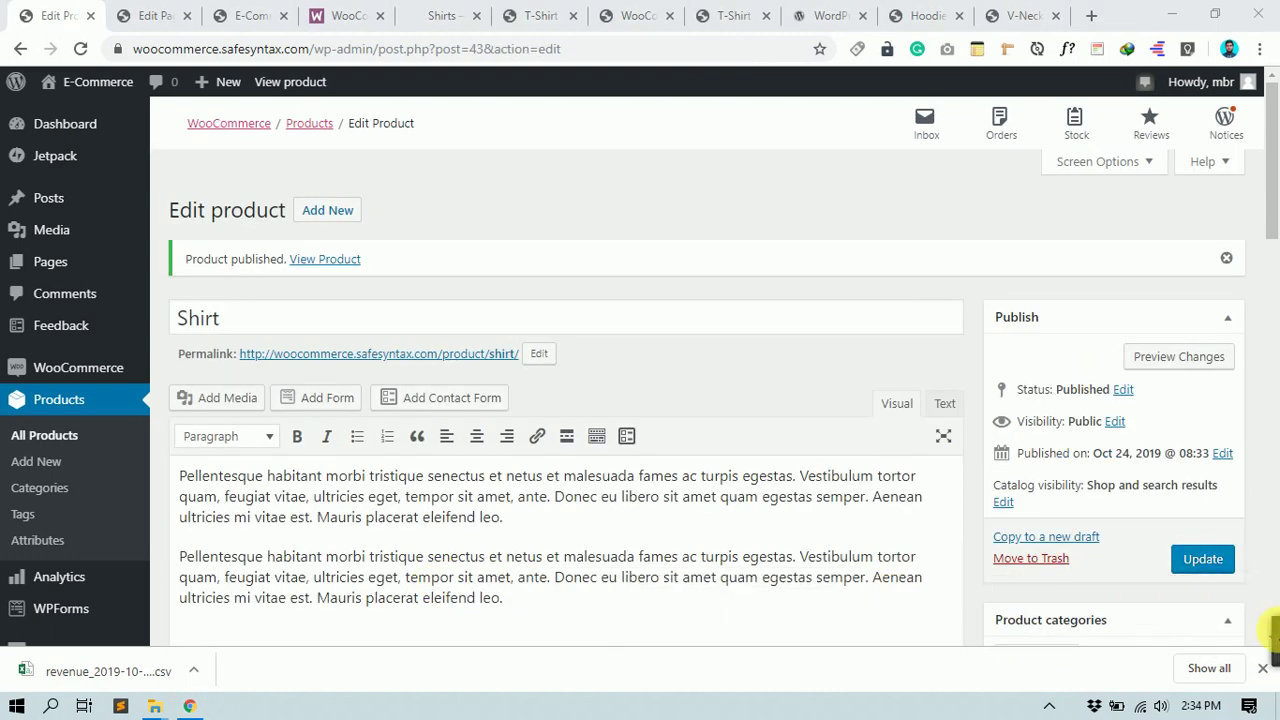
# Step: Open the published Shirt product's store page in a new tab and examine its prices, stock quantity and backorder note
pyautogui.keyDown('ctrl'); pyautogui.click(370, 355); pyautogui.keyUp('ctrl')
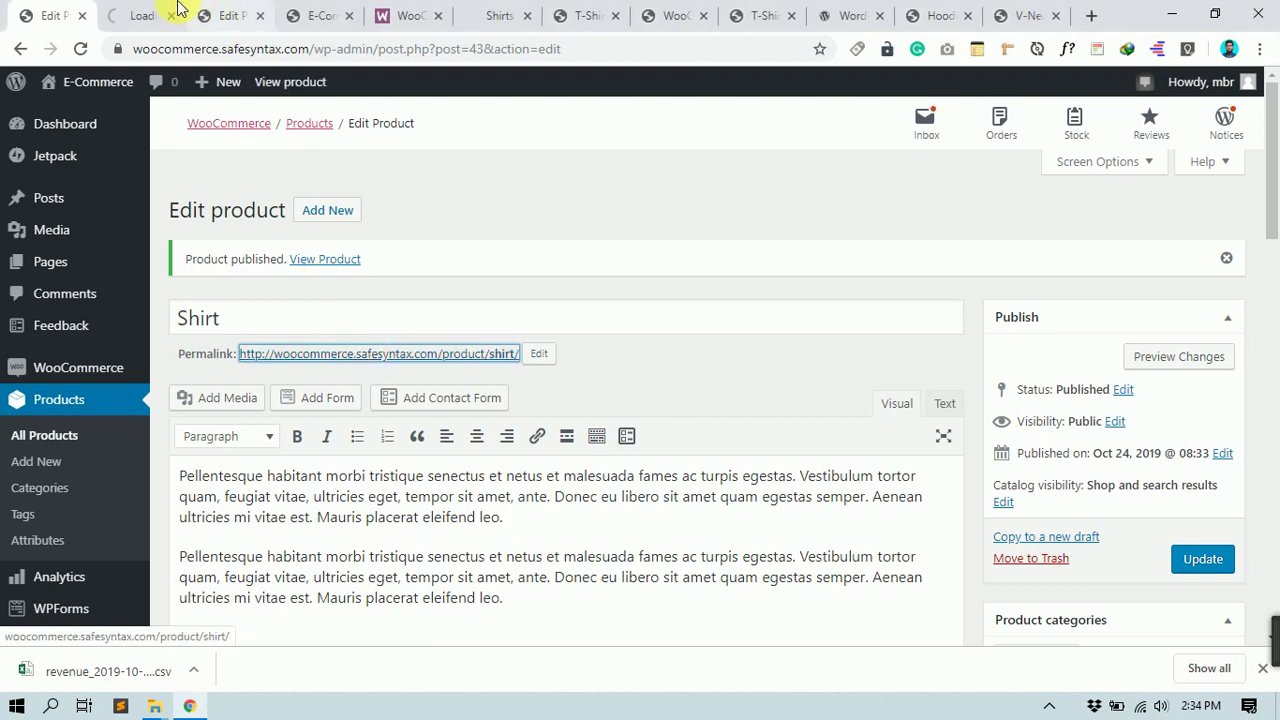
pyautogui.click(140, 16)
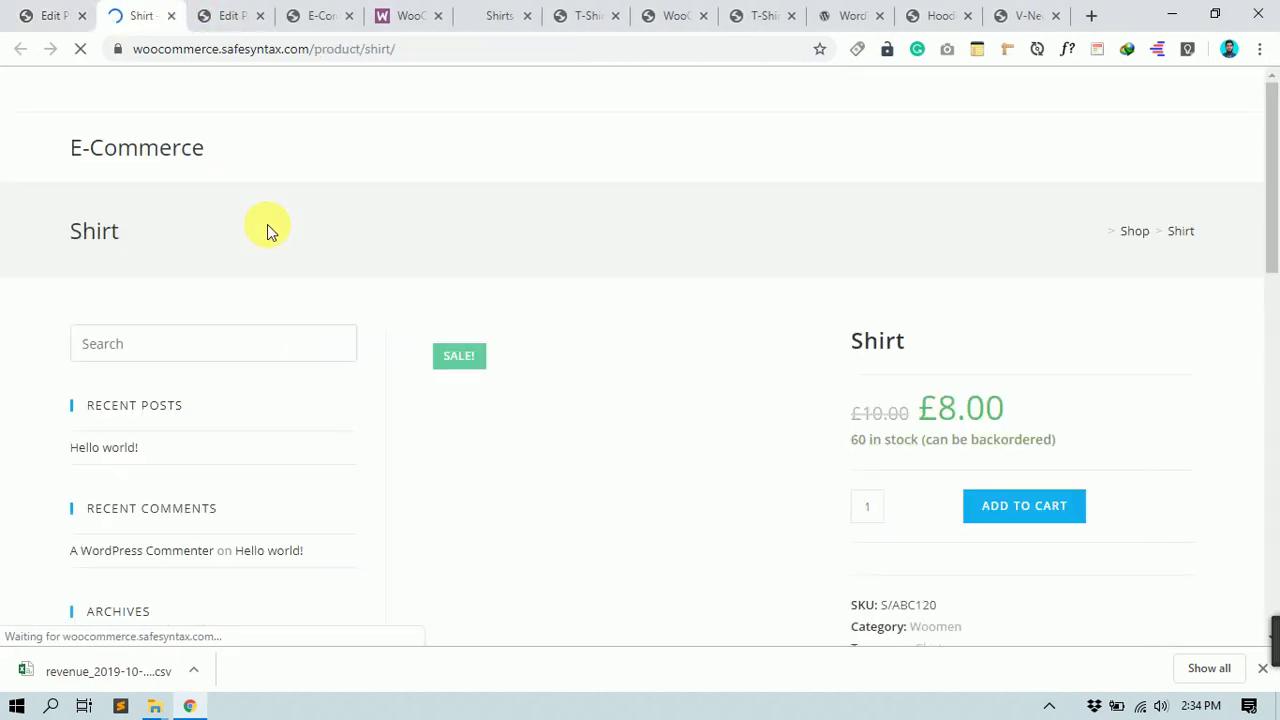
pyautogui.scroll(-1, 393, 316)
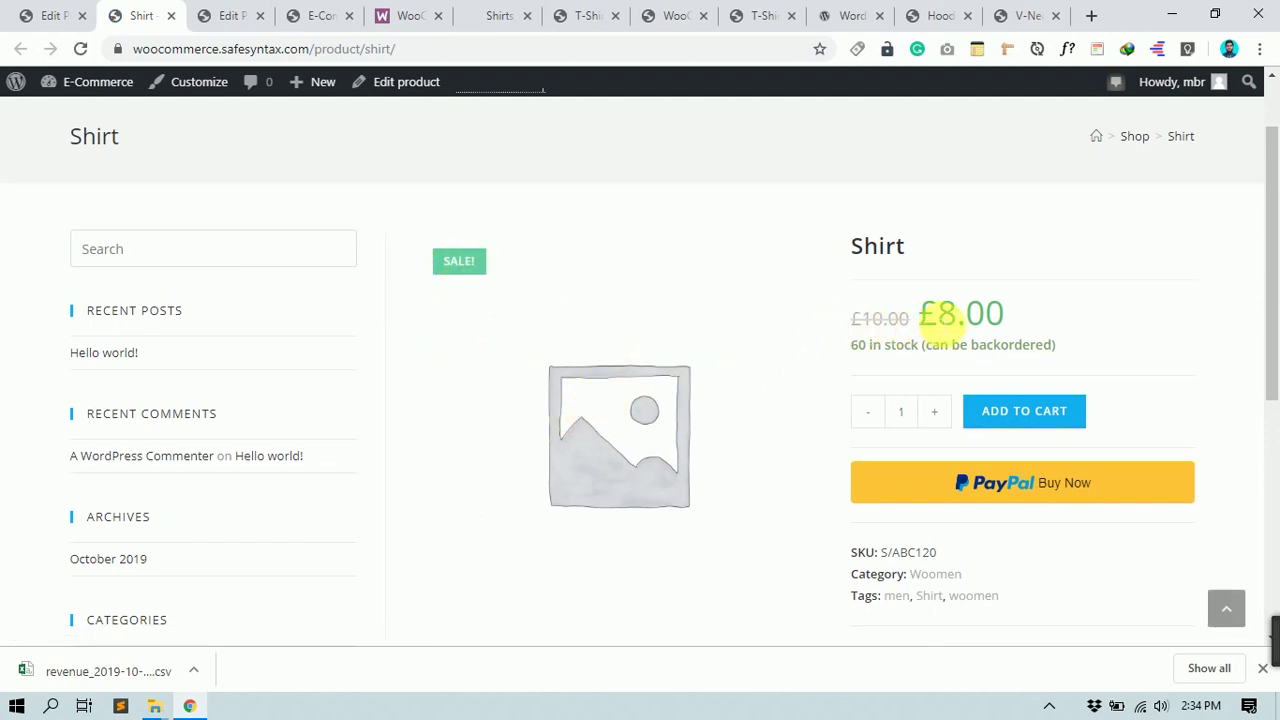
pyautogui.moveTo(849, 320); pyautogui.dragTo(1014, 311)
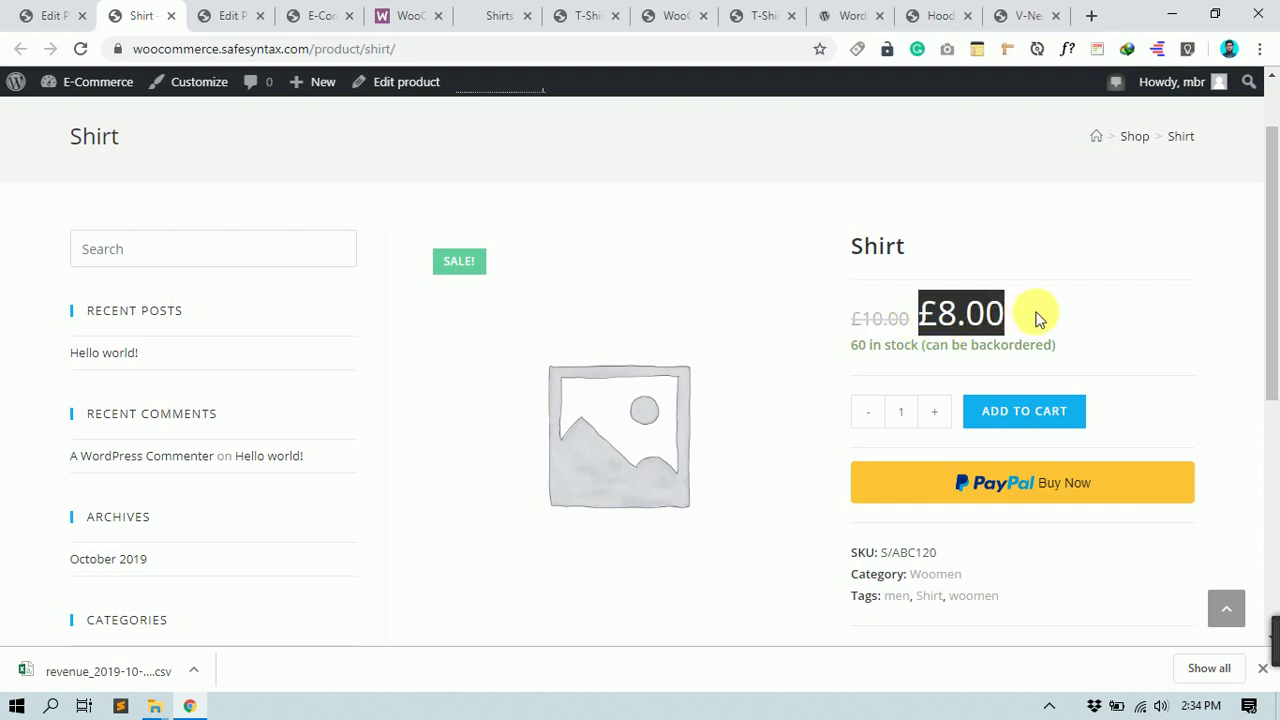
pyautogui.click(1011, 311)
pyautogui.click(857, 343)
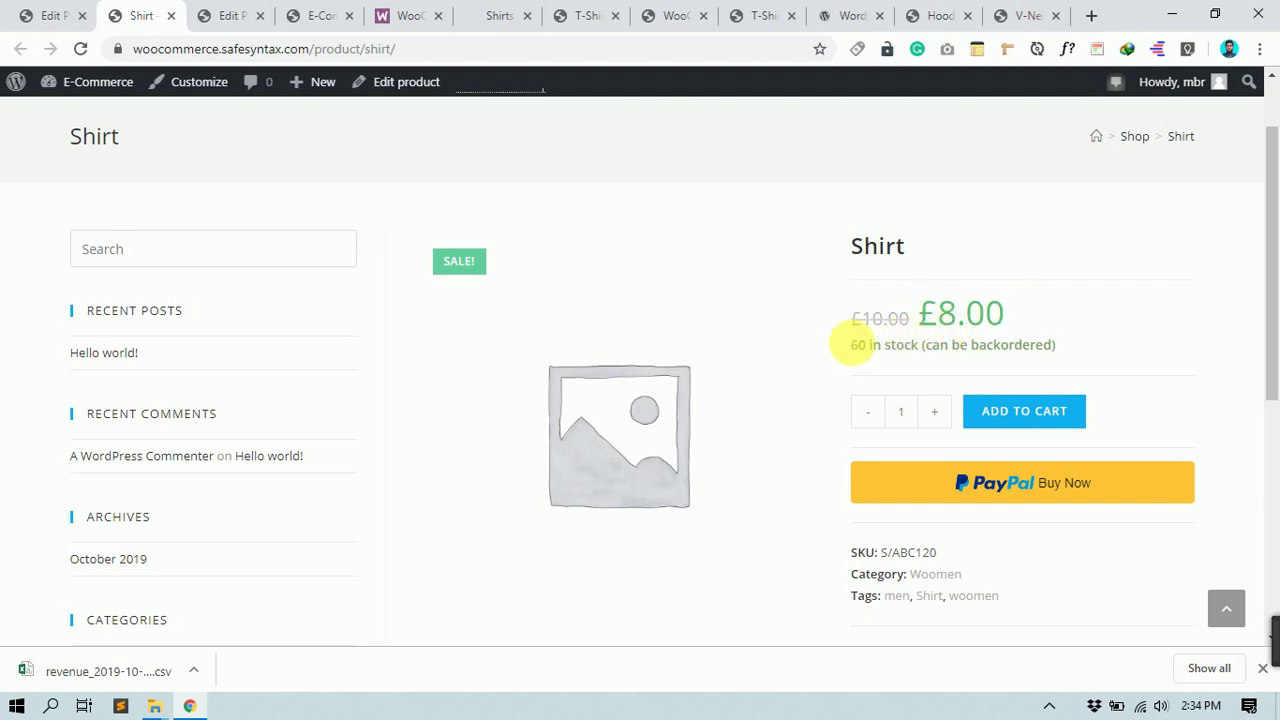
pyautogui.tripleClick(886, 343)
pyautogui.click(874, 352)
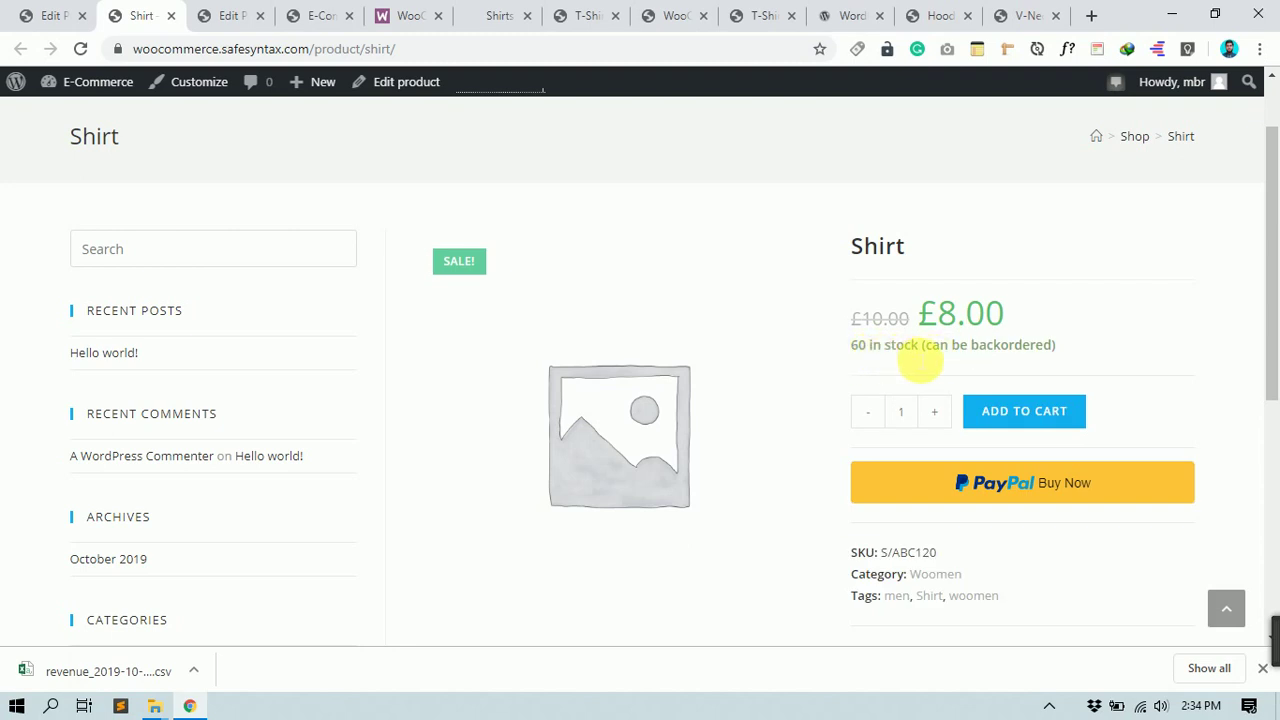
pyautogui.moveTo(925, 346); pyautogui.dragTo(1055, 355)
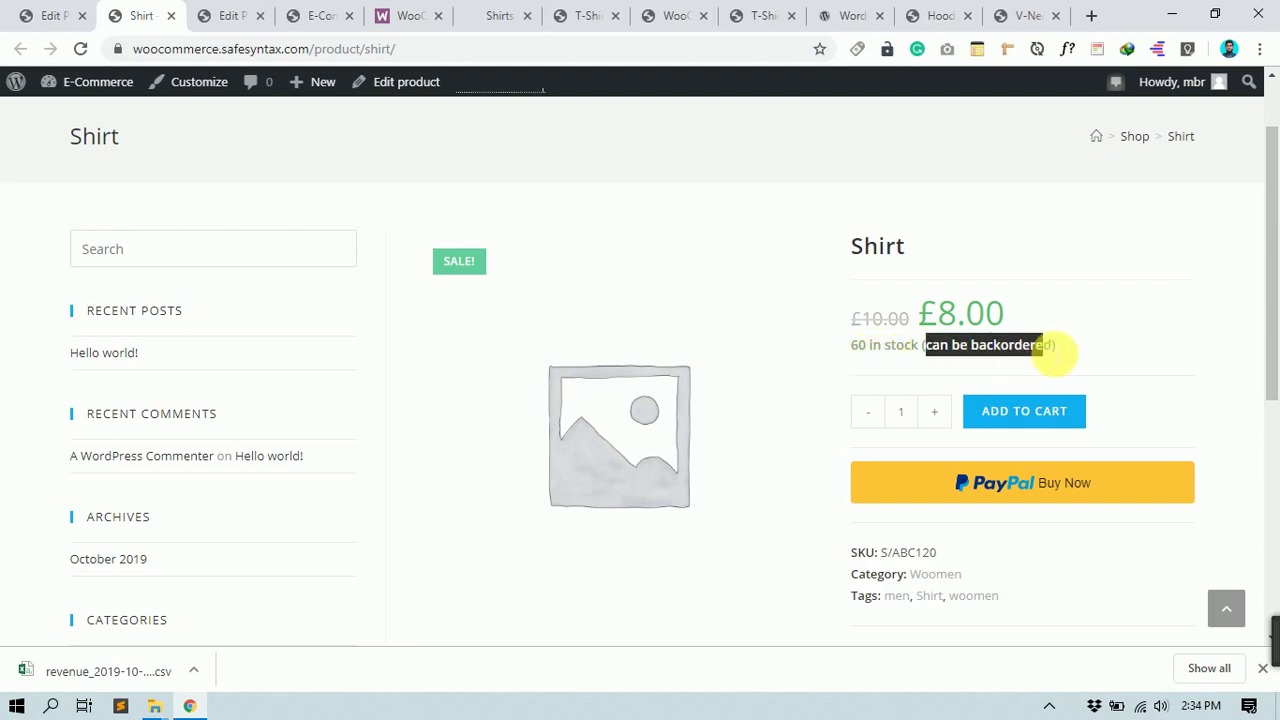
pyautogui.click(1071, 349)
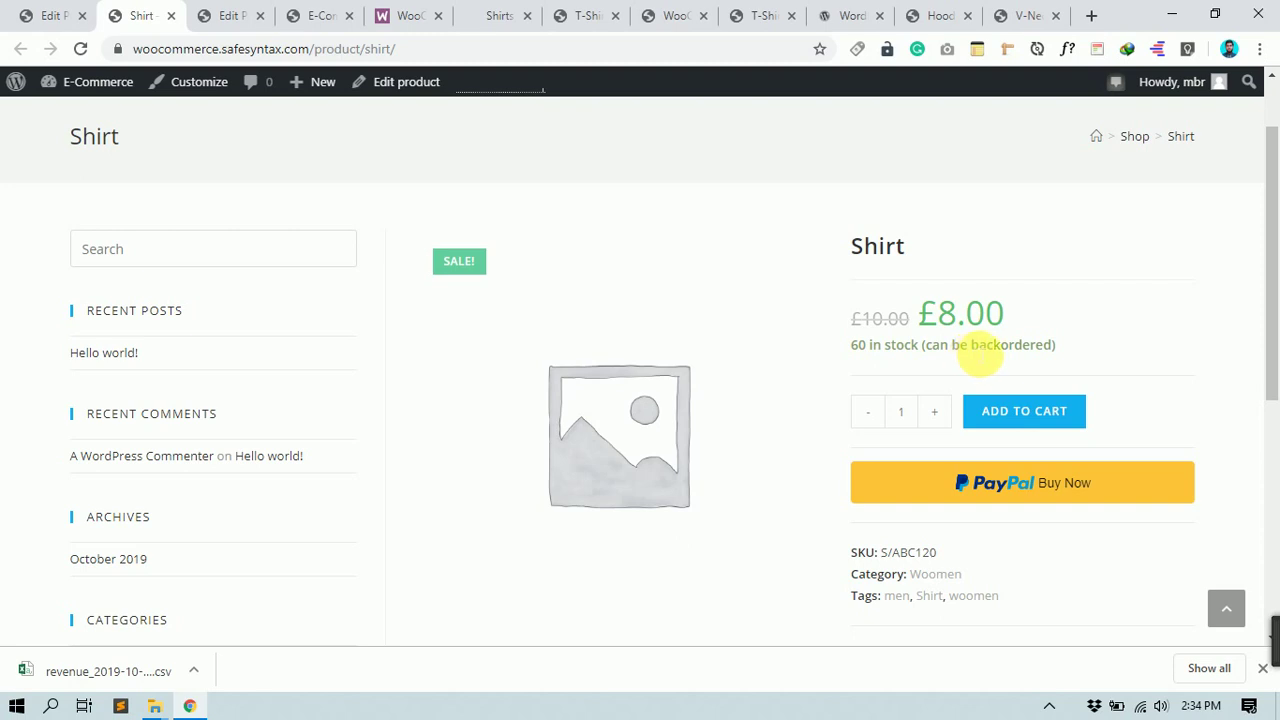
# Step: Review the SKU, category, tags and description on the Shirt store page, down to the page footer
pyautogui.scroll(-1, 1006, 366)
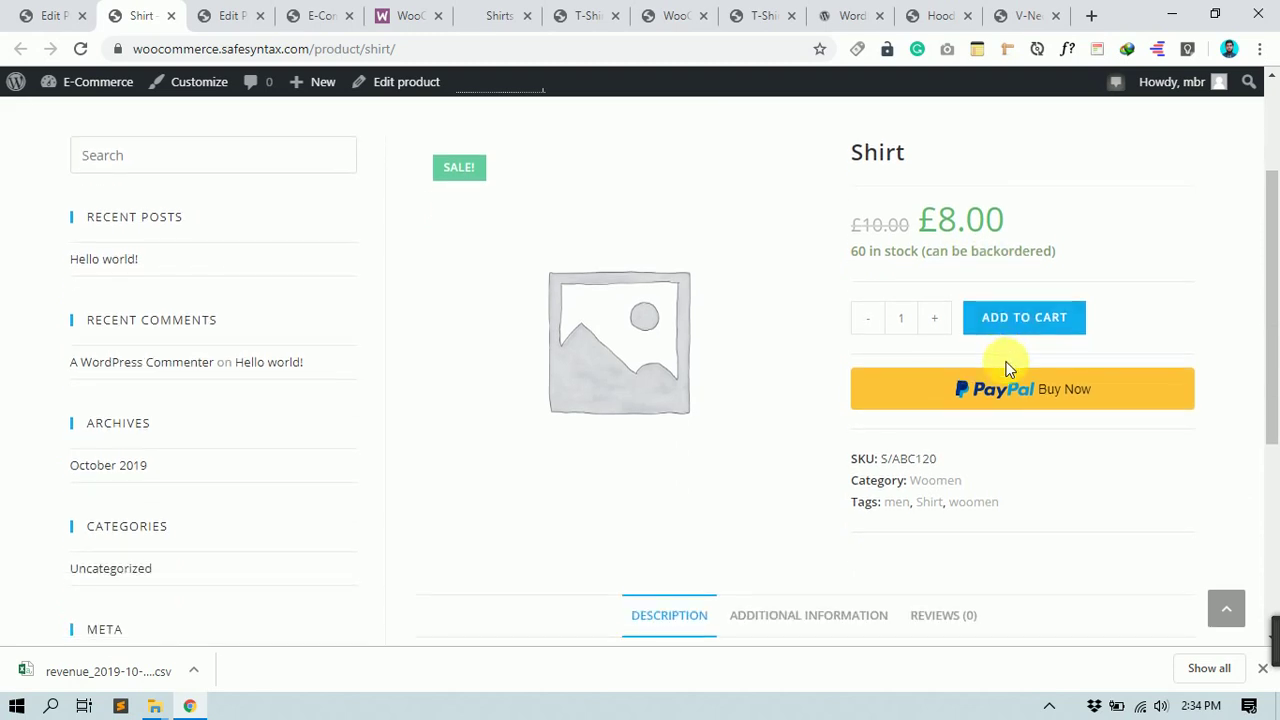
pyautogui.scroll(-2, 960, 260)
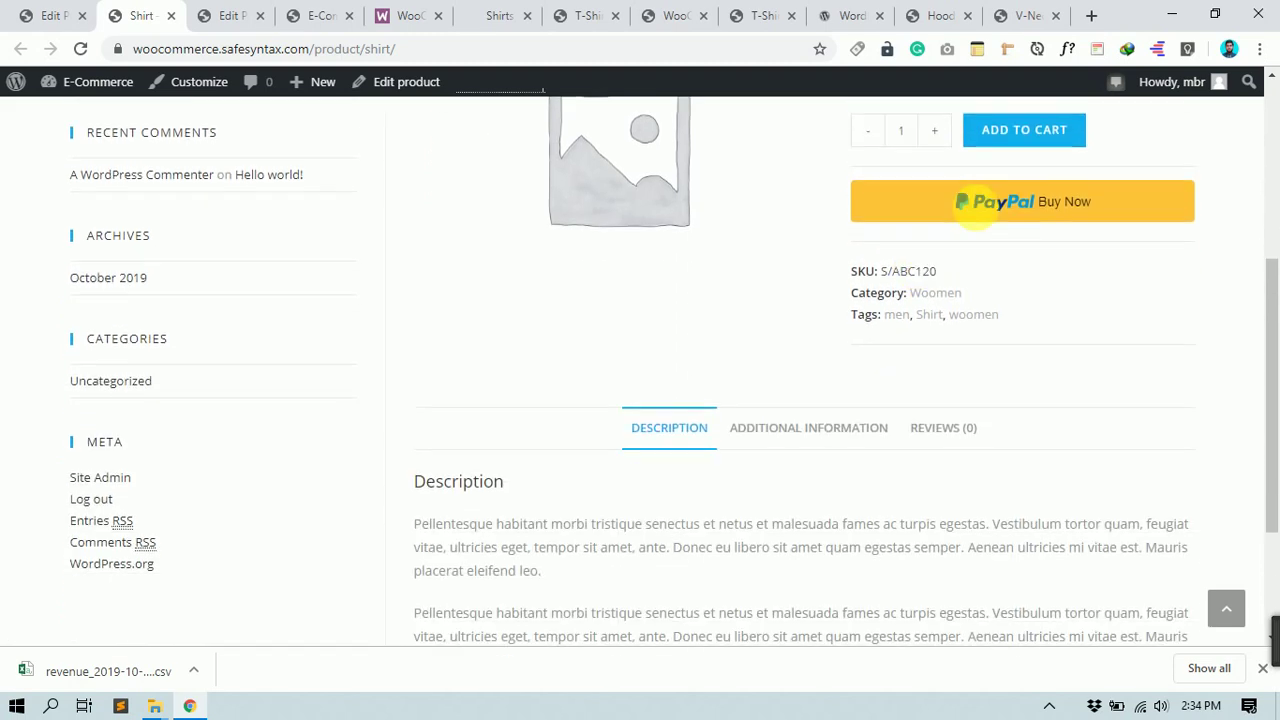
pyautogui.scroll(-2, 834, 277)
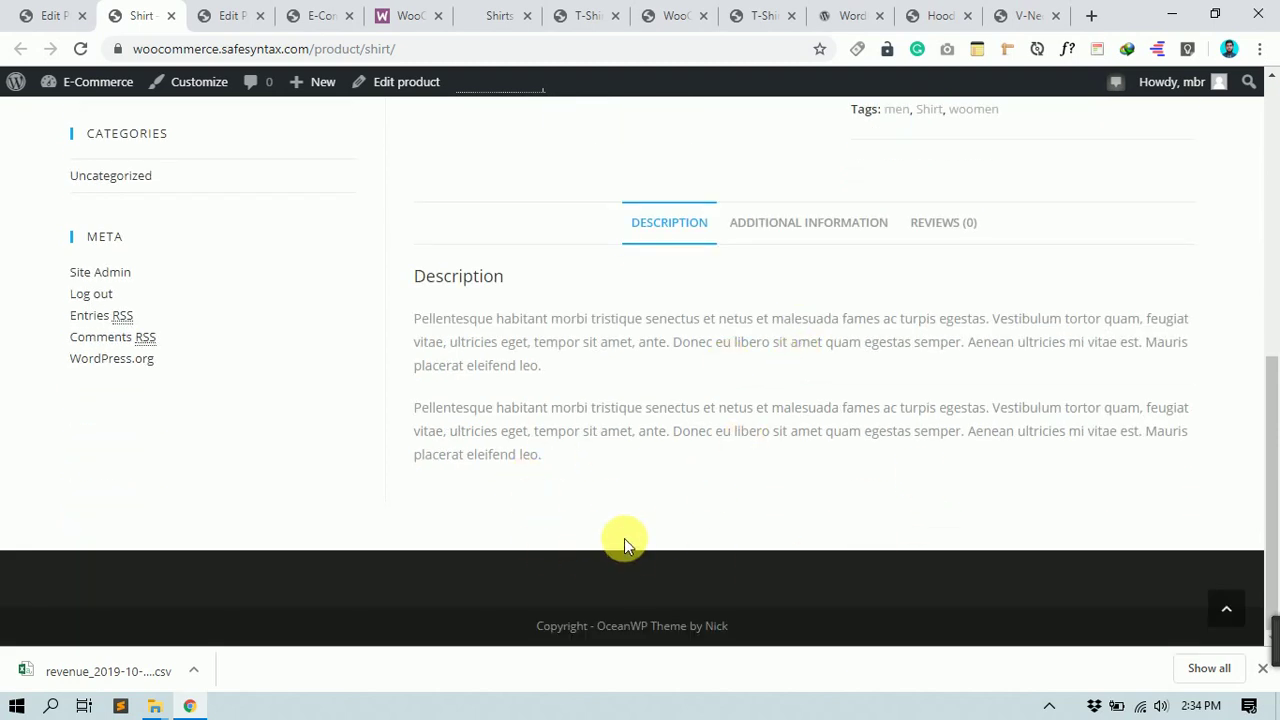
pyautogui.scroll(5, 624, 538)
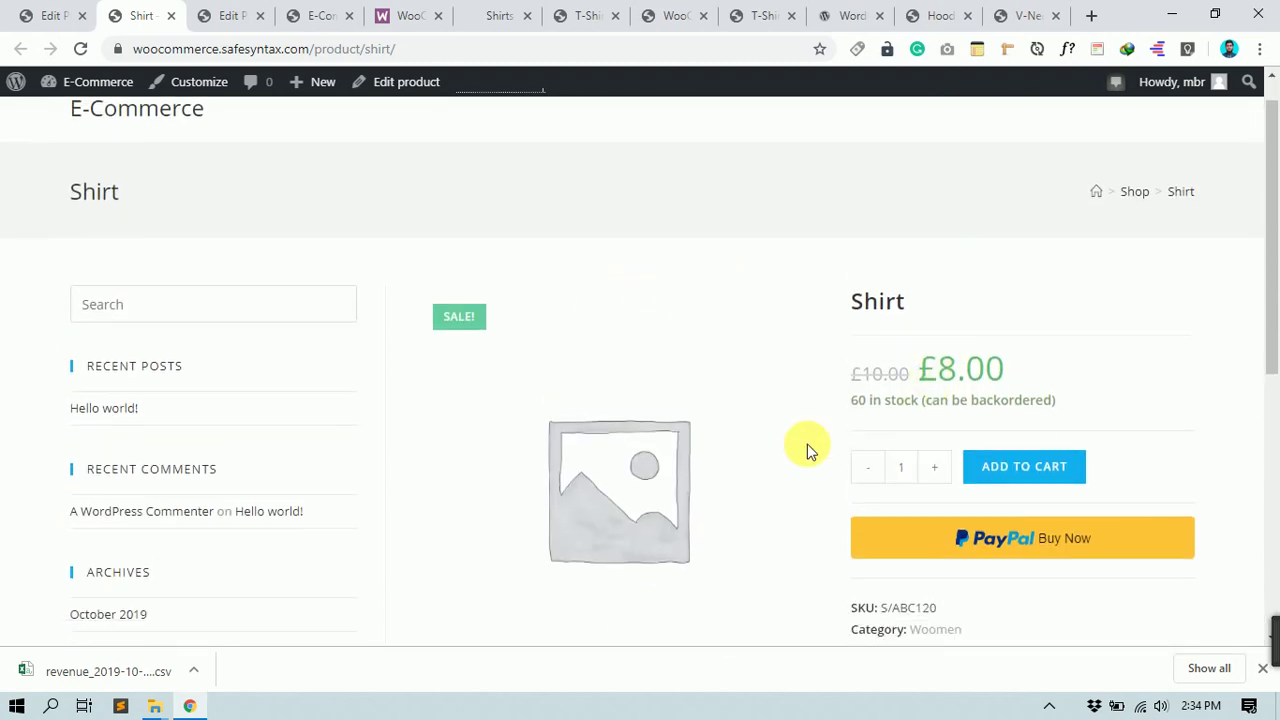
pyautogui.scroll(-5, 815, 440)
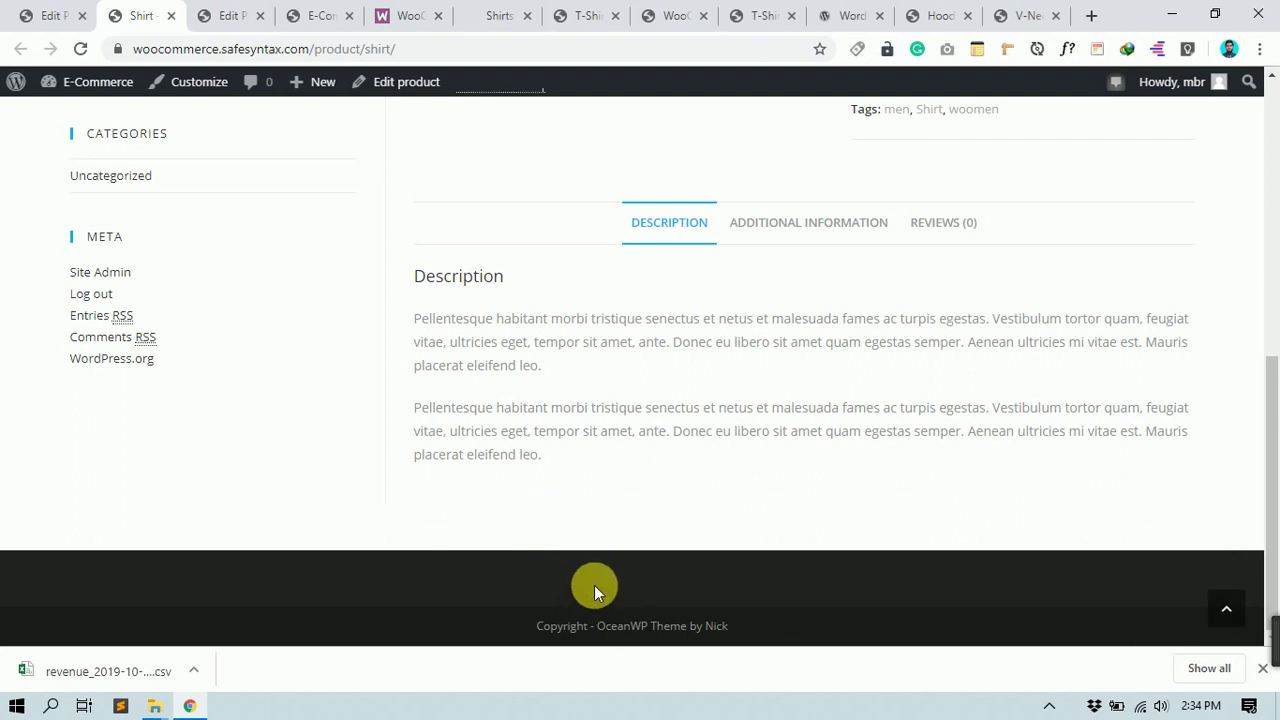
# Step: Return to editing the Shirt product, open its linked products settings and try the upsells product search
pyautogui.click(48, 15)
pyautogui.scroll(-10, 460, 460)
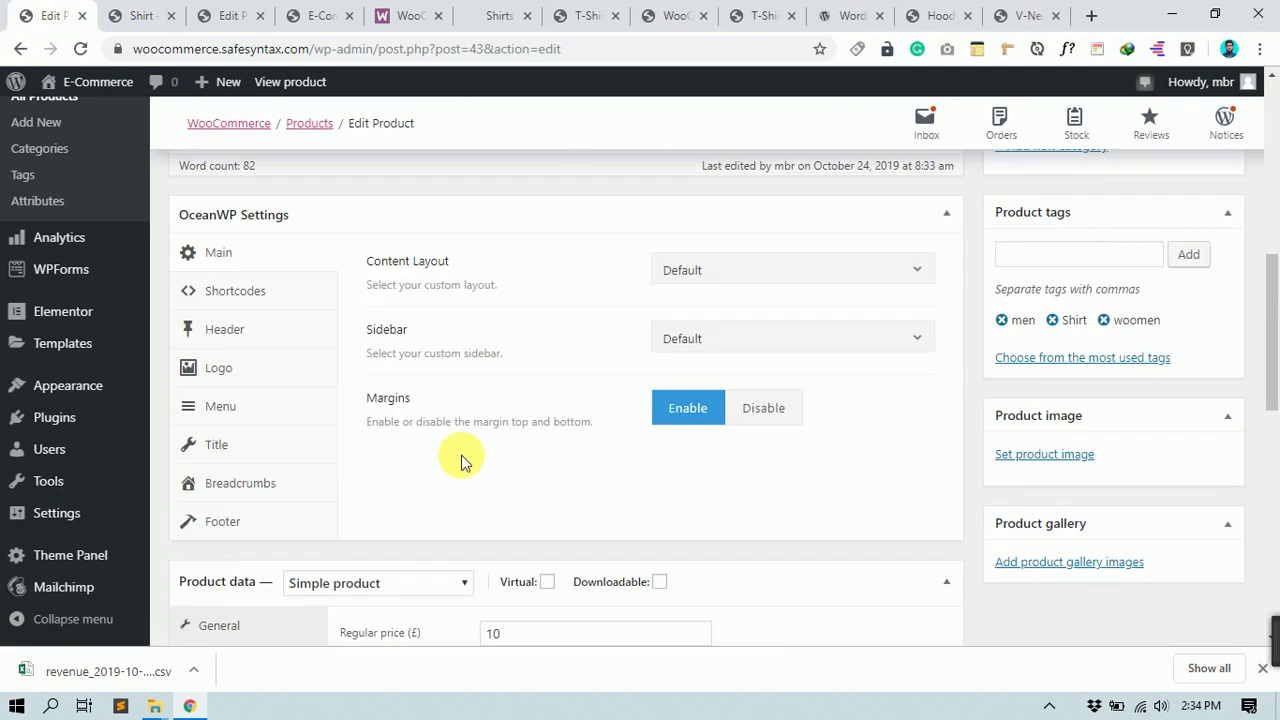
pyautogui.scroll(-4, 266, 423)
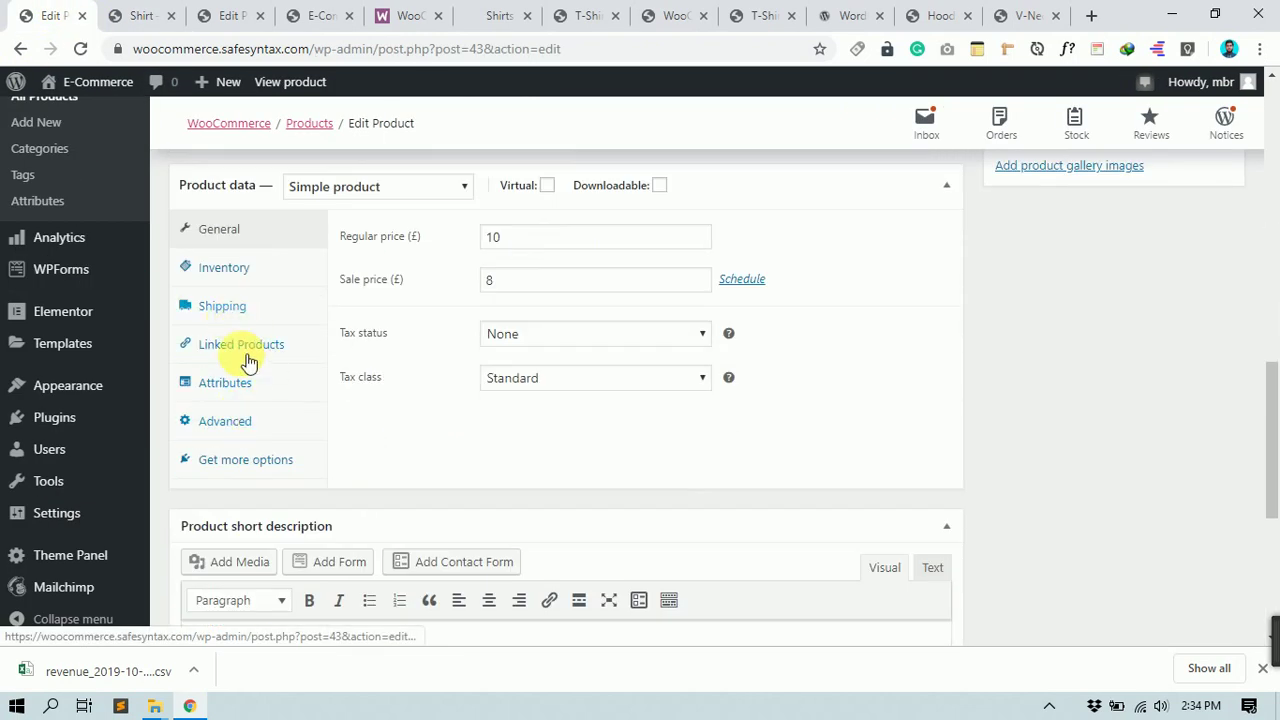
pyautogui.click(253, 355)
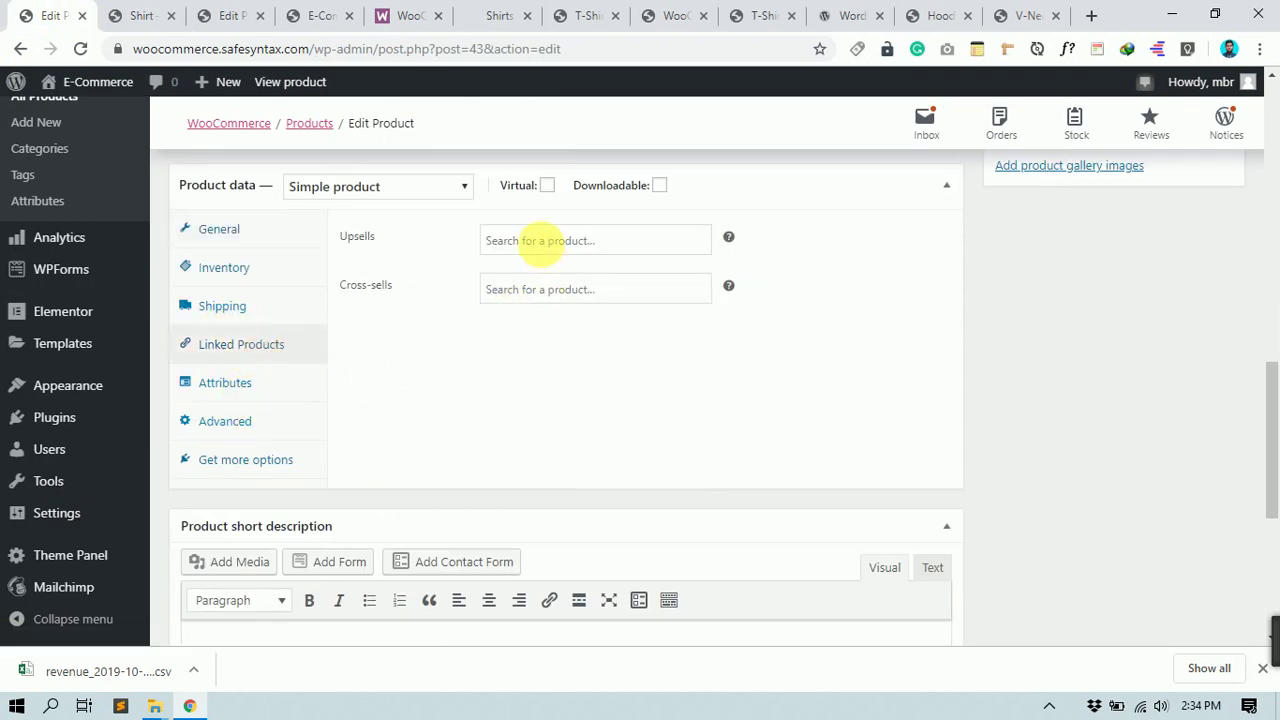
pyautogui.click(540, 242)
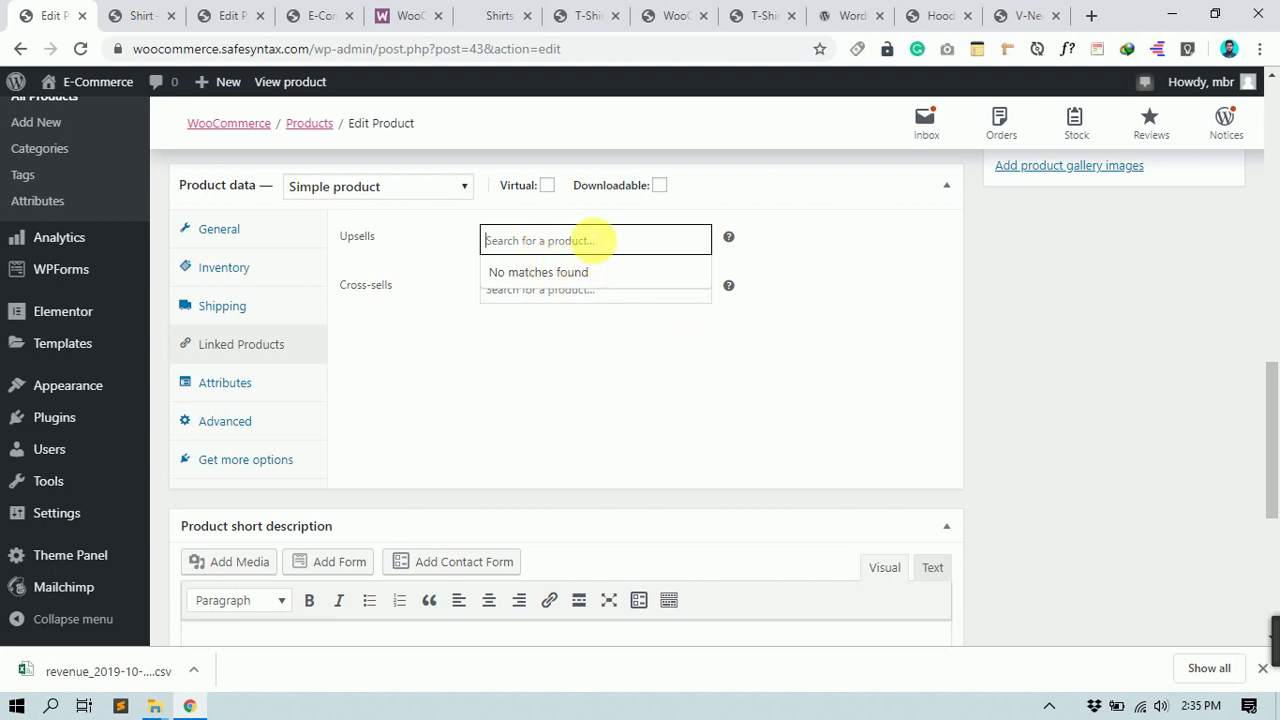
pyautogui.write('d')
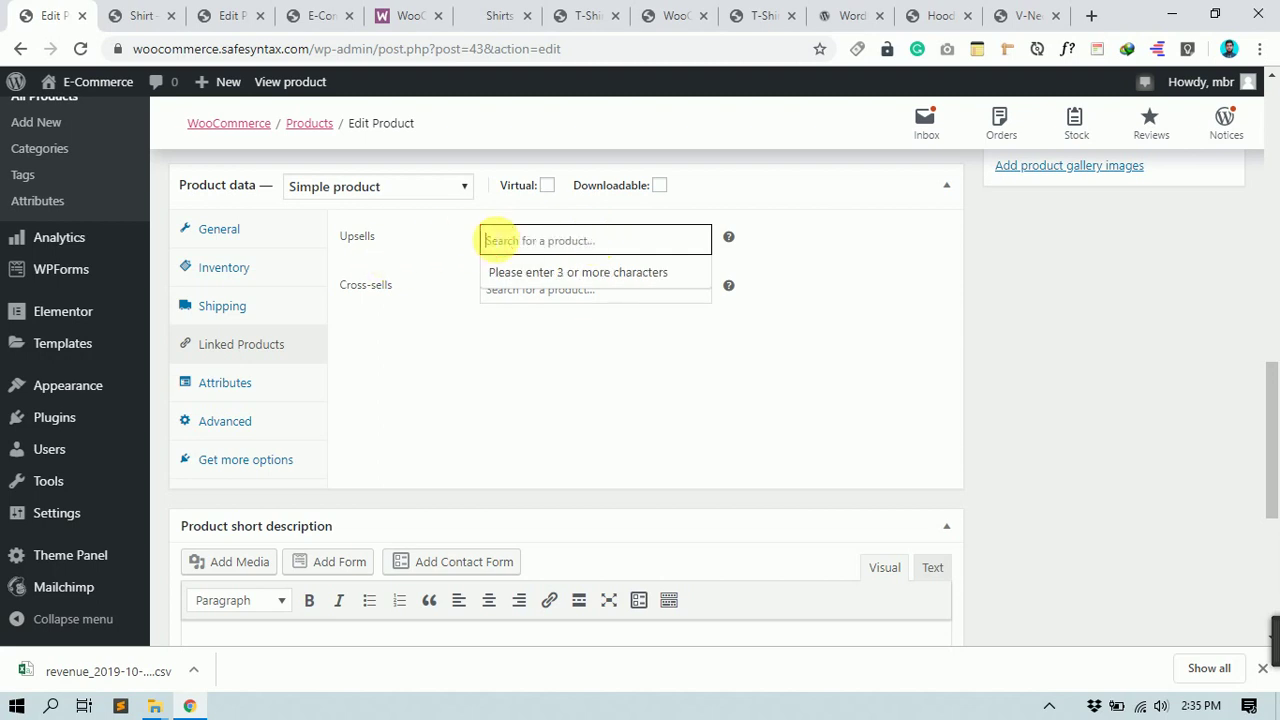
pyautogui.click(500, 240)
pyautogui.click(613, 430)
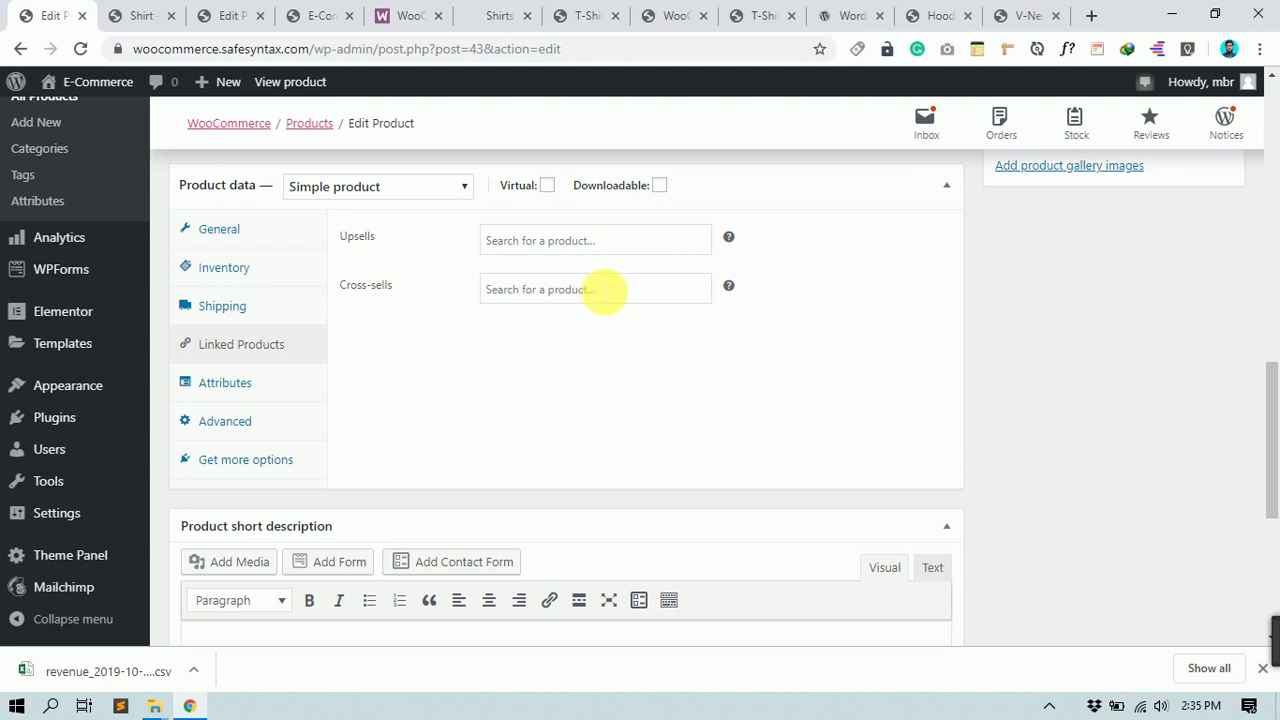
# Step: Check the area below the description on the Shirt store page, then open the cross-sells product search in the Shirt editor
pyautogui.click(574, 241)
pyautogui.click(171, 13)
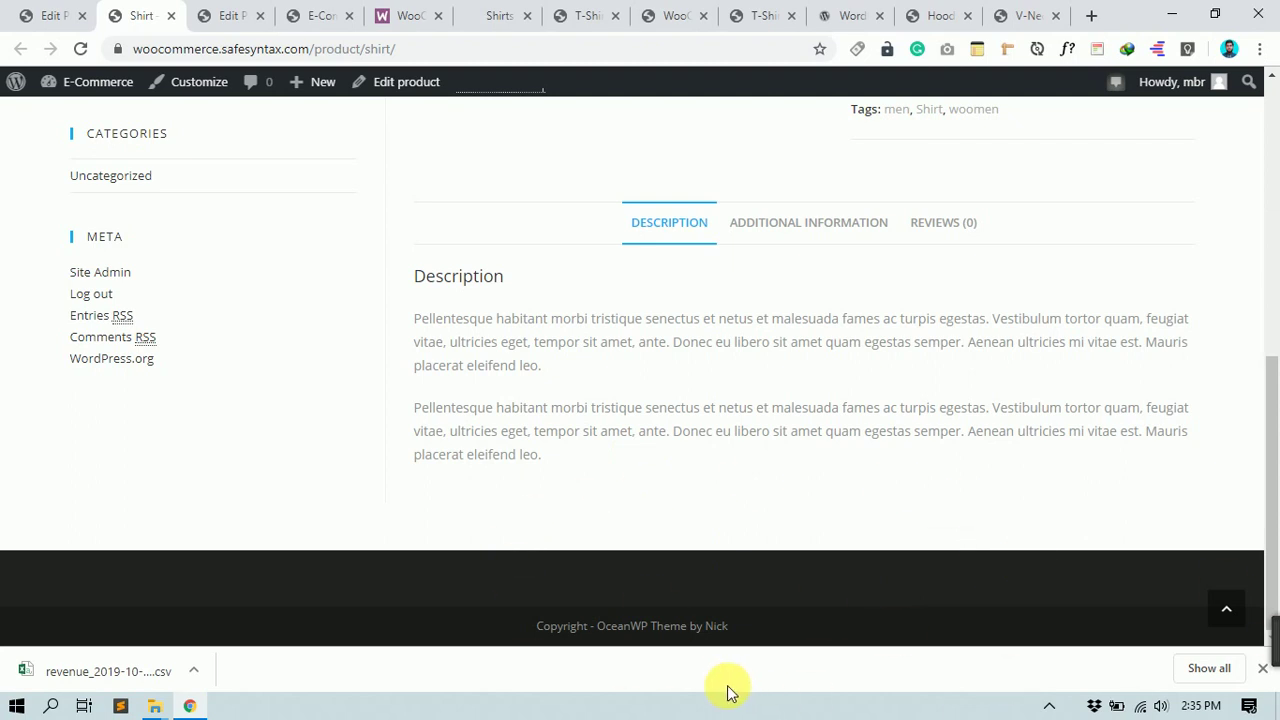
pyautogui.click(55, 14)
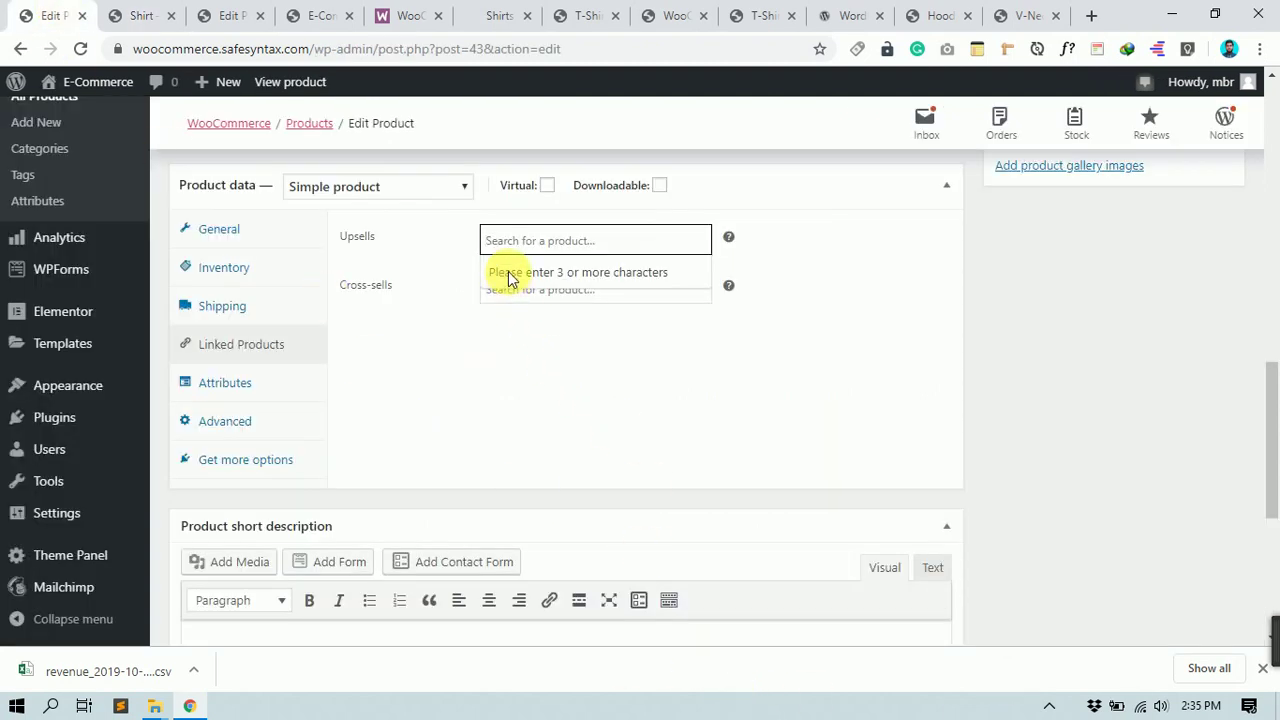
pyautogui.click(545, 292)
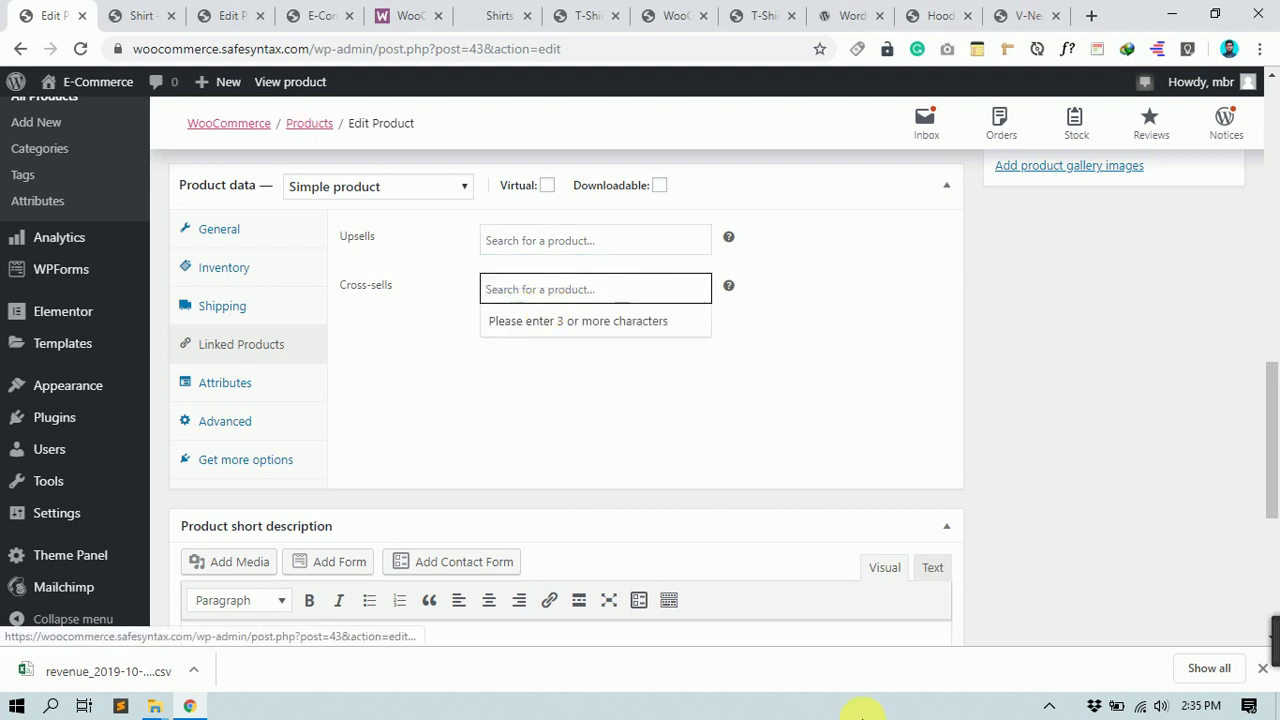
# Step: Add one Shirt to the cart from its store page and open the cart
pyautogui.click(160, 18)
pyautogui.scroll(15, 937, 333)
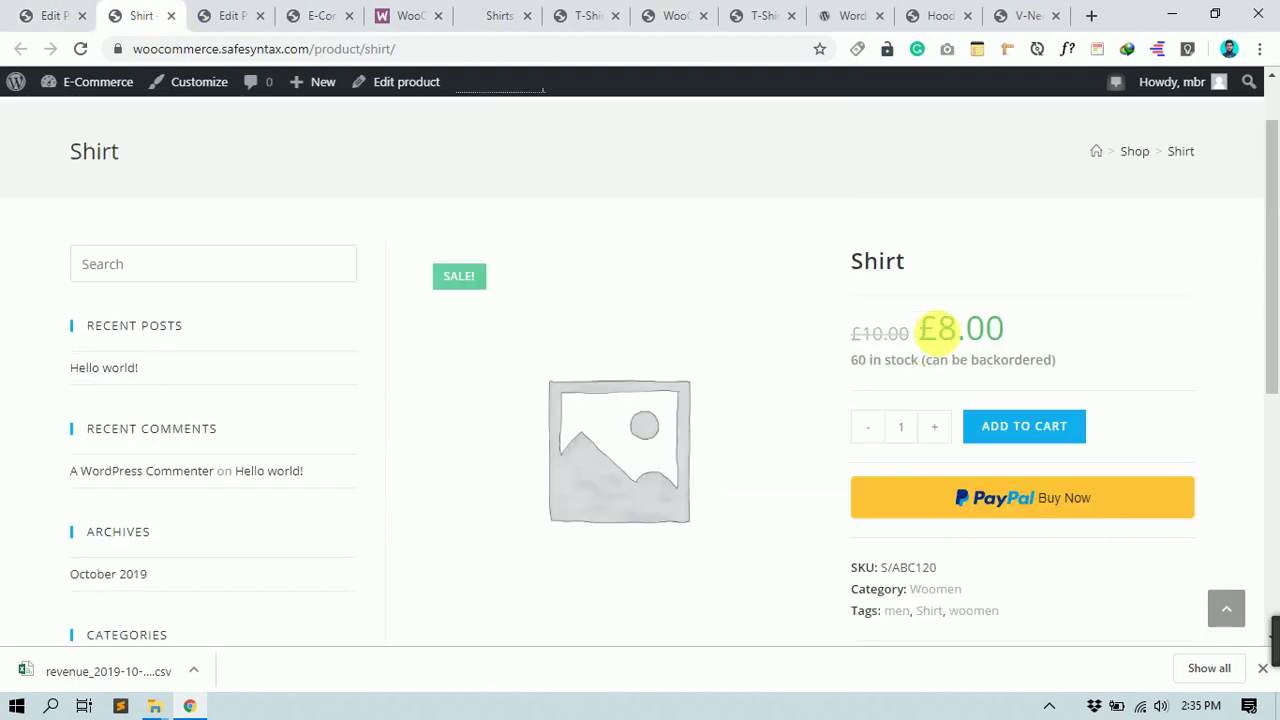
pyautogui.click(1030, 522)
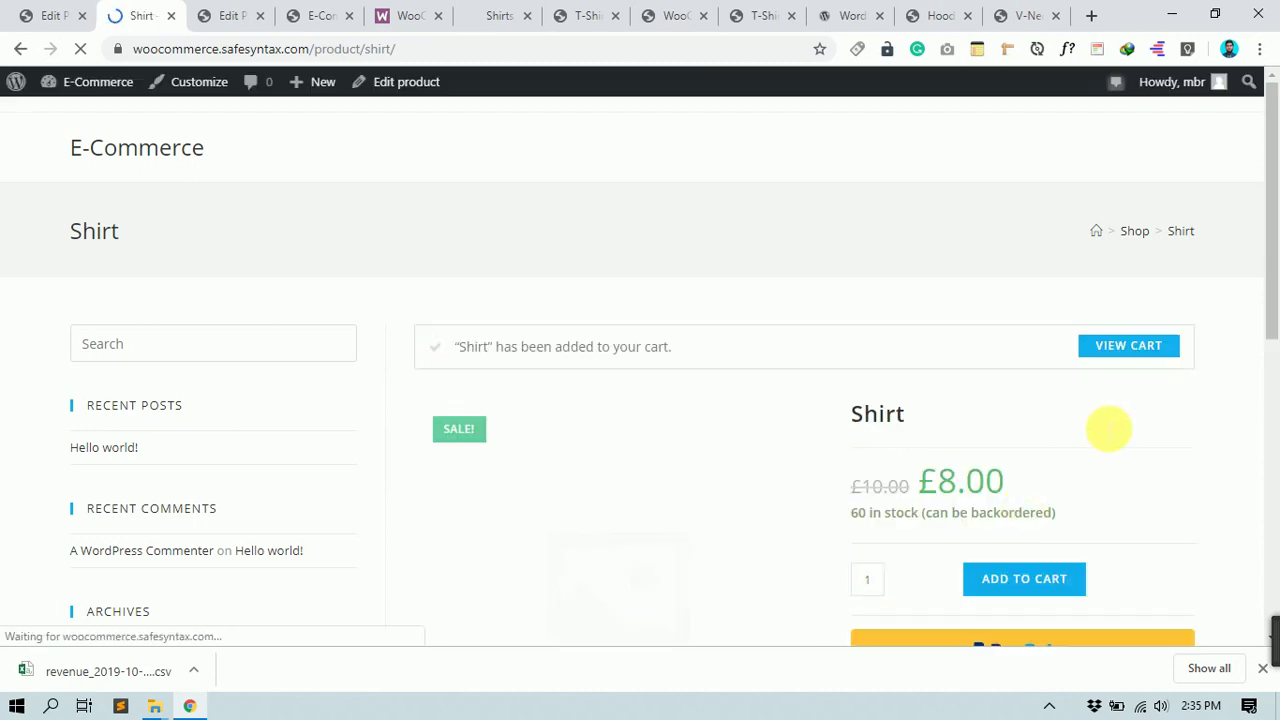
pyautogui.click(1143, 349)
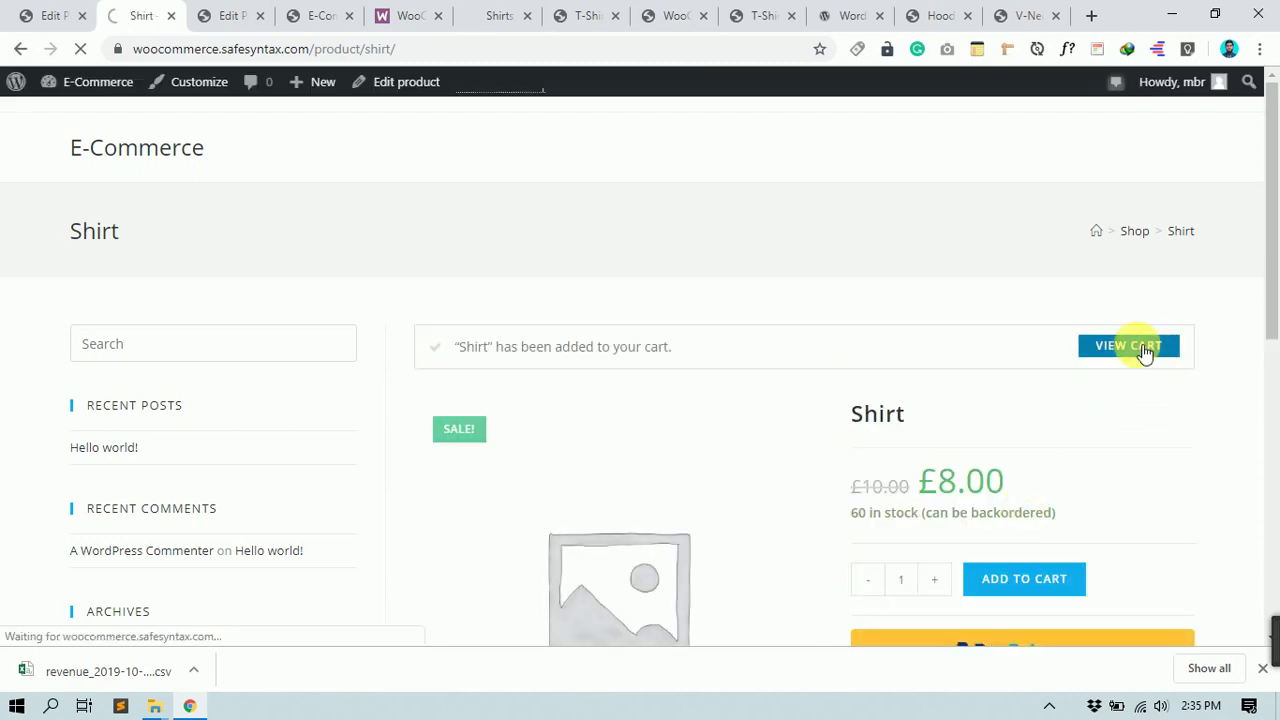
# Step: Examine the Shirt's cart line, the coupon field and the cart totals with shipping and VAT
pyautogui.scroll(-2, 457, 380)
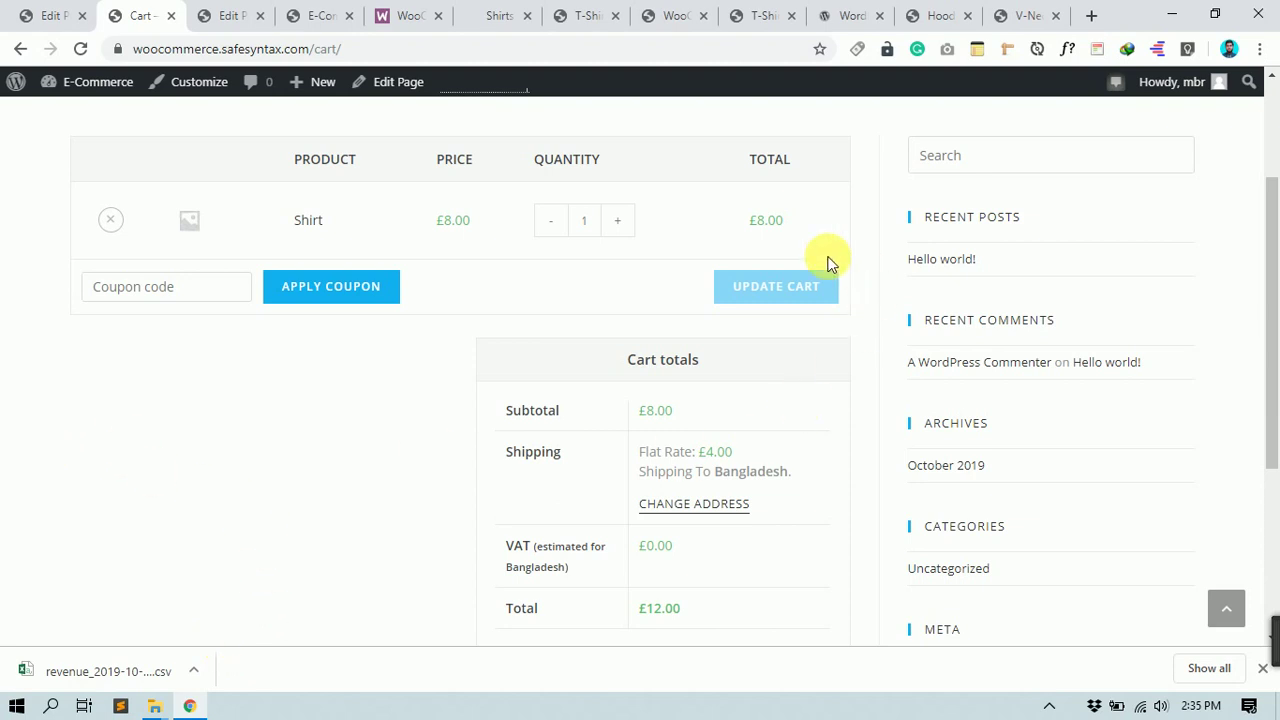
pyautogui.scroll(1, 620, 193)
pyautogui.scroll(1, 369, 366)
pyautogui.scroll(-3, 410, 480)
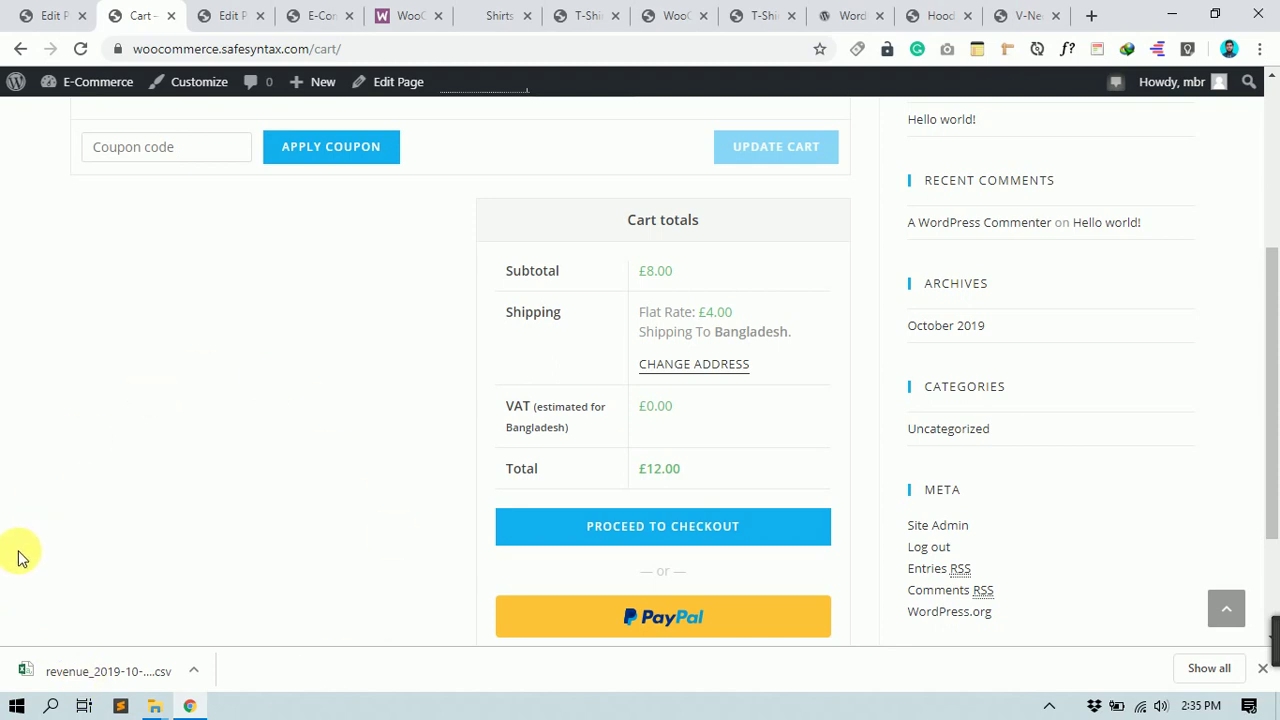
# Step: Return to editing the Shirt product and check the empty upsells and cross-sells product searches
pyautogui.click(72, 15)
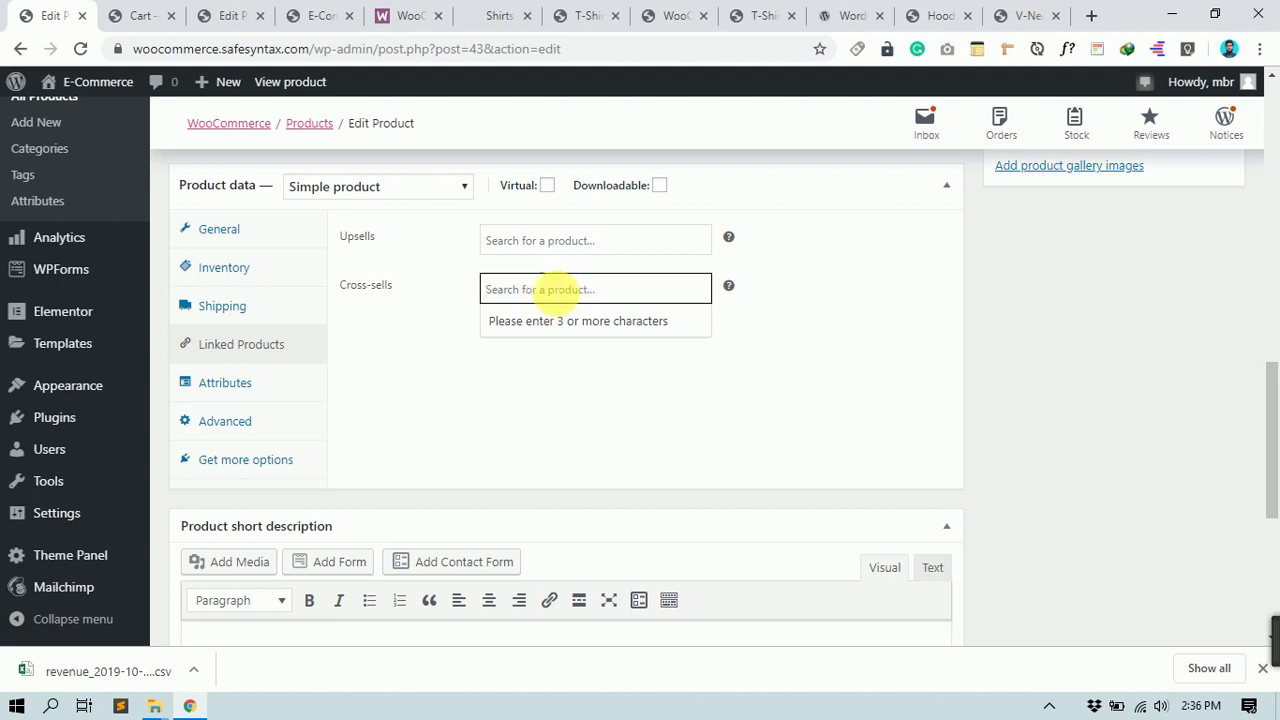
pyautogui.click(570, 300)
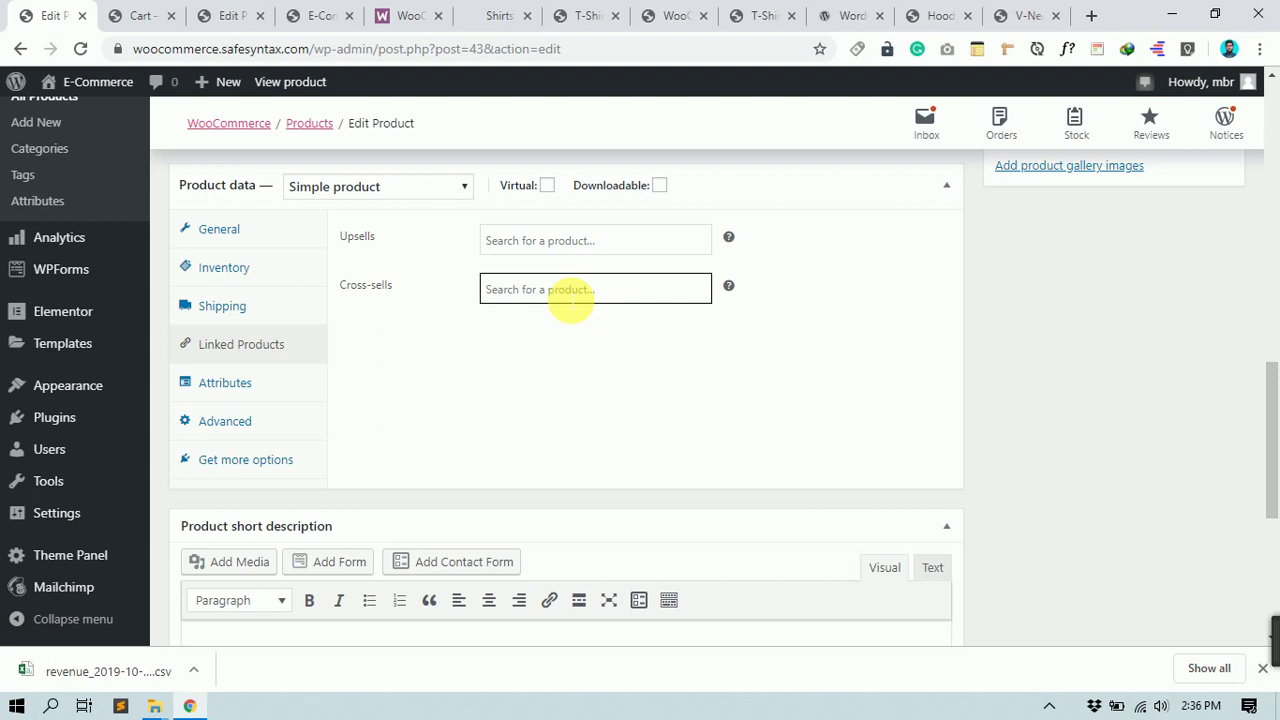
pyautogui.click(586, 250)
pyautogui.click(557, 292)
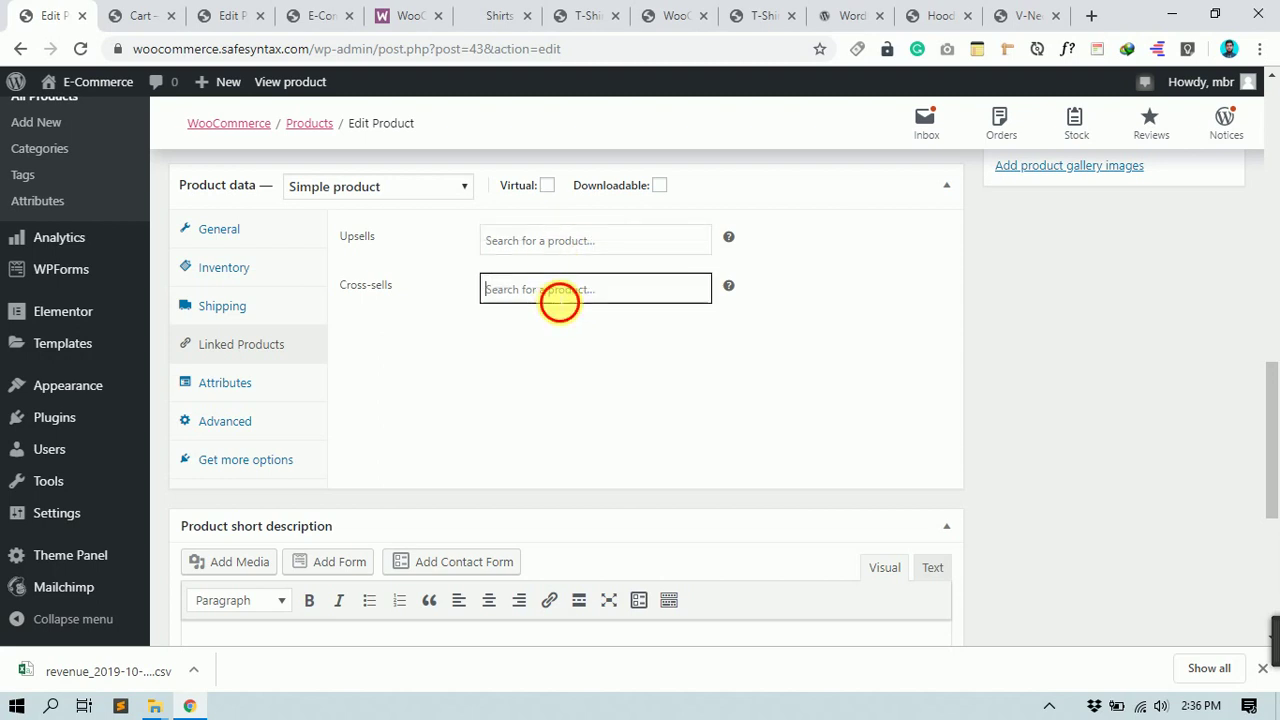
pyautogui.click(491, 481)
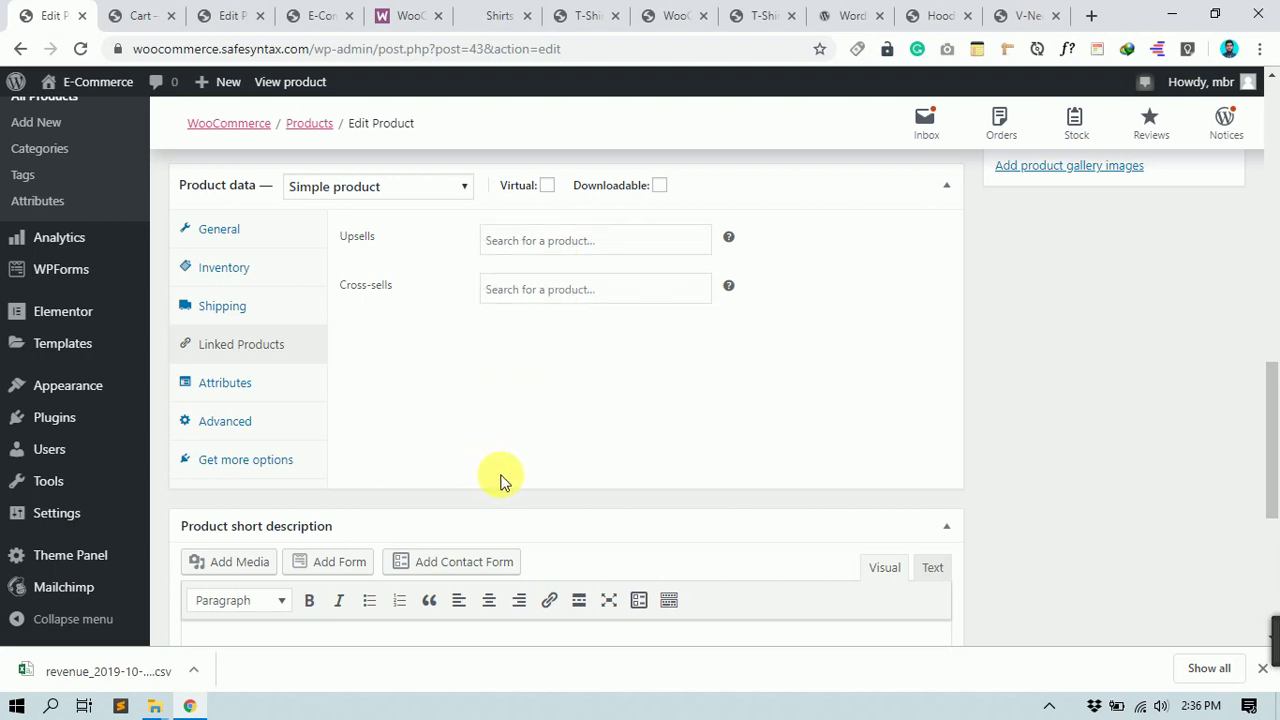
# Step: Open the Shirt's attributes settings and examine the selectable attributes and the available product types
pyautogui.click(255, 393)
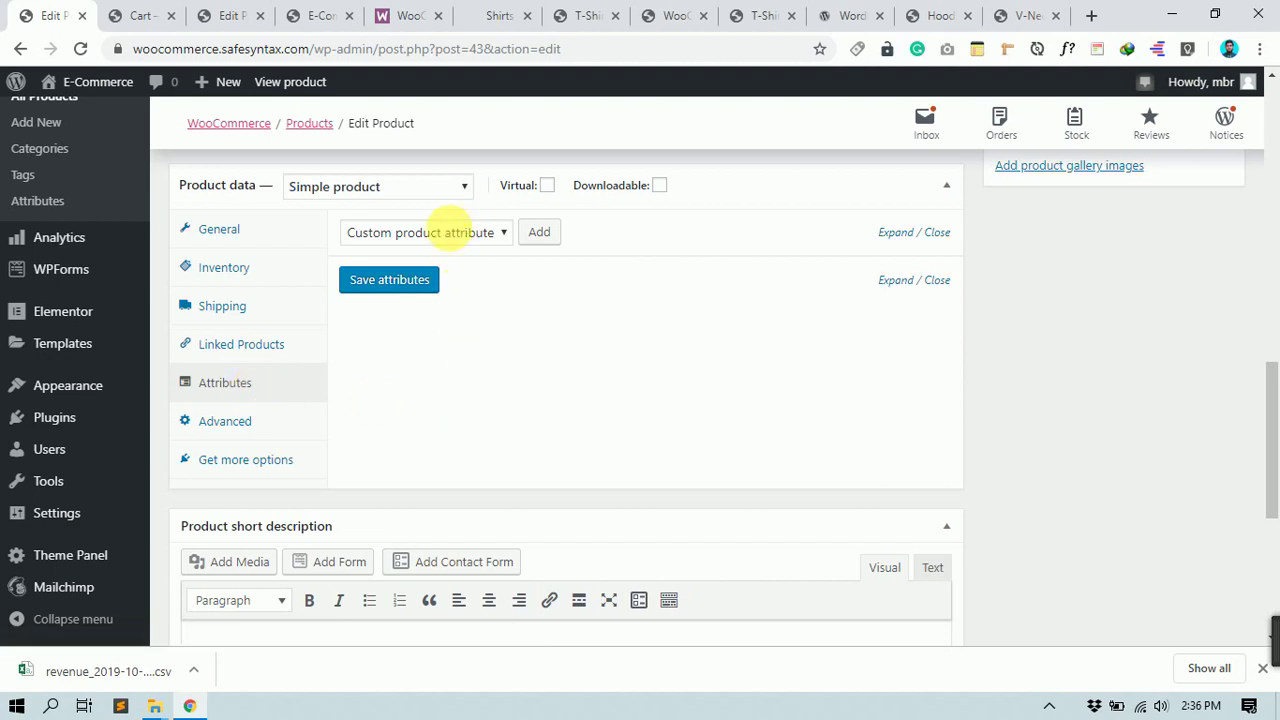
pyautogui.click(449, 232)
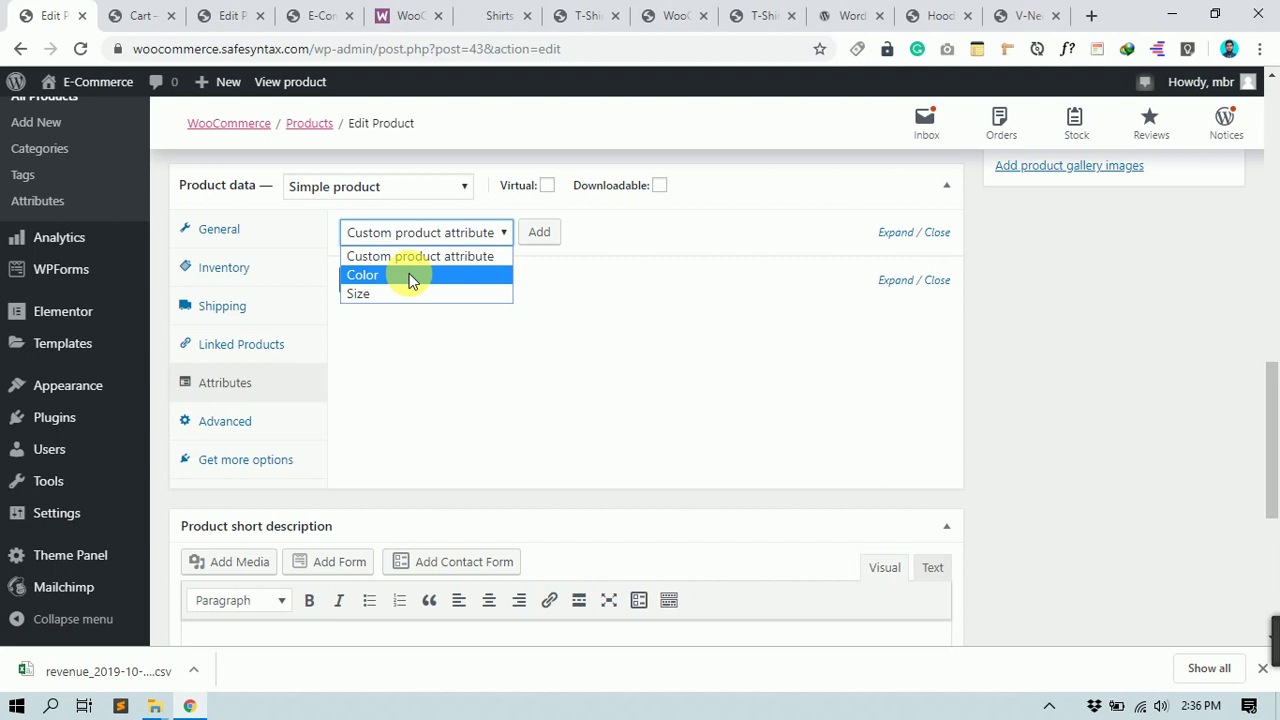
pyautogui.click(523, 374)
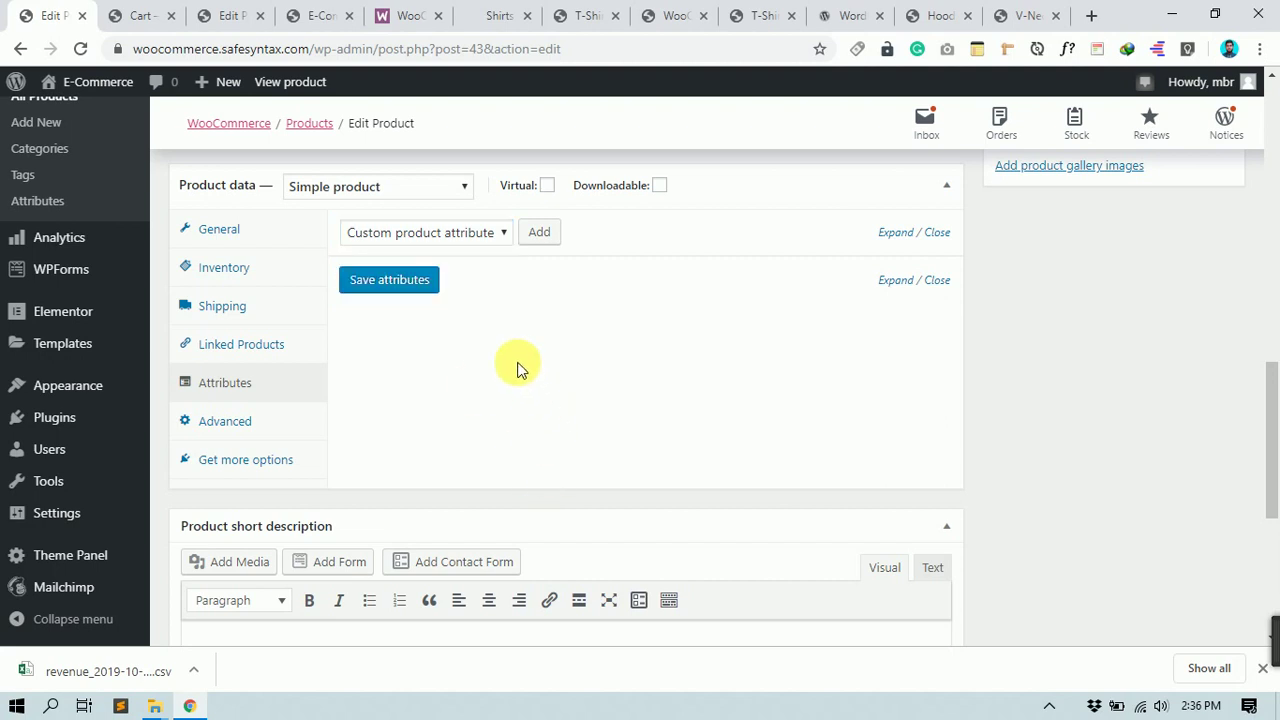
pyautogui.click(466, 236)
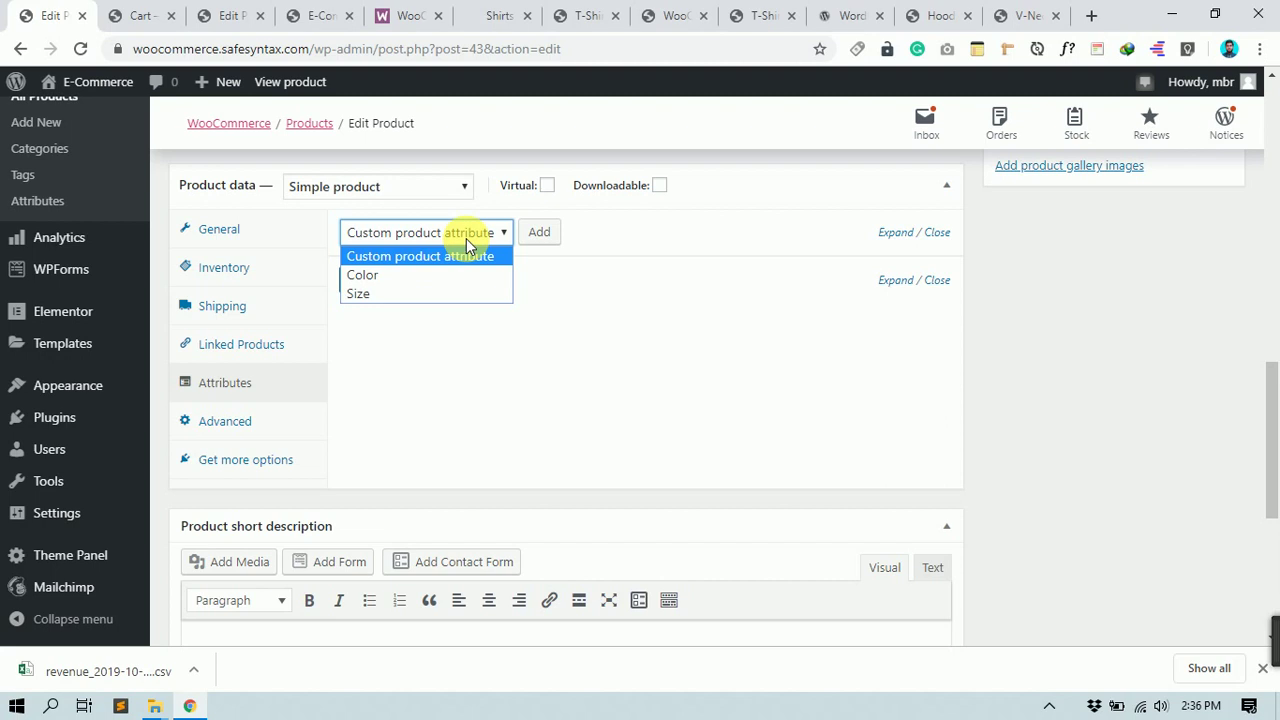
pyautogui.click(591, 429)
pyautogui.click(370, 188)
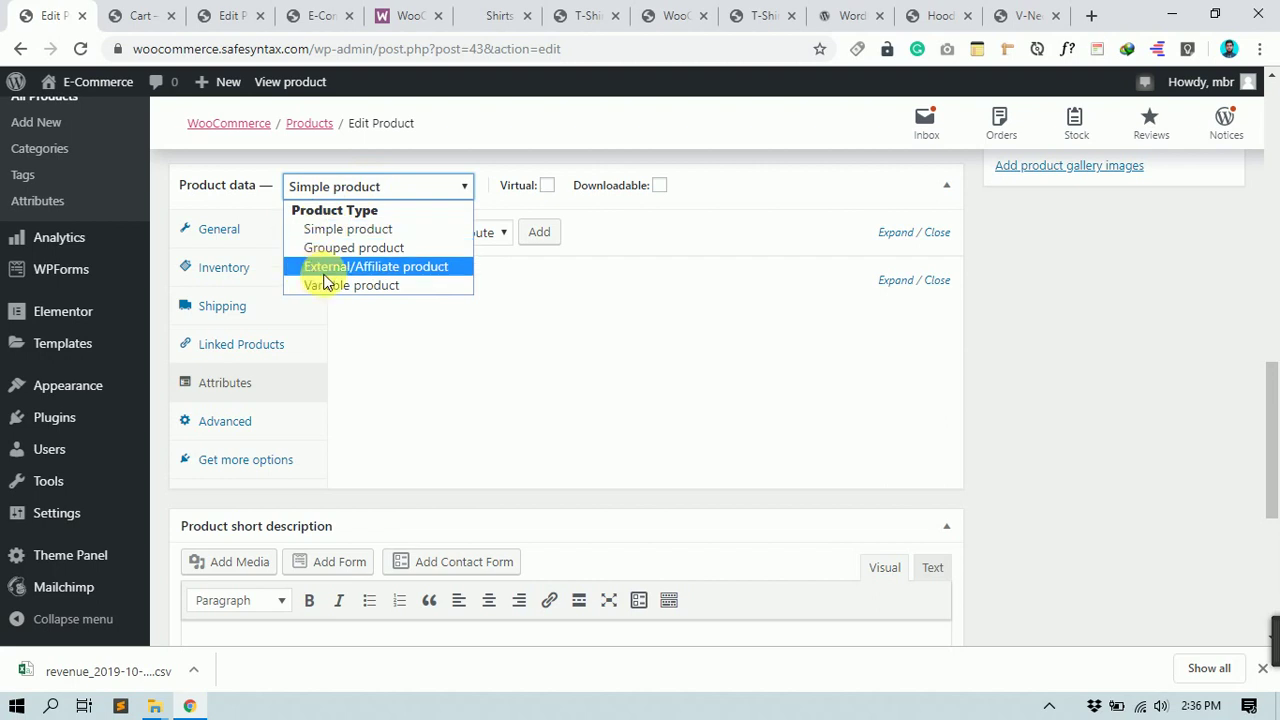
pyautogui.click(602, 438)
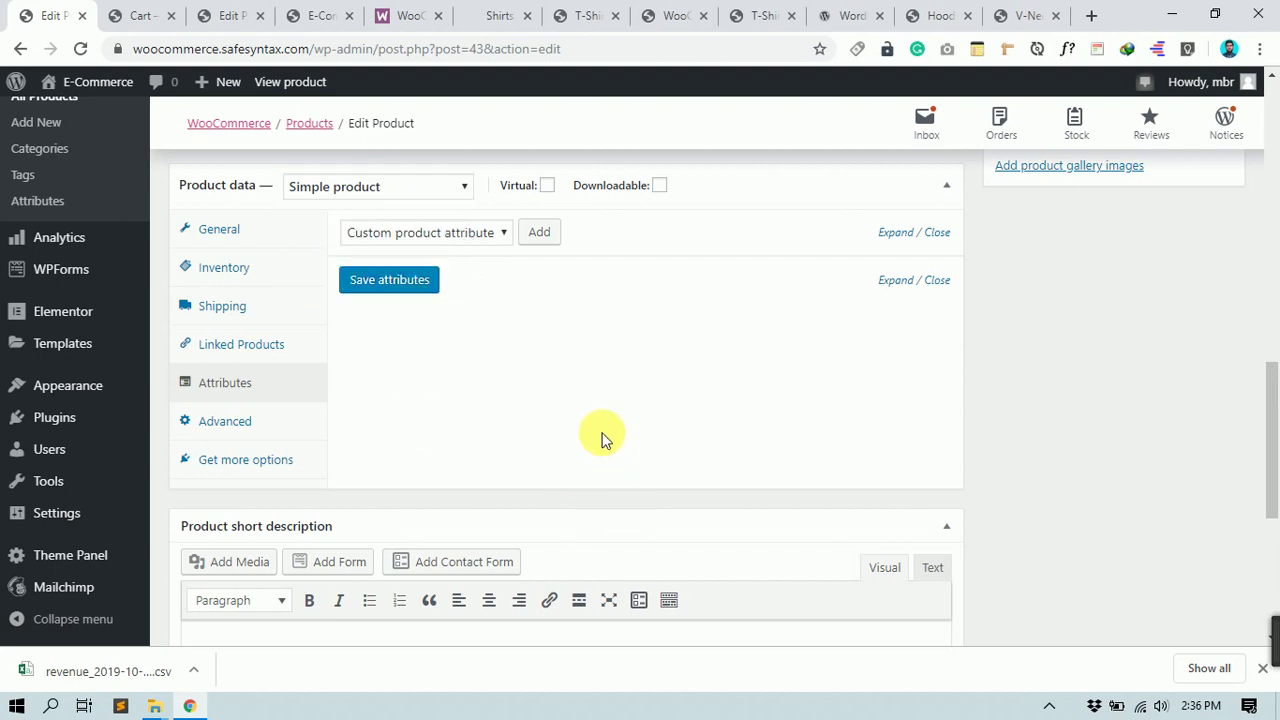
pyautogui.click(503, 232)
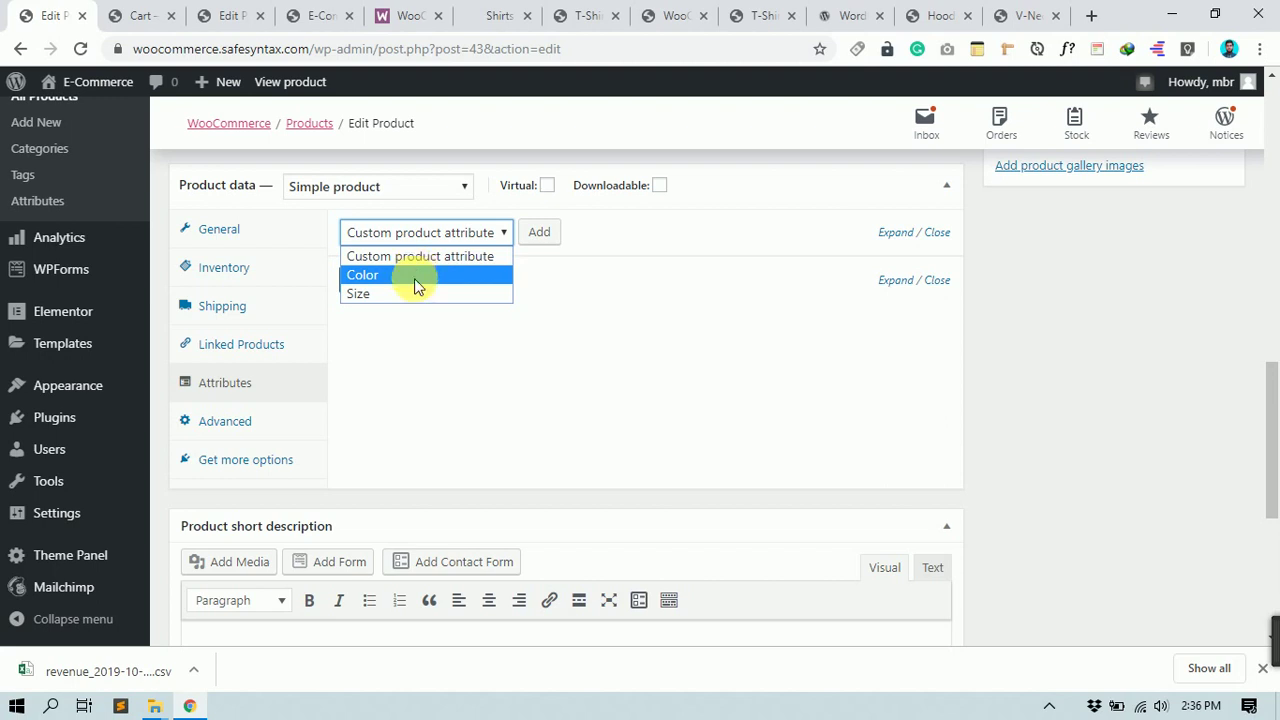
pyautogui.press('Down')
# Step: Look through the open store pages, including the WordPress Pennant and Hoodie with Zipper, for a product with selectable attributes
pyautogui.click(145, 14)
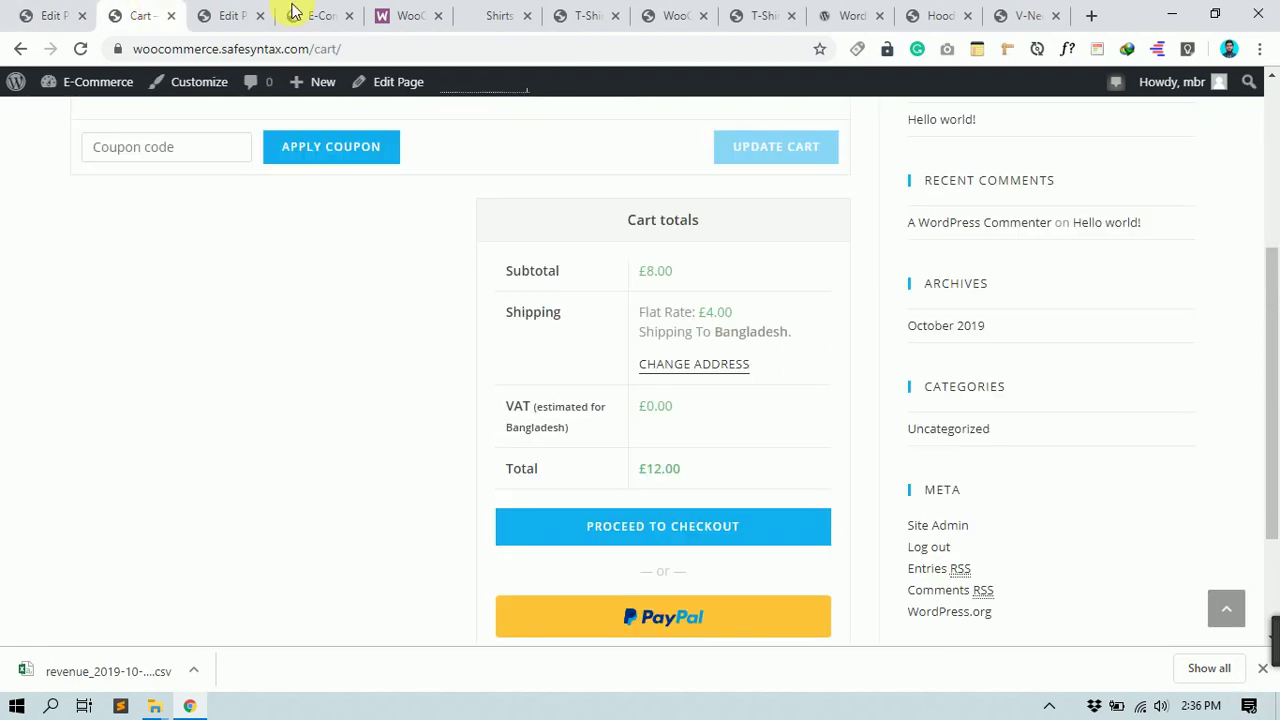
pyautogui.scroll(5, 1032, 316)
pyautogui.click(676, 12)
pyautogui.scroll(2, 851, 106)
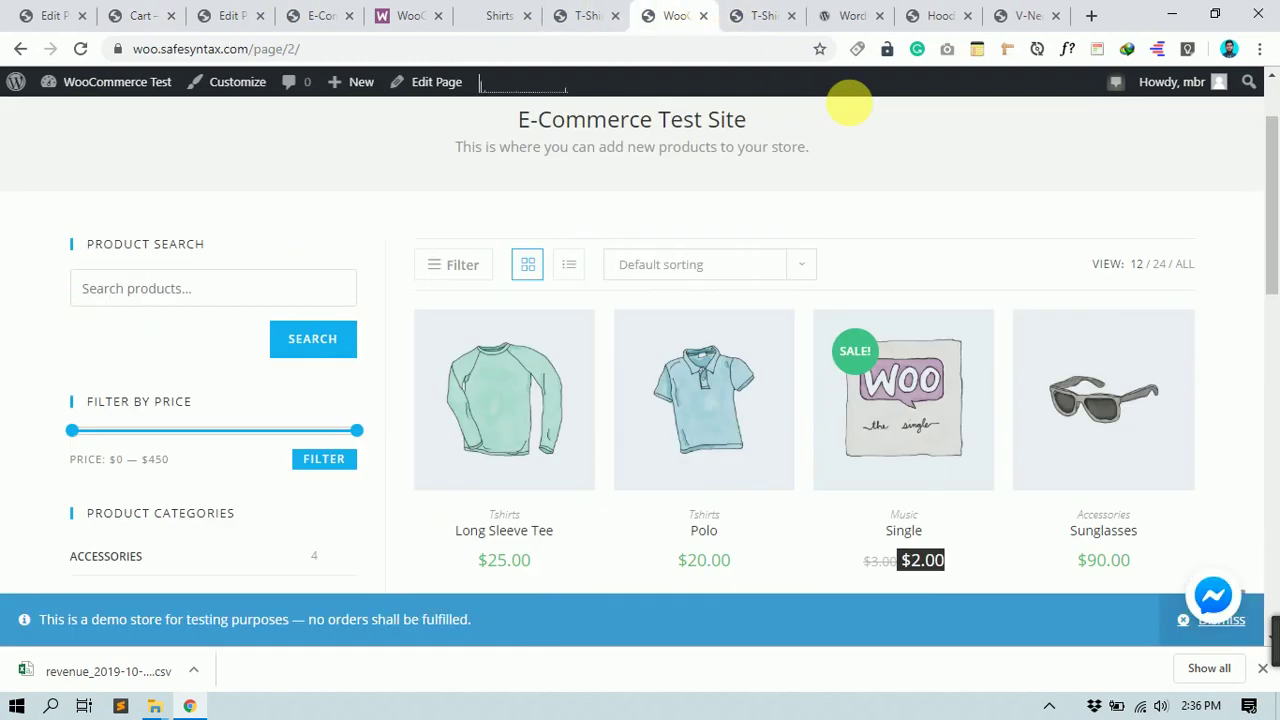
pyautogui.click(766, 14)
pyautogui.click(866, 12)
pyautogui.scroll(3, 1006, 363)
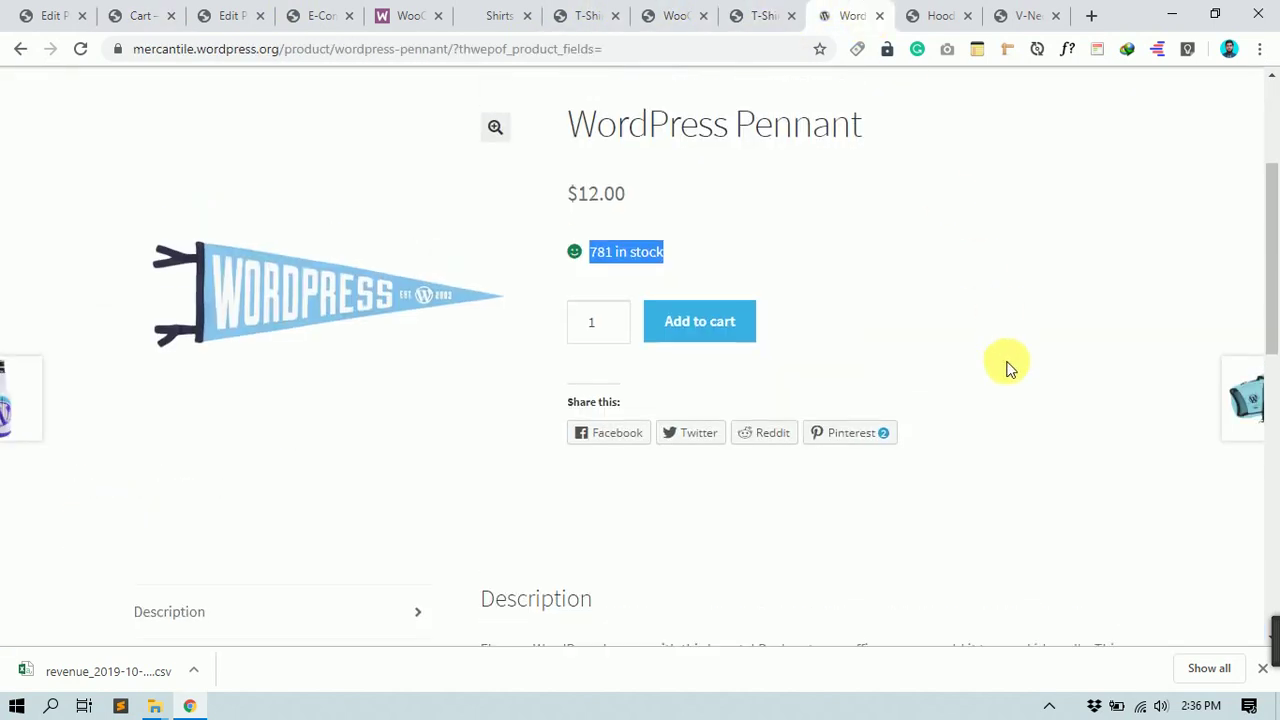
pyautogui.click(930, 12)
pyautogui.scroll(8, 1051, 463)
pyautogui.scroll(-3, 1051, 463)
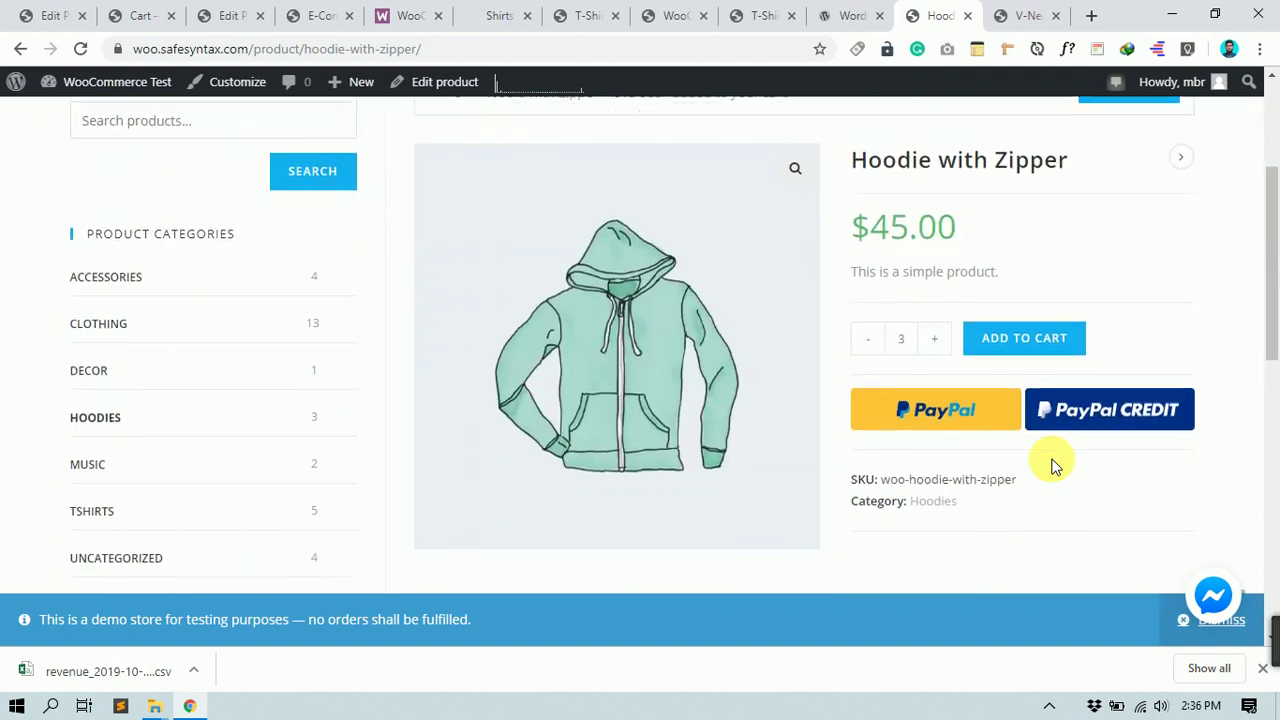
# Step: On the V-Neck T-Shirt store page, try the color Blue with size Large, and switch the color to Green
pyautogui.click(1020, 13)
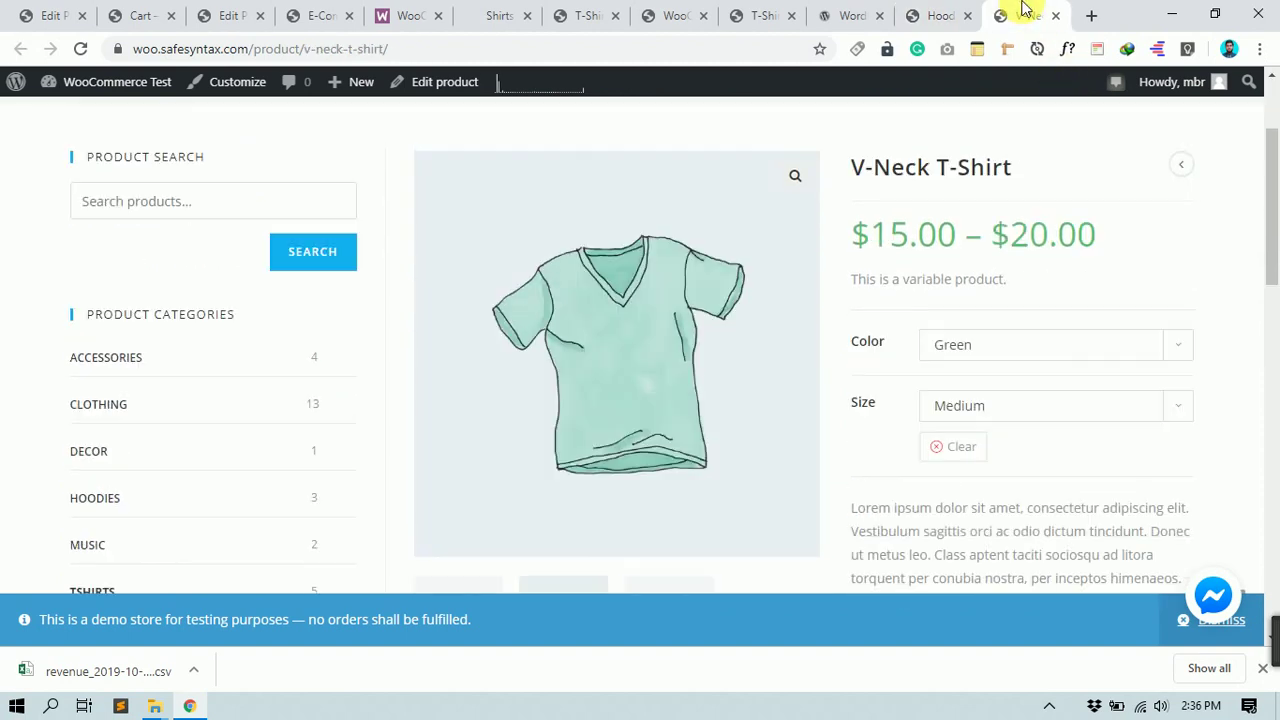
pyautogui.click(1014, 342)
pyautogui.click(967, 397)
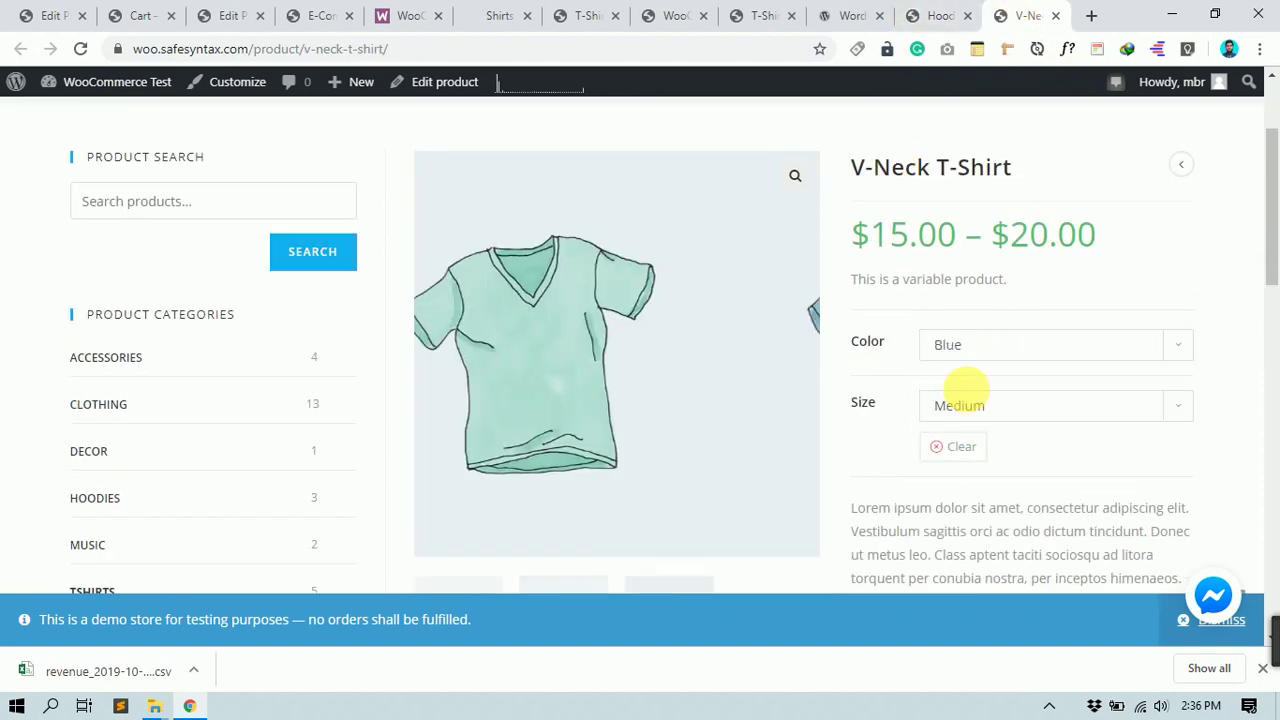
pyautogui.click(991, 406)
pyautogui.click(990, 458)
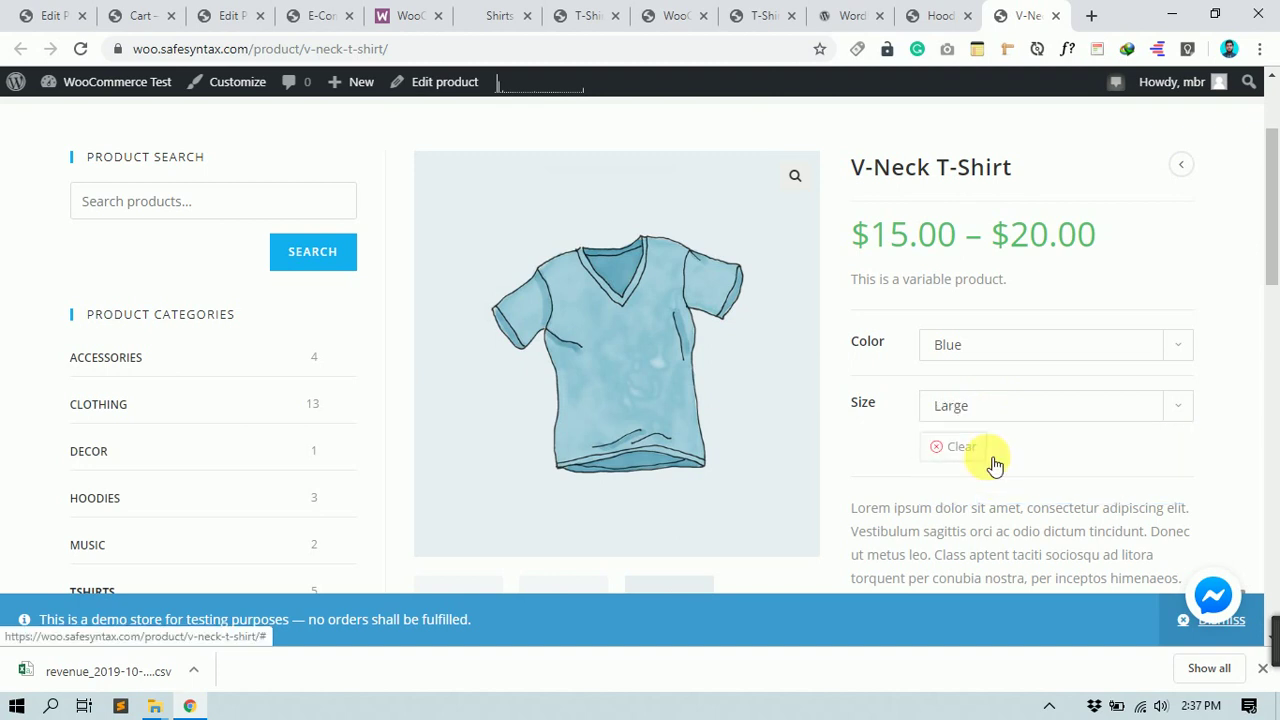
pyautogui.click(1032, 344)
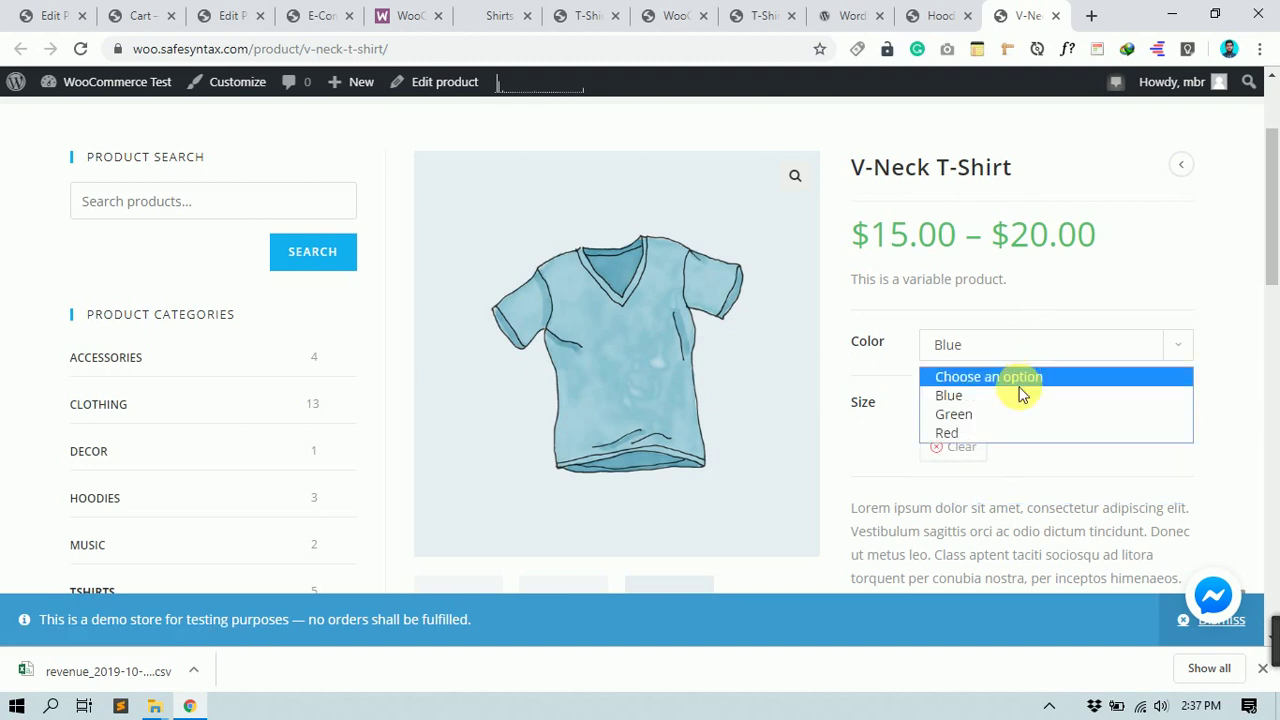
pyautogui.click(1010, 420)
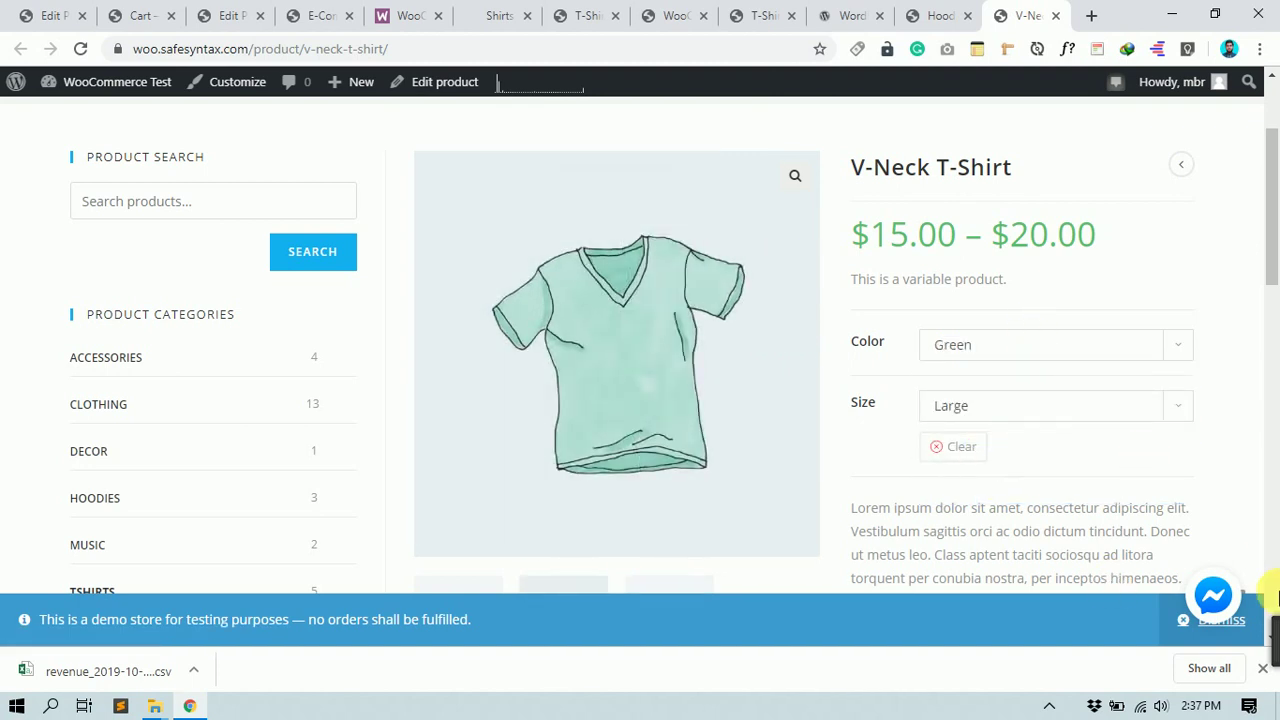
# Step: Compare the simple Hoodie with Zipper, T-Shirt and T-Shirt with Logo pages with the variable V-Neck T-Shirt page
pyautogui.click(58, 16)
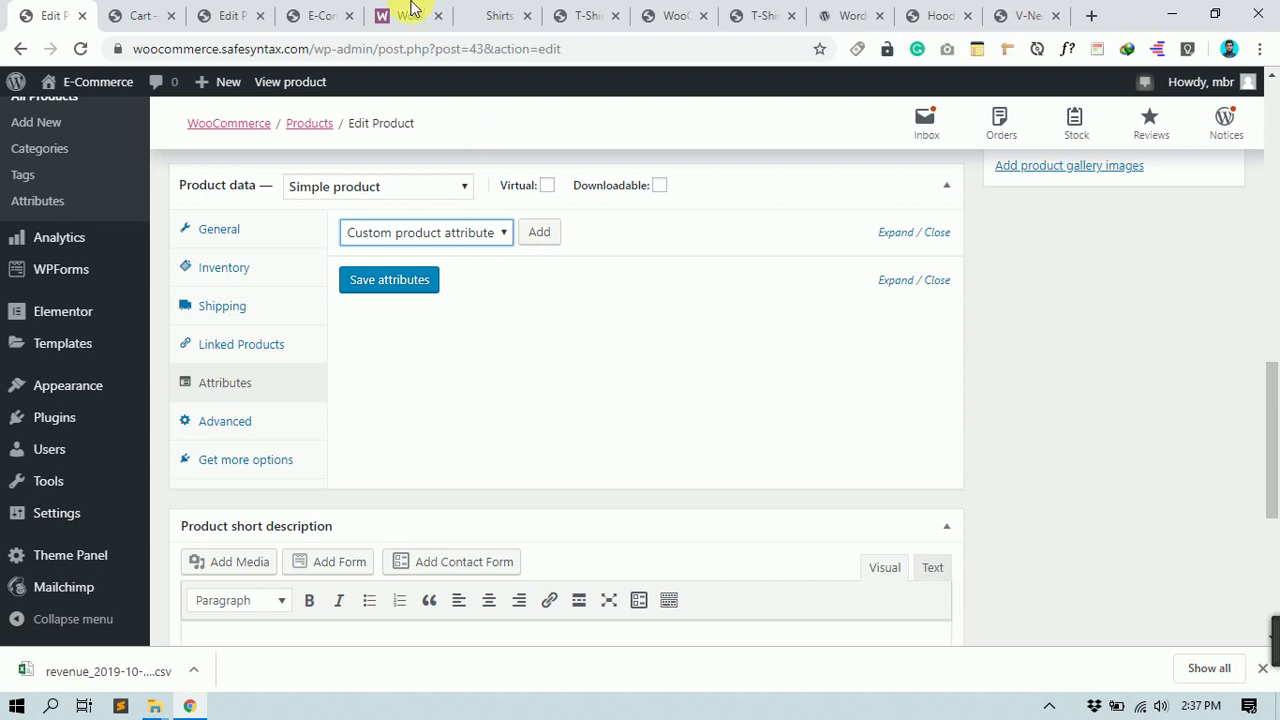
pyautogui.click(318, 10)
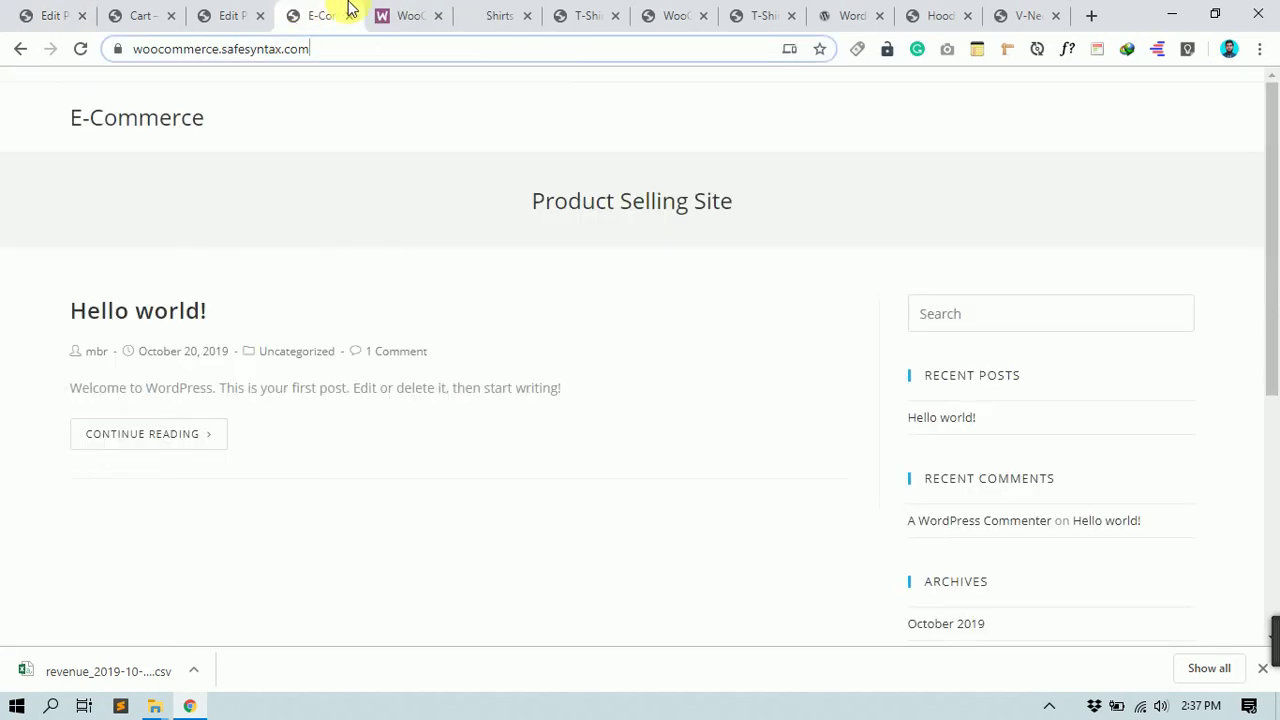
pyautogui.click(858, 12)
pyautogui.click(918, 12)
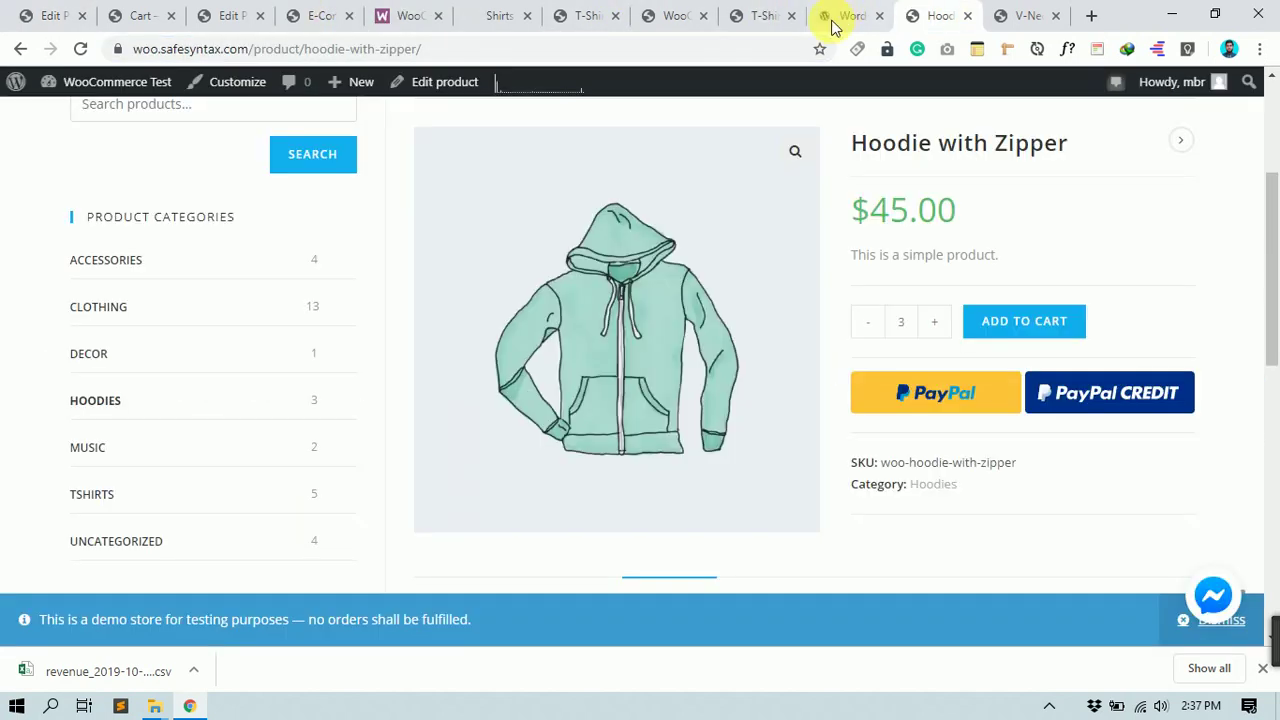
pyautogui.click(748, 15)
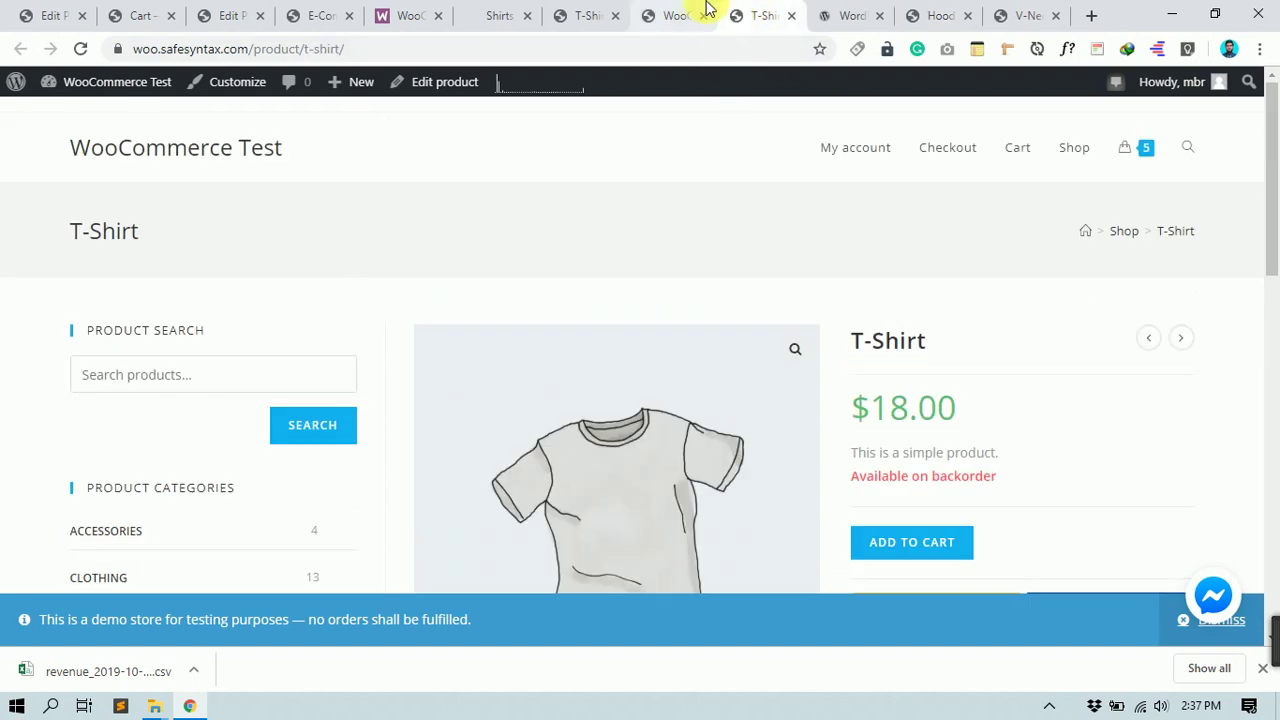
pyautogui.click(692, 10)
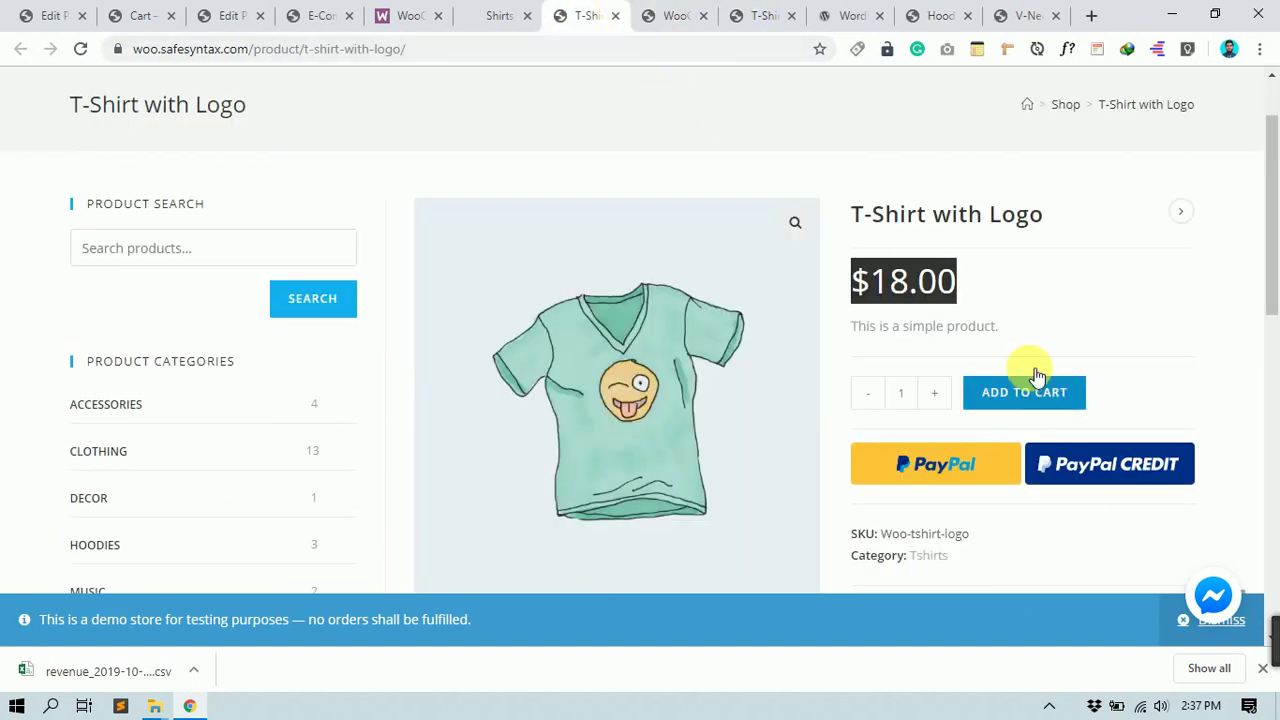
pyautogui.click(1028, 14)
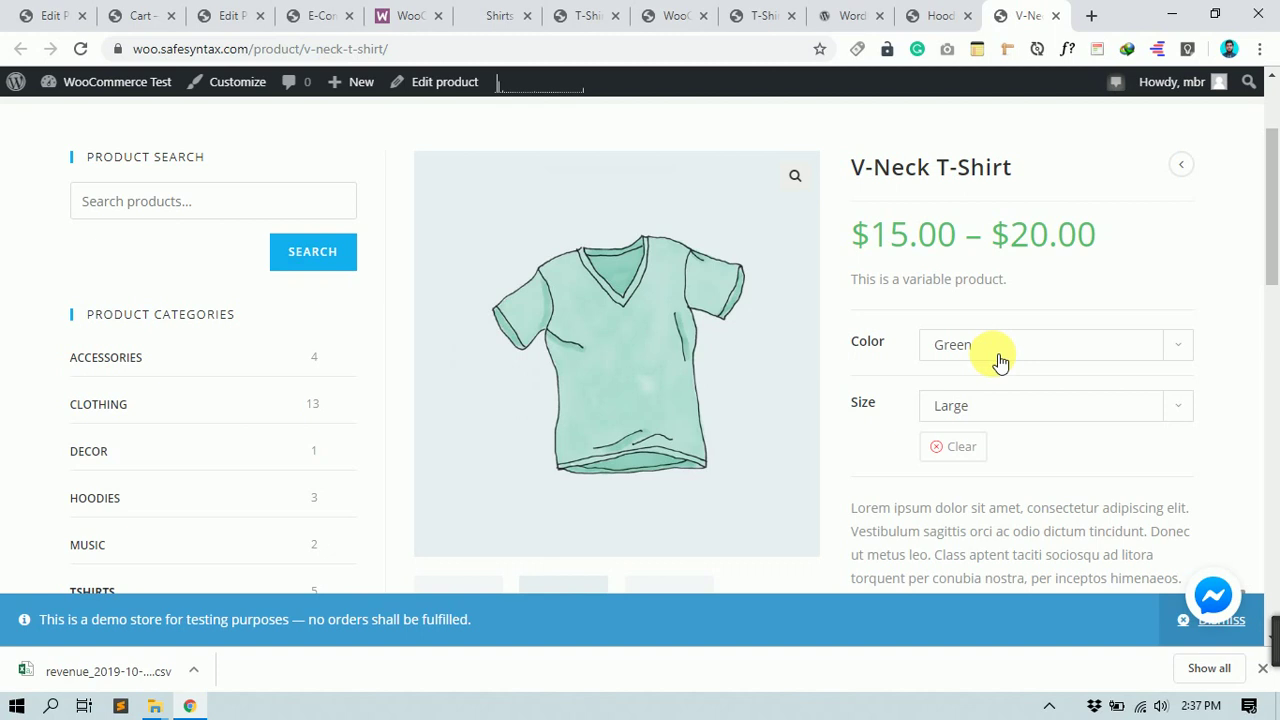
# Step: Try the Variable product type in the Shirt editor and switch it back to Simple product
pyautogui.click(45, 13)
pyautogui.click(397, 186)
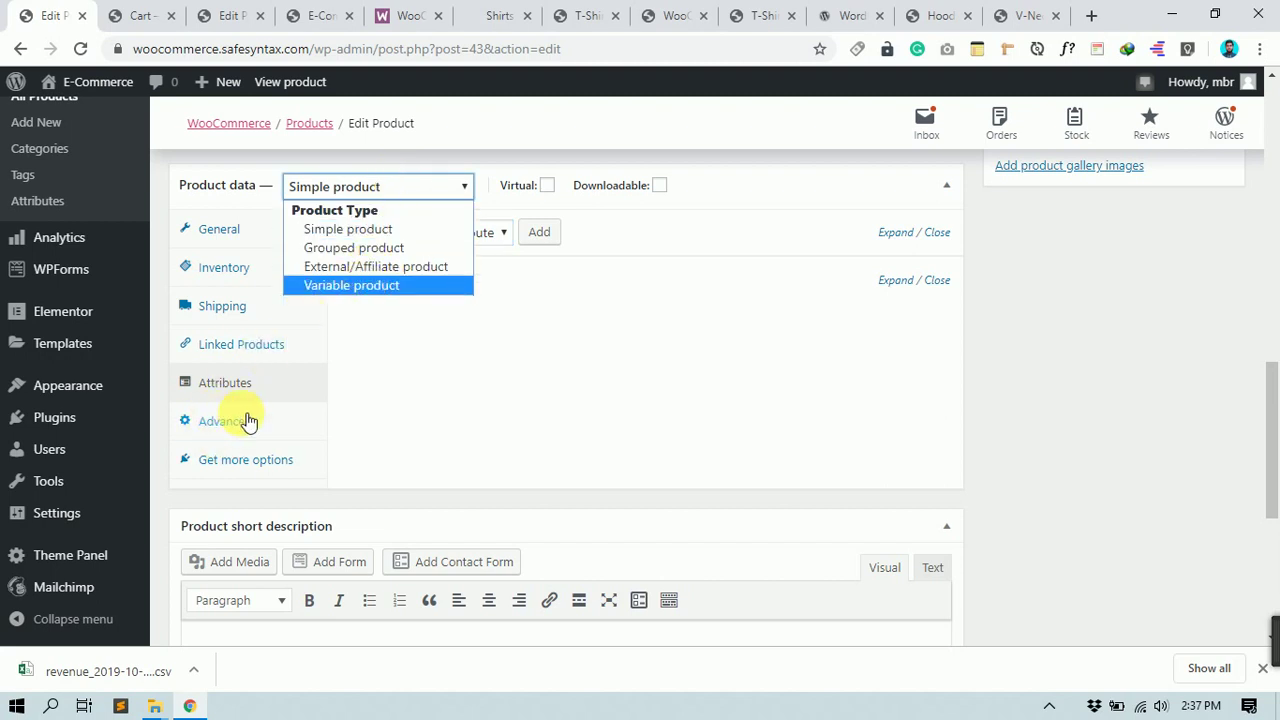
pyautogui.click(366, 287)
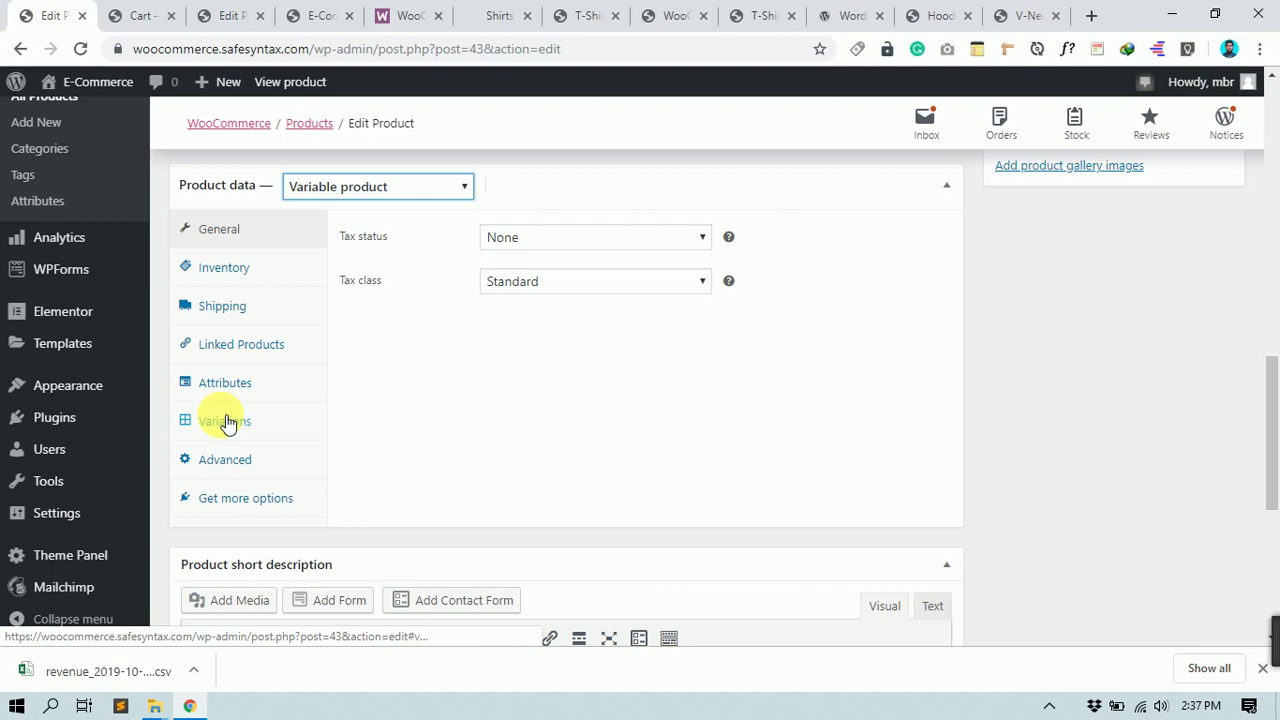
pyautogui.click(376, 187)
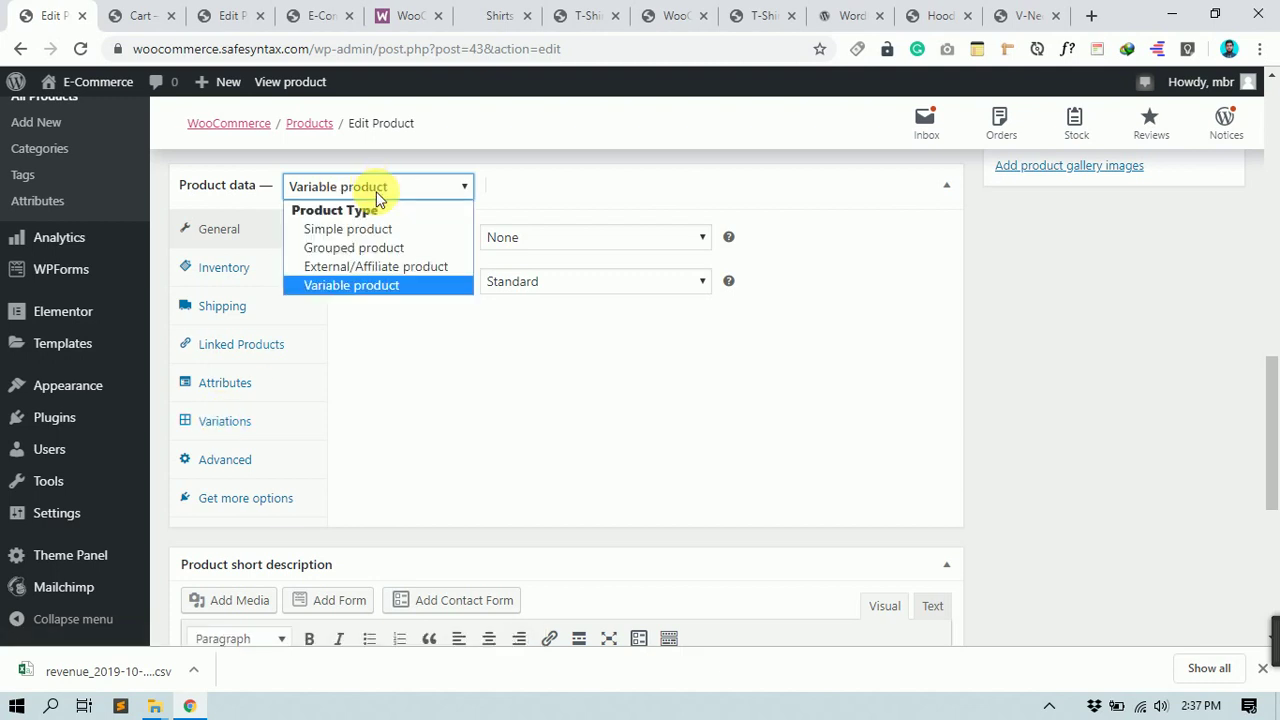
pyautogui.click(359, 227)
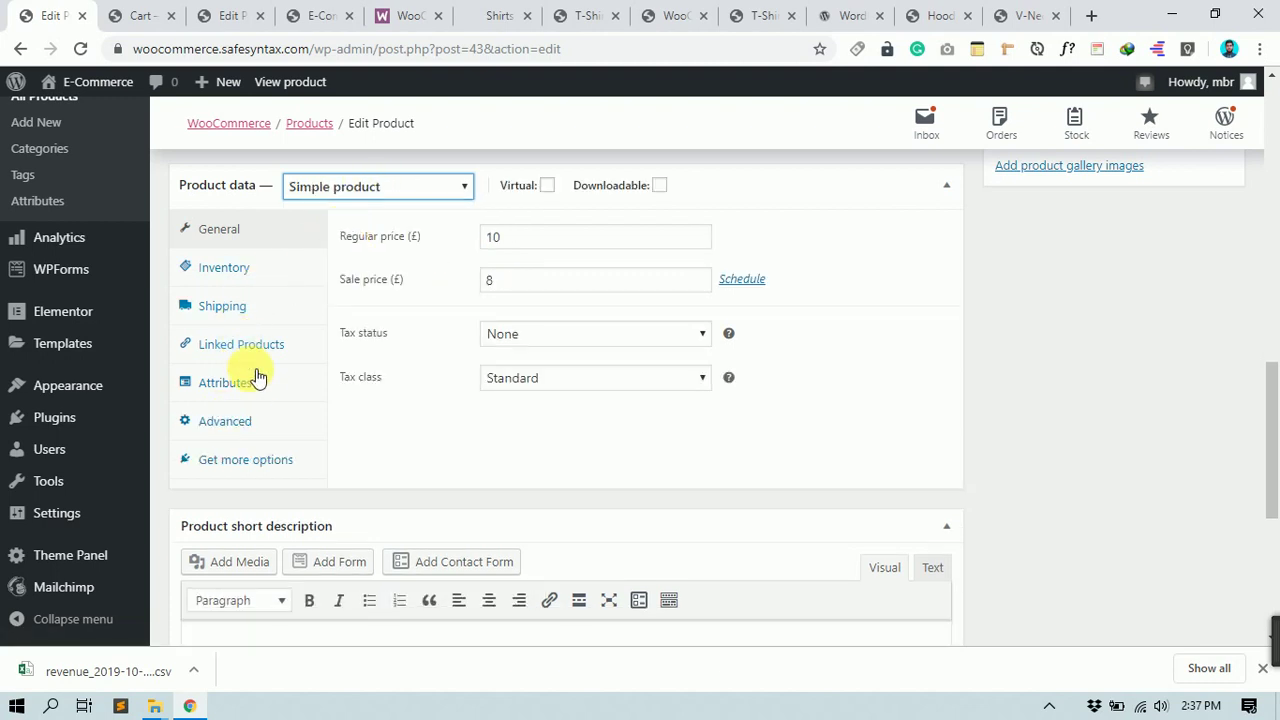
# Step: Add the Color attribute to the Shirt product with the values Green and Red
pyautogui.click(230, 383)
pyautogui.click(480, 235)
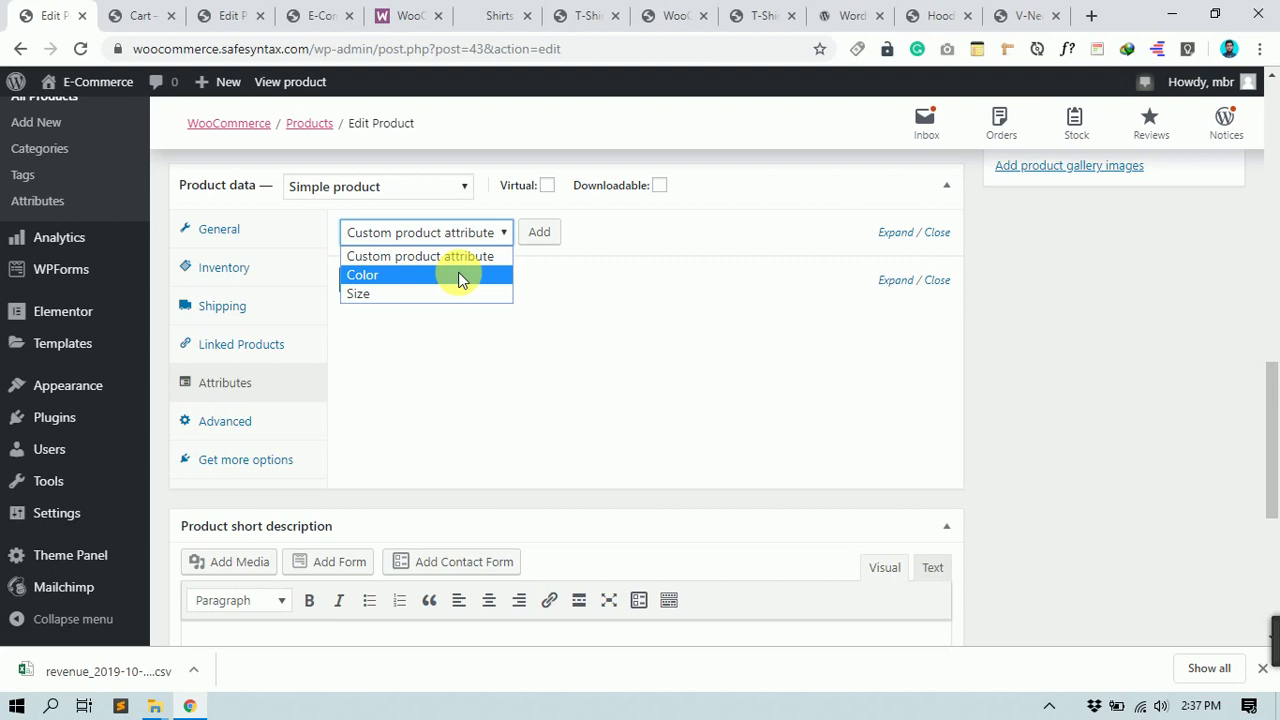
pyautogui.click(637, 366)
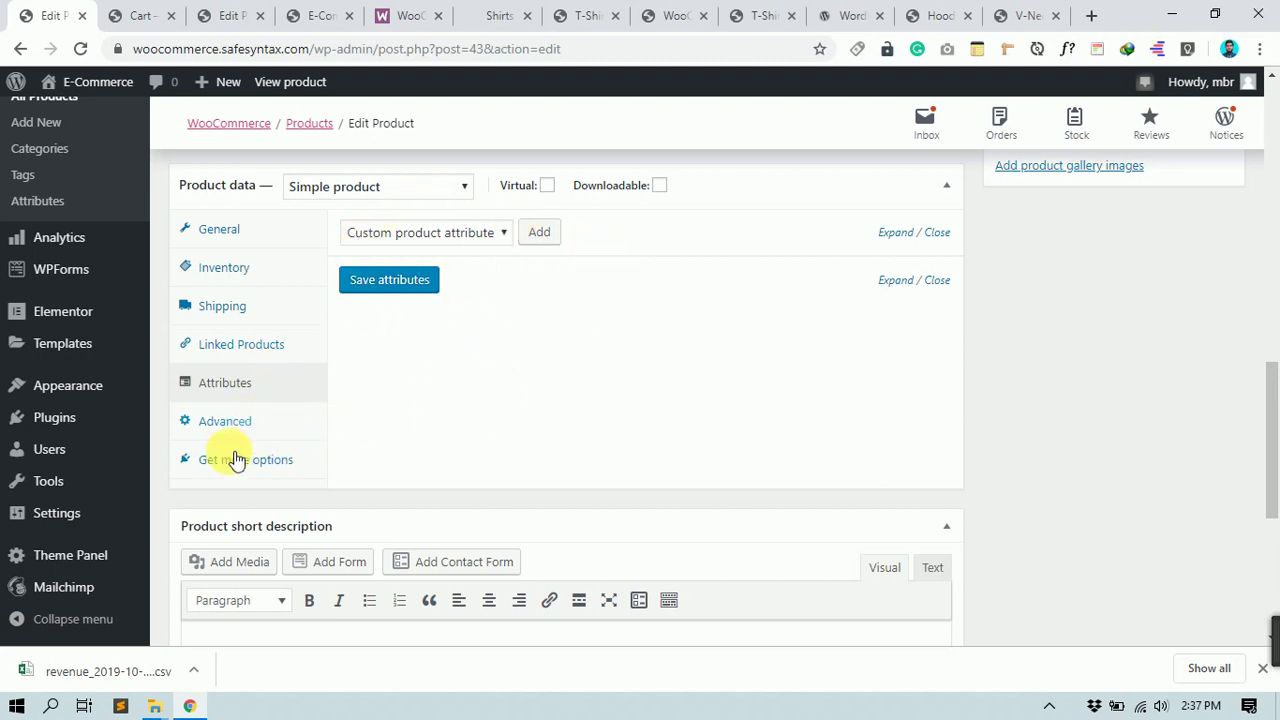
pyautogui.click(472, 233)
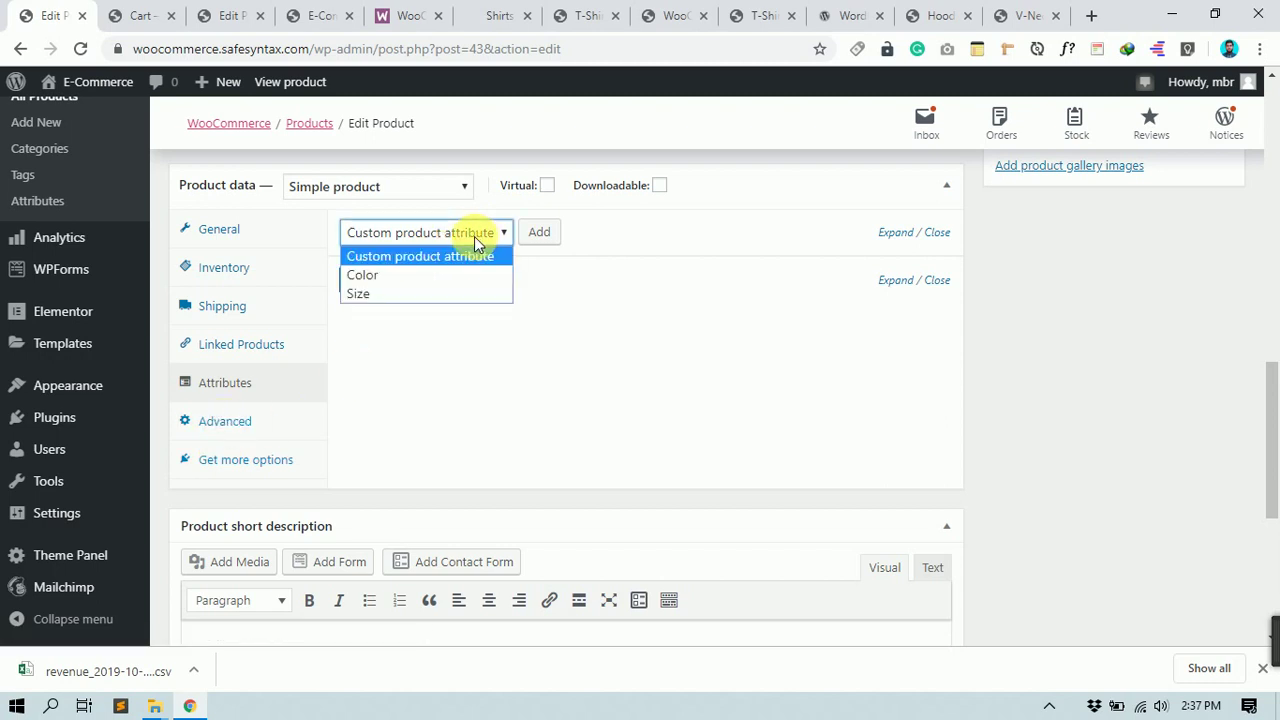
pyautogui.click(432, 276)
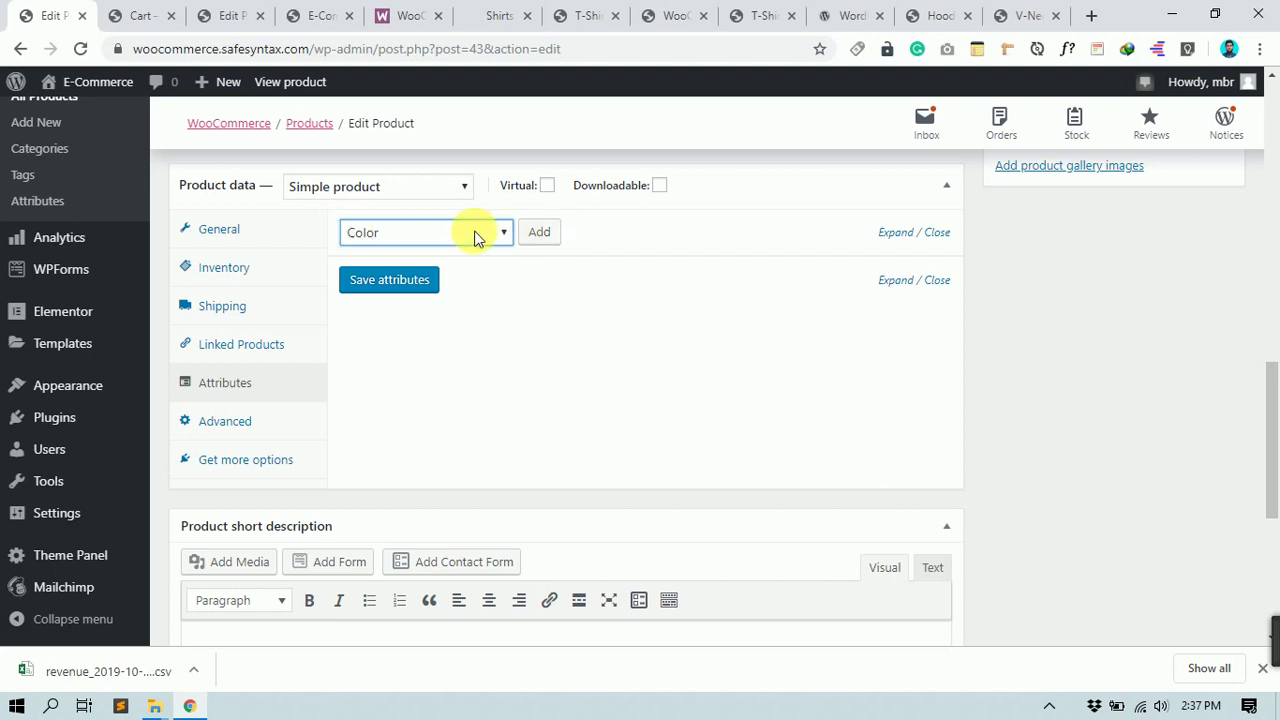
pyautogui.click(537, 233)
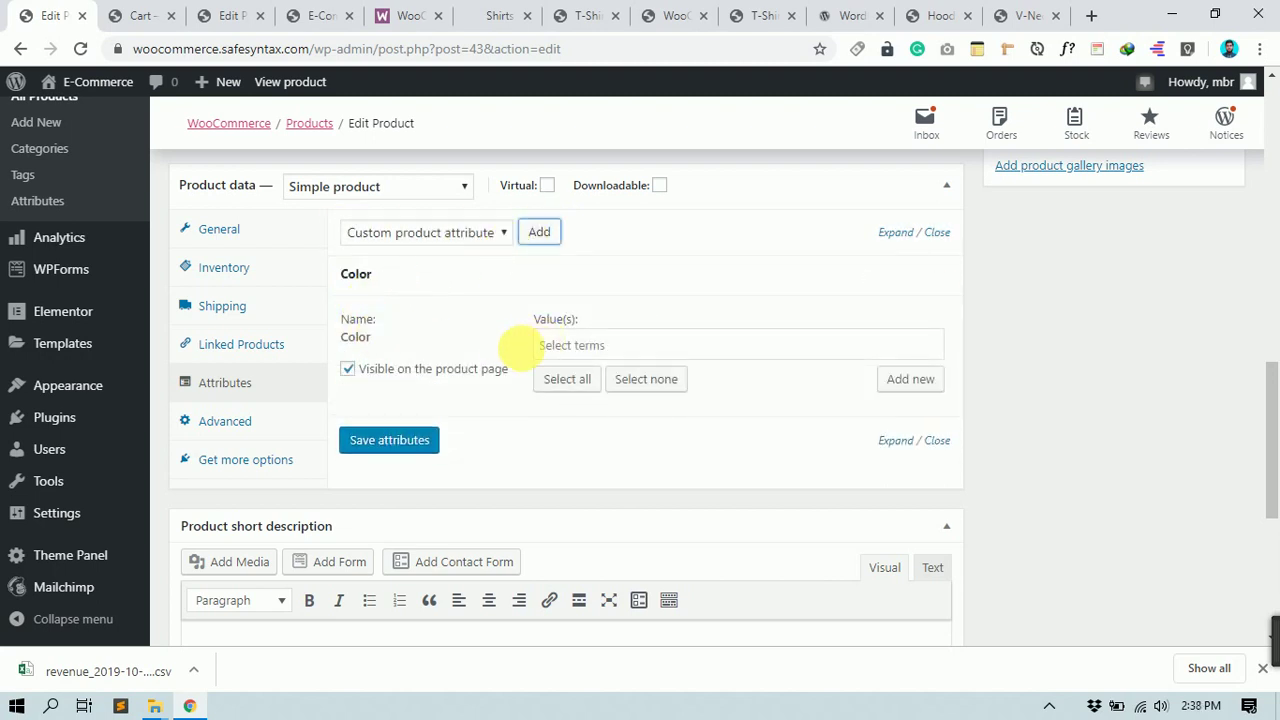
pyautogui.click(657, 345)
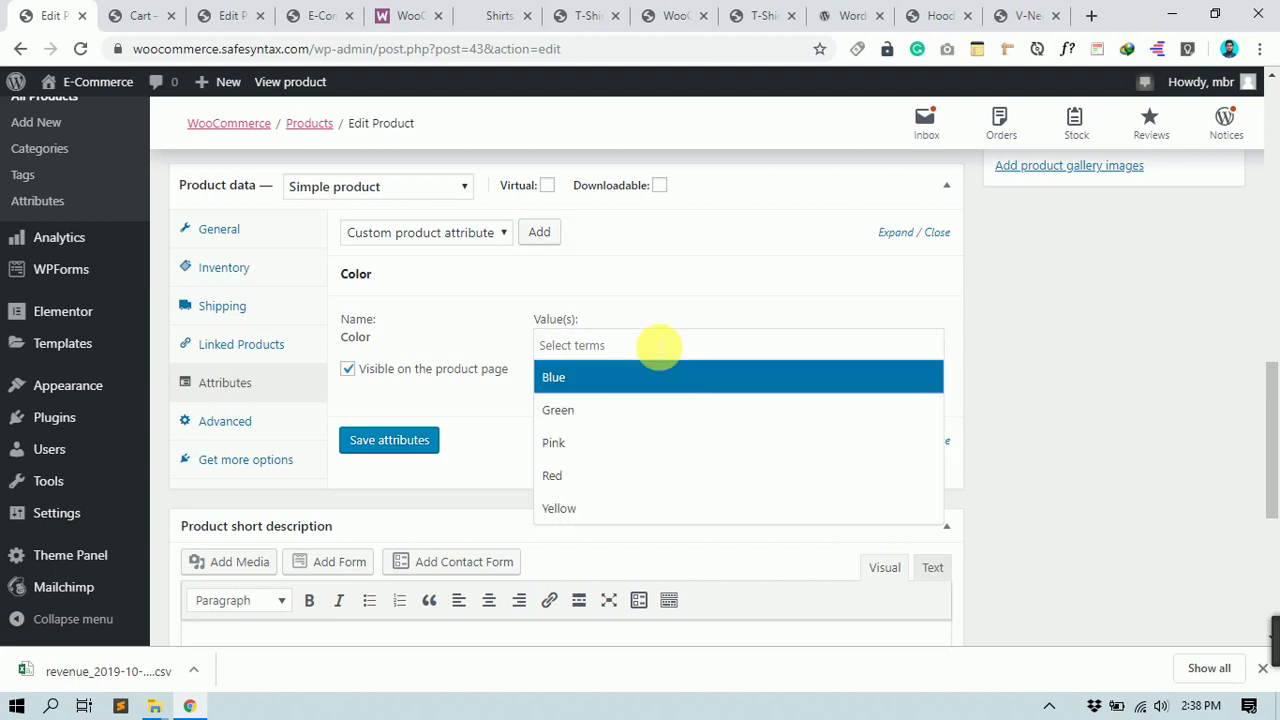
pyautogui.click(609, 416)
pyautogui.click(663, 343)
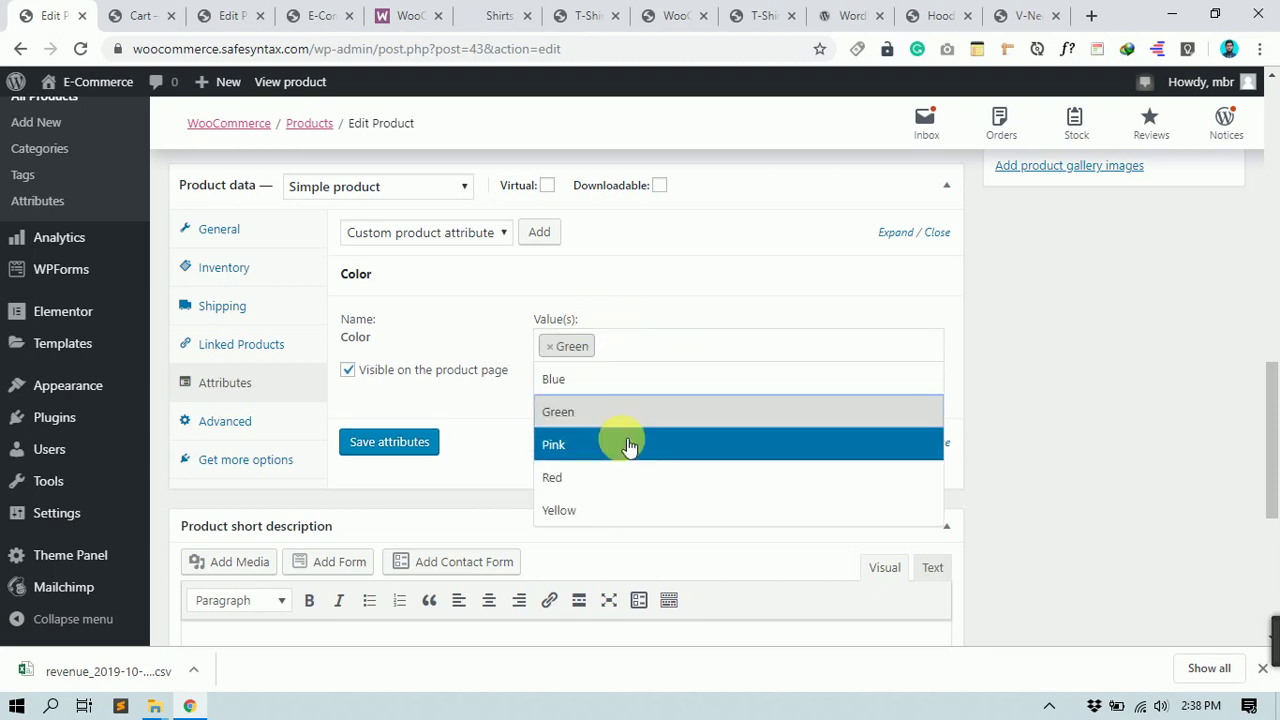
pyautogui.click(606, 480)
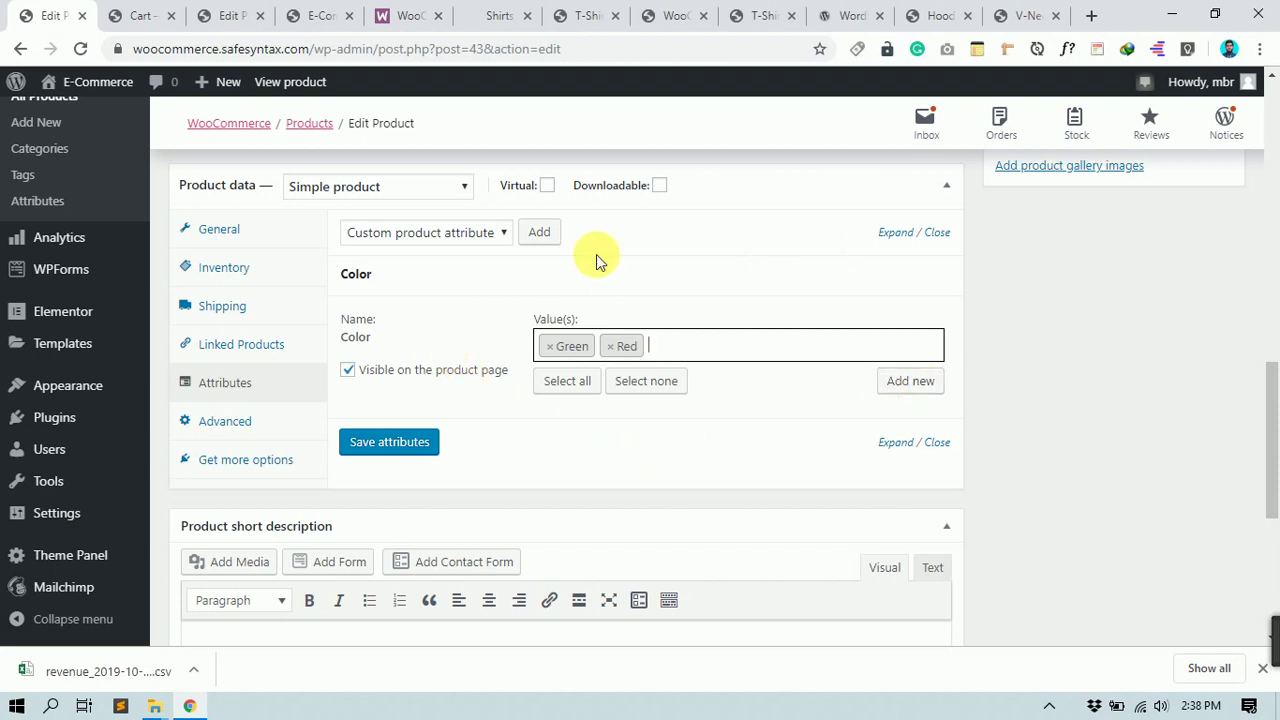
# Step: Try adding a blank custom product attribute, and collapse and expand the Color attribute entry
pyautogui.click(505, 234)
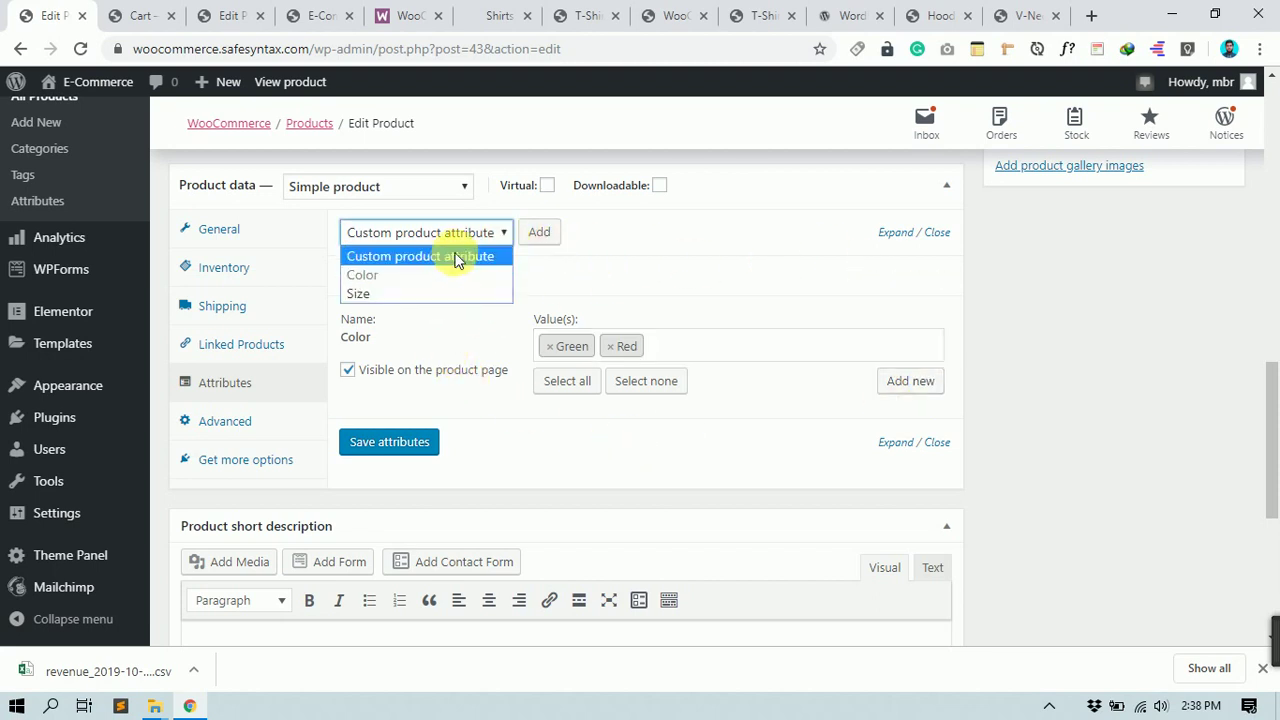
pyautogui.click(614, 262)
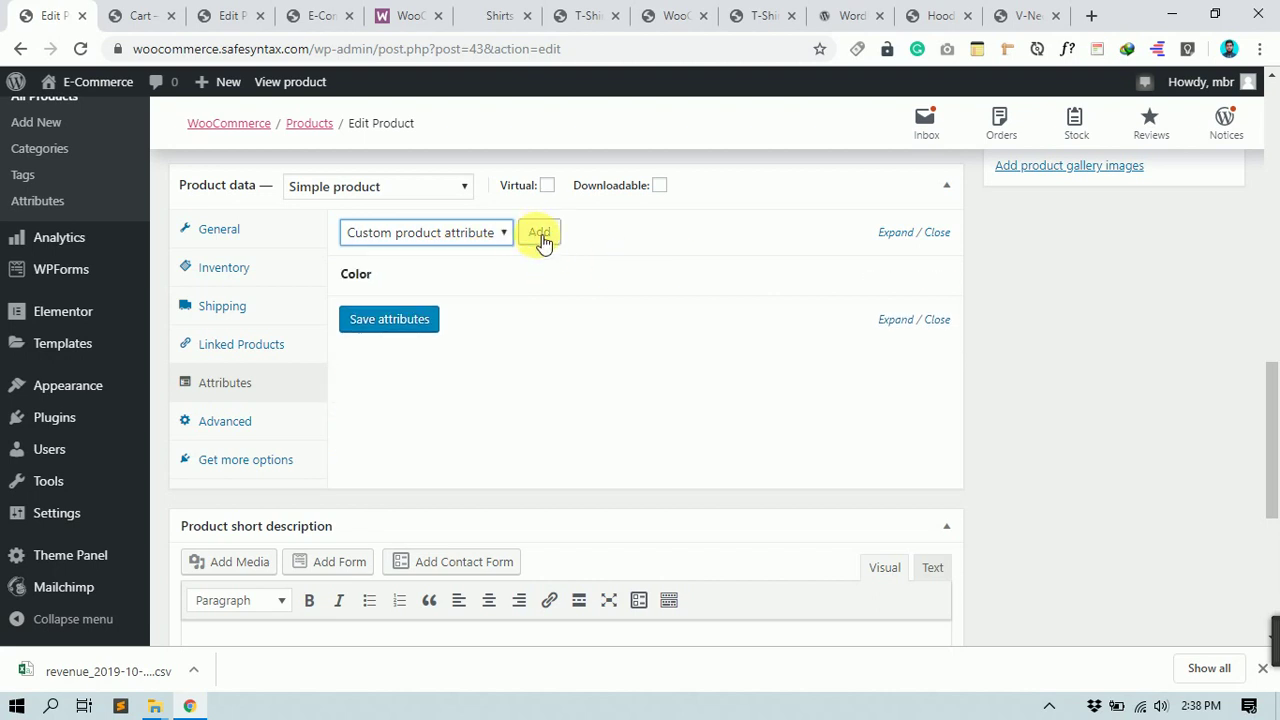
pyautogui.click(549, 247)
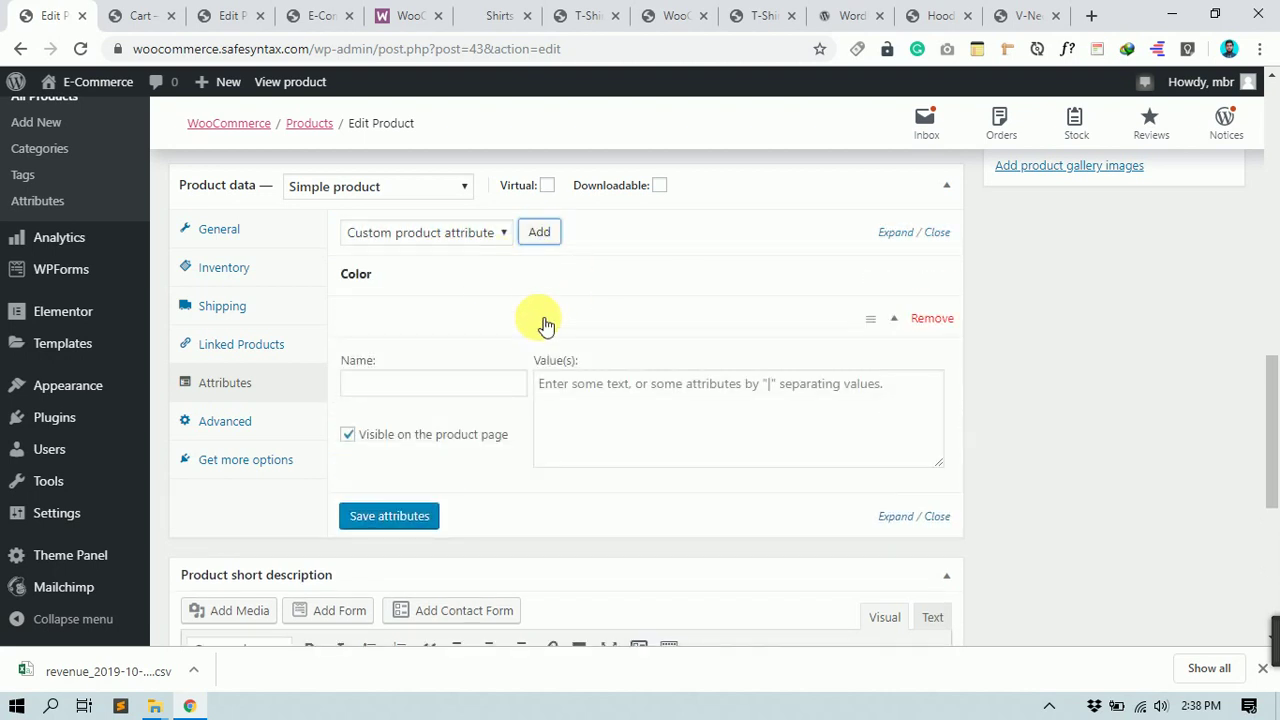
pyautogui.click(939, 519)
pyautogui.click(390, 277)
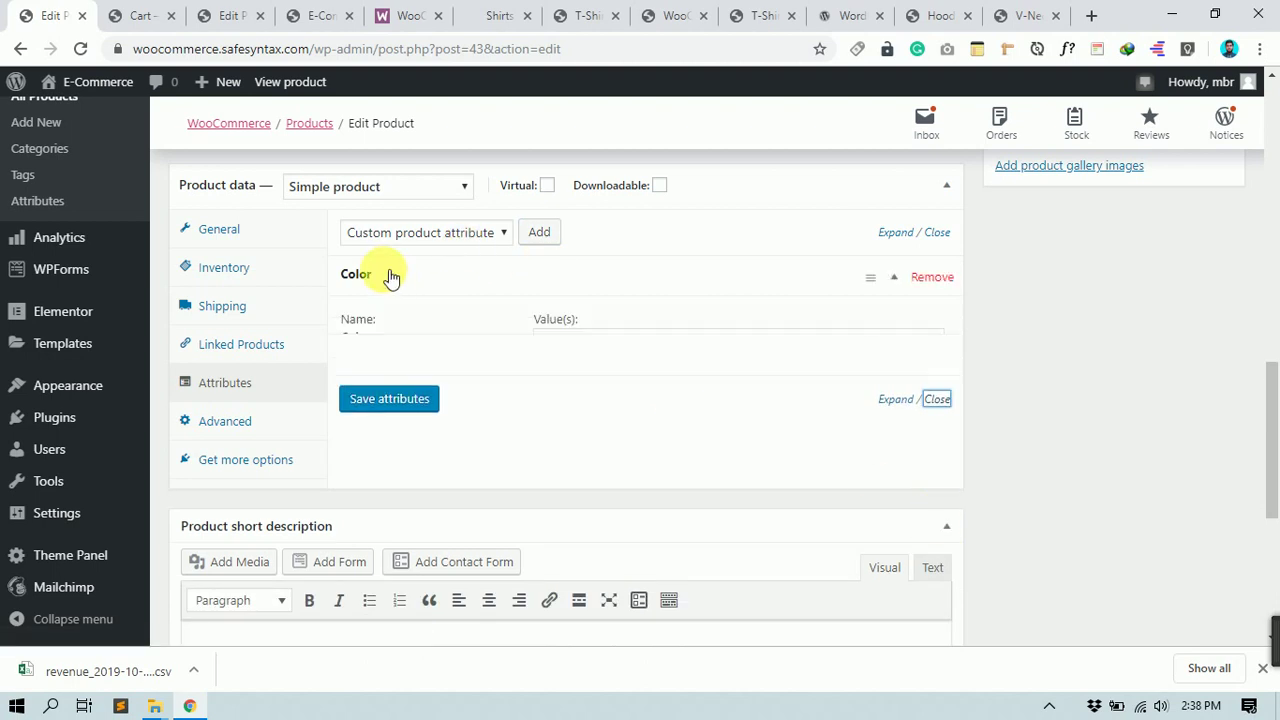
pyautogui.click(390, 277)
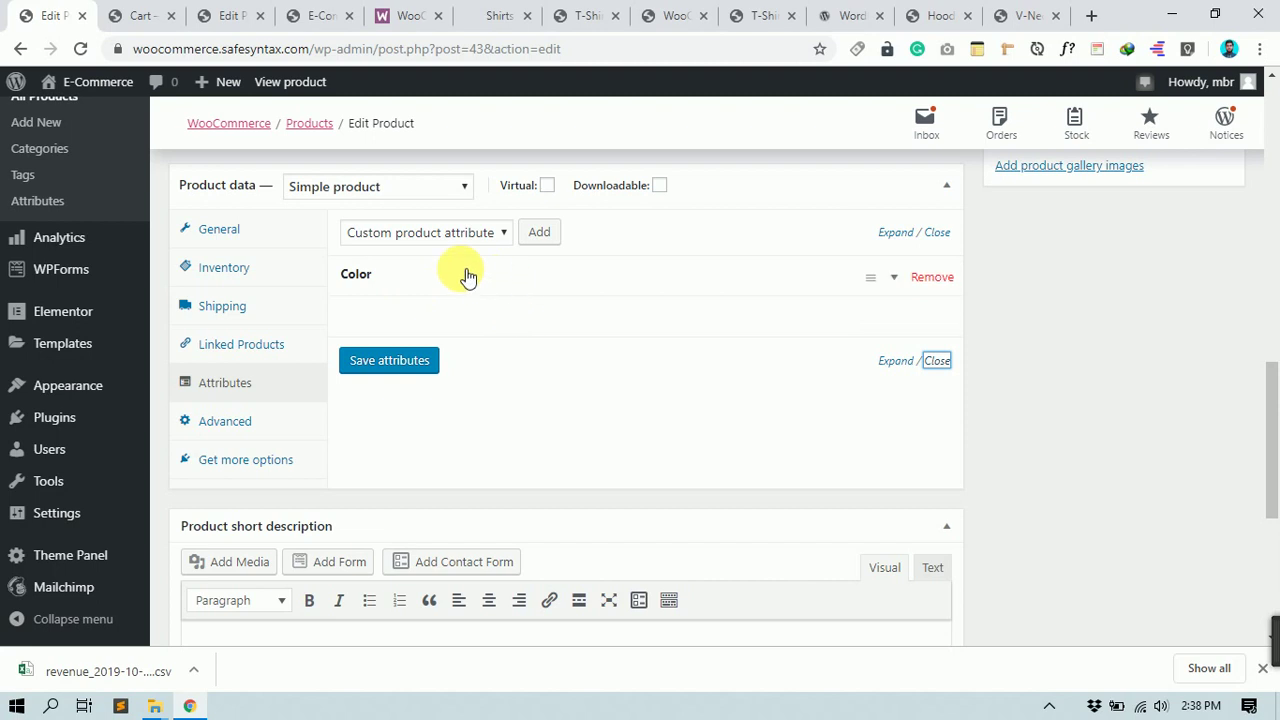
pyautogui.click(885, 288)
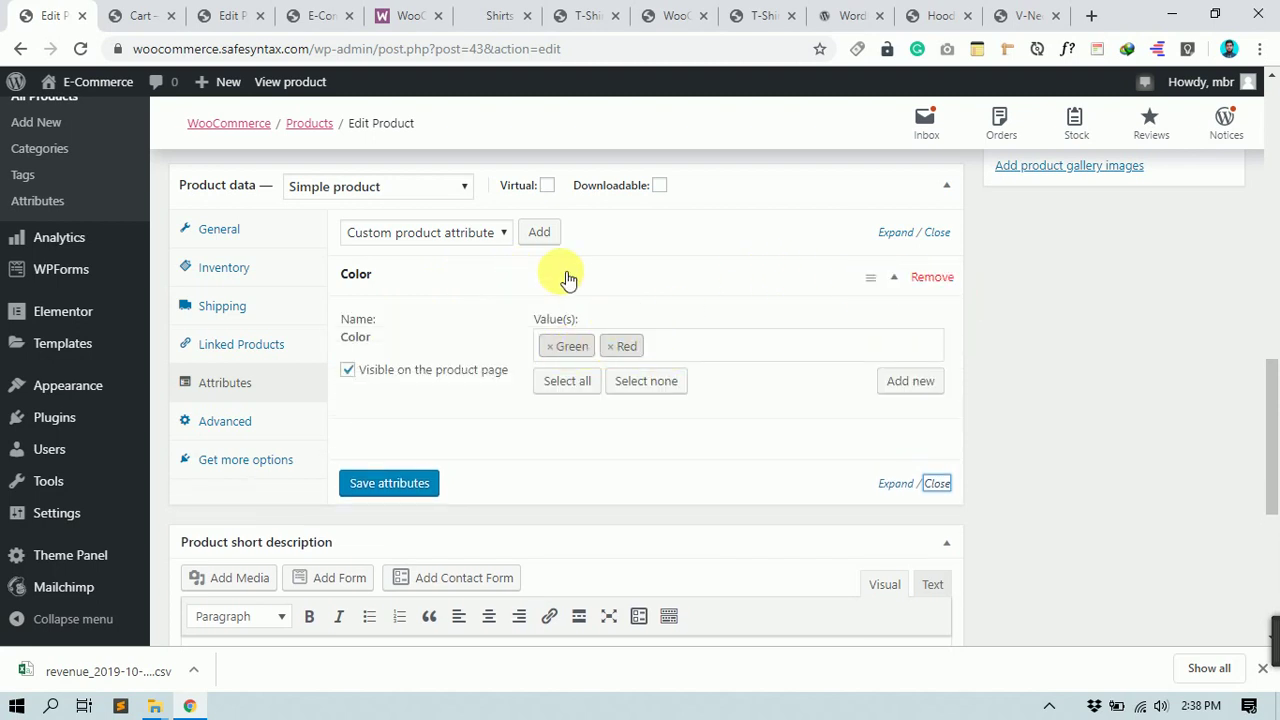
pyautogui.click(640, 289)
# Step: Add the Size attribute with the values Medium and Small, and save the product's attributes
pyautogui.click(476, 234)
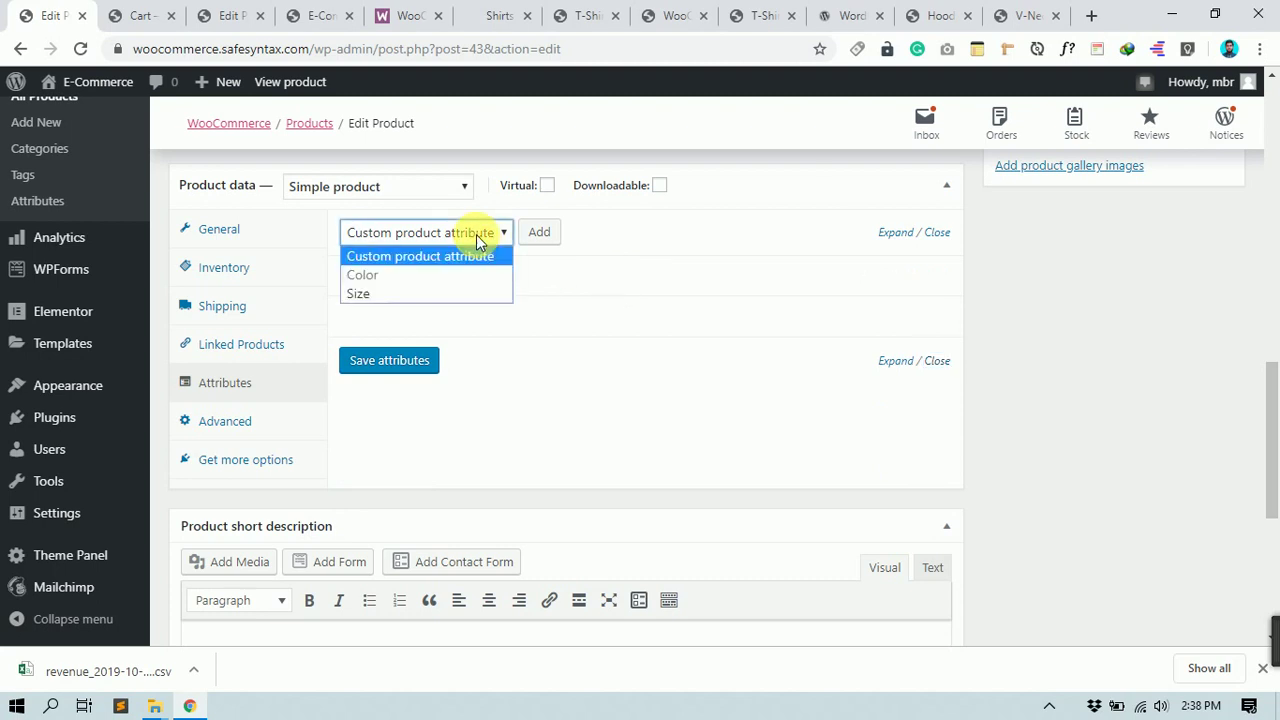
pyautogui.click(450, 295)
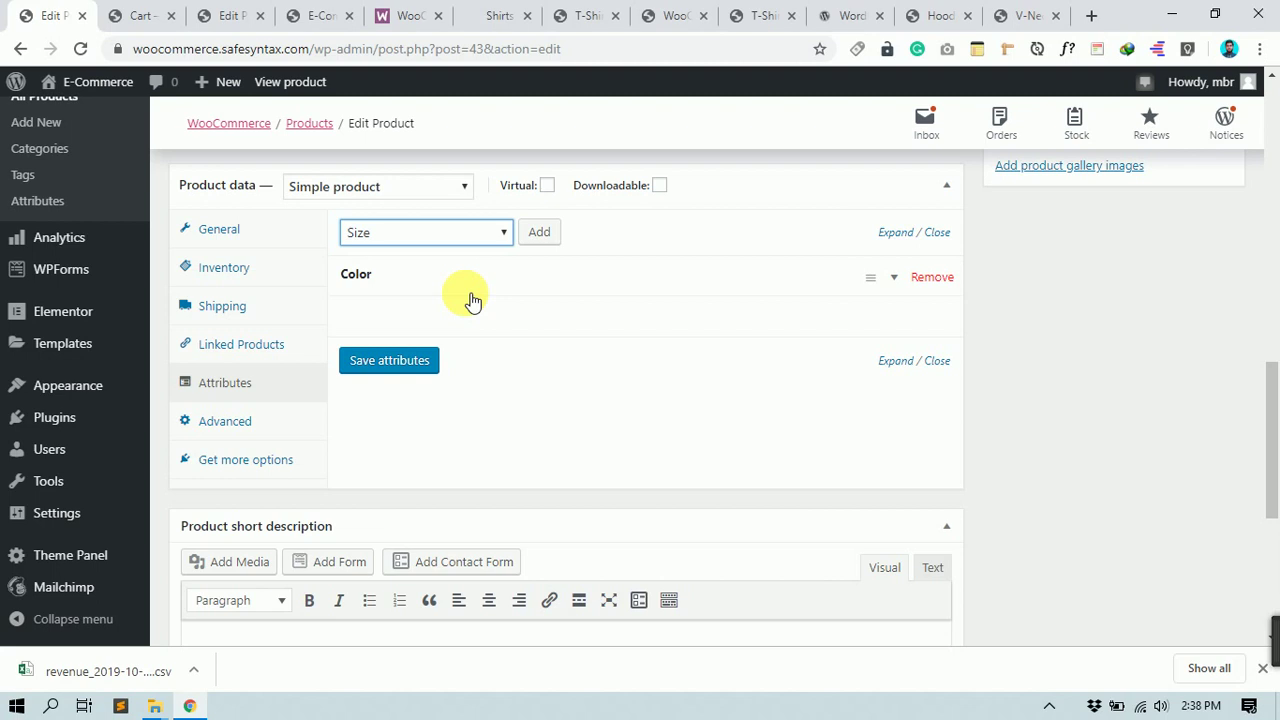
pyautogui.click(539, 233)
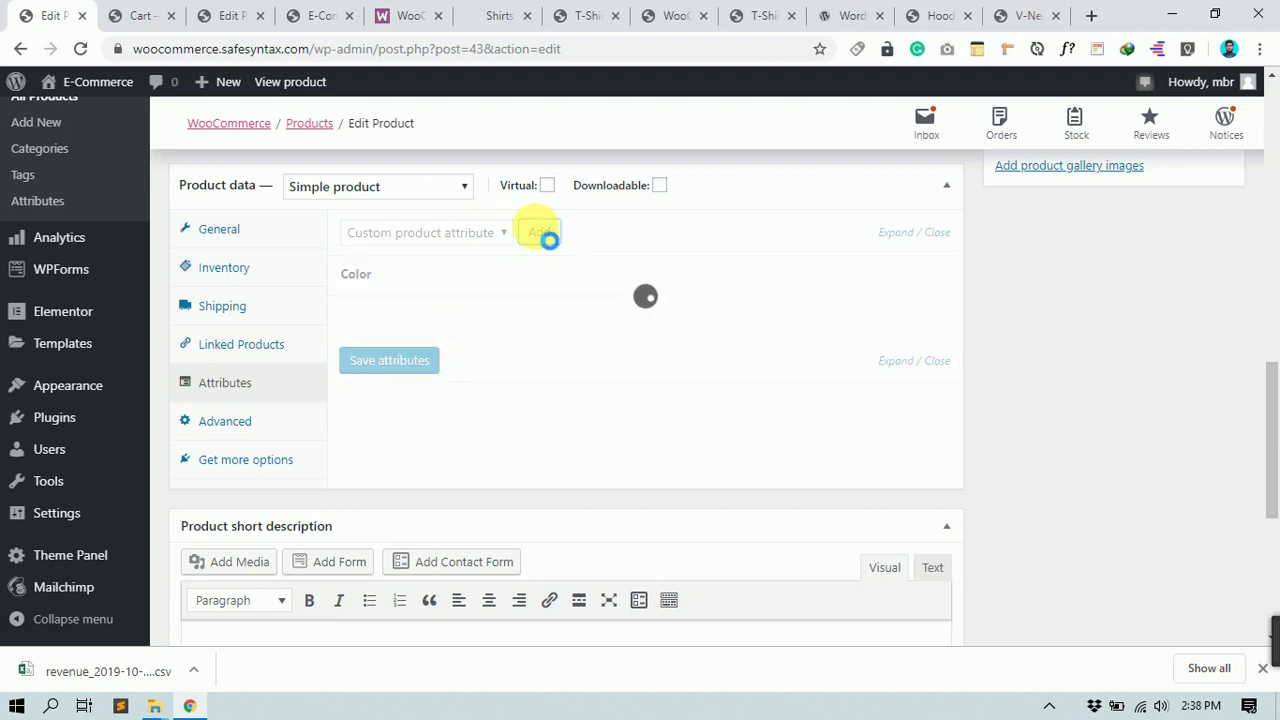
pyautogui.click(636, 432)
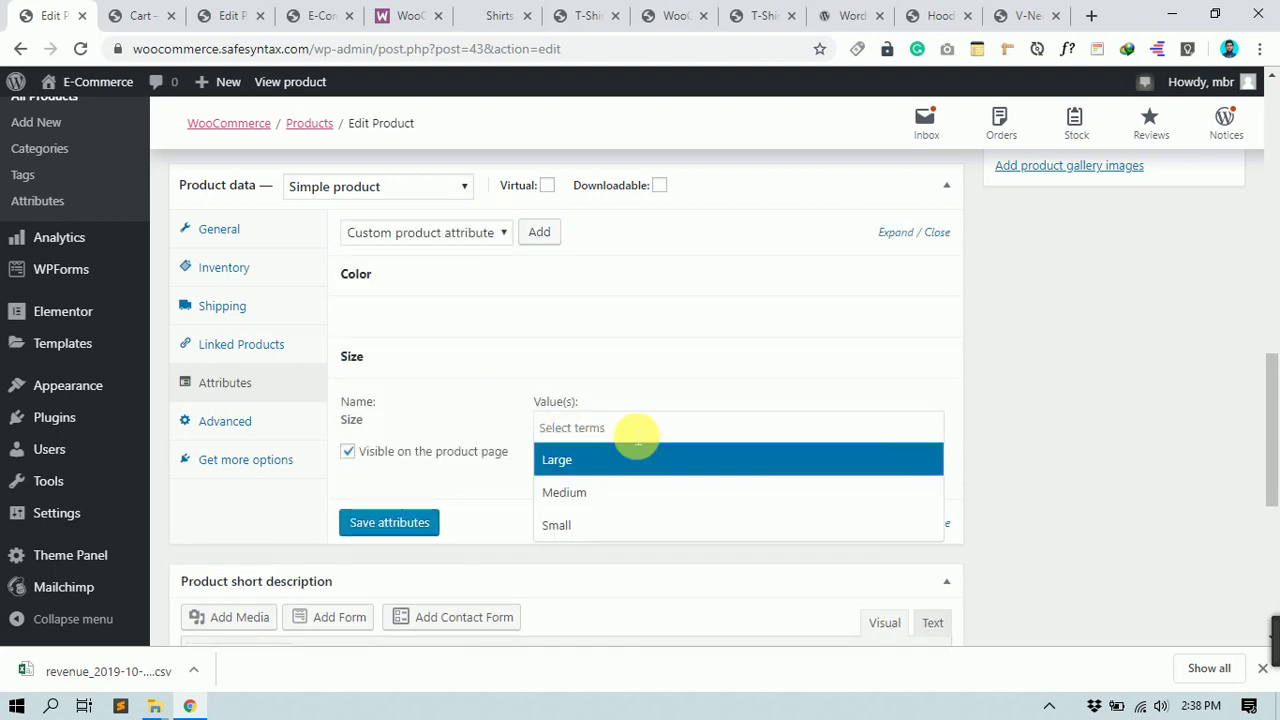
pyautogui.click(589, 496)
pyautogui.click(670, 437)
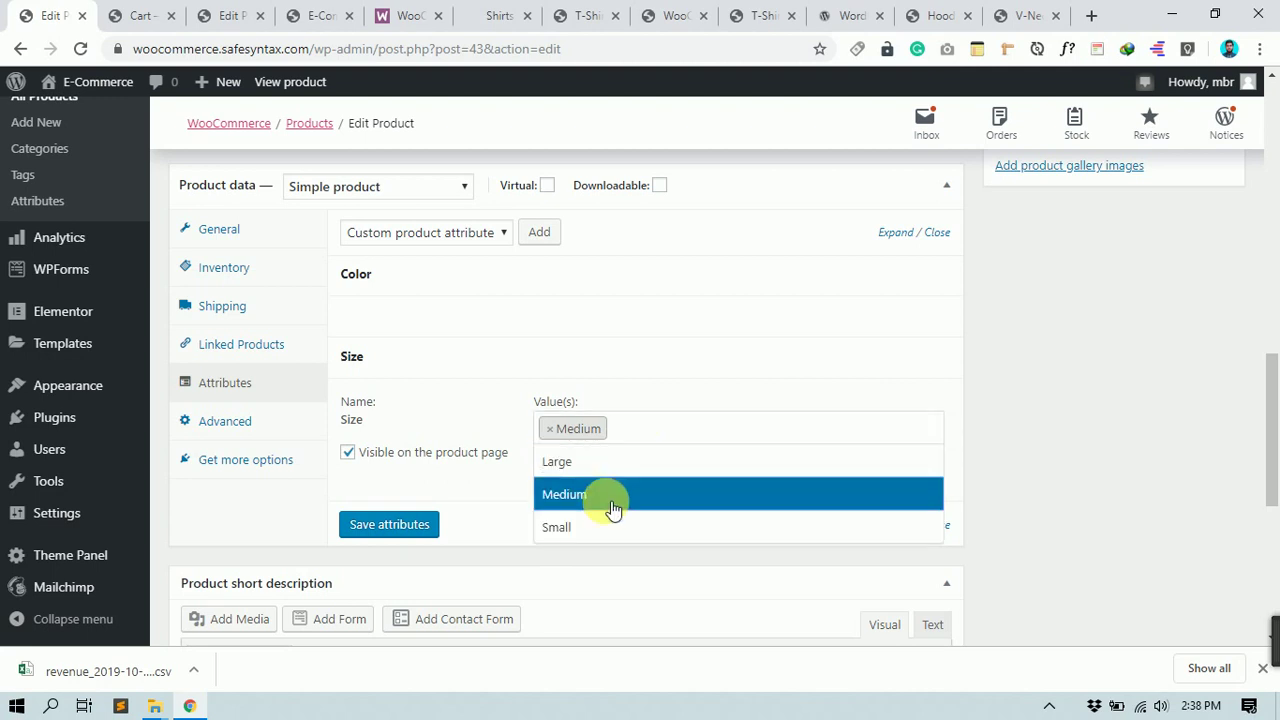
pyautogui.click(603, 524)
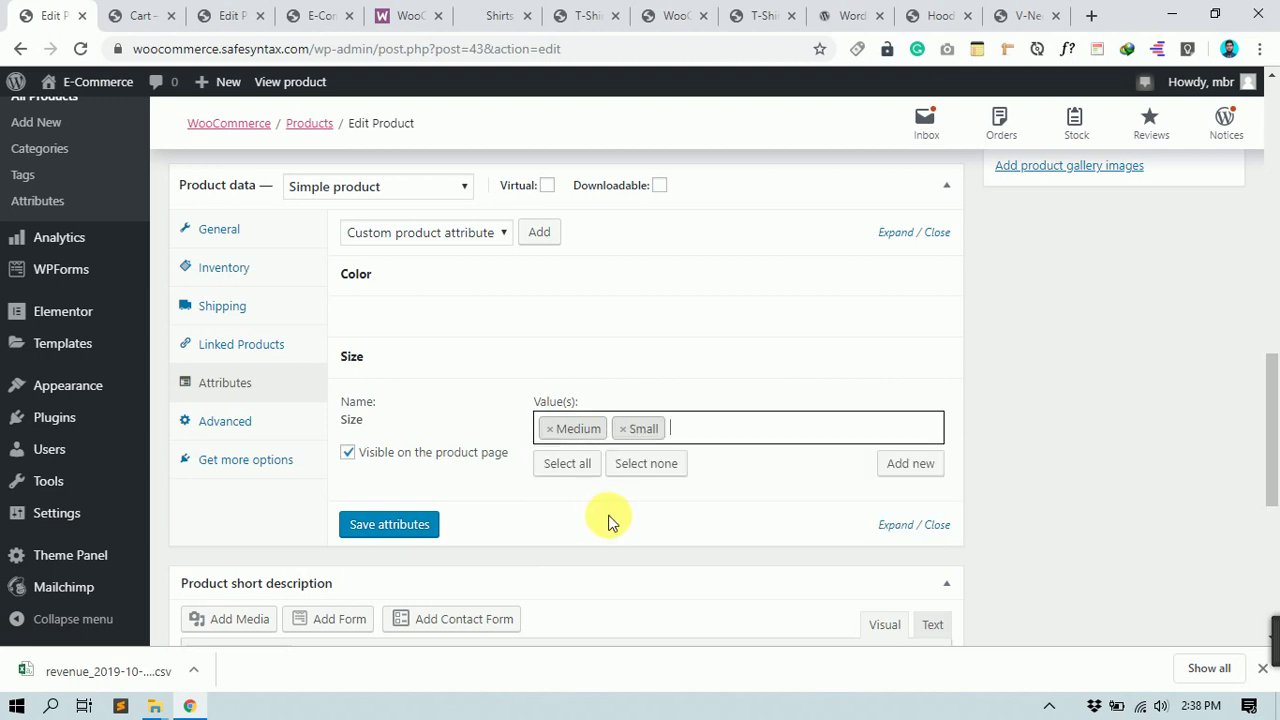
pyautogui.click(430, 527)
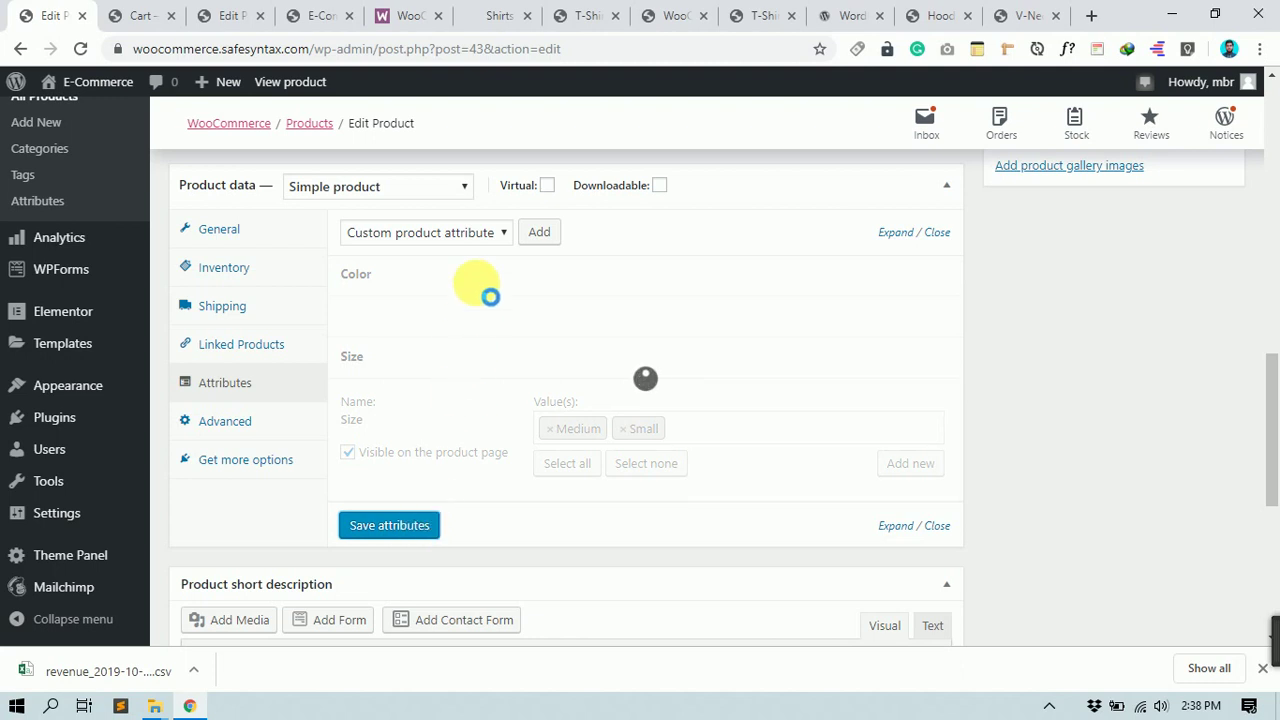
# Step: Review the saved Color and Size attribute entries of the Shirt
pyautogui.click(429, 280)
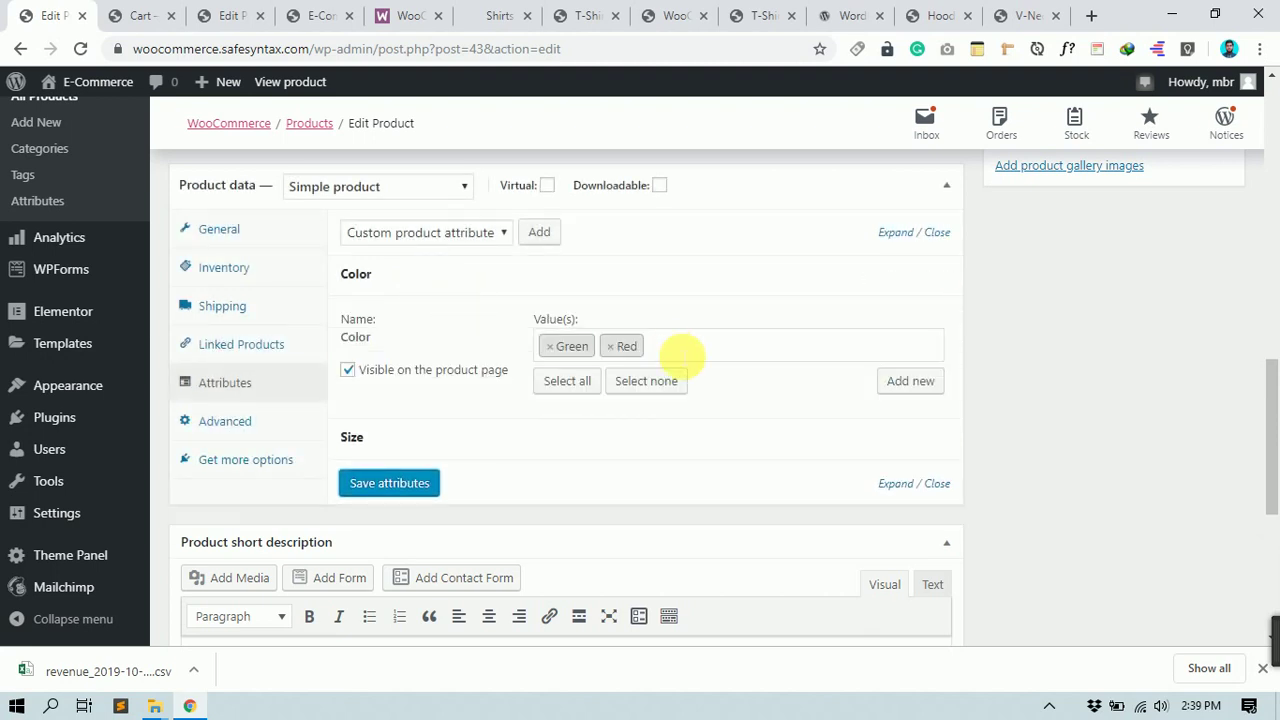
pyautogui.click(614, 284)
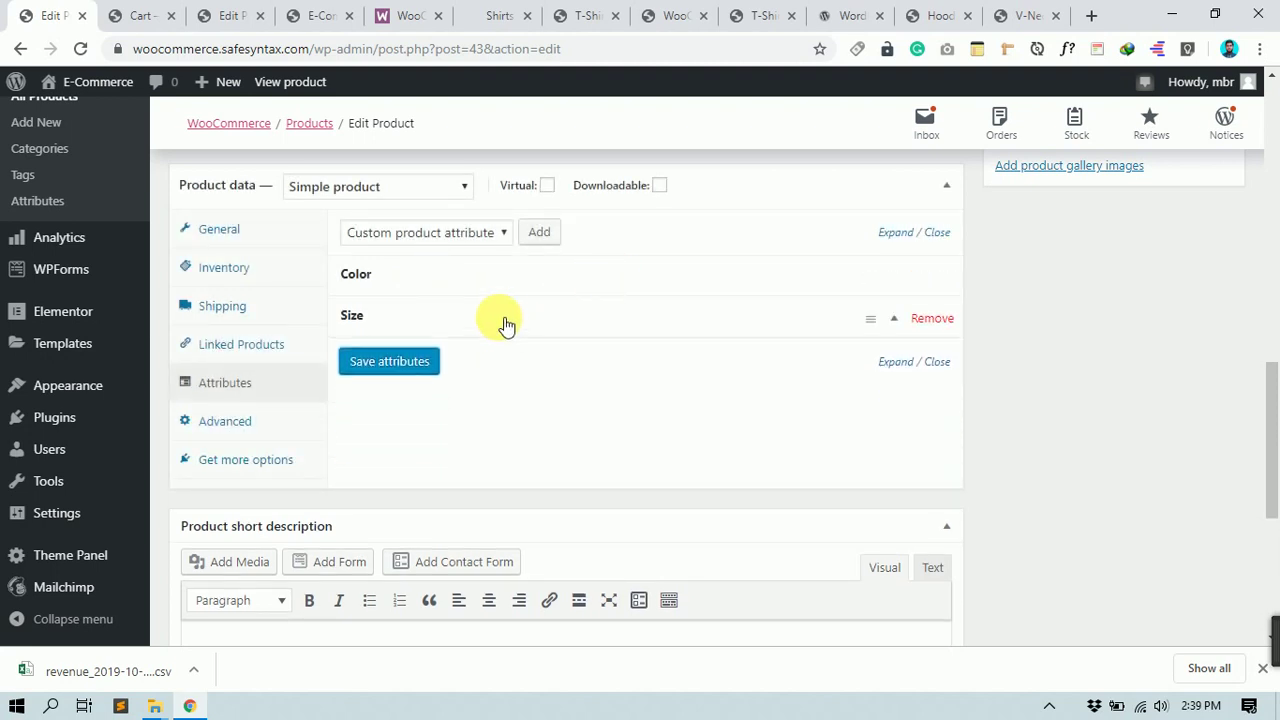
pyautogui.click(503, 321)
pyautogui.click(510, 320)
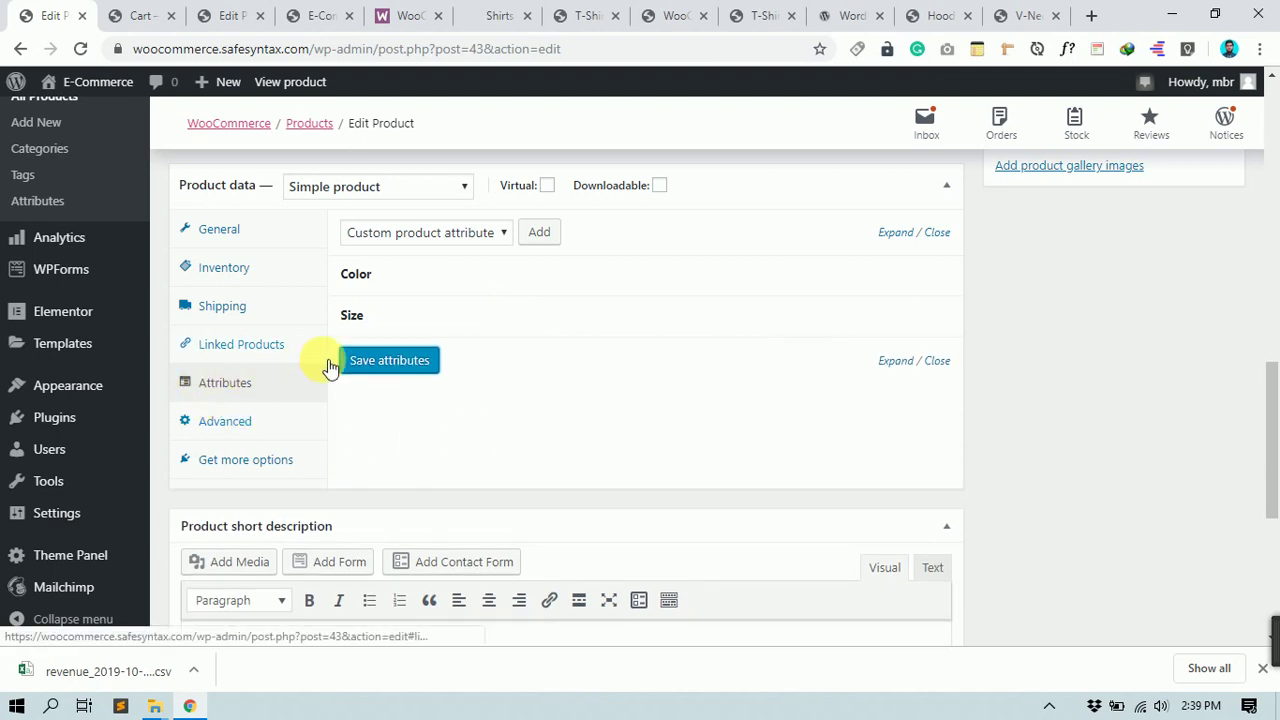
# Step: Start the Shirt's purchase note in the advanced settings with "Please,"
pyautogui.click(228, 426)
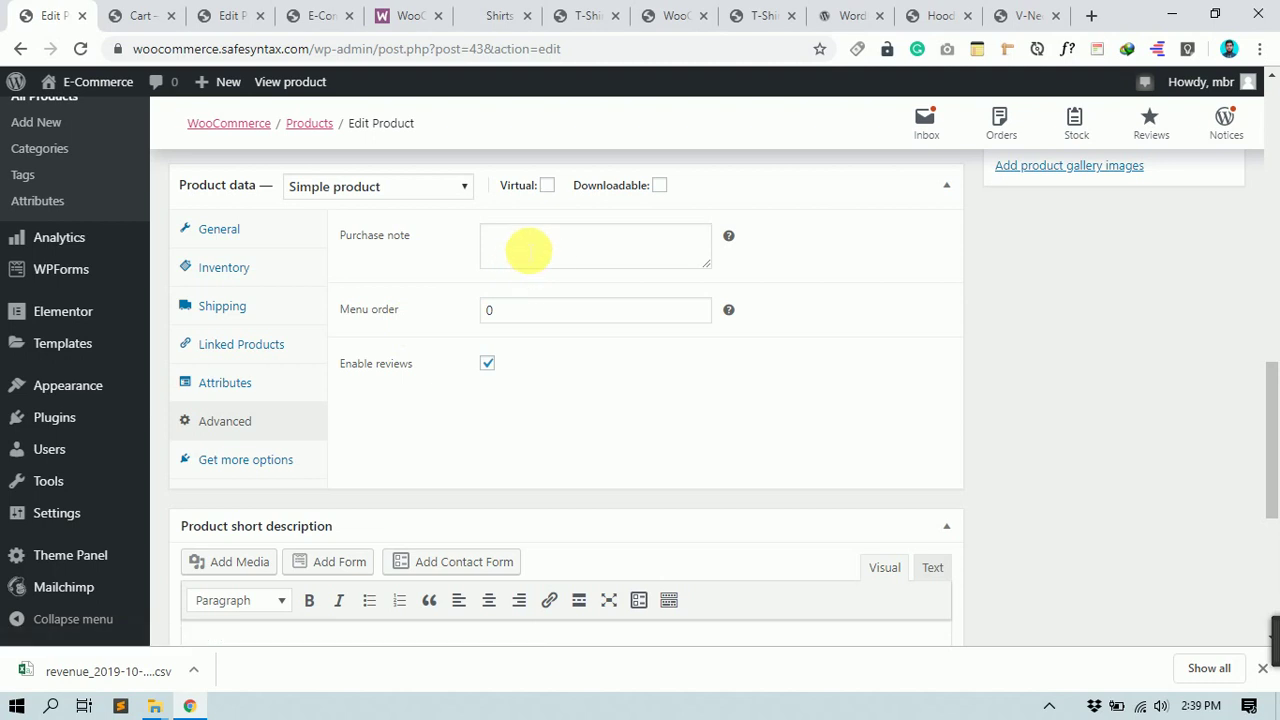
pyautogui.click(528, 249)
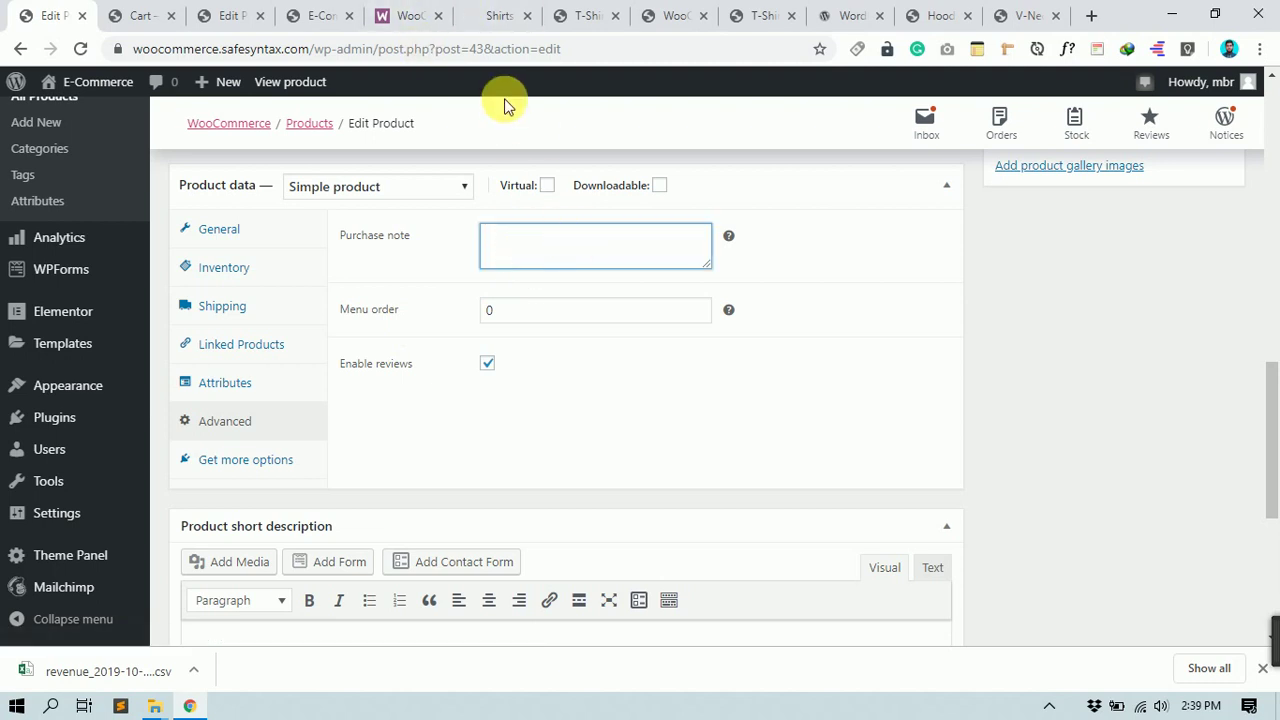
pyautogui.write('Please,')
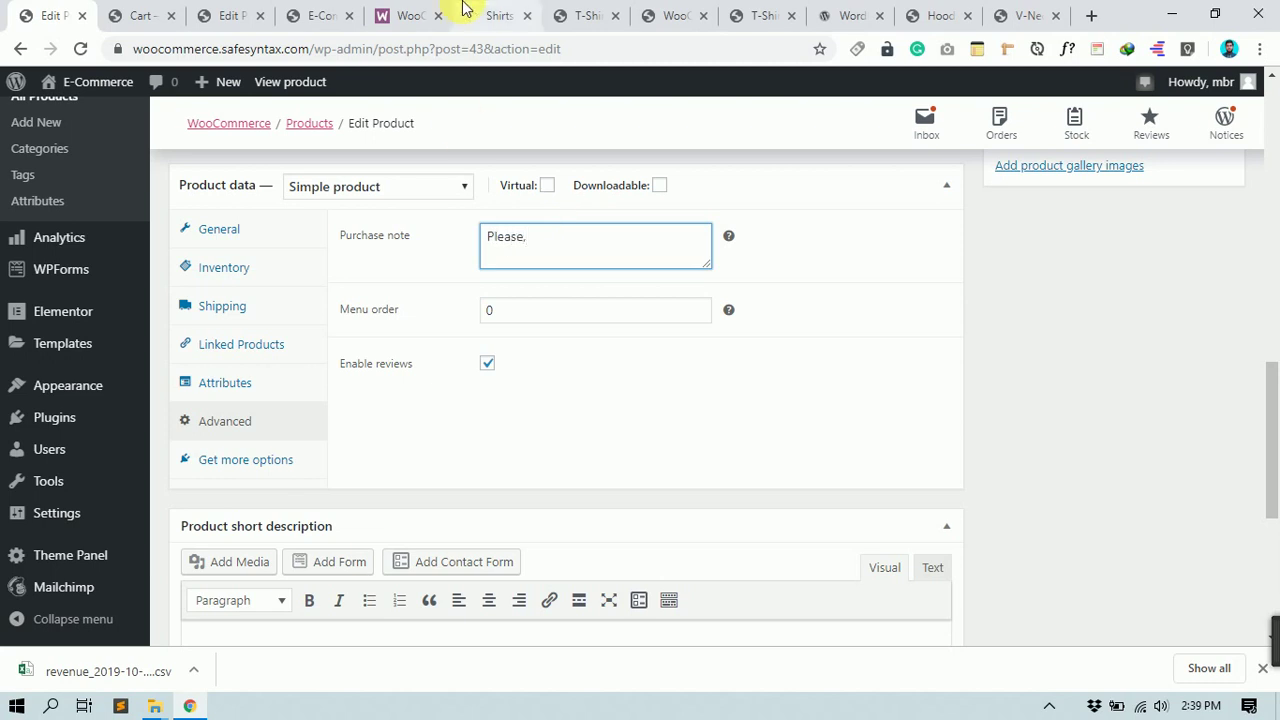
# Step: Look over the store's cart page, go back from it to the Shirt page, and return to the product editor
pyautogui.click(140, 14)
pyautogui.scroll(-1, 1028, 563)
pyautogui.scroll(1, 971, 494)
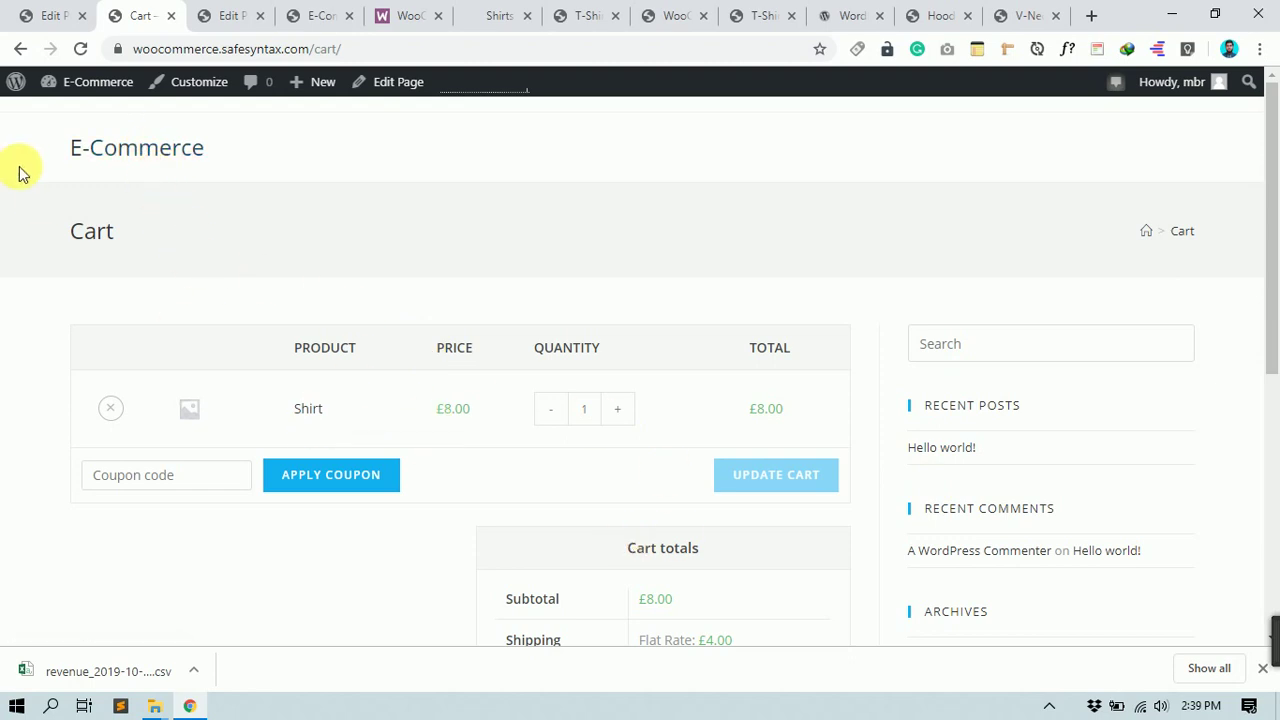
pyautogui.click(12, 48)
pyautogui.click(48, 15)
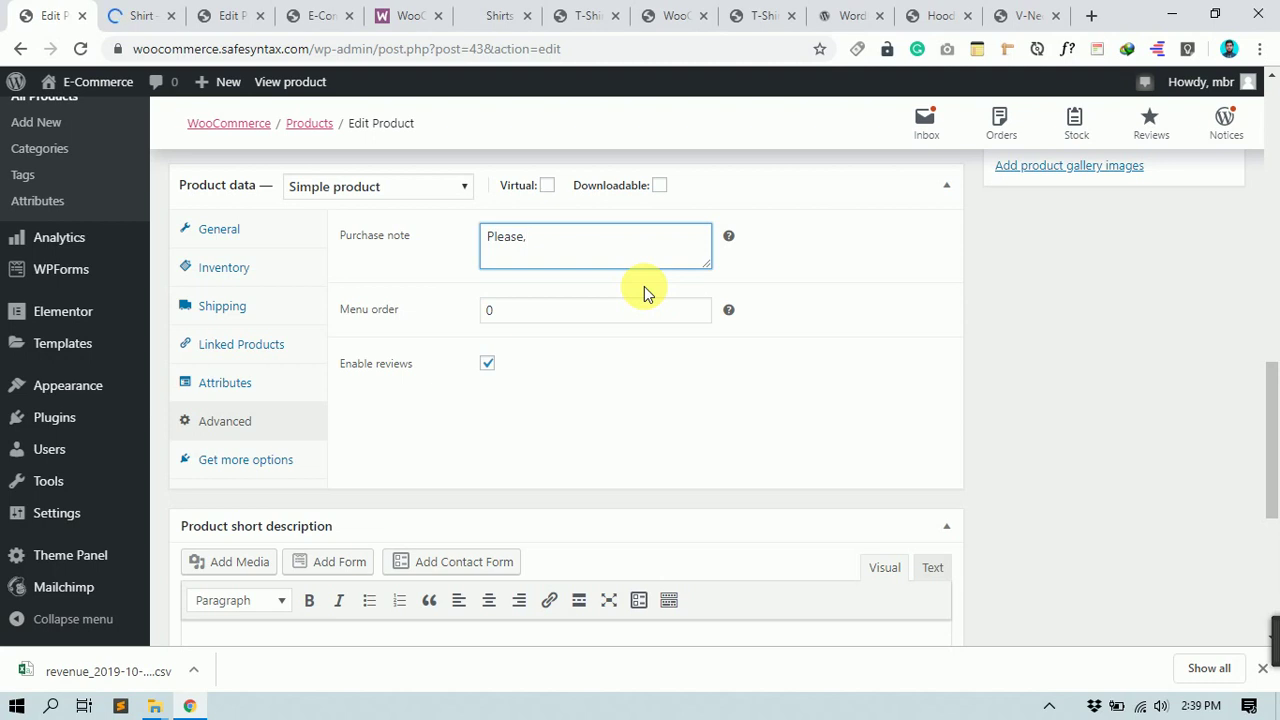
# Step: Complete the purchase note so that it reads "Please, when you order then contact us."
pyautogui.write('con')
pyautogui.press('BackSpace')
pyautogui.press('BackSpace')
pyautogui.write('whe ')
pyautogui.write(' you')
pyautogui.press('BackSpace')
pyautogui.press('BackSpace')
pyautogui.write('ou dco')
pyautogui.write('rde')
pyautogui.write('r the')
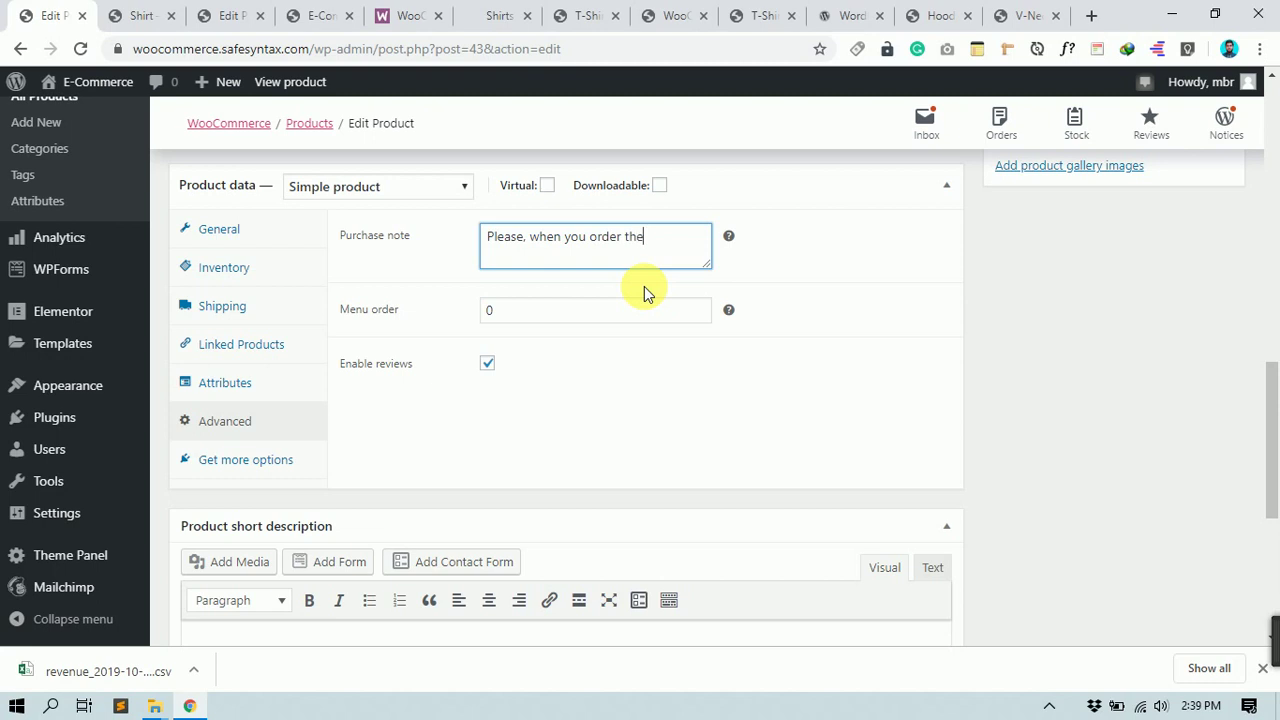
pyautogui.write('n conatact us.')
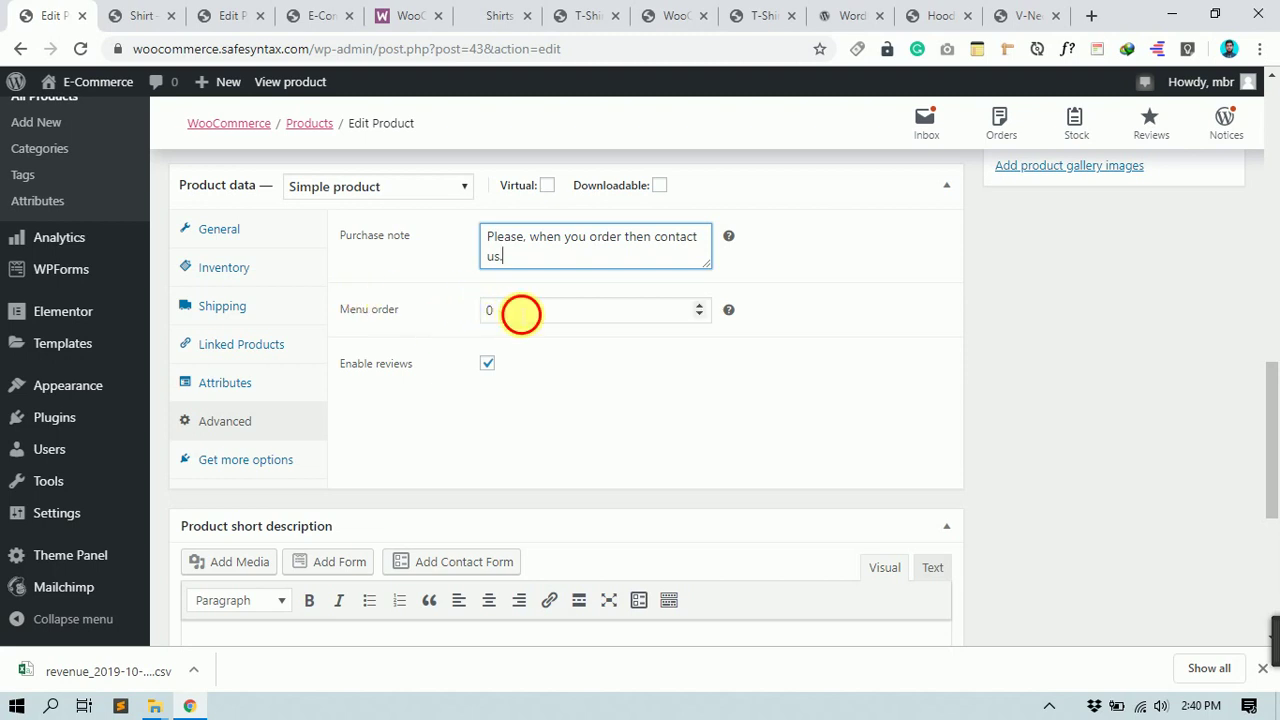
# Step: Look over the menu order and enable reviews options in the Shirt's advanced settings
pyautogui.click(519, 312)
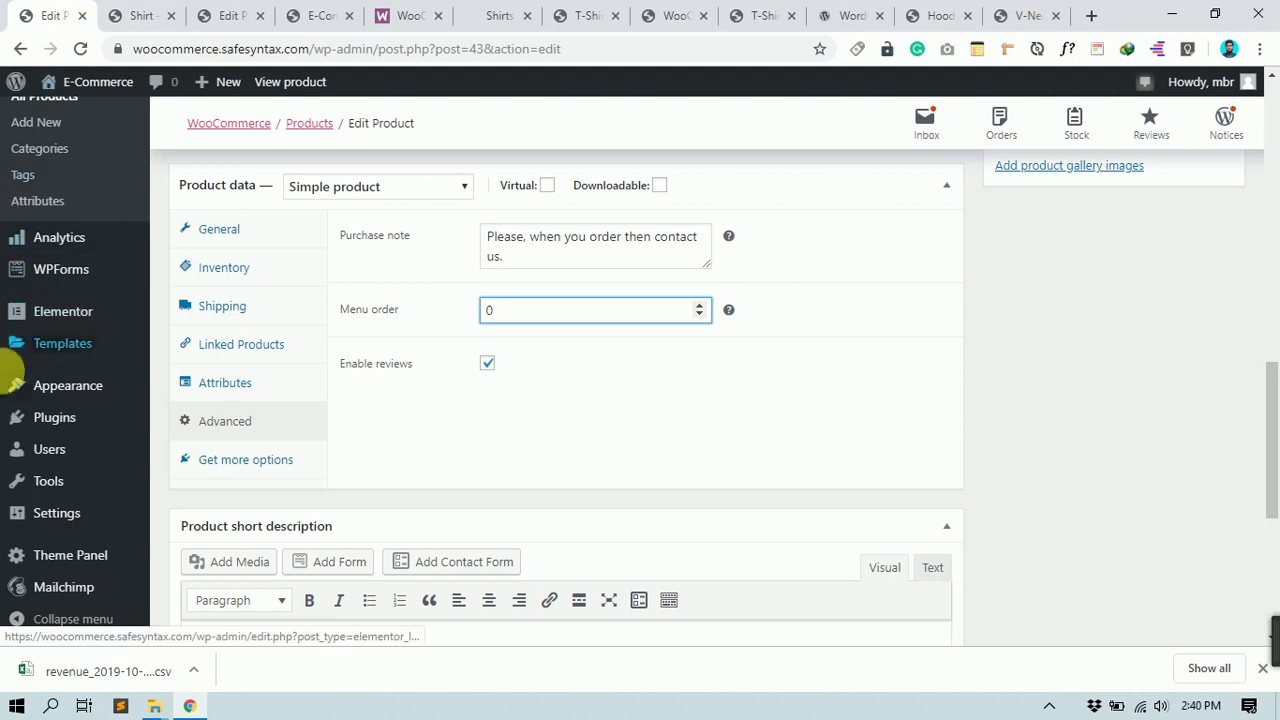
pyautogui.moveTo(45, 343)
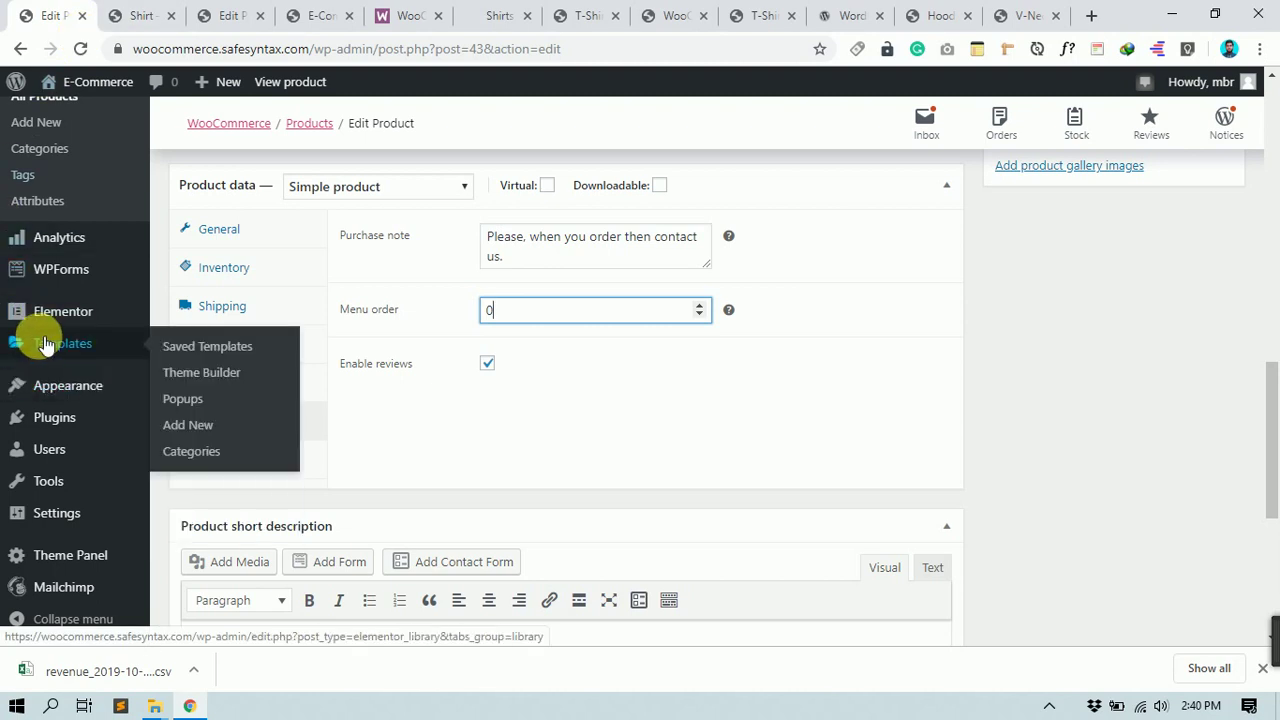
pyautogui.click(700, 410)
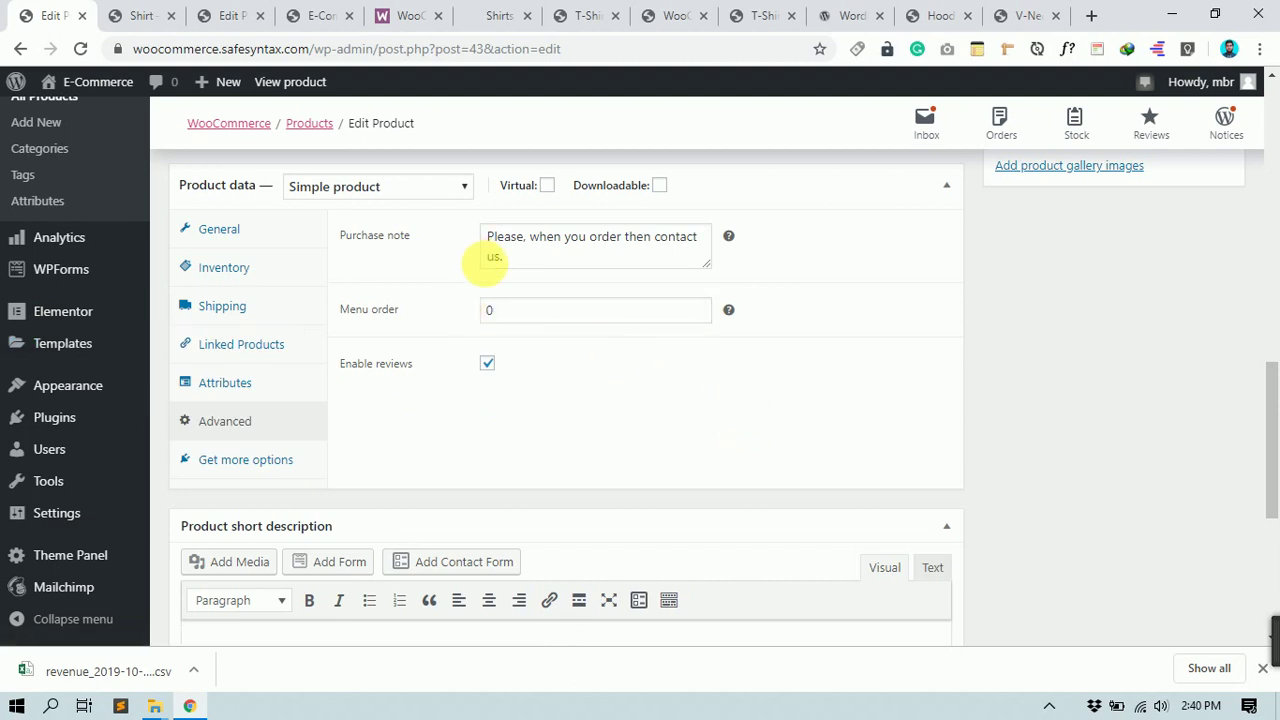
pyautogui.moveTo(508, 307); pyautogui.dragTo(458, 305)
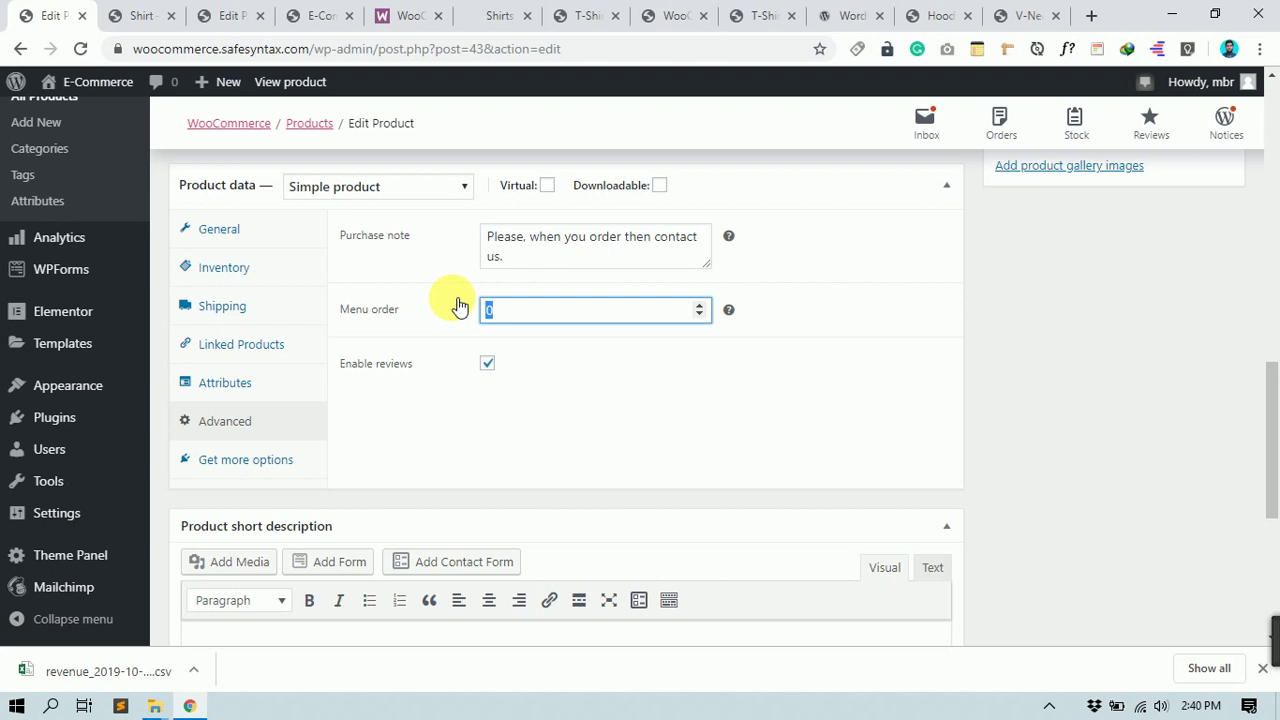
pyautogui.click(592, 391)
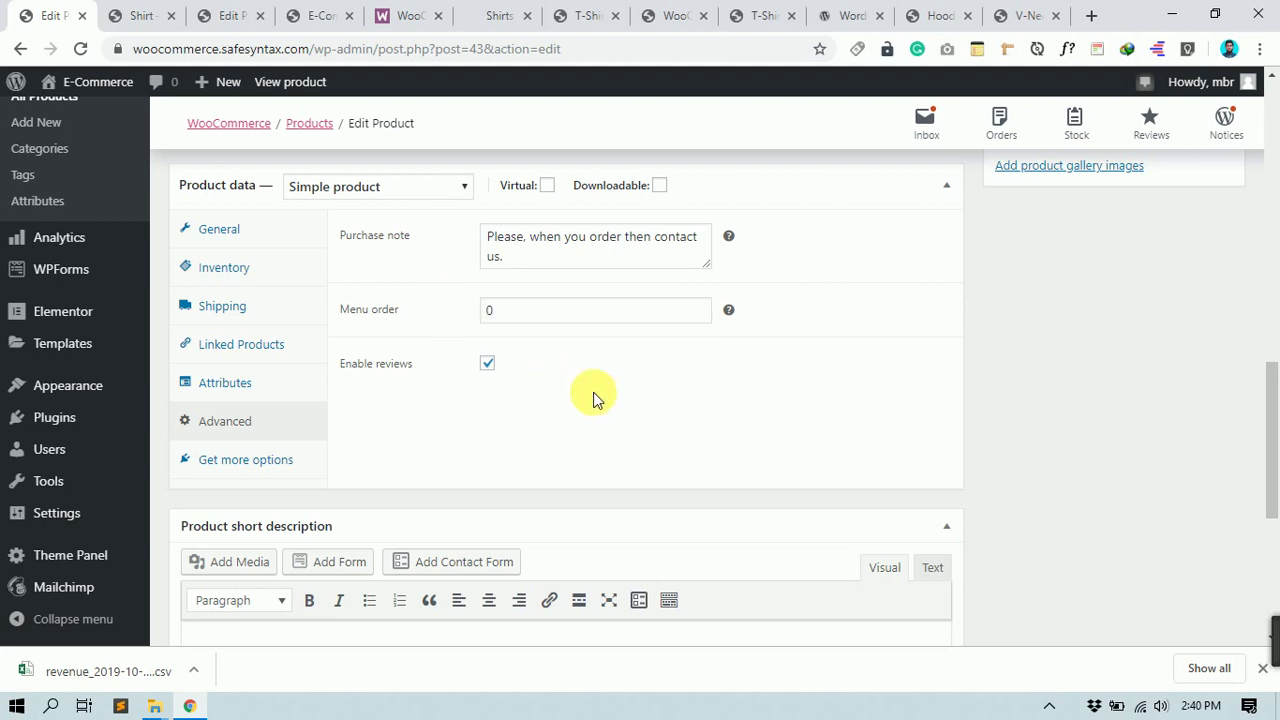
pyautogui.doubleClick(480, 308)
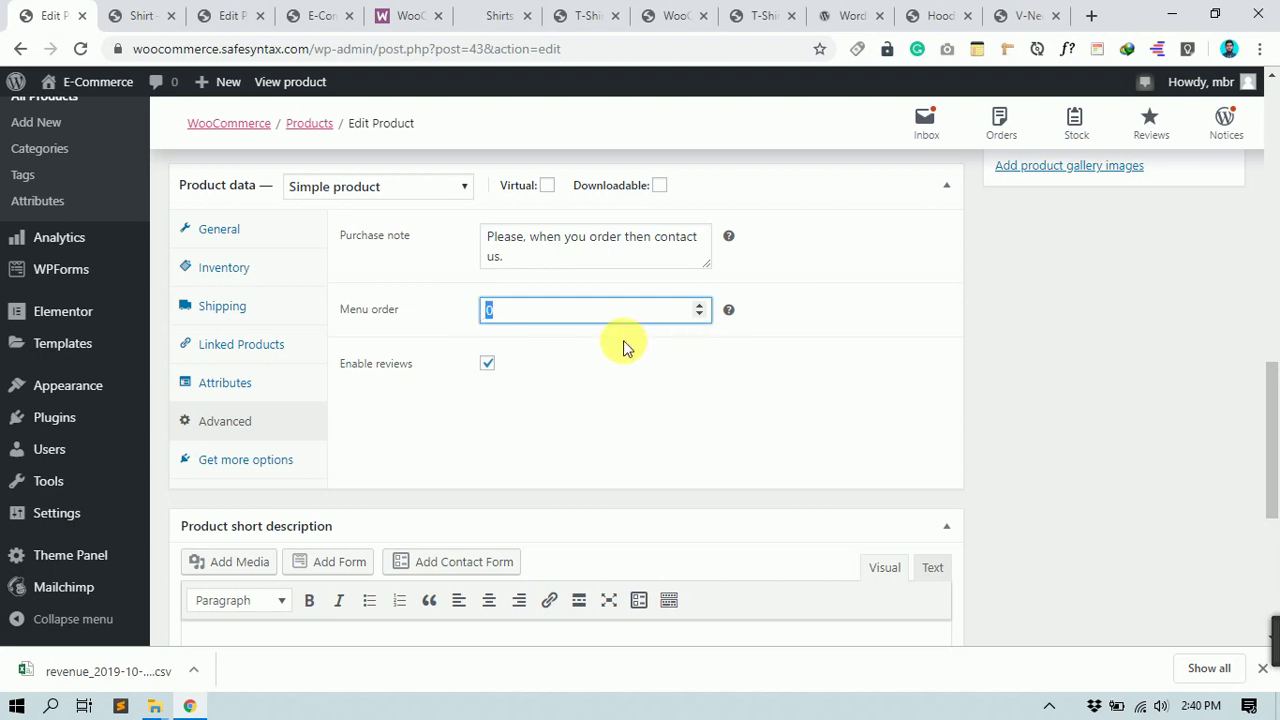
pyautogui.click(387, 398)
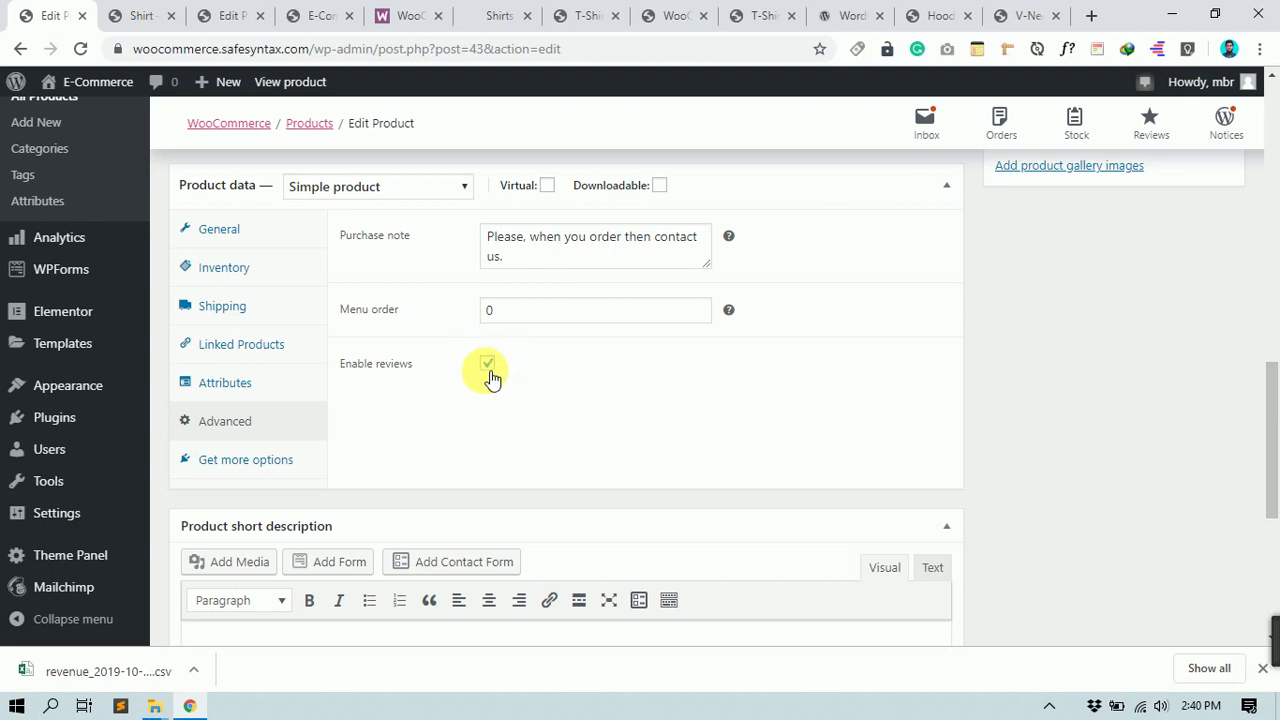
pyautogui.scroll(-4, 691, 523)
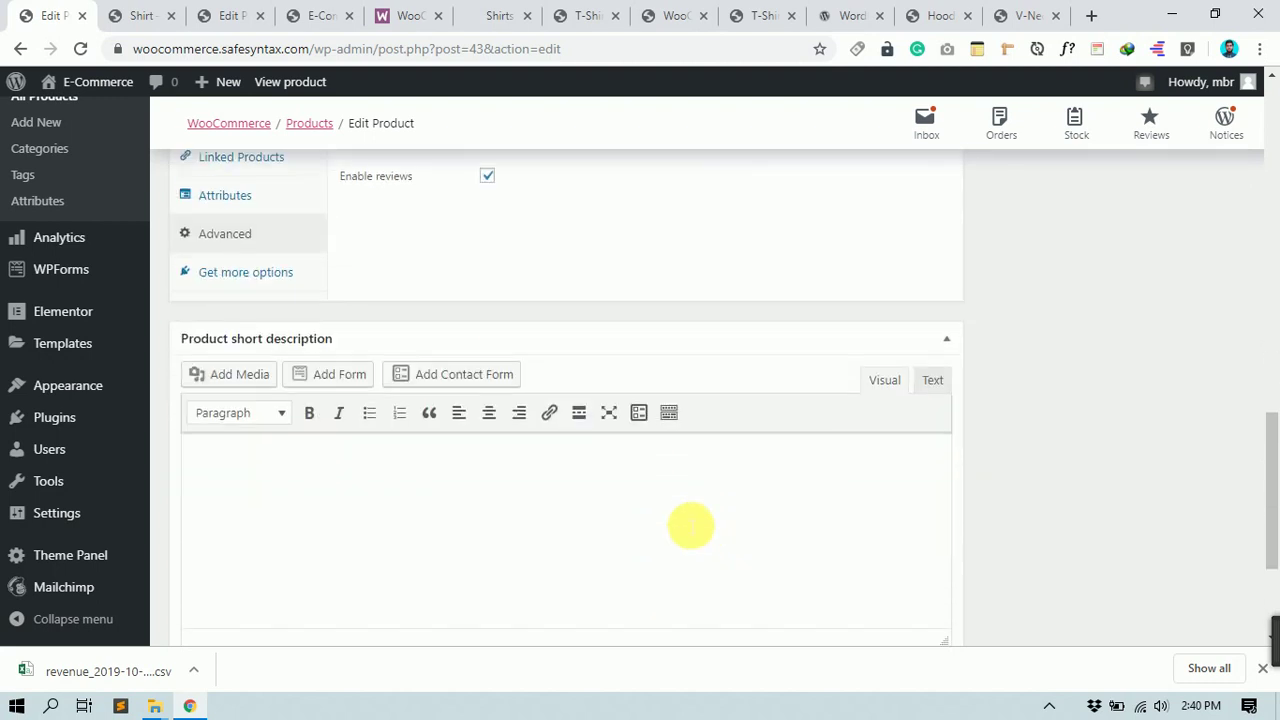
pyautogui.scroll(5, 685, 523)
pyautogui.scroll(-1, 689, 525)
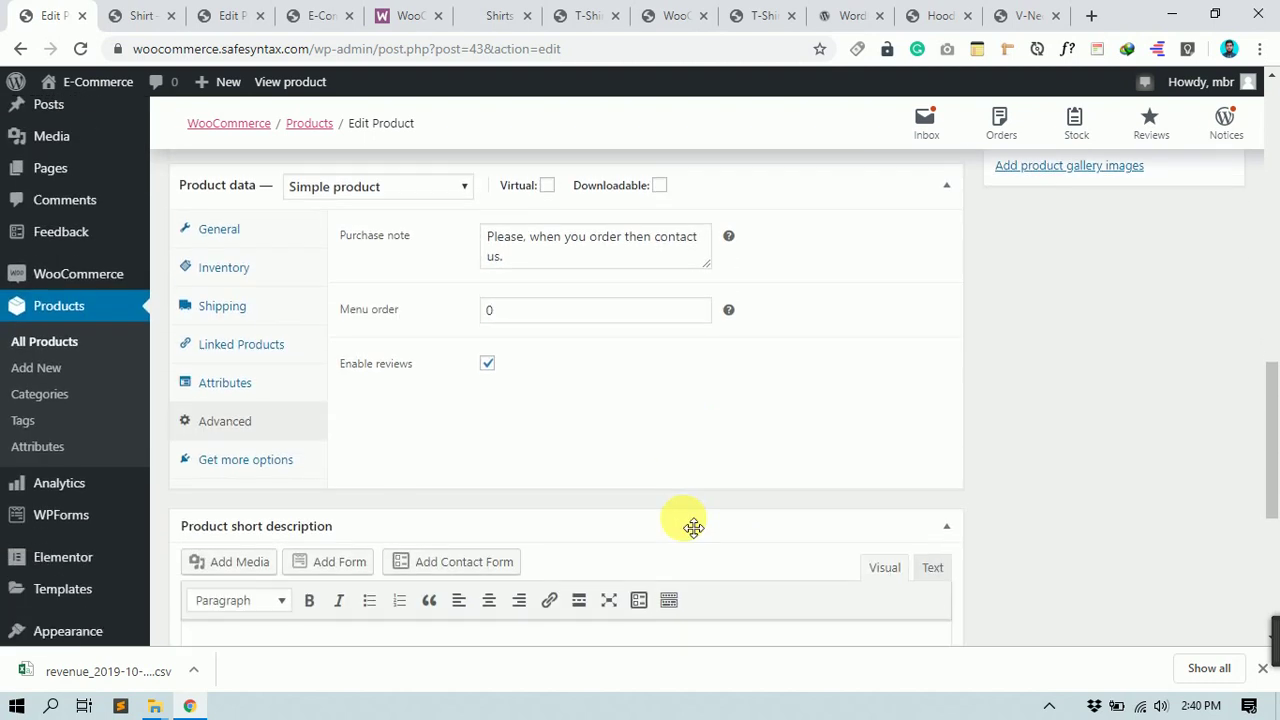
pyautogui.scroll(1, 694, 527)
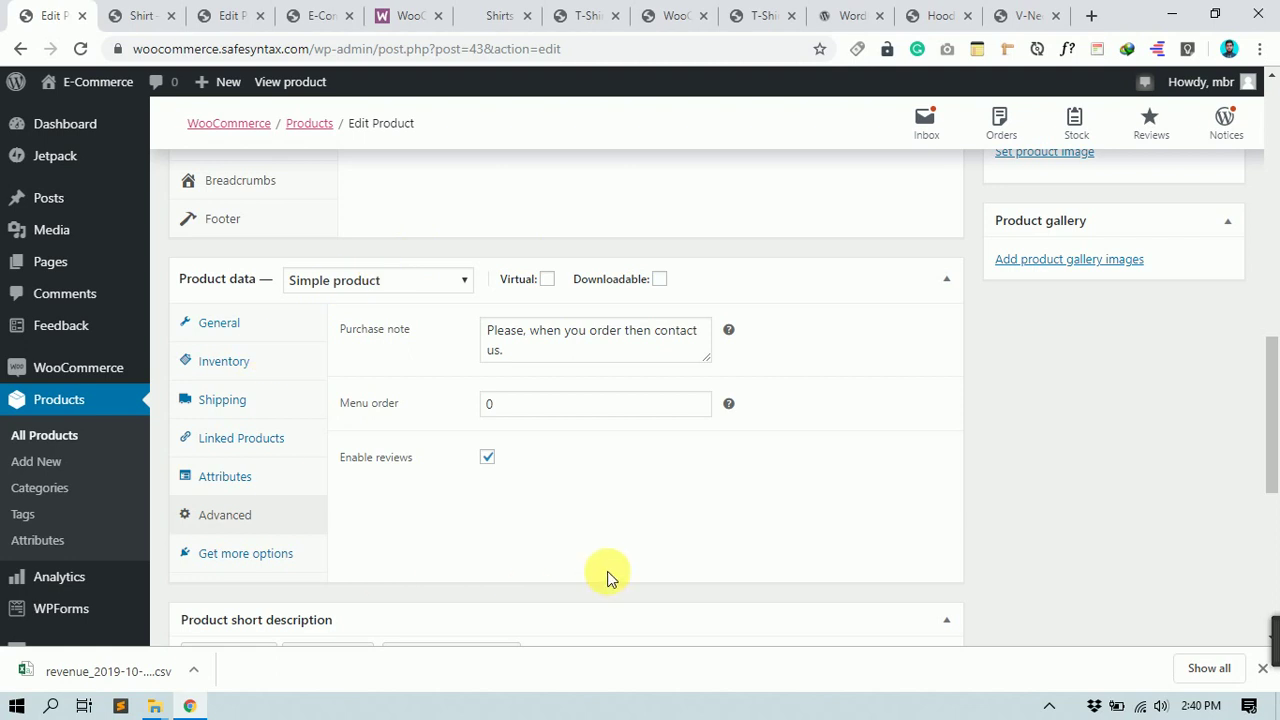
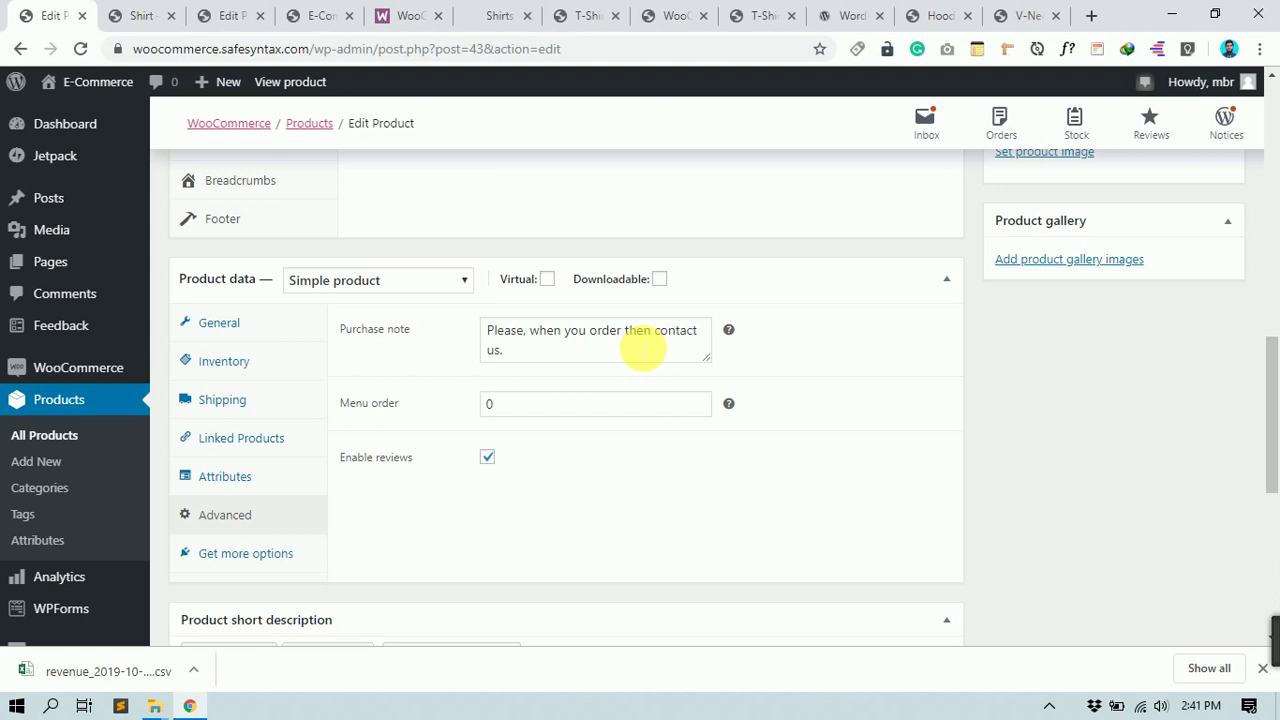
# Step: Copy the full description paragraph from the Hoodie with Zipper store page for use in the Shirt's short description
pyautogui.scroll(-5, 642, 347)
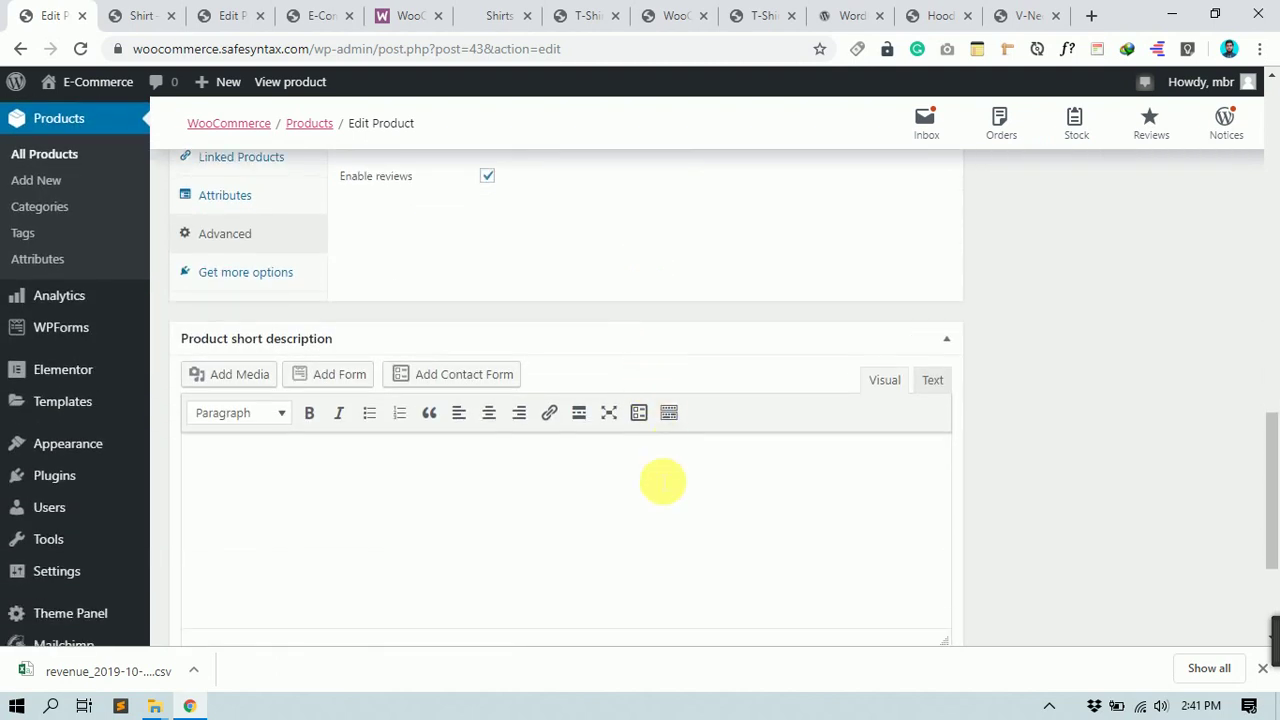
pyautogui.click(430, 328)
pyautogui.scroll(1, 417, 334)
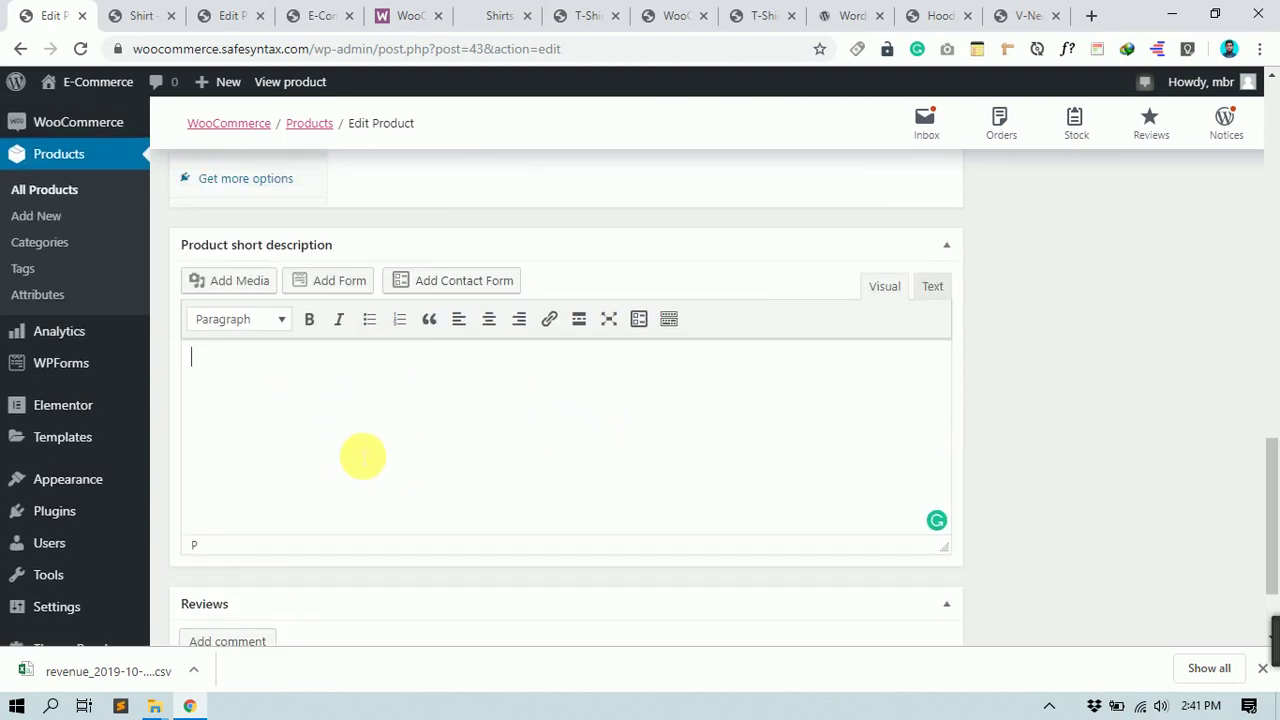
pyautogui.click(941, 15)
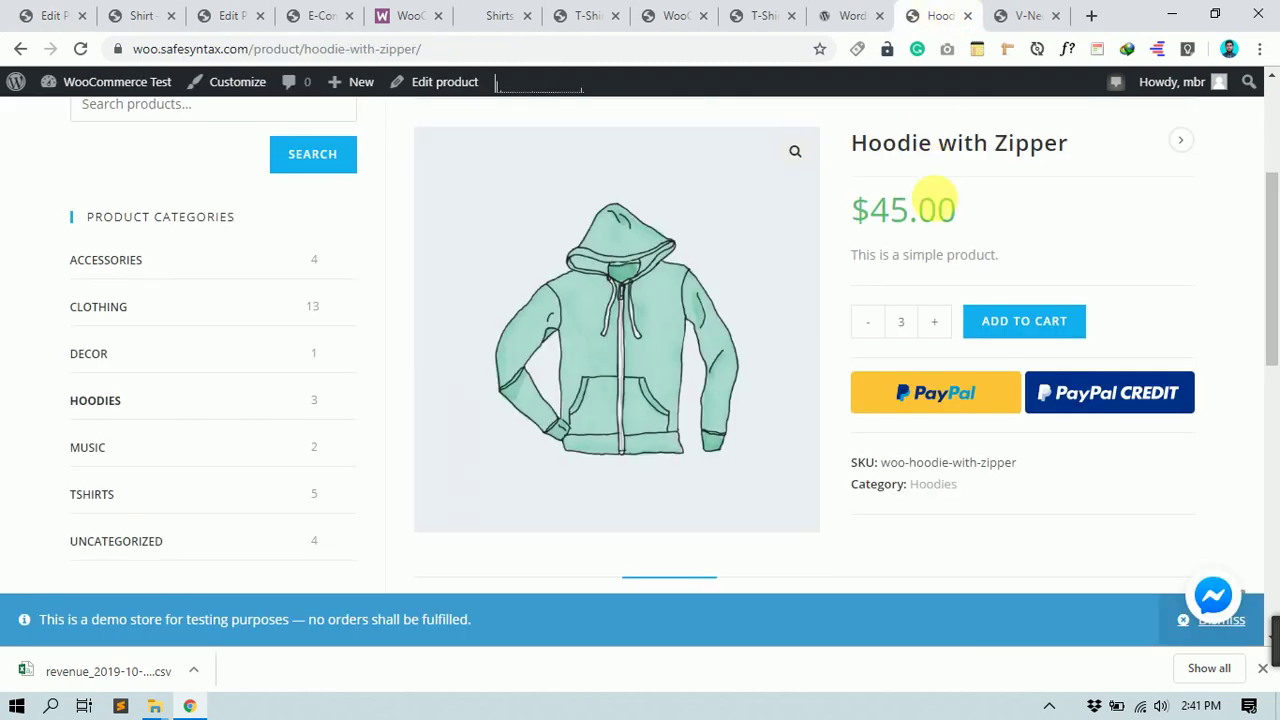
pyautogui.scroll(-4, 940, 283)
pyautogui.moveTo(1006, 154); pyautogui.dragTo(837, 140)
pyautogui.scroll(-3, 500, 457)
pyautogui.moveTo(618, 325); pyautogui.dragTo(429, 277)
pyautogui.hotkey('ctrl', 'c')
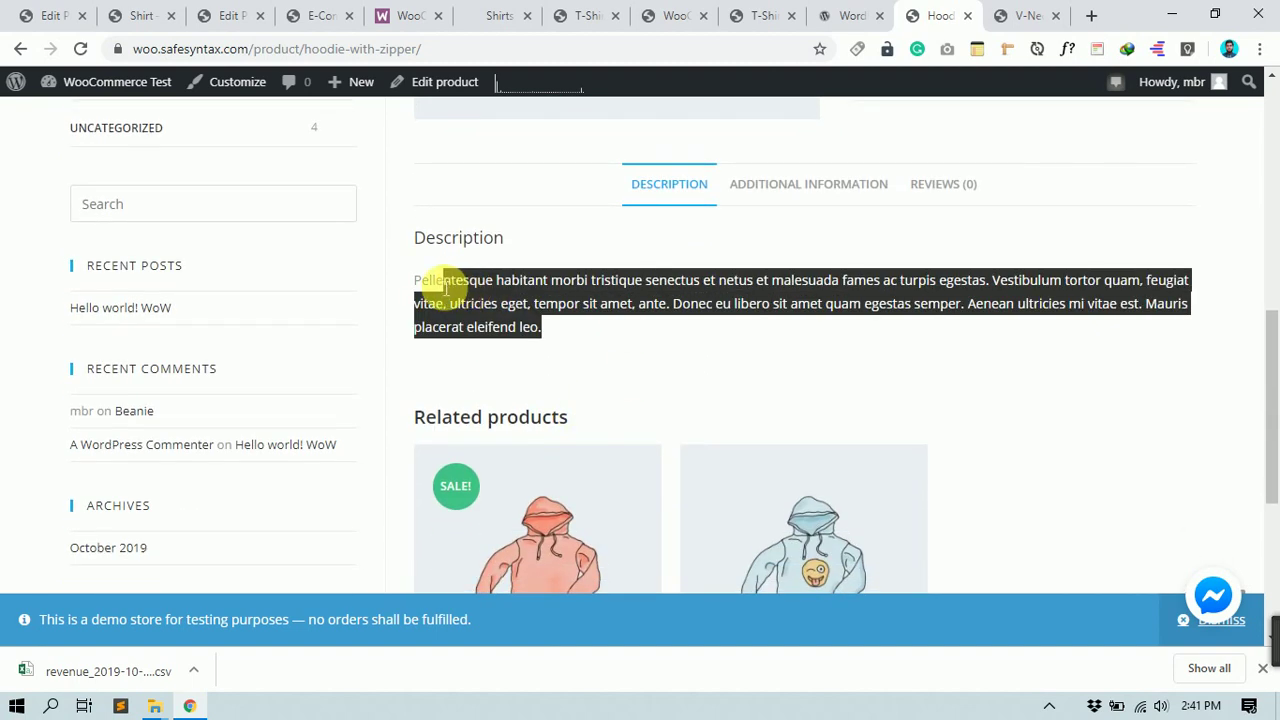
# Step: Paste the copied paragraph into the Shirt's product short description and delete everything after "tempor sit amet, ante"
pyautogui.click(50, 12)
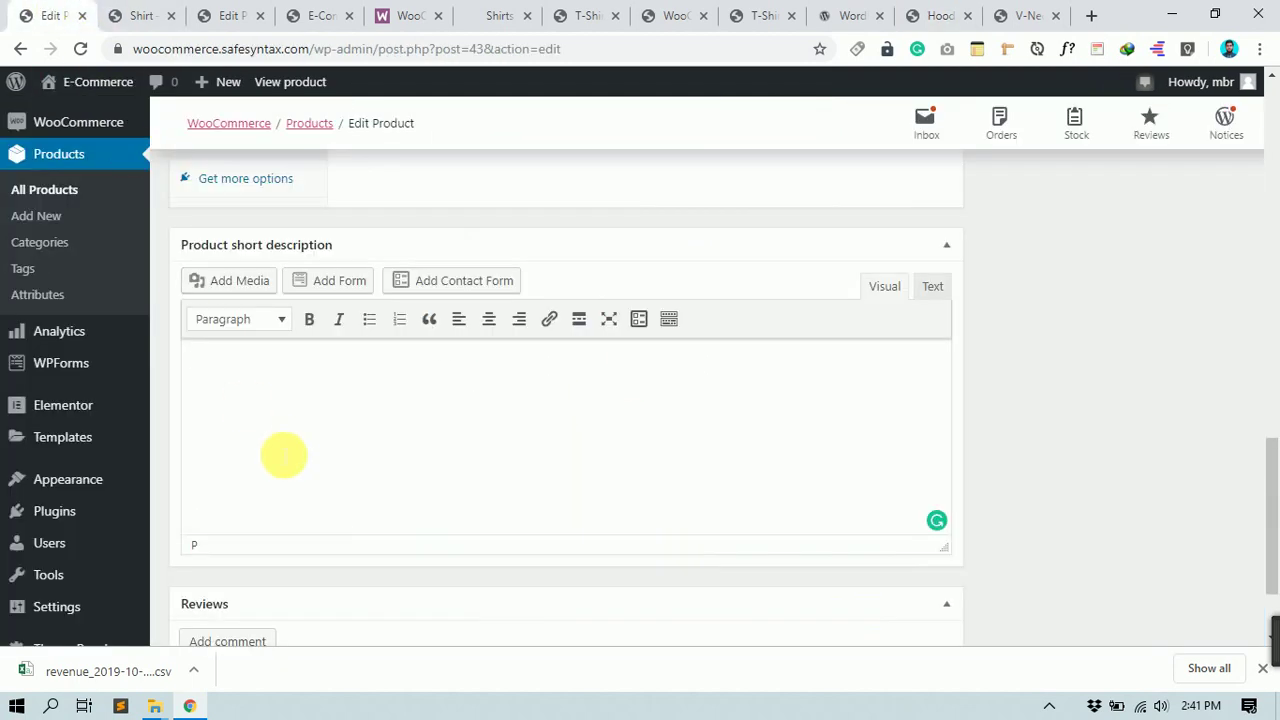
pyautogui.click(295, 443)
pyautogui.hotkey('ctrl', 'v')
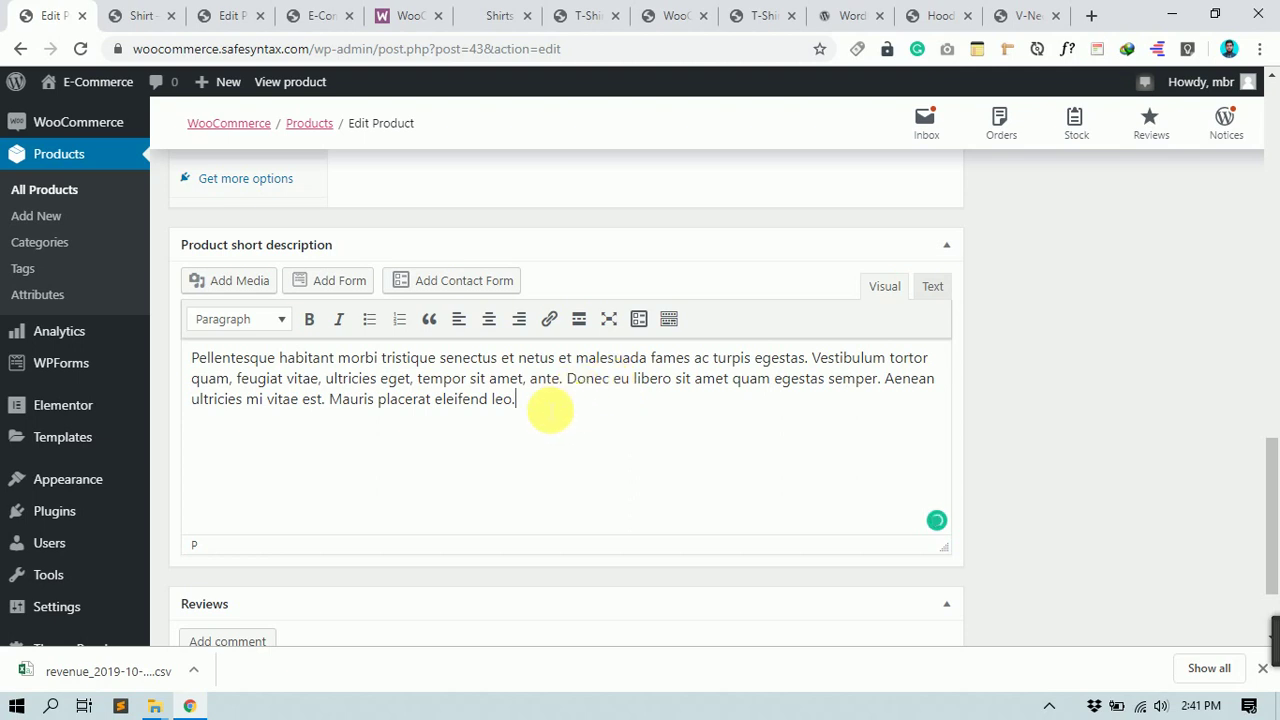
pyautogui.moveTo(543, 406); pyautogui.dragTo(565, 392)
pyautogui.press('BackSpace')
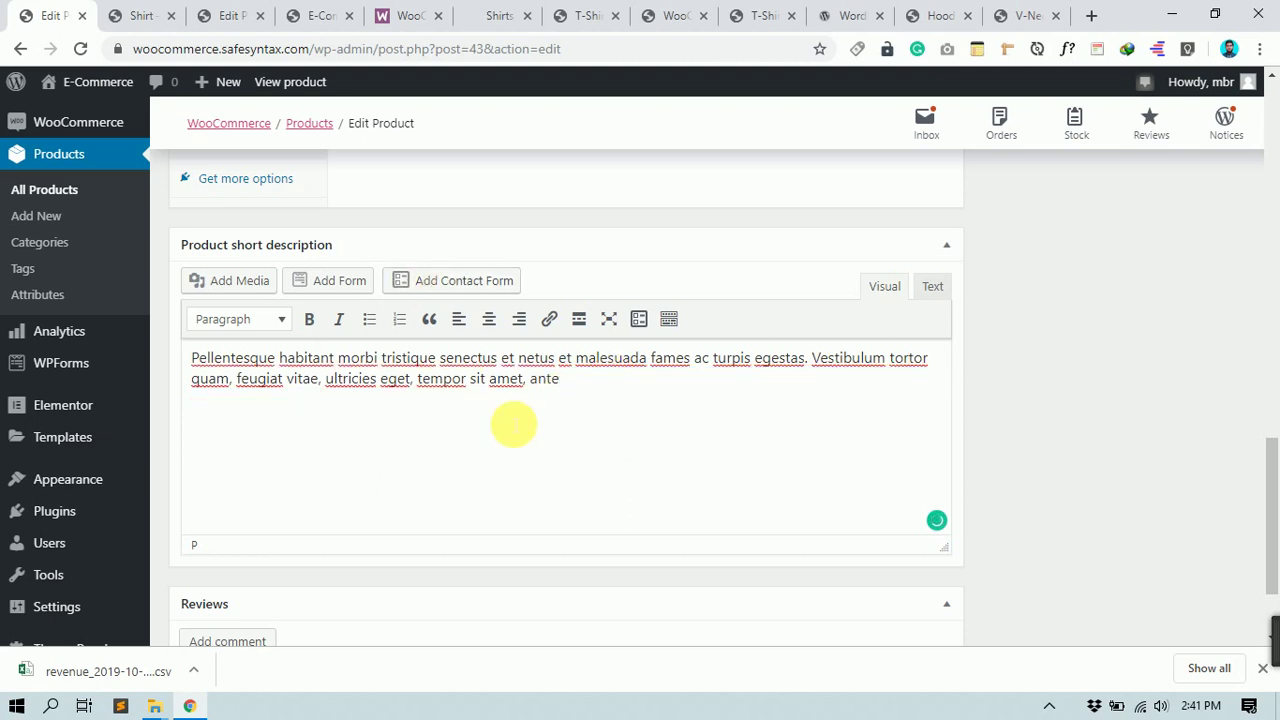
# Step: Examine the Shirt's store page, including its image area, price and product details, and return to the product editor
pyautogui.scroll(2, 502, 458)
pyautogui.scroll(3, 502, 458)
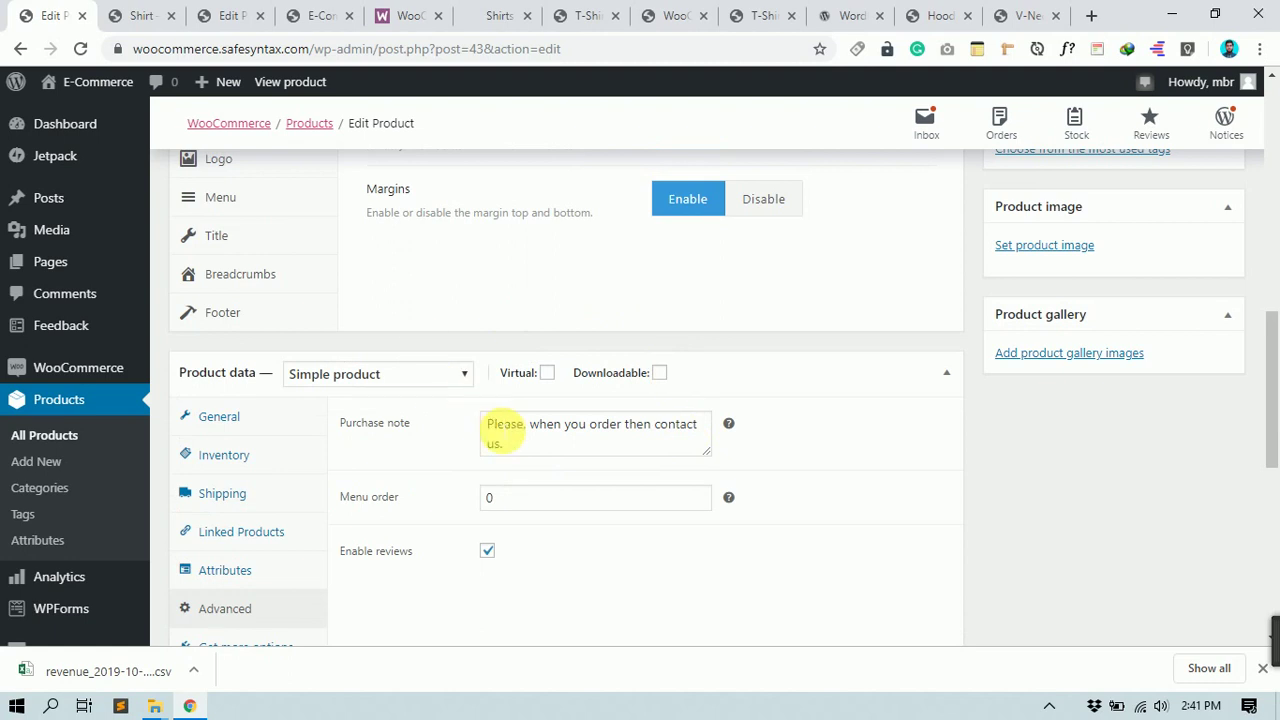
pyautogui.scroll(-1, 500, 430)
pyautogui.scroll(2, 502, 435)
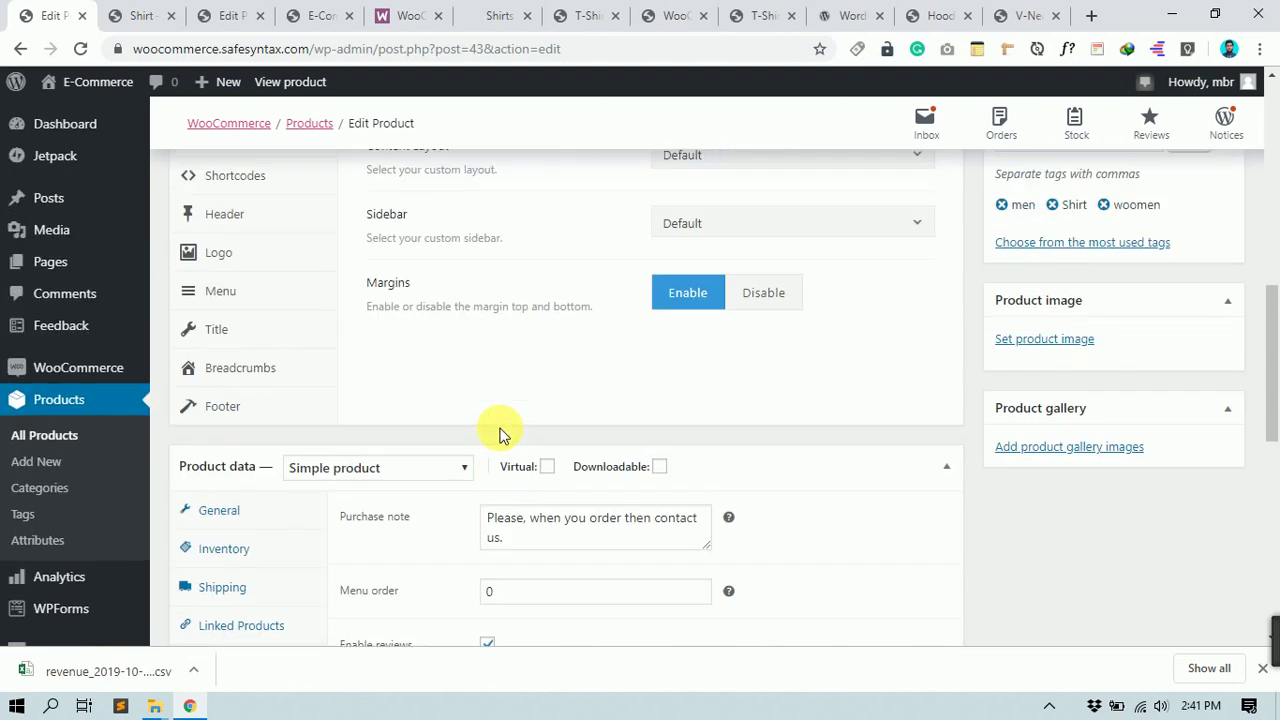
pyautogui.click(145, 15)
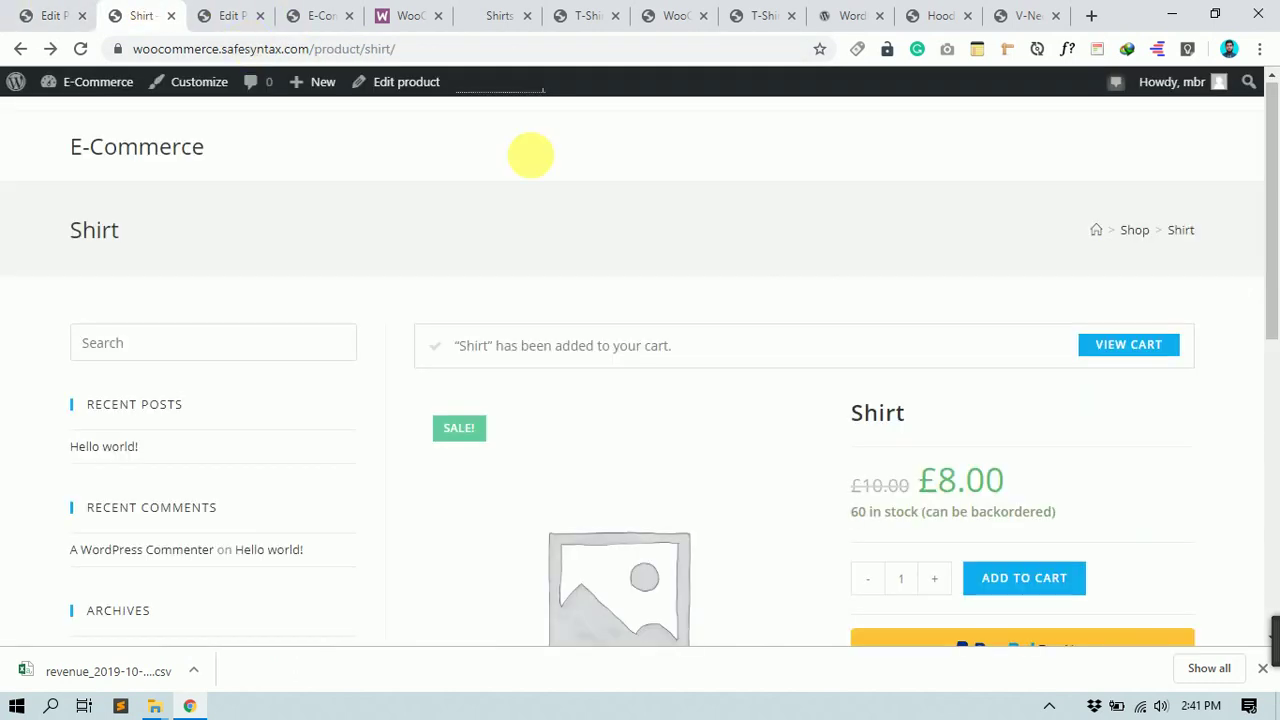
pyautogui.scroll(-3, 923, 285)
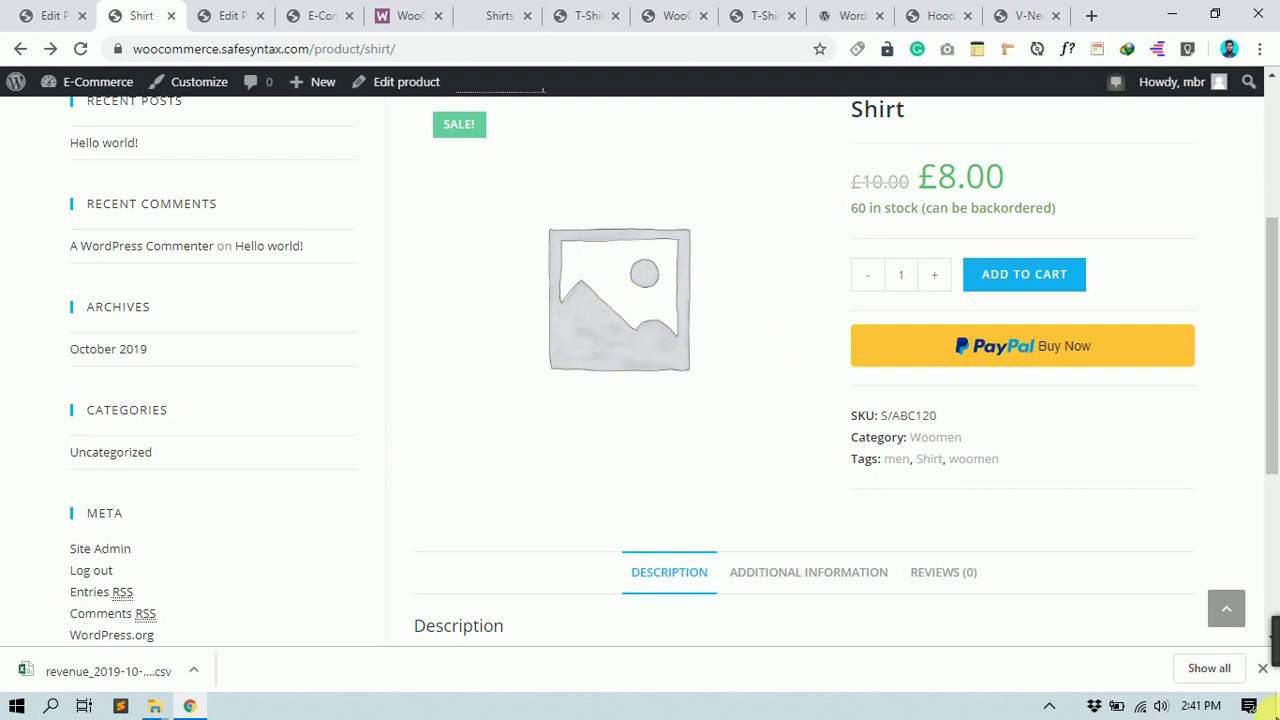
pyautogui.click(70, 10)
# Step: Set the navy shirt photo m-03-min.jpg from the media library as the Shirt's product image
pyautogui.scroll(2, 990, 570)
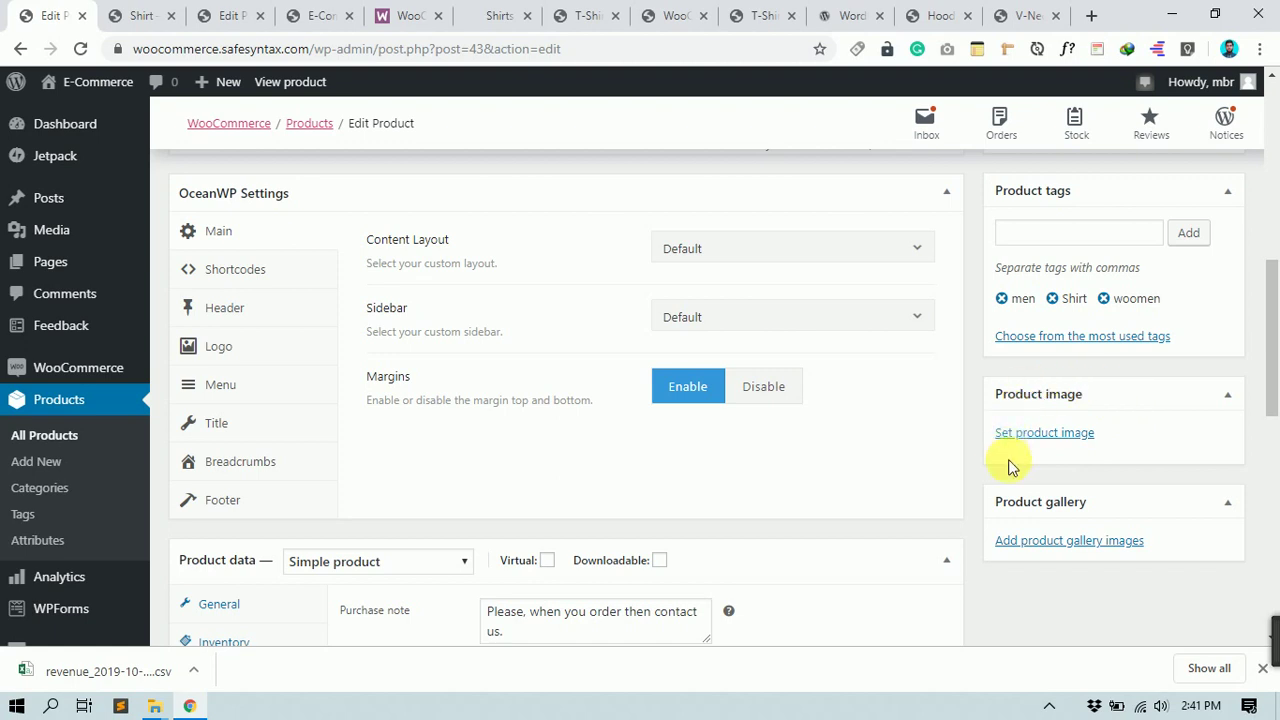
pyautogui.click(1058, 436)
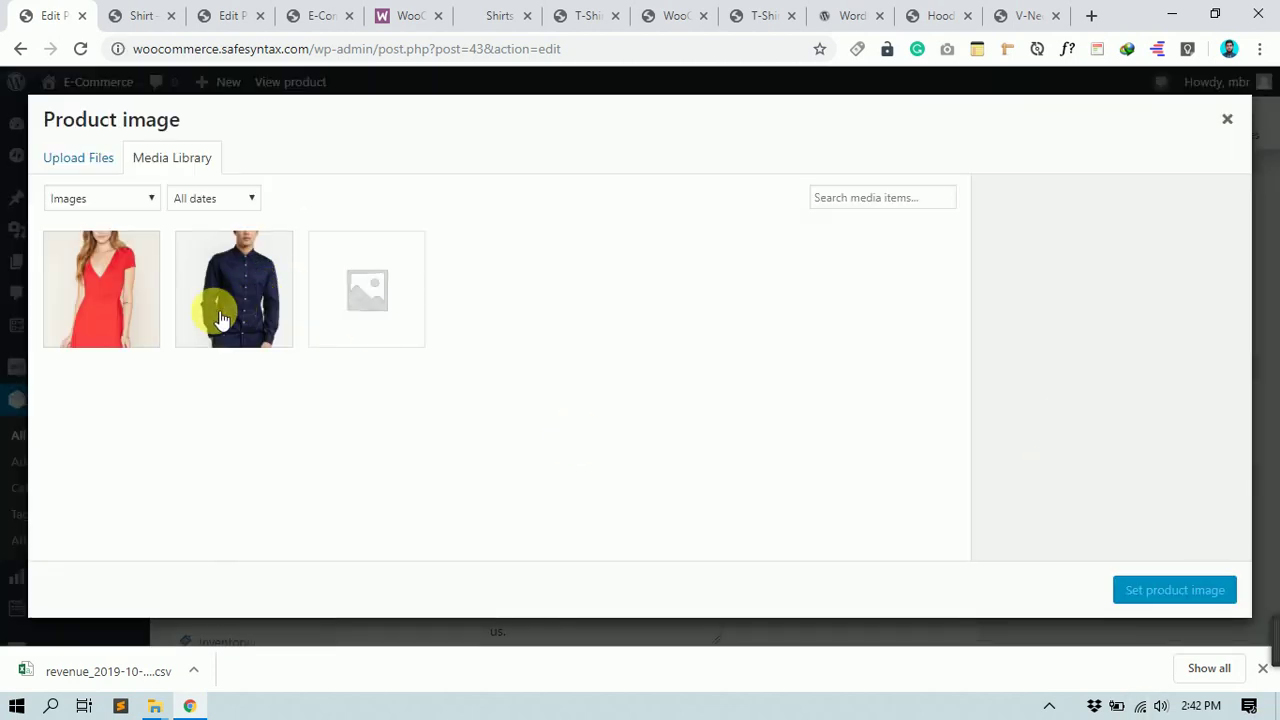
pyautogui.click(249, 320)
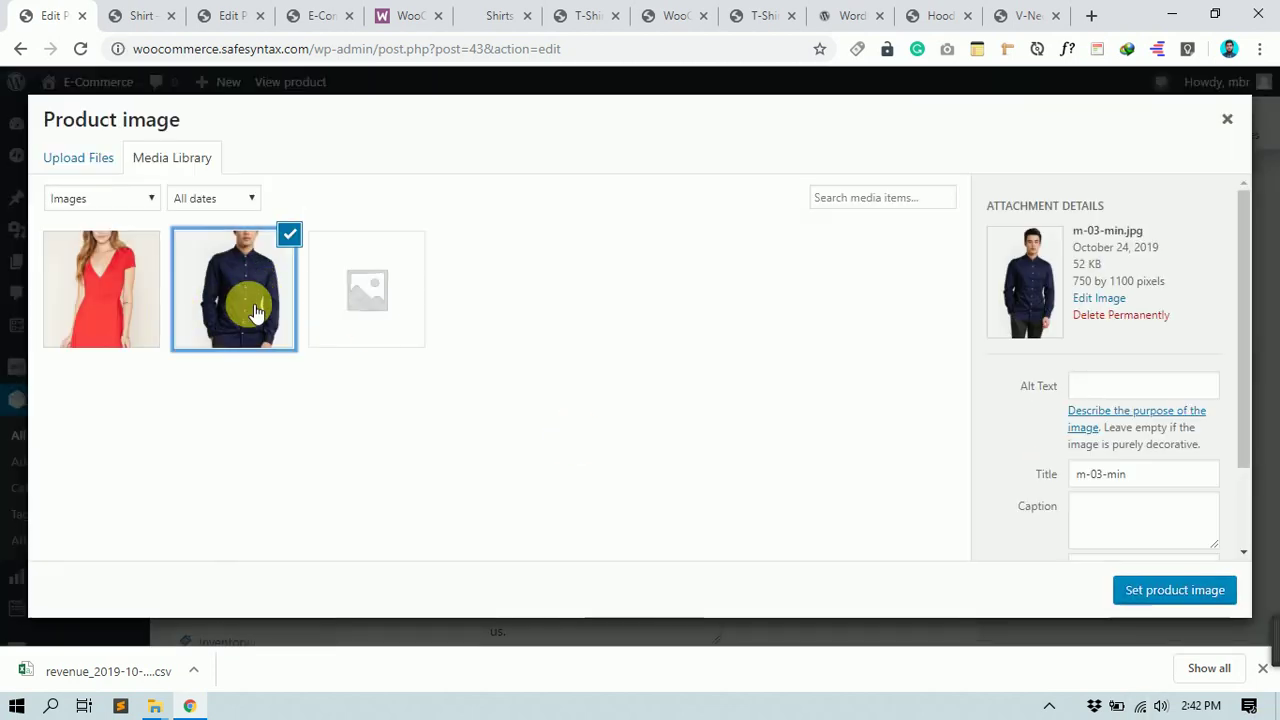
pyautogui.click(1173, 592)
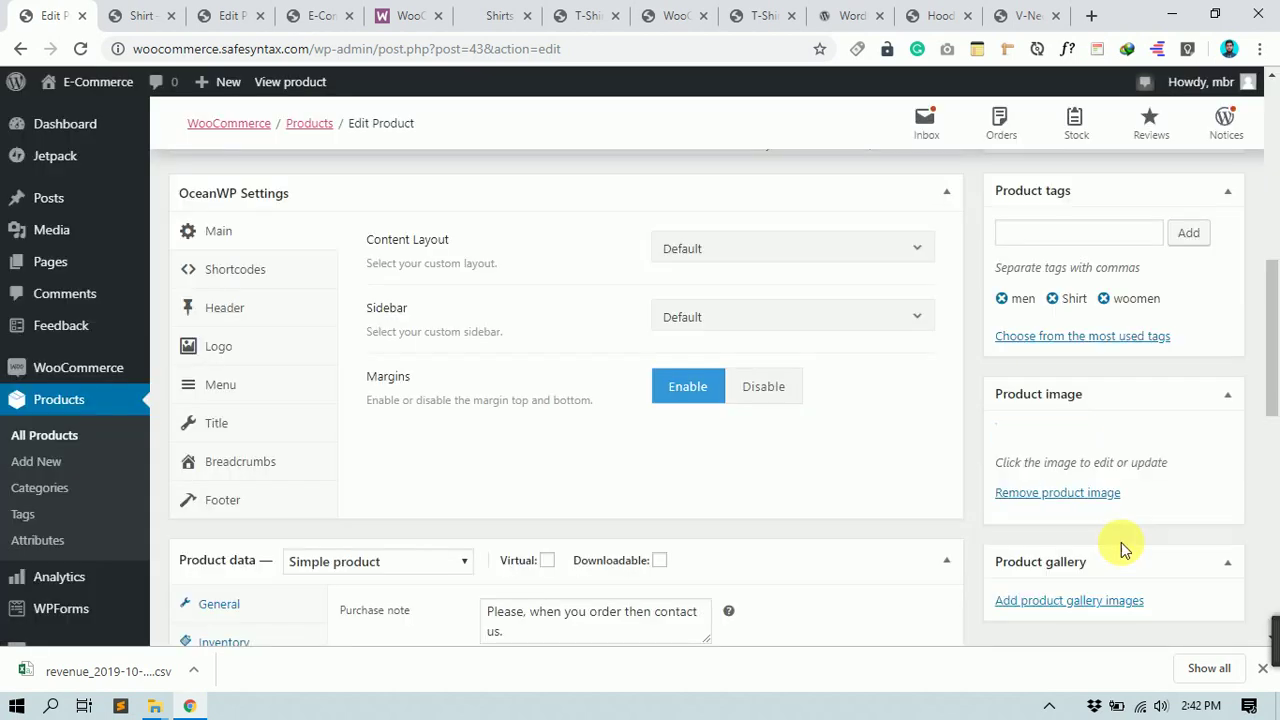
pyautogui.scroll(-1, 1125, 515)
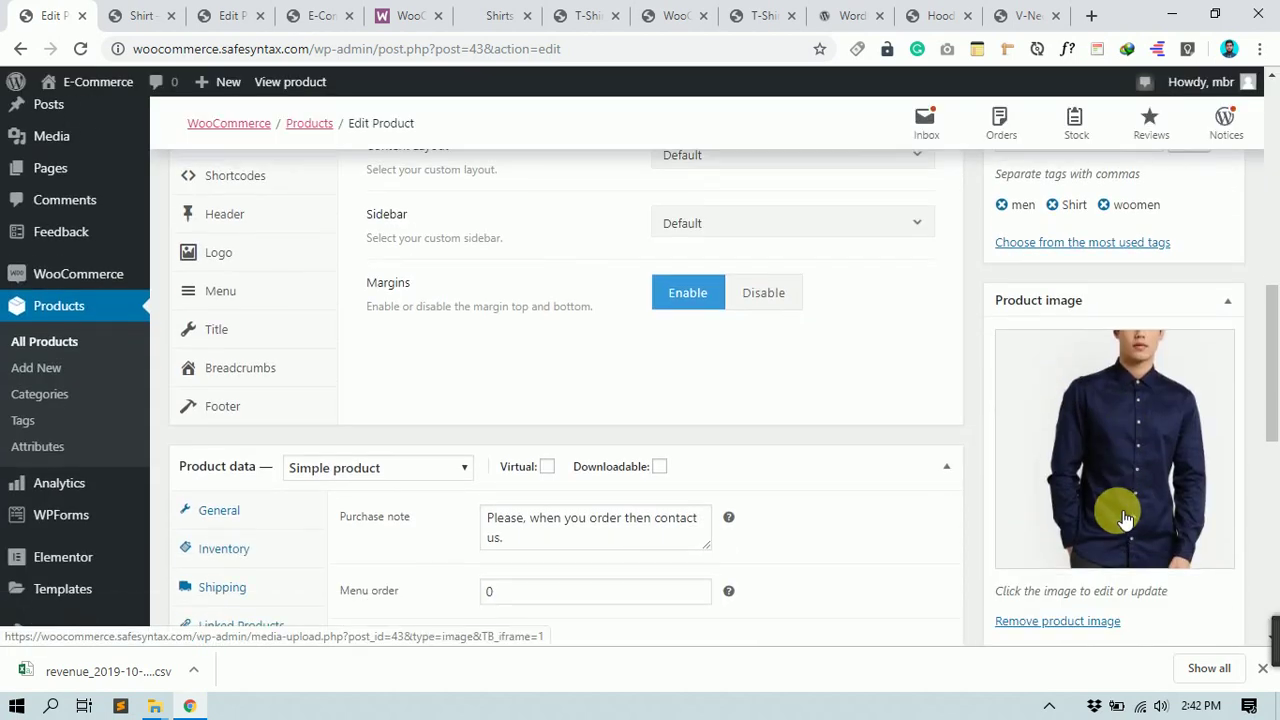
pyautogui.scroll(-2, 1125, 518)
# Step: Upload m-03-min.jpg and m-04-min.jpg from the "simple" image folder and add both to the Shirt's product gallery
pyautogui.click(148, 16)
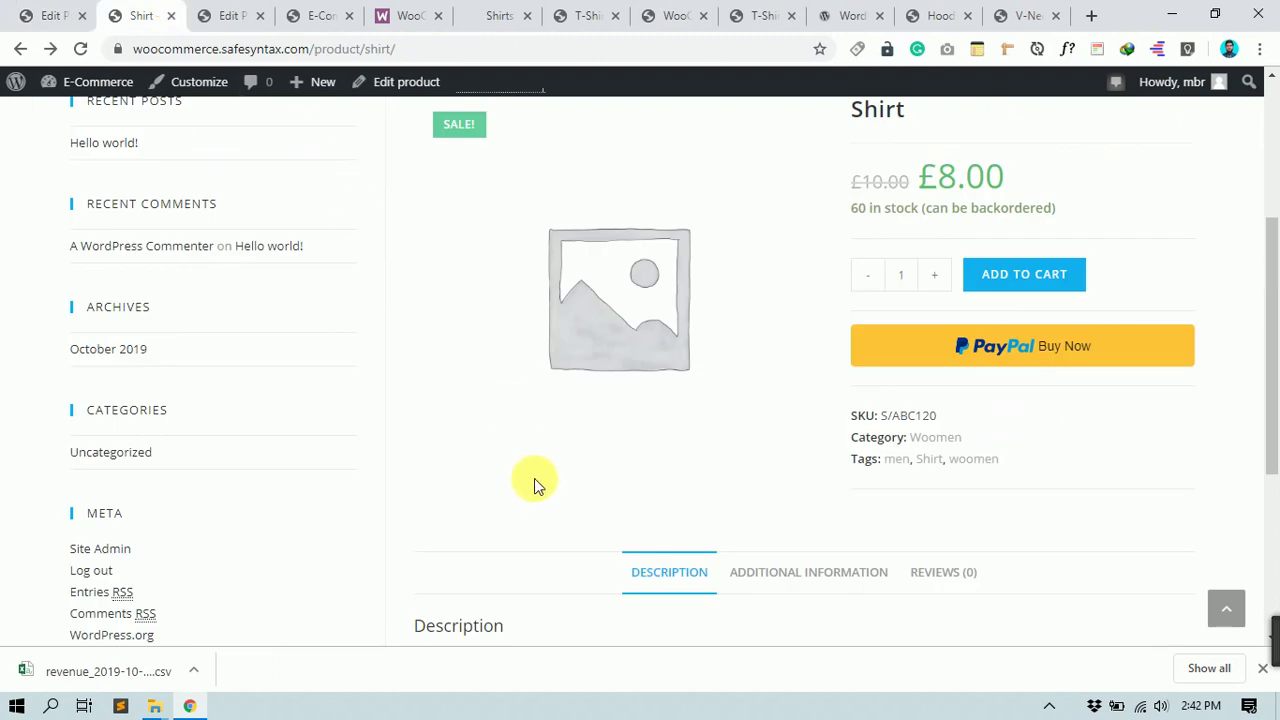
pyautogui.click(50, 16)
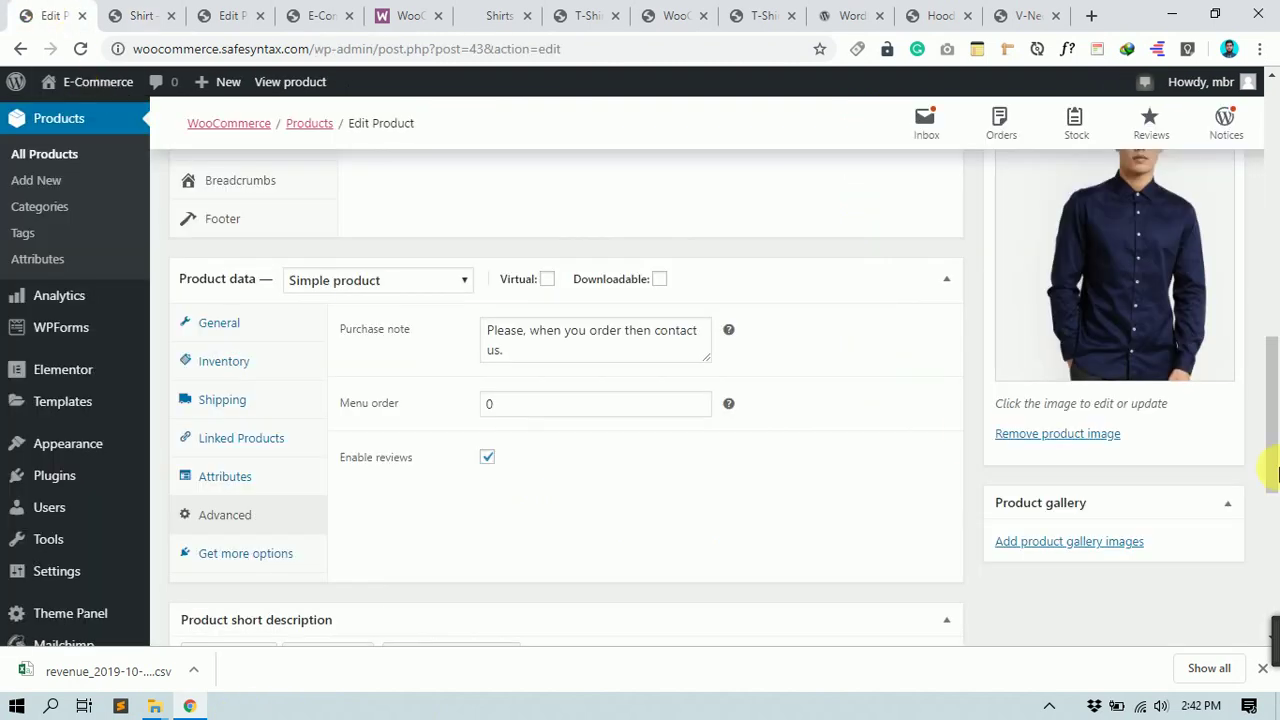
pyautogui.click(1085, 545)
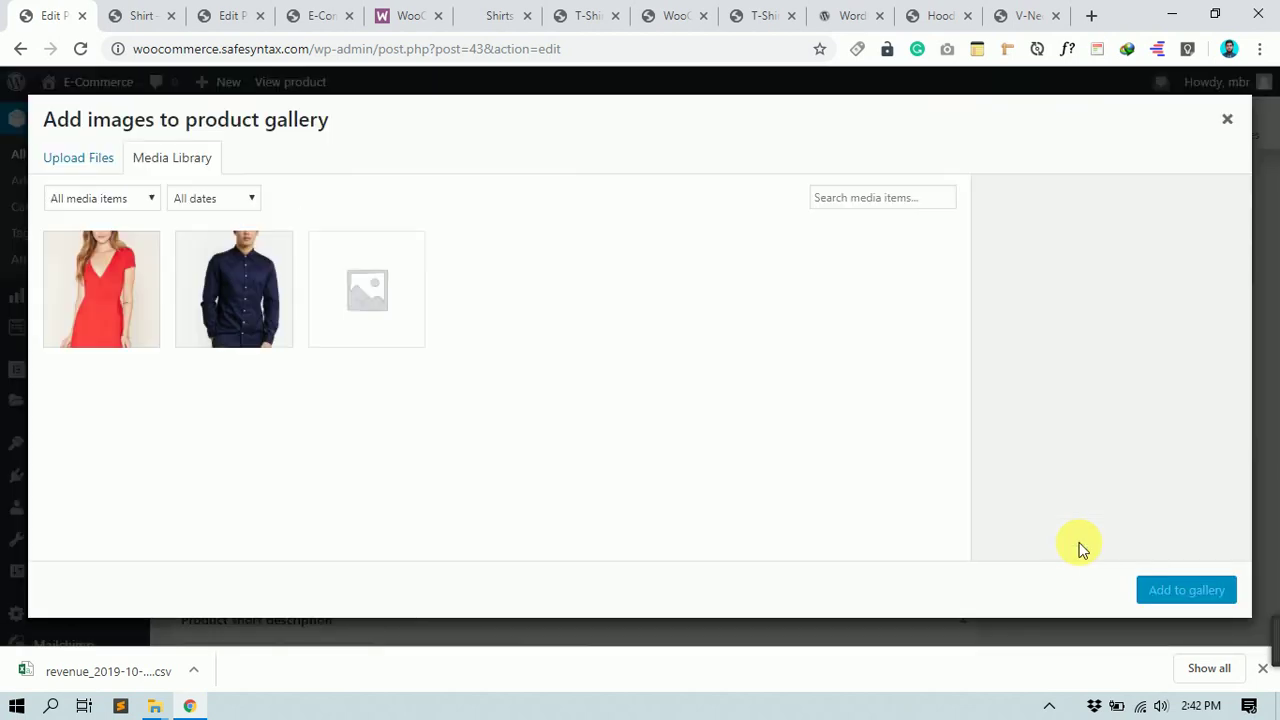
pyautogui.click(84, 157)
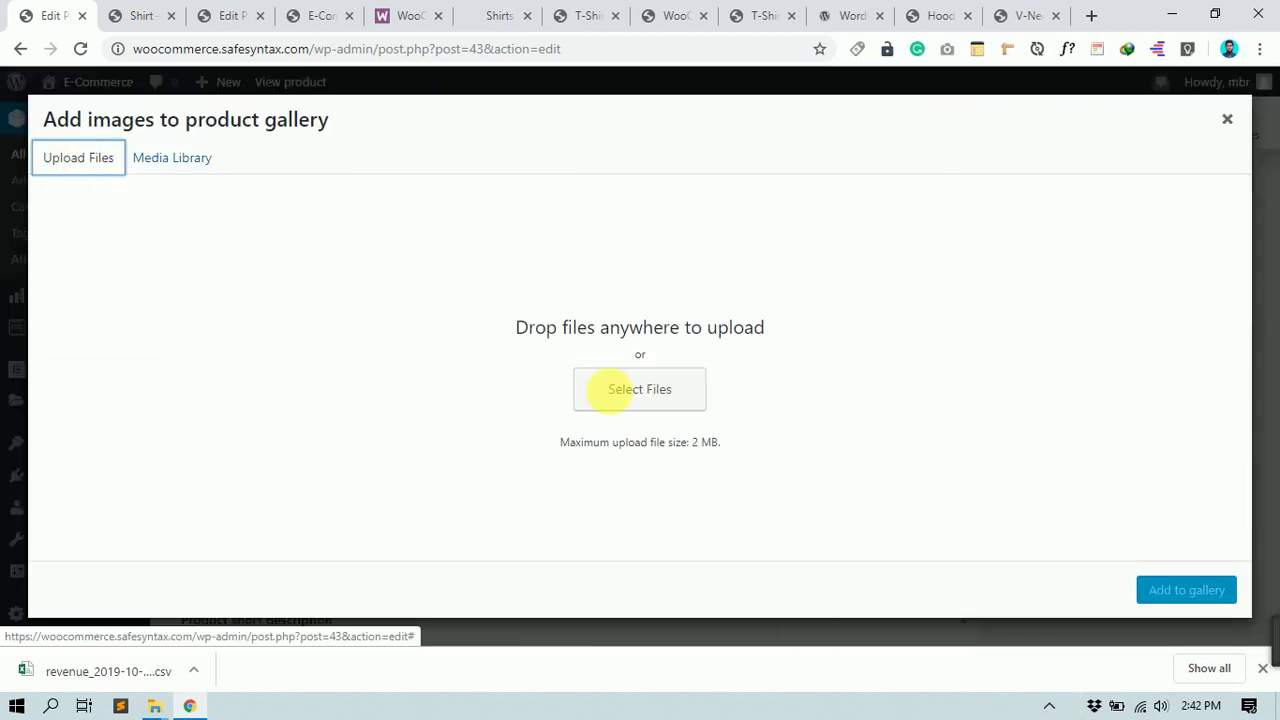
pyautogui.click(690, 396)
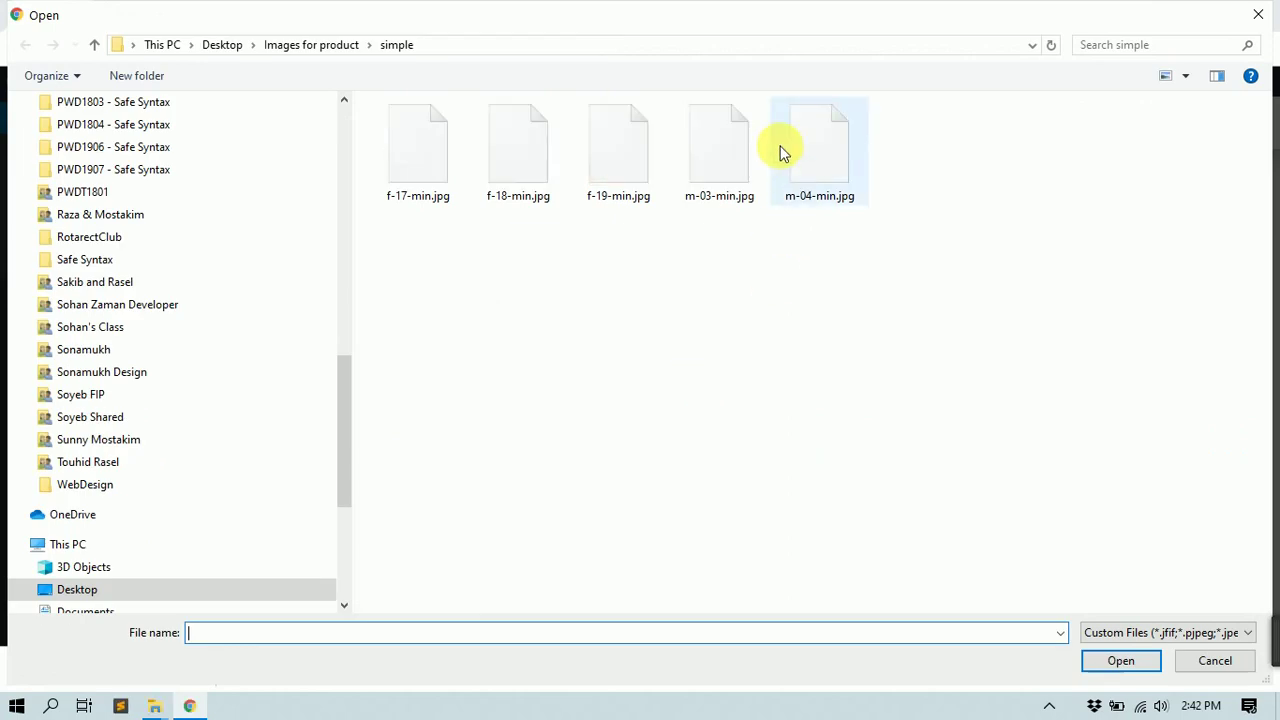
pyautogui.click(720, 150)
pyautogui.keyDown('ctrl'); pyautogui.click(819, 145); pyautogui.keyUp('ctrl')
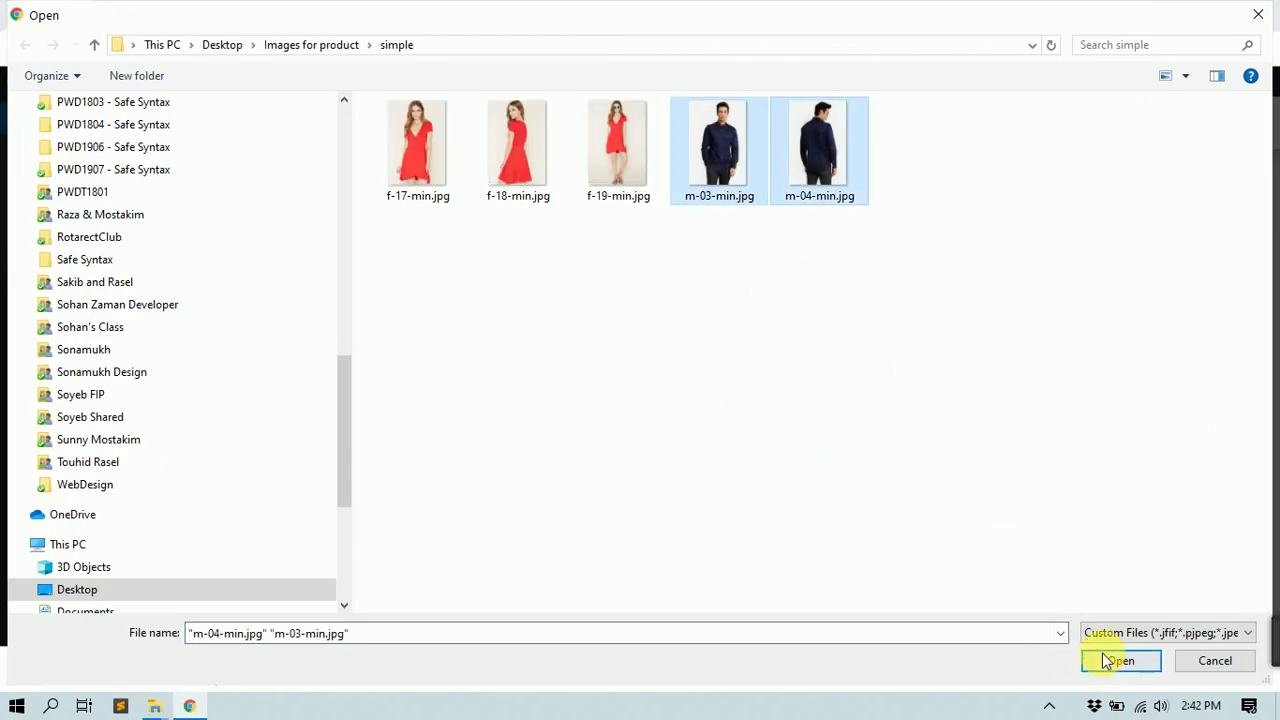
pyautogui.click(1112, 660)
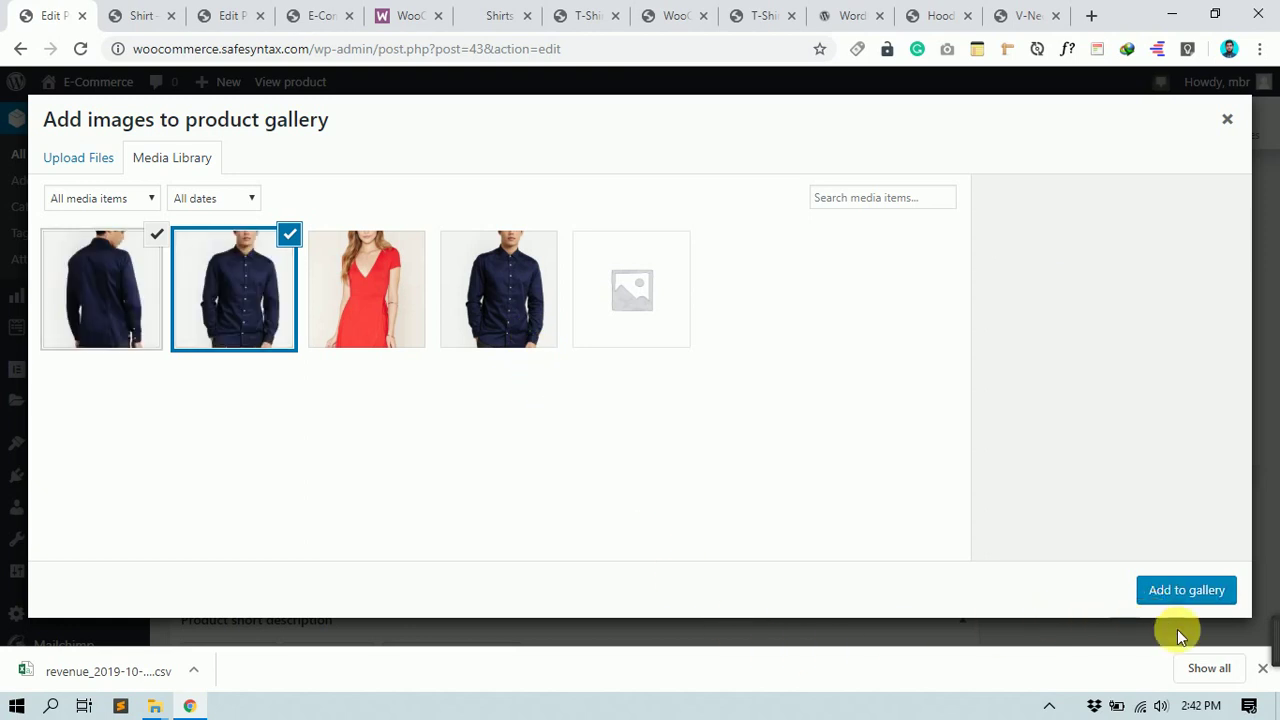
pyautogui.click(1172, 594)
pyautogui.scroll(-3, 643, 463)
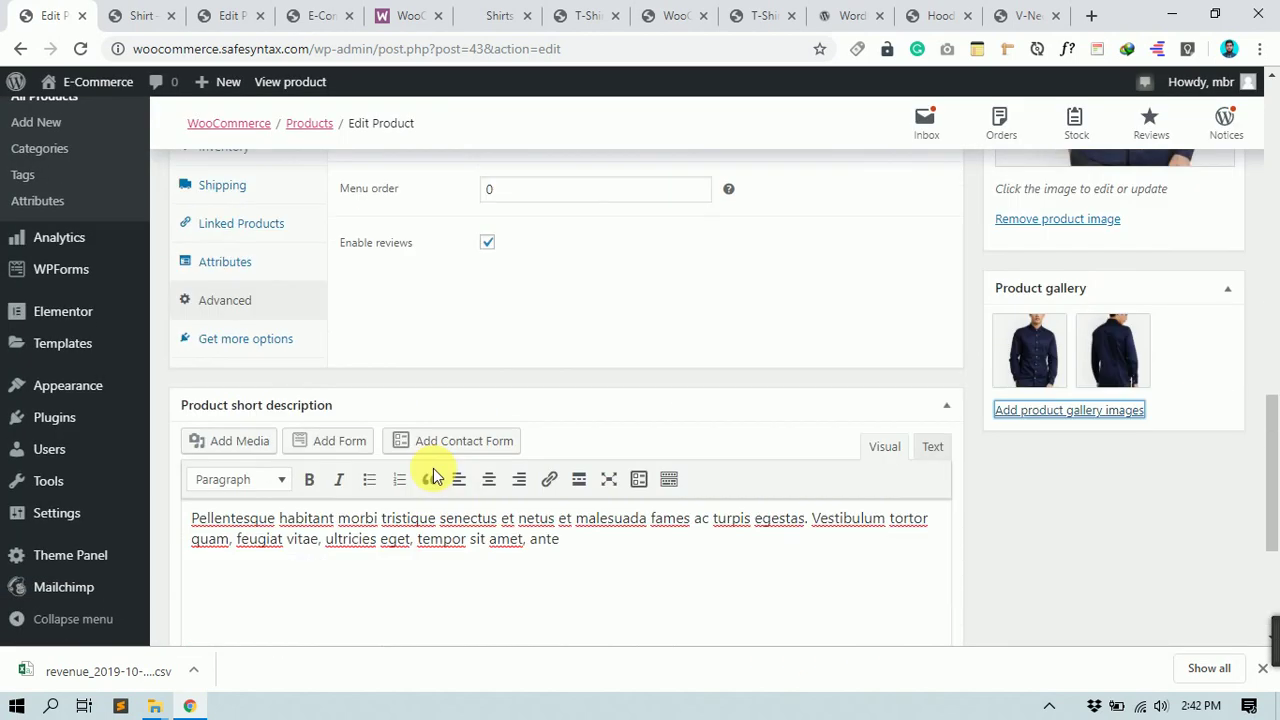
# Step: Review the Shirt's edited settings, short description, product image and gallery, and update the product
pyautogui.scroll(10, 1000, 517)
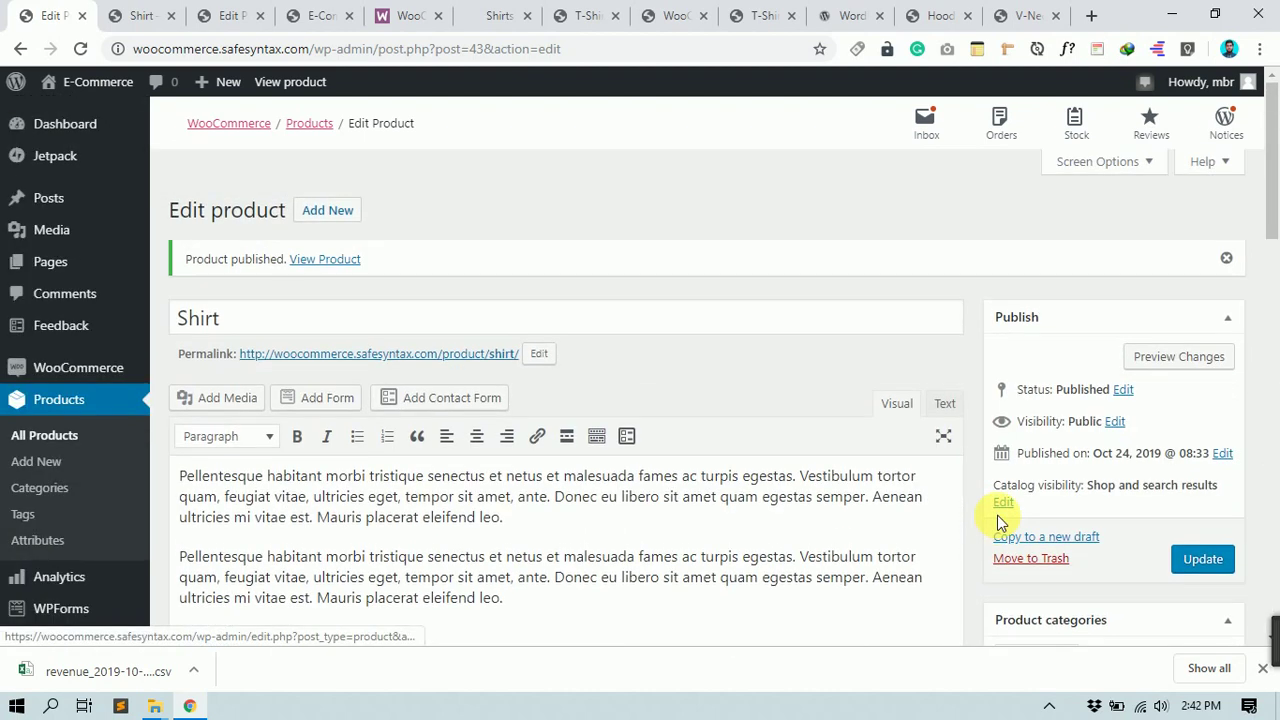
pyautogui.scroll(-5, 493, 483)
pyautogui.scroll(-1, 218, 405)
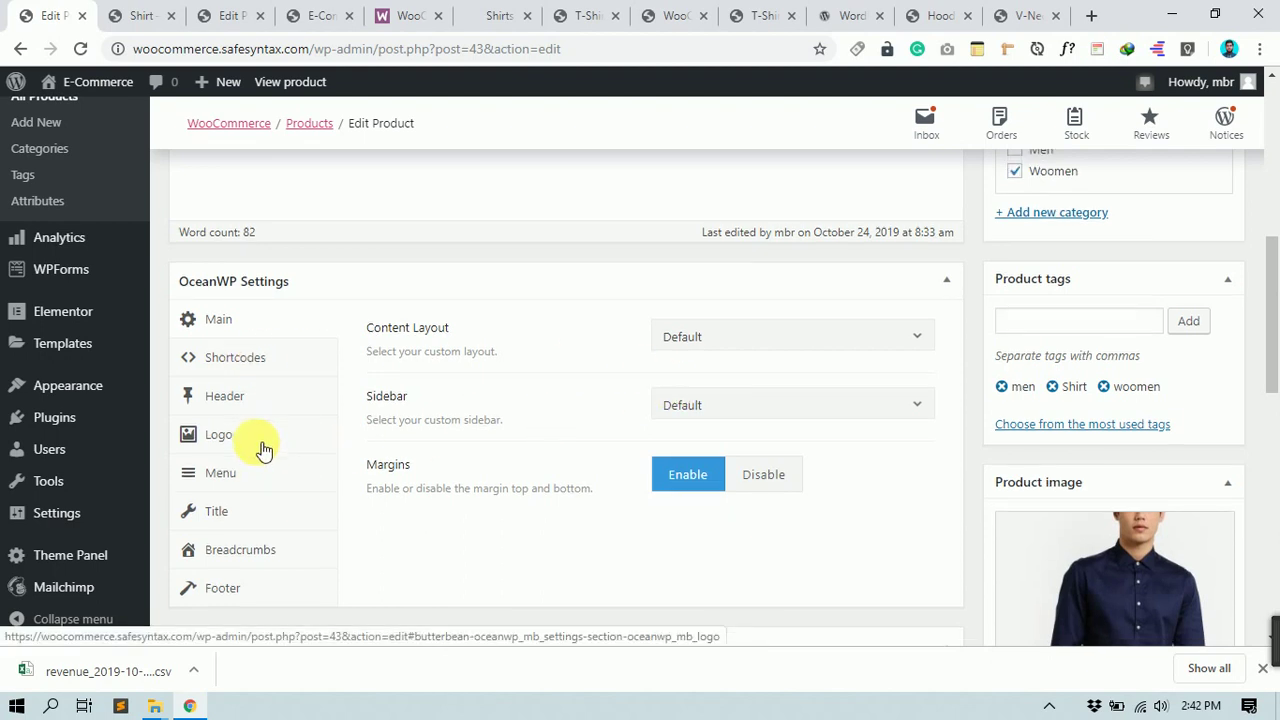
pyautogui.scroll(-2, 257, 449)
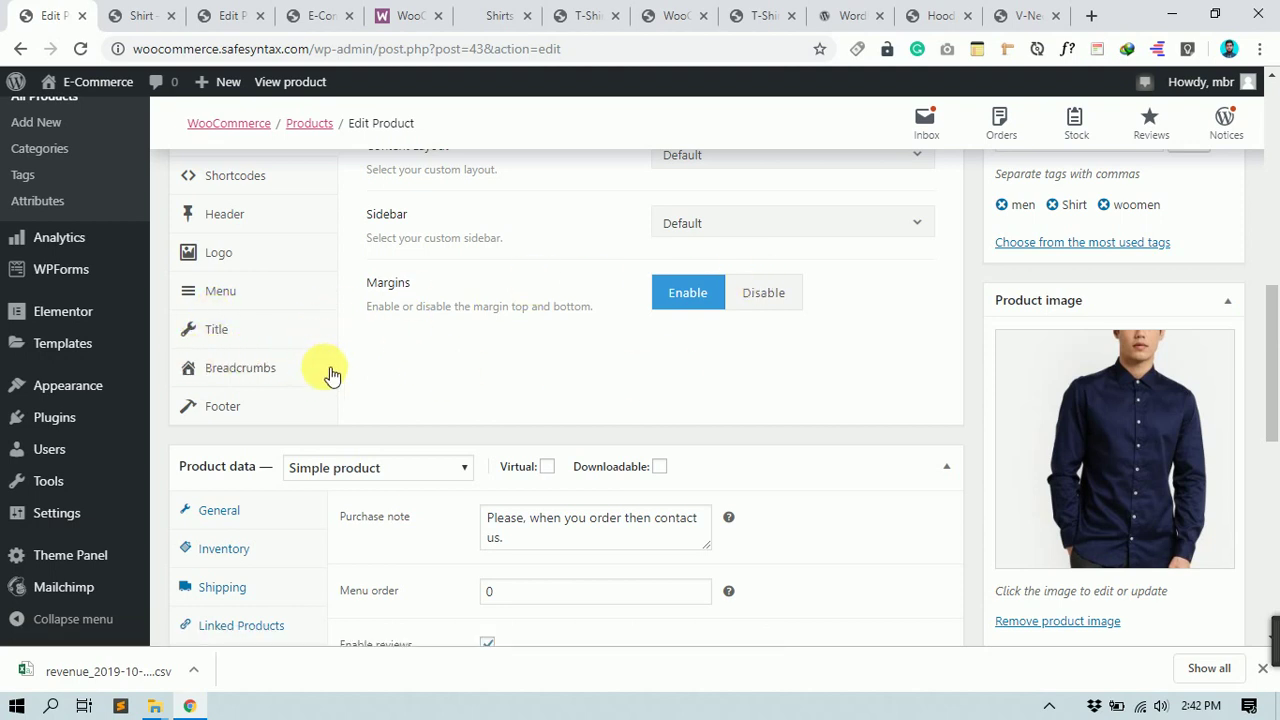
pyautogui.scroll(-3, 380, 420)
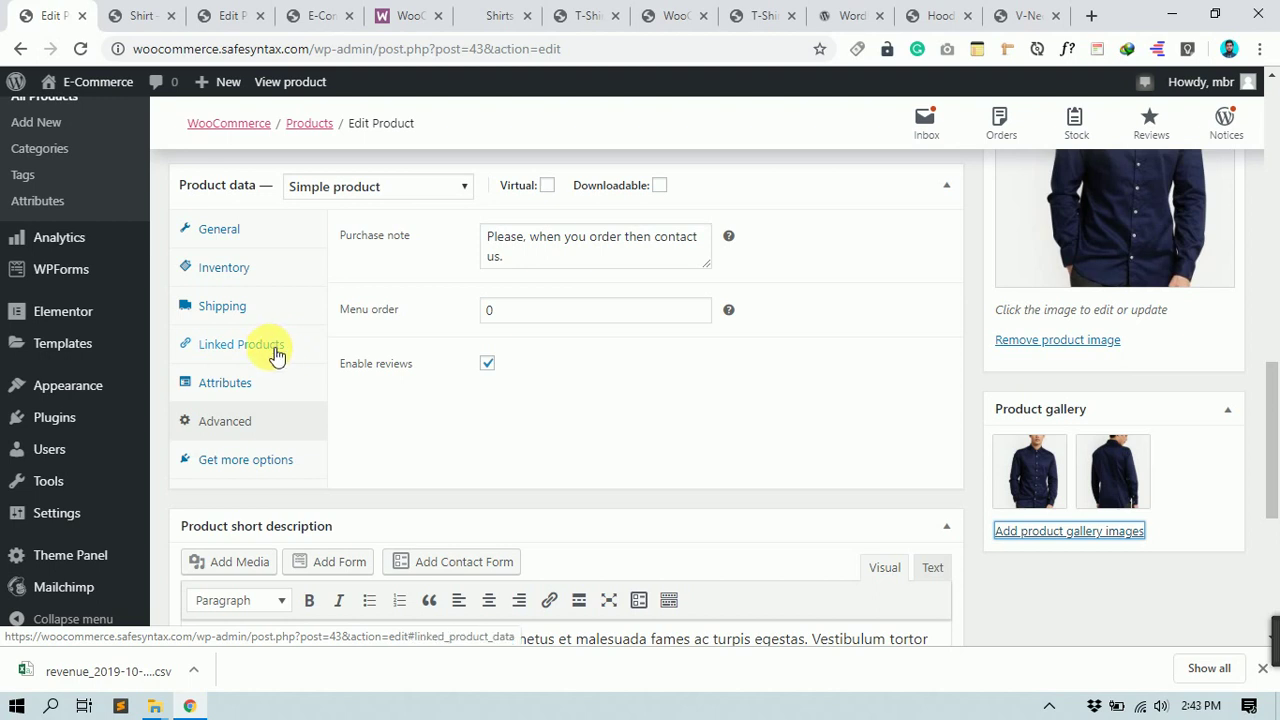
pyautogui.scroll(-4, 777, 509)
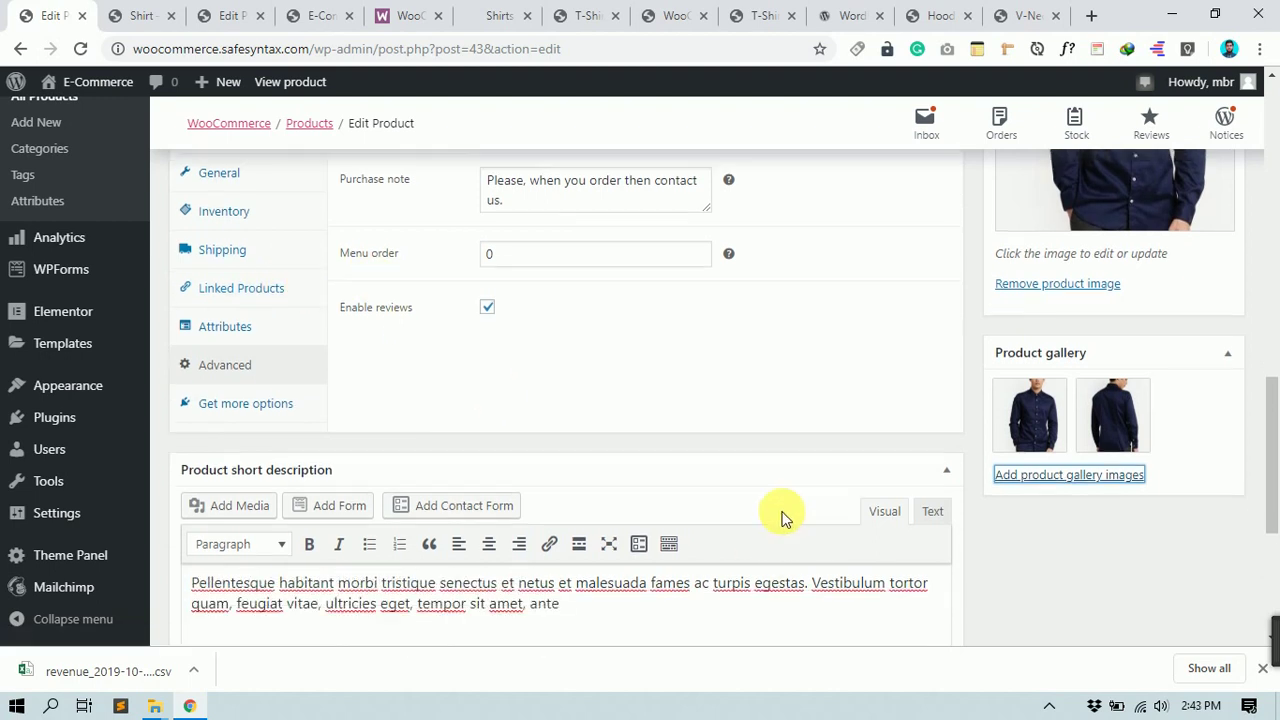
pyautogui.scroll(15, 880, 450)
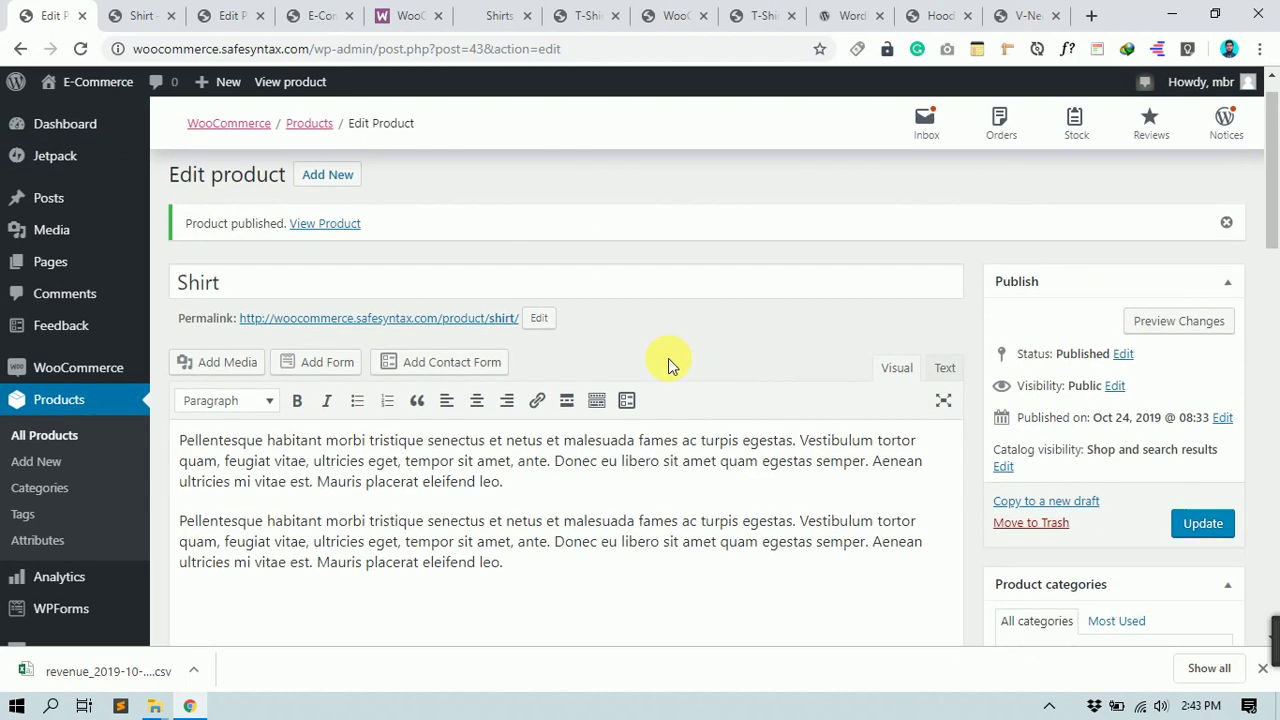
pyautogui.scroll(1, 666, 363)
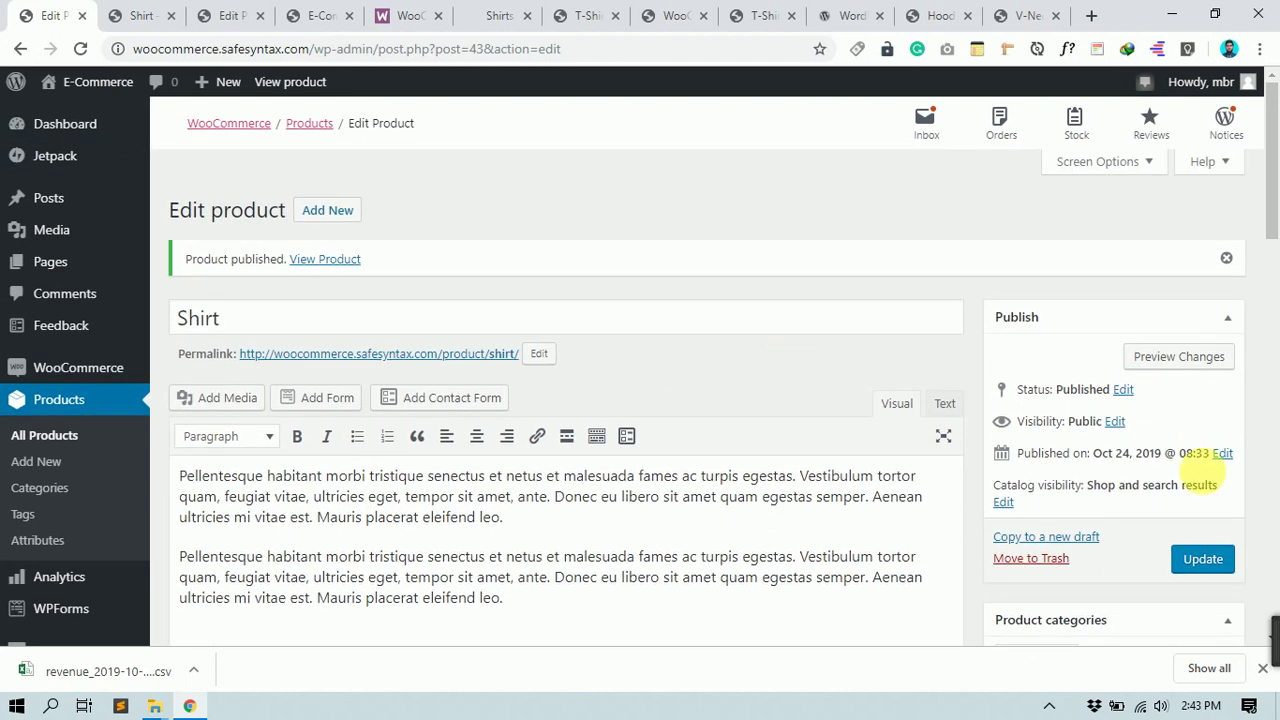
pyautogui.click(1206, 561)
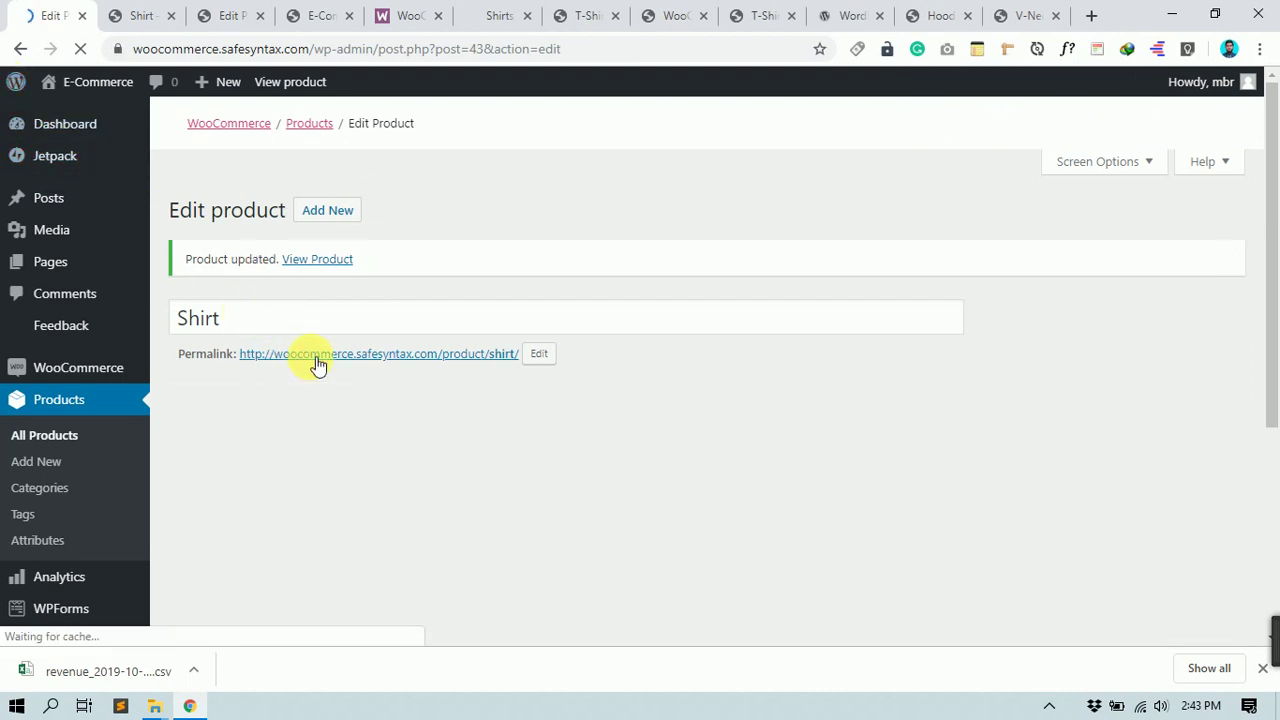
# Step: Open the Shirt's store page from its permalink and view the main product image enlarged
pyautogui.middleClick(318, 365)
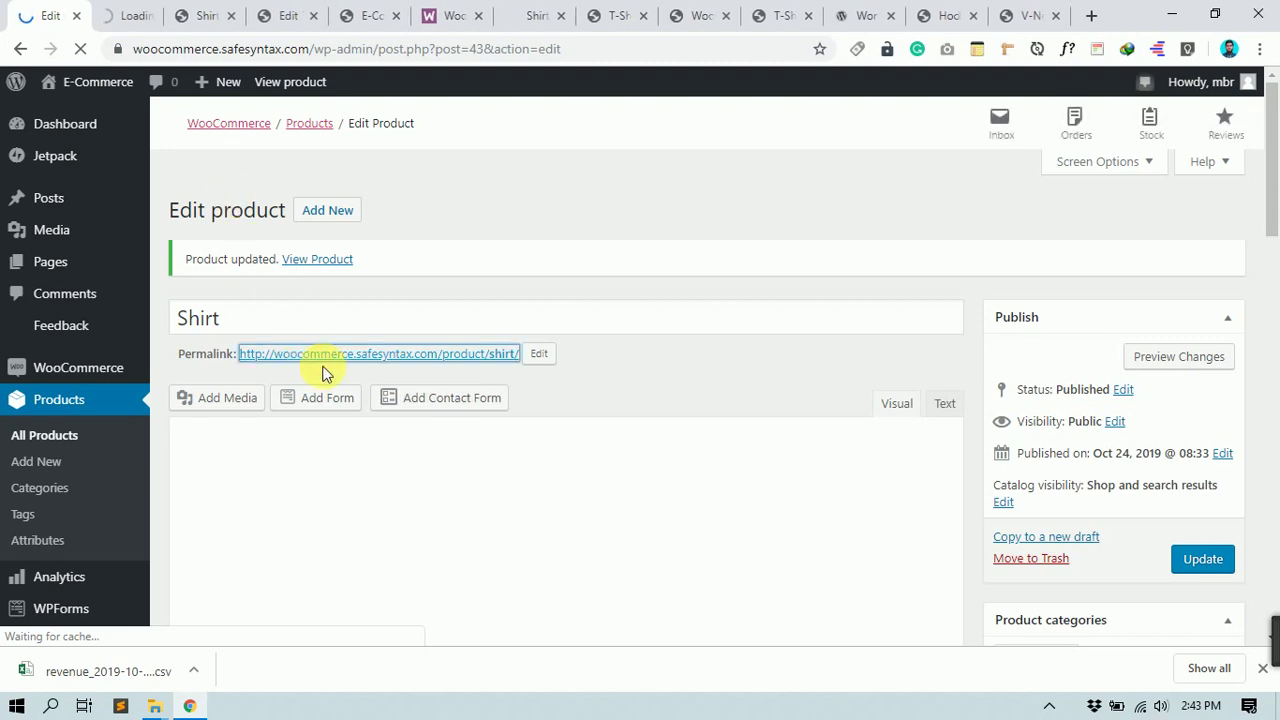
pyautogui.click(110, 15)
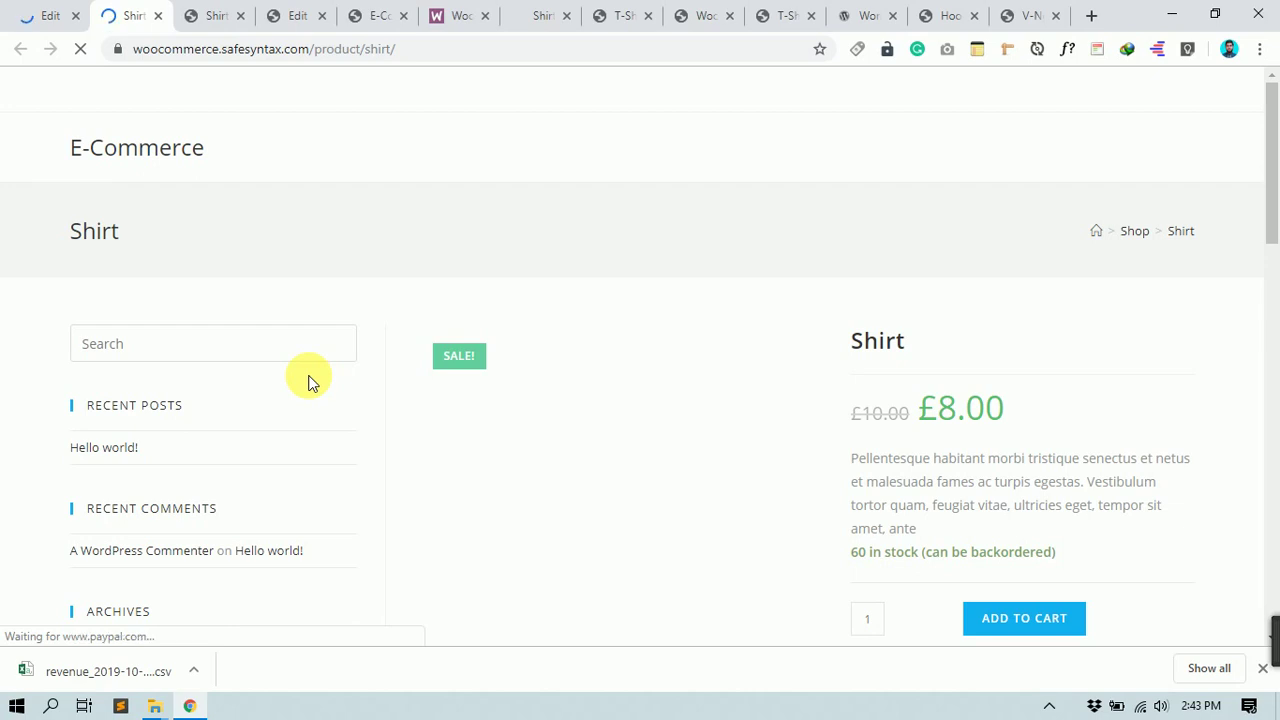
pyautogui.scroll(-1, 562, 281)
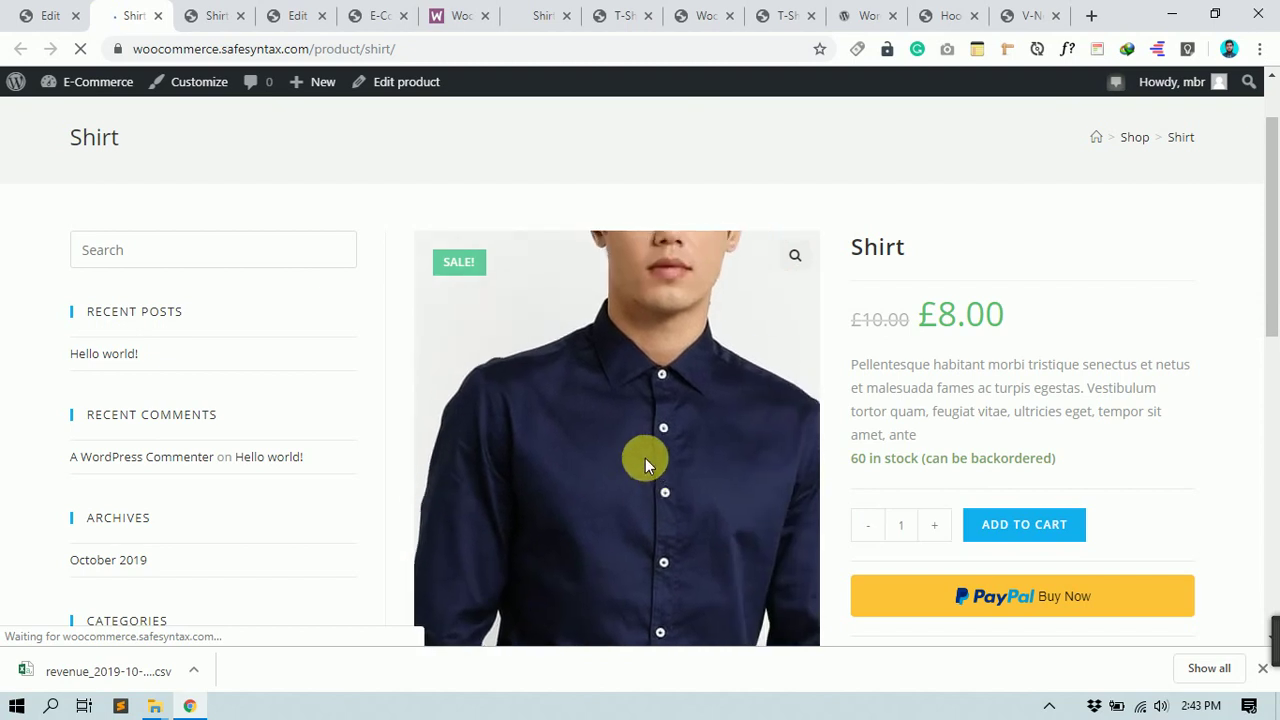
pyautogui.click(804, 253)
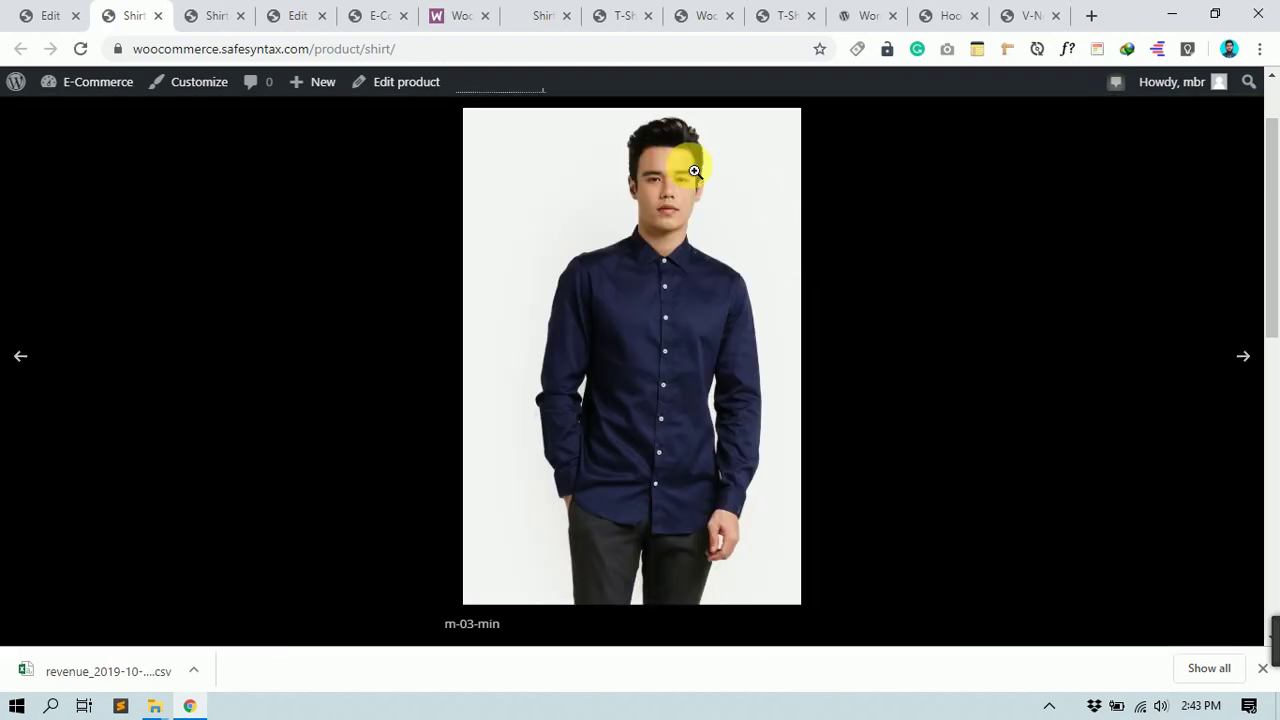
pyautogui.click(1125, 242)
pyautogui.scroll(-5, 814, 331)
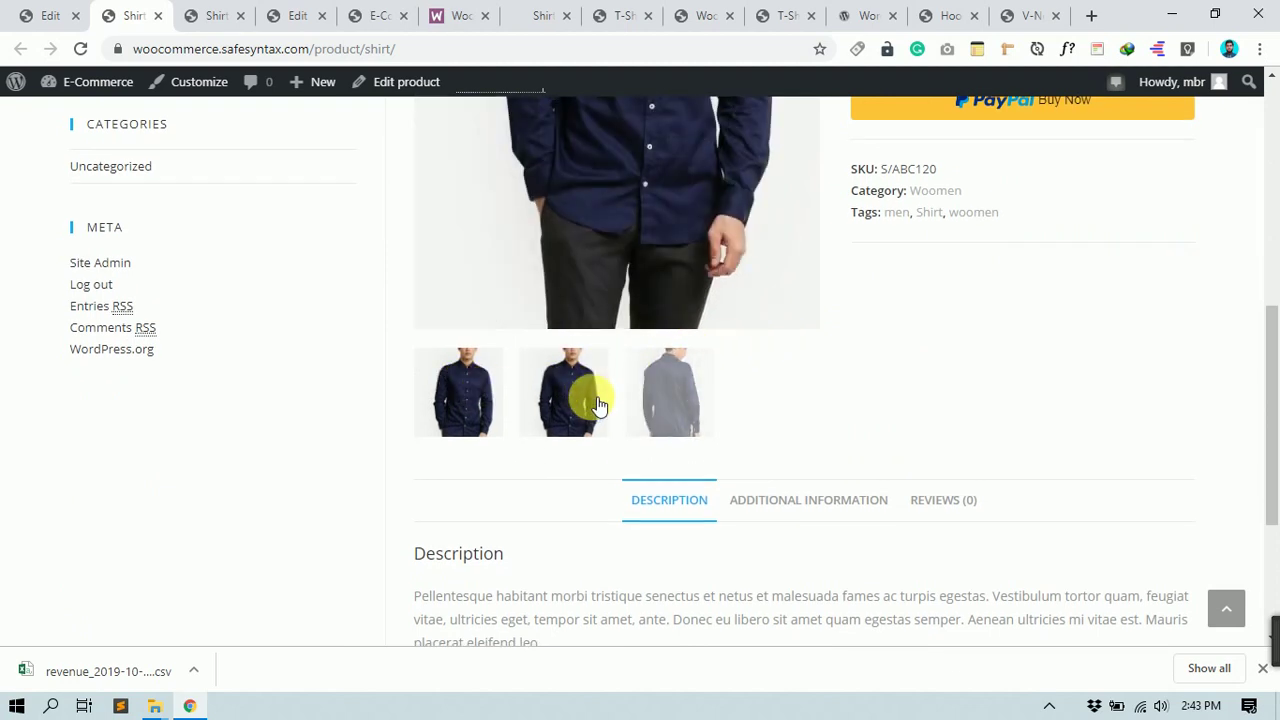
# Step: View the Shirt's second and third gallery images on the store page and leaf through the enlarged gallery
pyautogui.scroll(1, 597, 403)
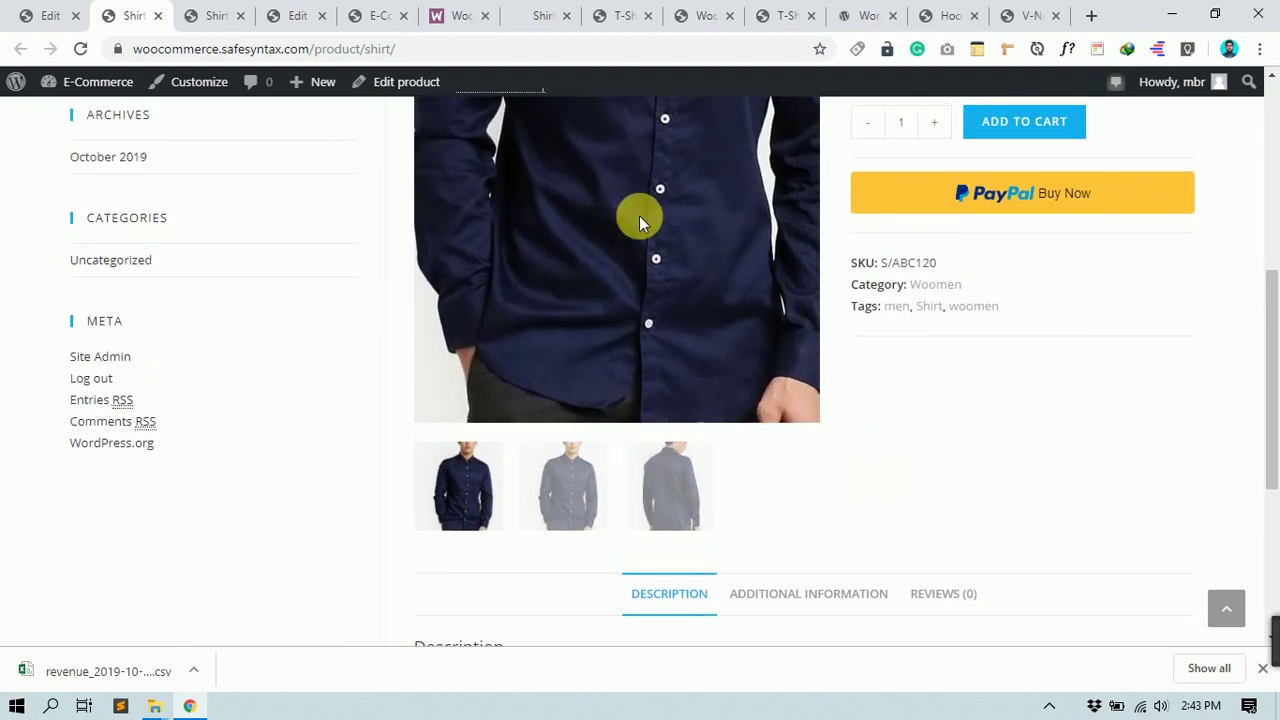
pyautogui.click(571, 491)
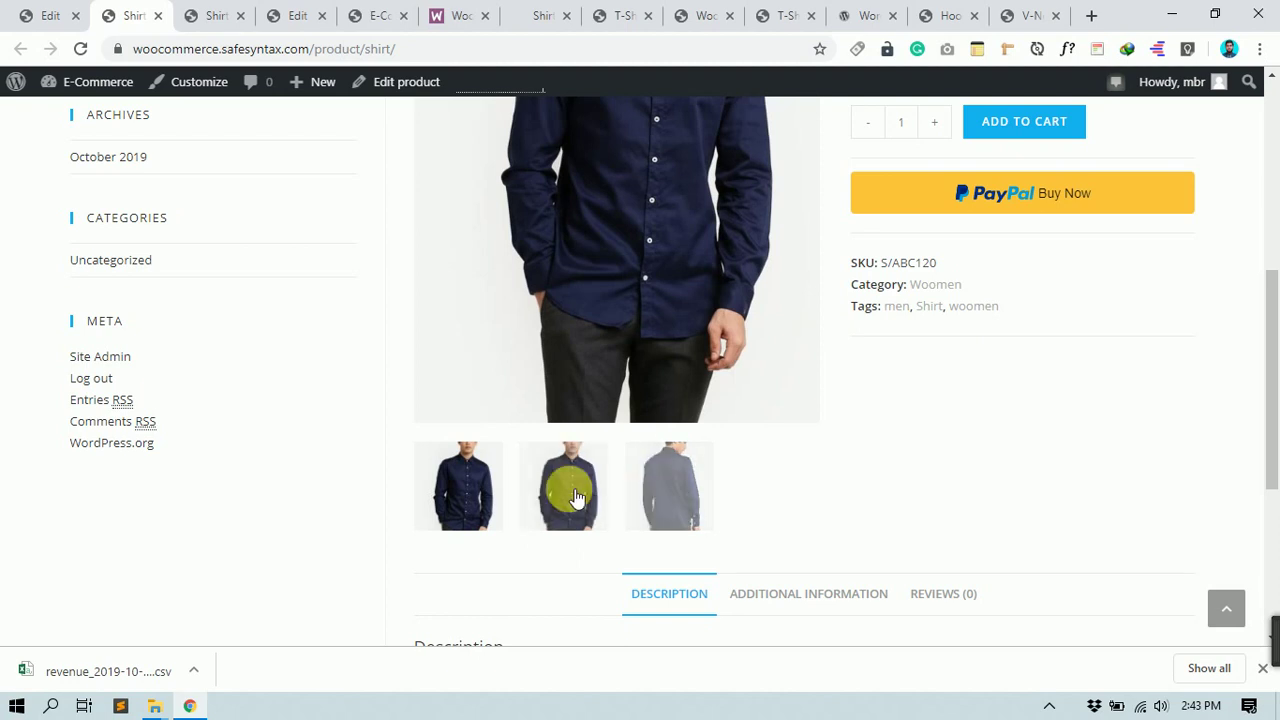
pyautogui.click(654, 509)
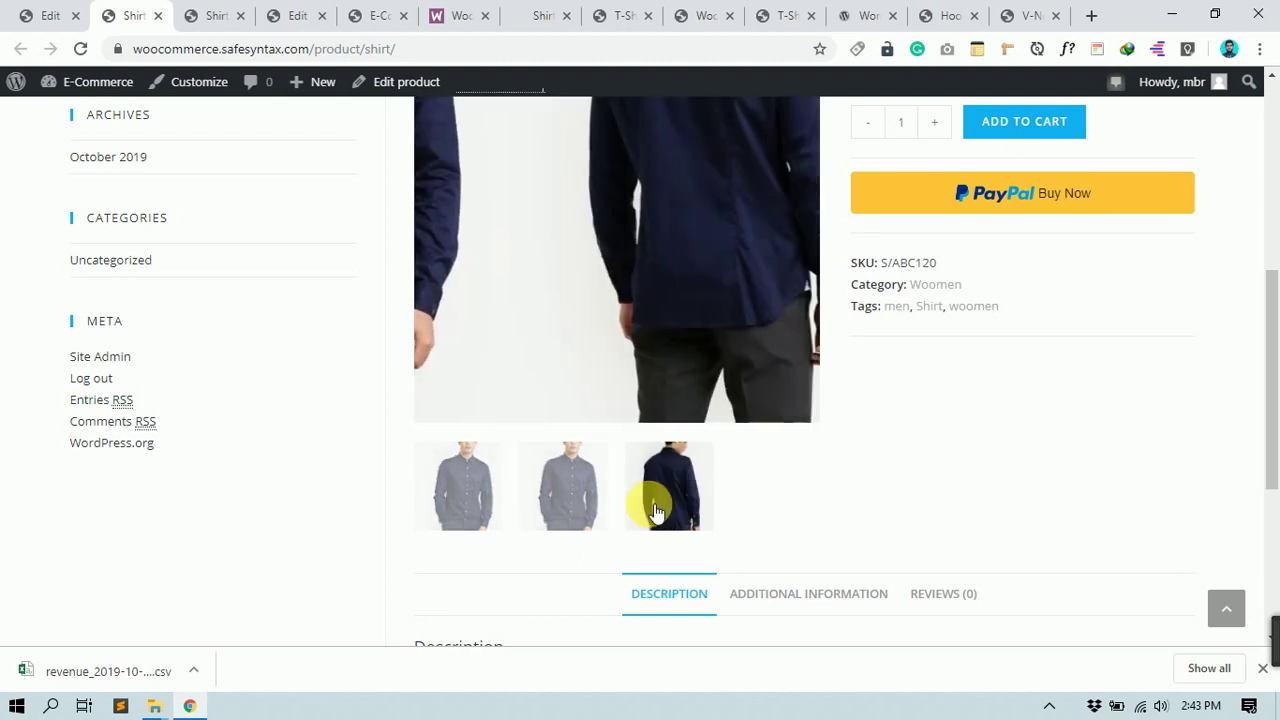
pyautogui.scroll(4, 654, 509)
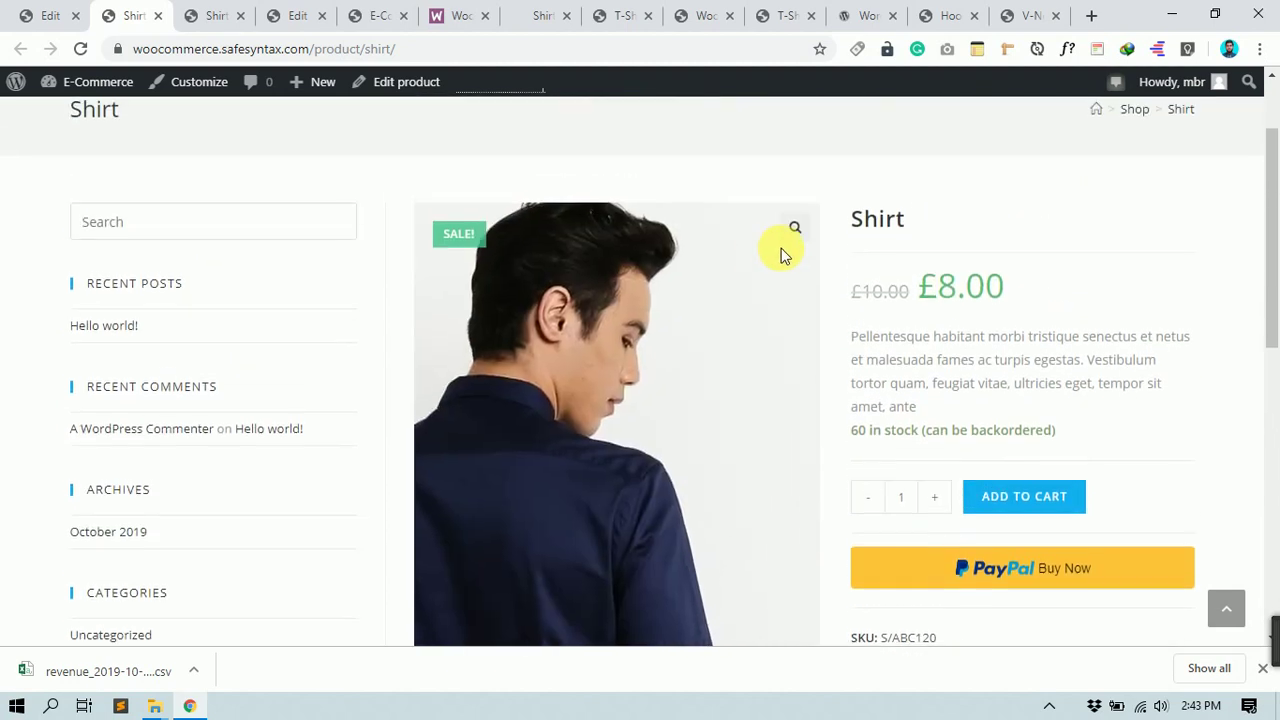
pyautogui.click(806, 223)
pyautogui.click(1243, 357)
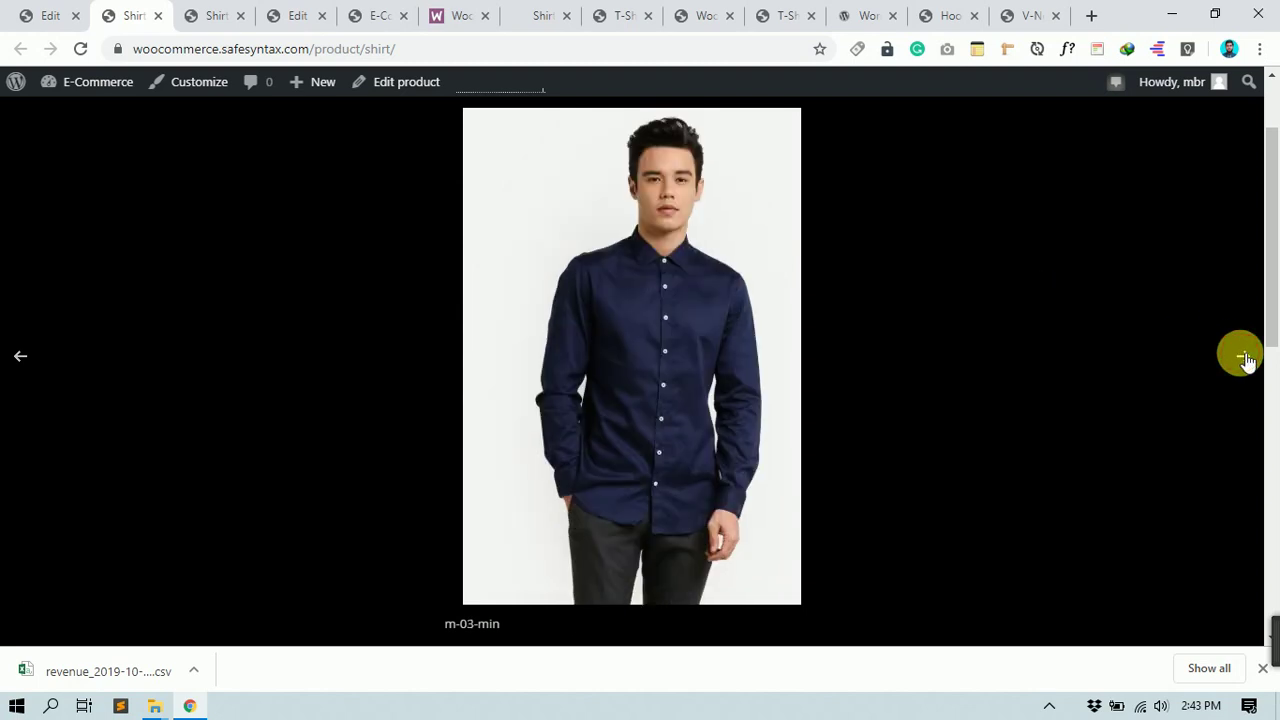
pyautogui.click(1245, 359)
pyautogui.click(1245, 359)
pyautogui.click(1137, 251)
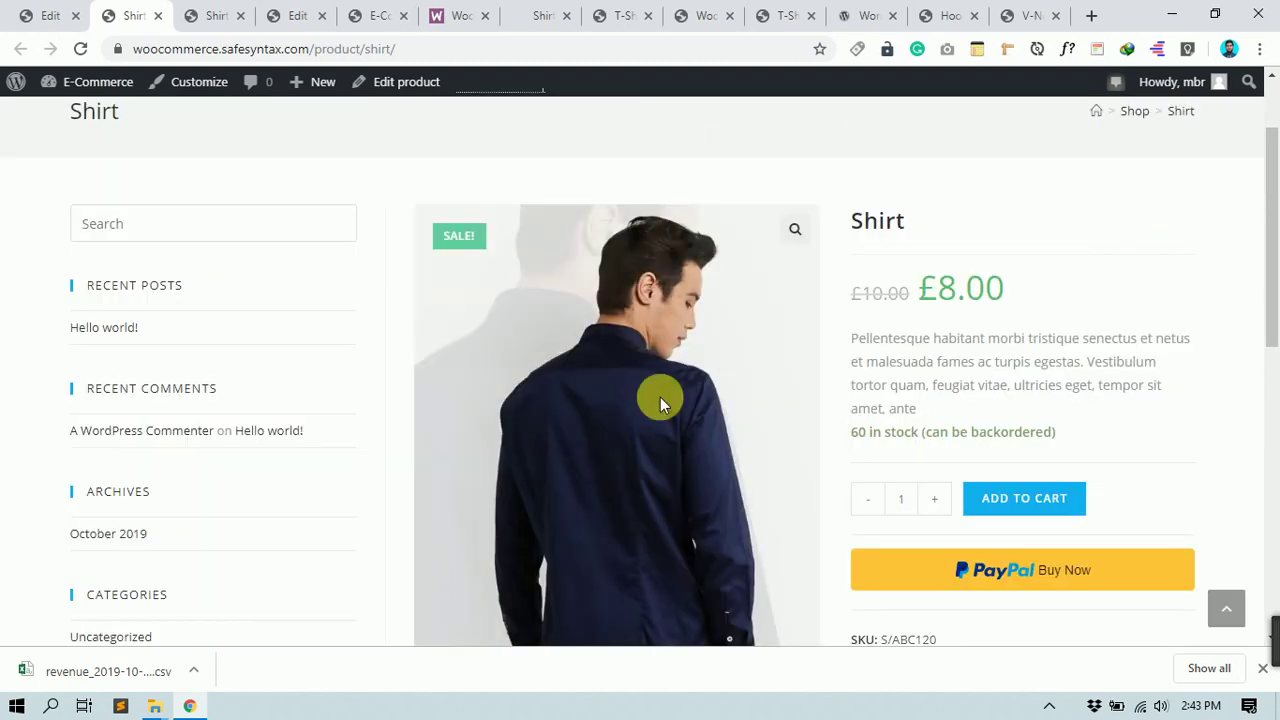
# Step: Examine the Shirt's title, price, short description and stock status on the store page
pyautogui.scroll(-3, 644, 360)
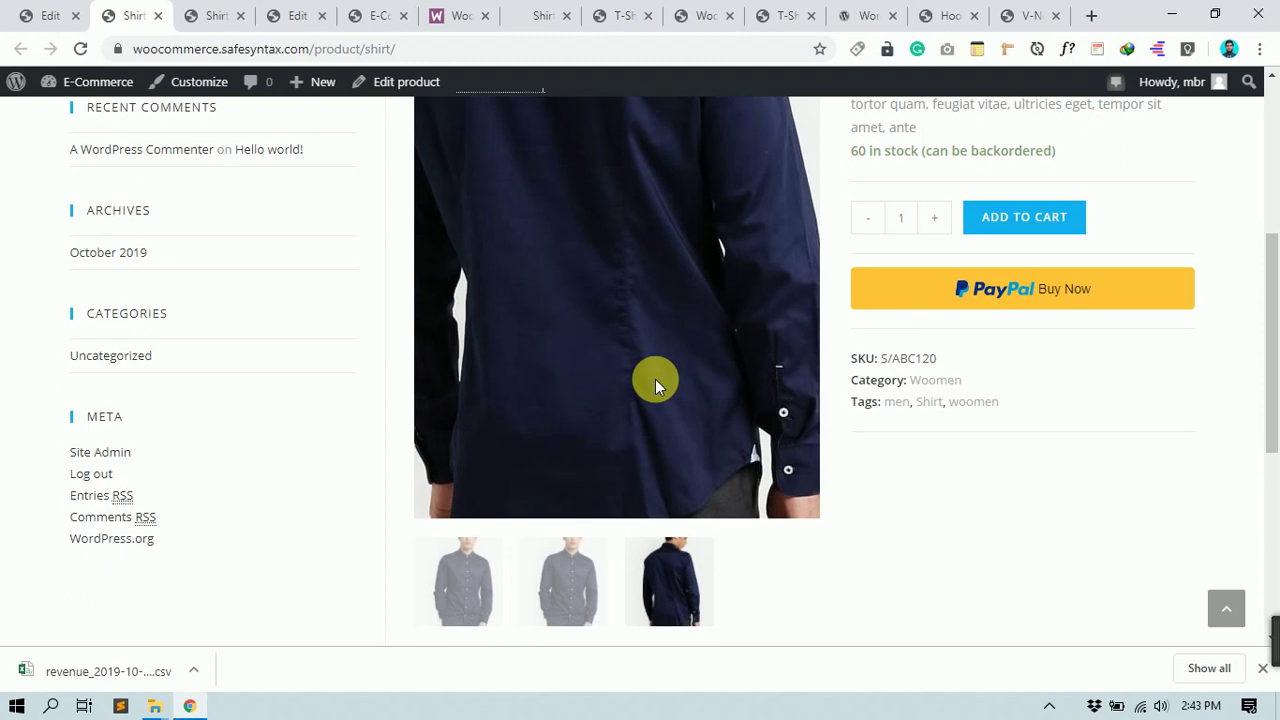
pyautogui.scroll(3, 777, 268)
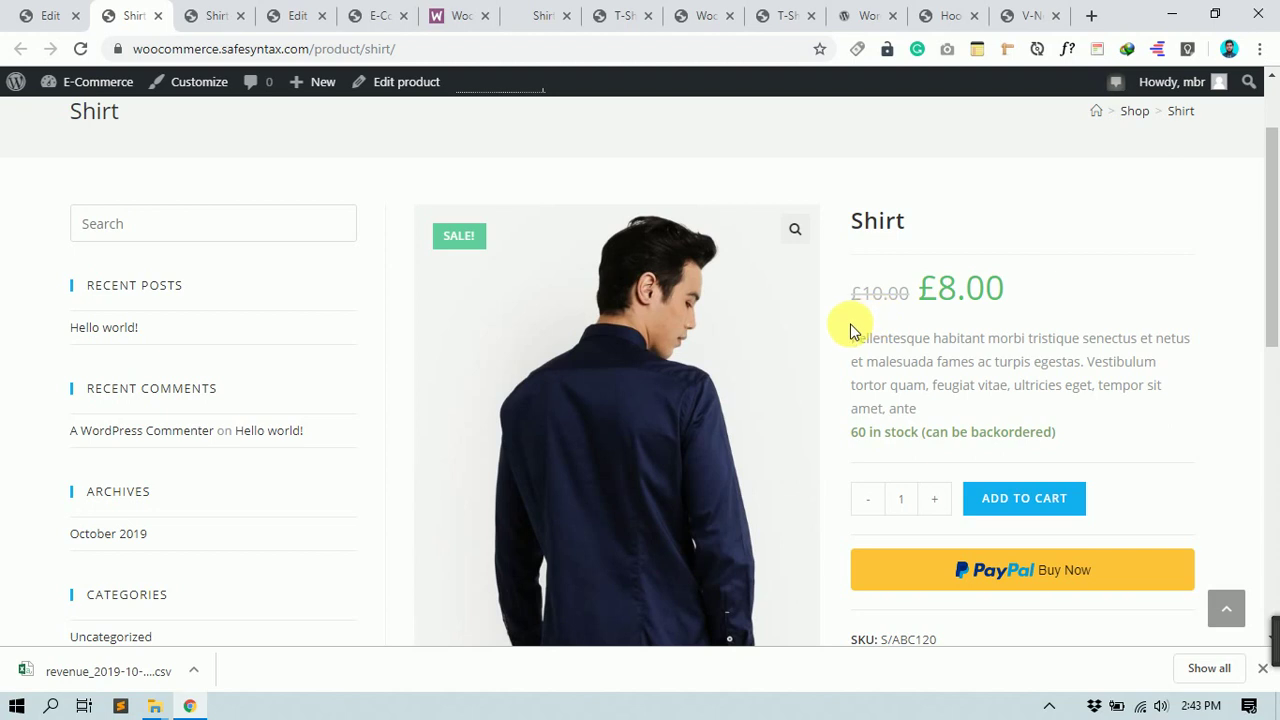
pyautogui.moveTo(851, 331)
pyautogui.mouseDown()
pyautogui.moveTo(1100, 400)
pyautogui.moveTo(845, 323)
pyautogui.mouseUp()
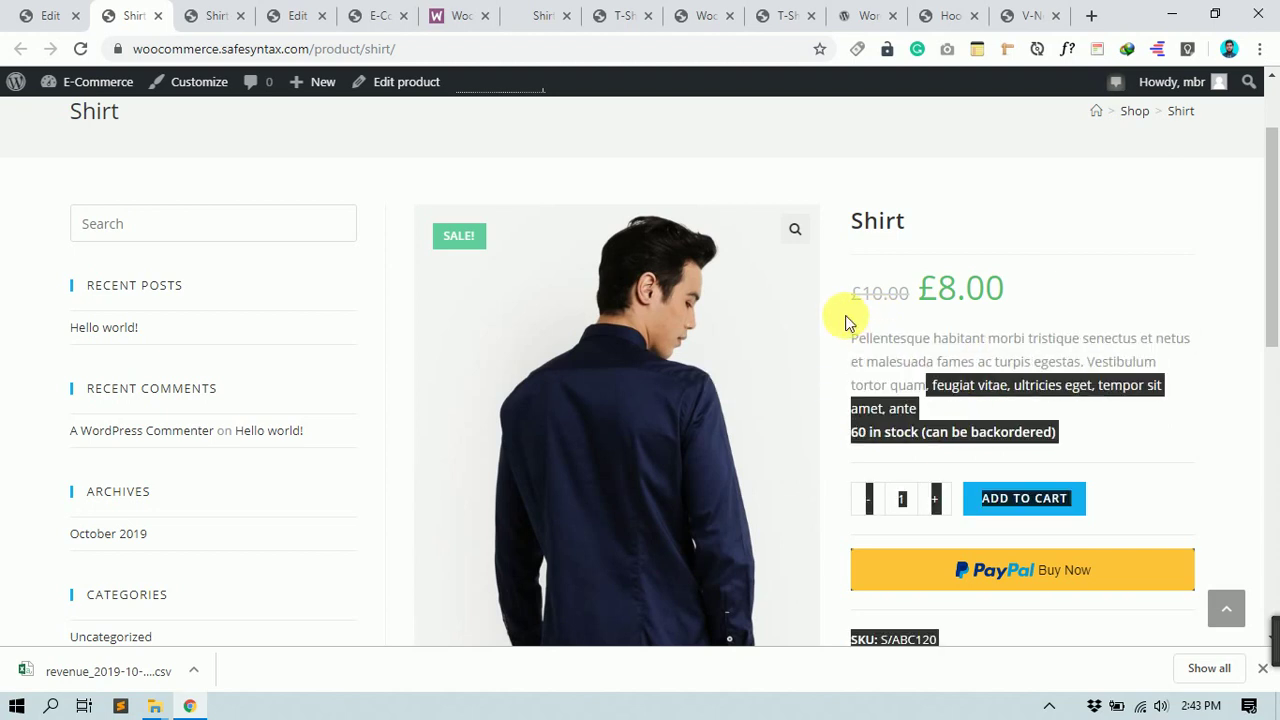
pyautogui.click(1180, 423)
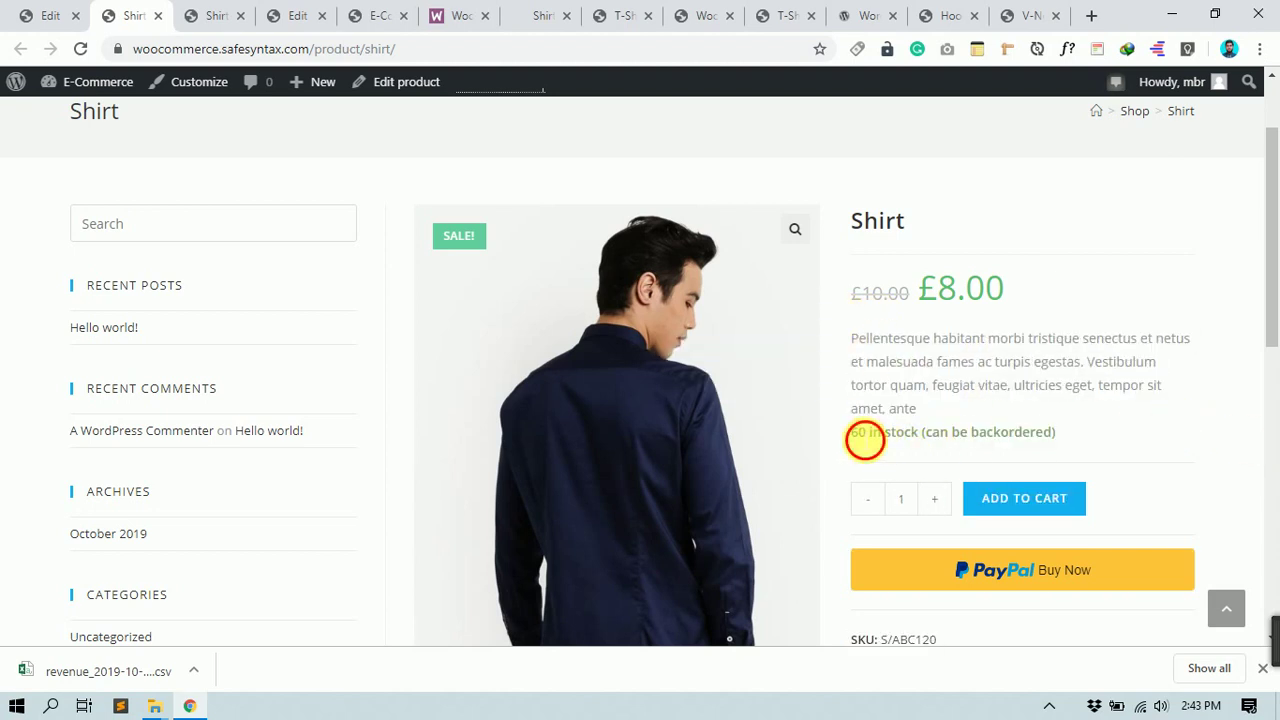
pyautogui.moveTo(865, 440); pyautogui.dragTo(1002, 432)
pyautogui.scroll(-2, 997, 429)
pyautogui.scroll(3, 1010, 400)
pyautogui.click(927, 330)
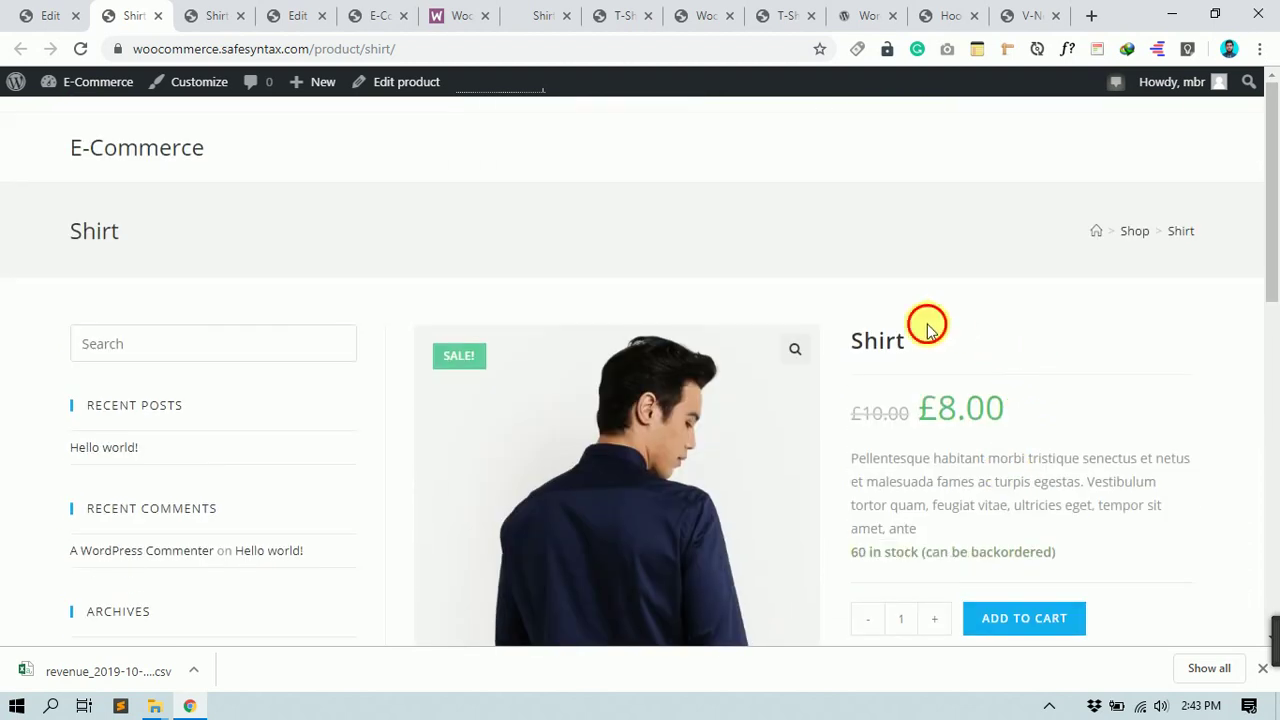
# Step: Examine the Shirt's SKU, category, tags and full description on the store page
pyautogui.scroll(-4, 915, 447)
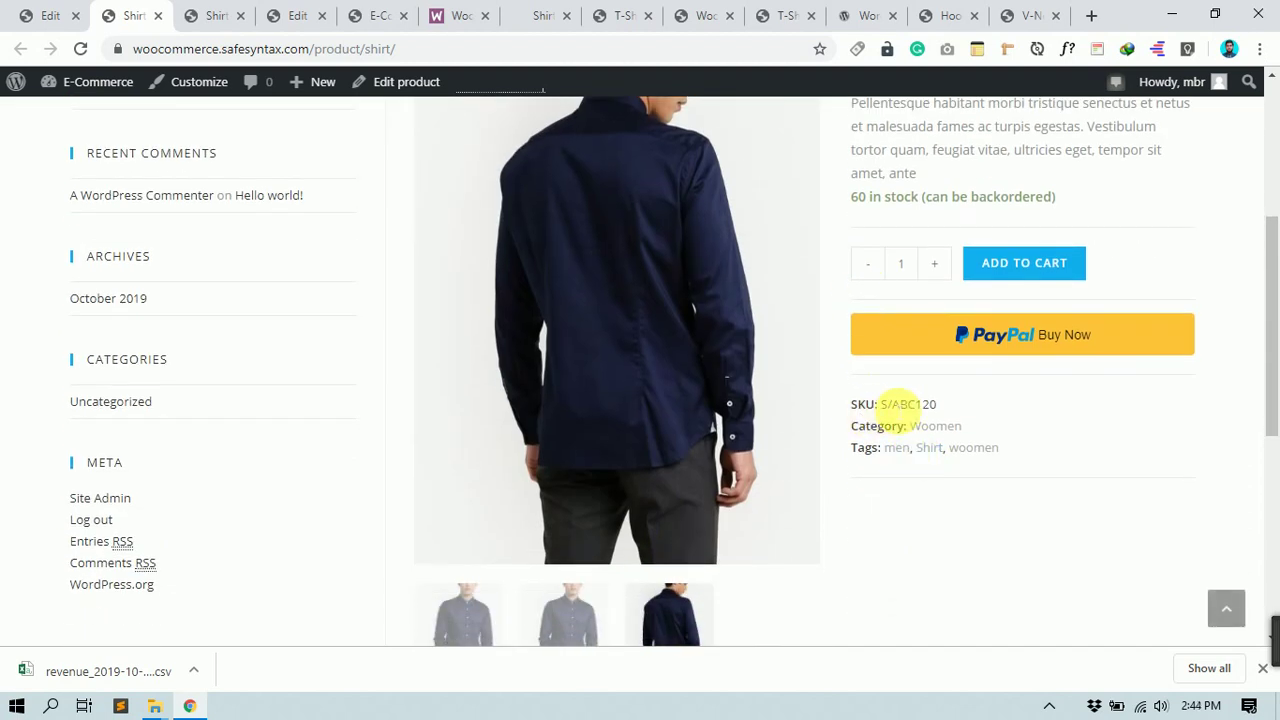
pyautogui.moveTo(941, 405); pyautogui.dragTo(900, 406)
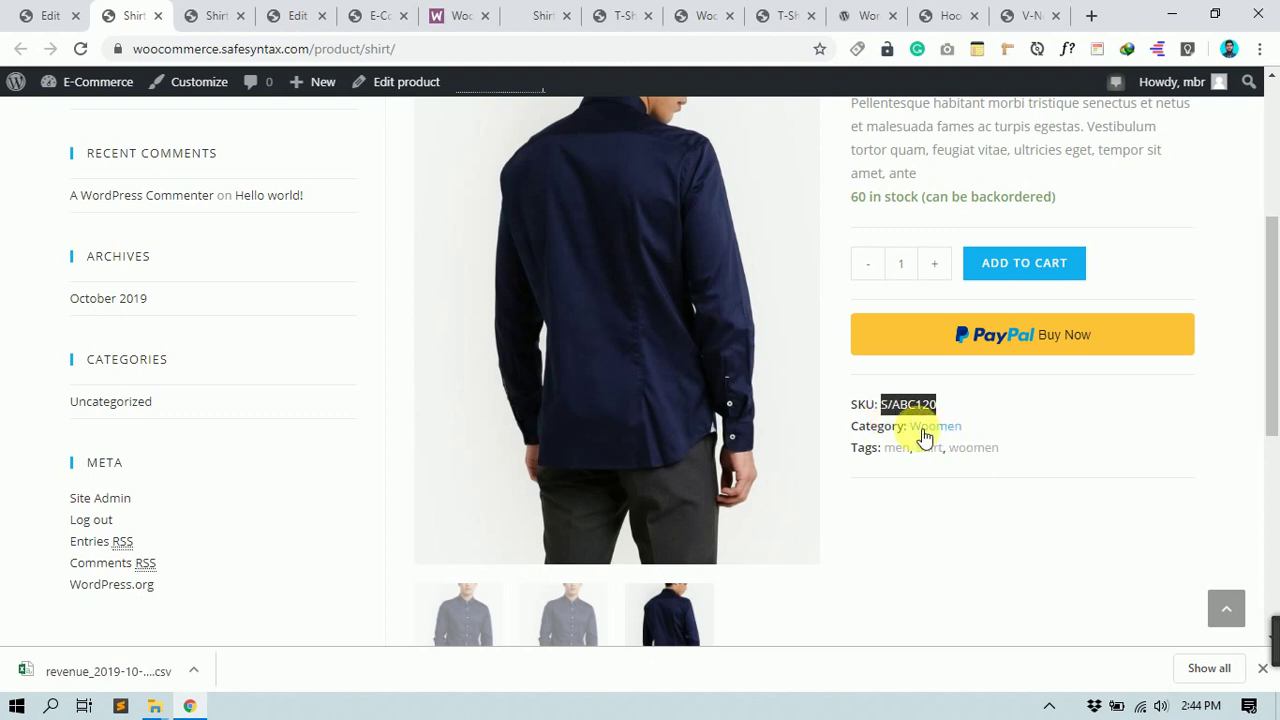
pyautogui.moveTo(999, 448); pyautogui.dragTo(888, 449)
pyautogui.scroll(-5, 890, 465)
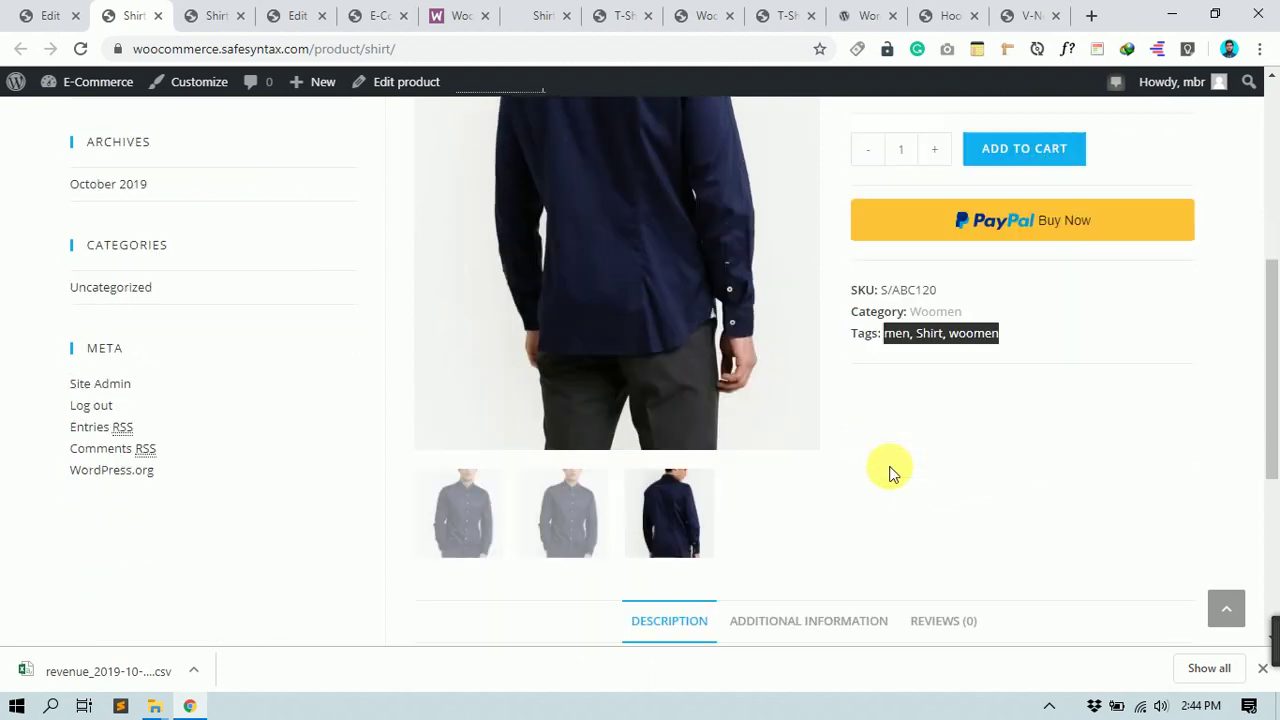
pyautogui.moveTo(414, 352); pyautogui.dragTo(555, 498)
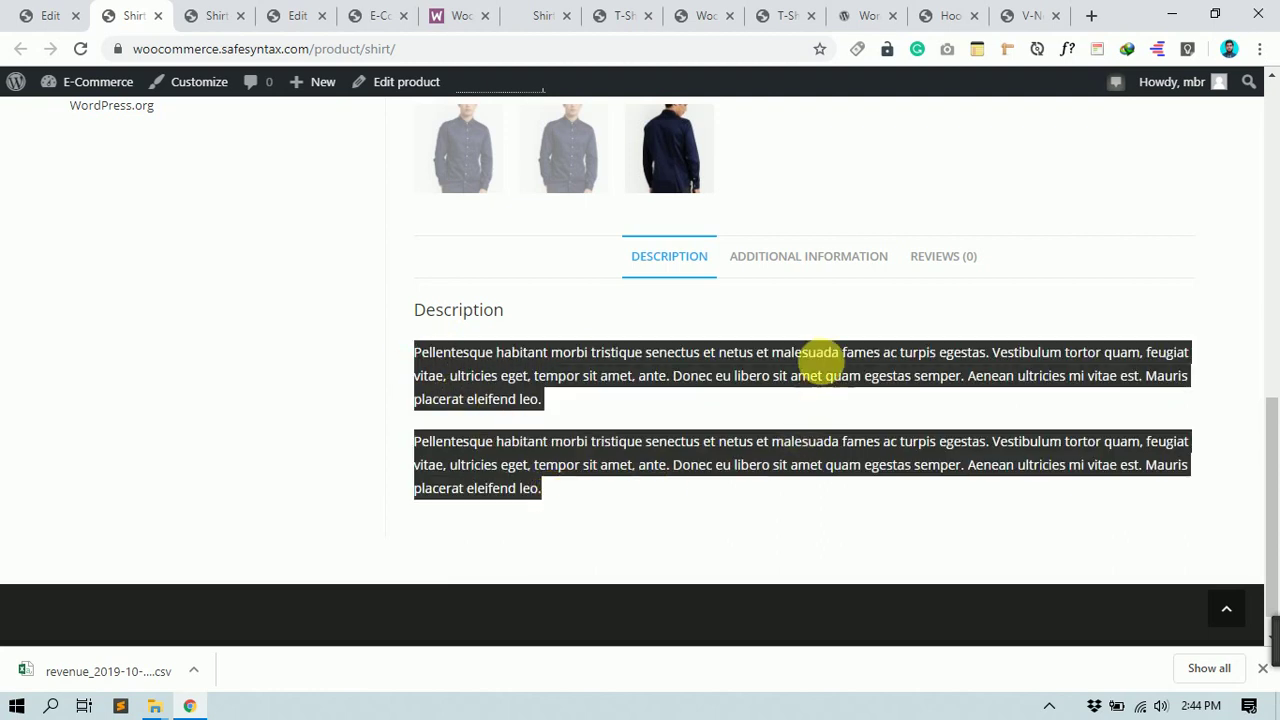
# Step: Show the Shirt's additional information and examine its weight, dimensions, color and size
pyautogui.click(797, 262)
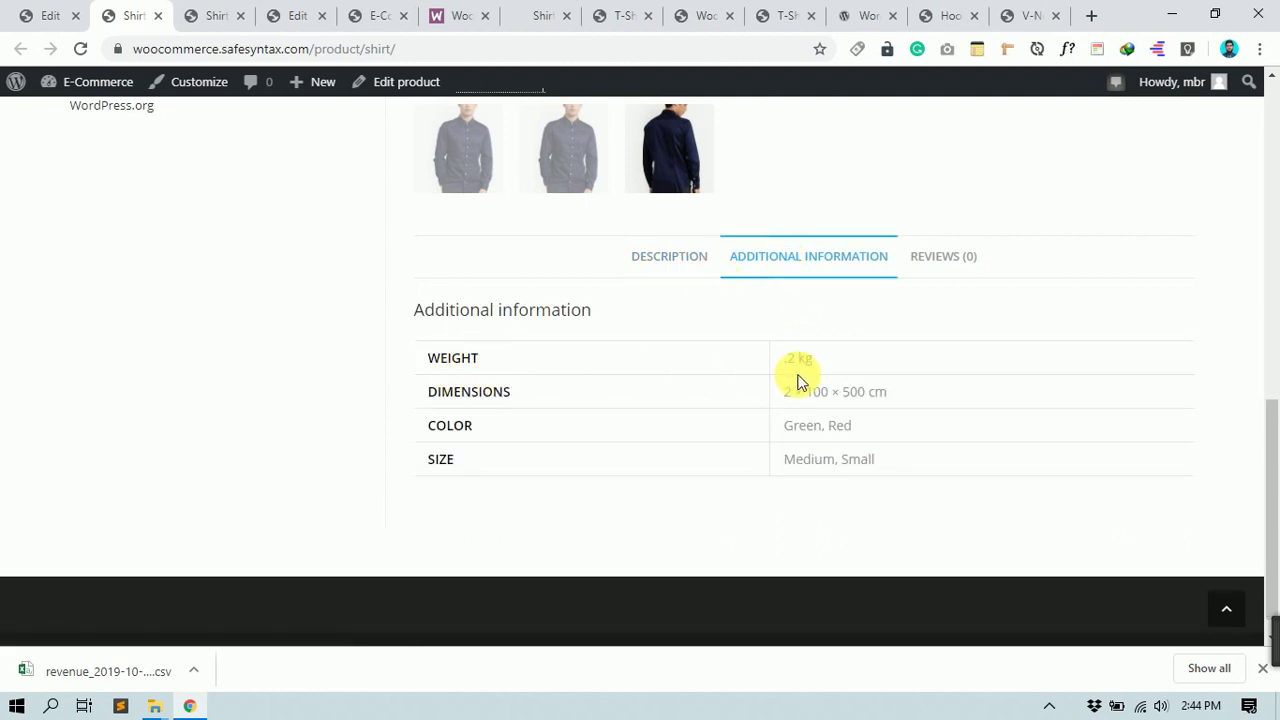
pyautogui.moveTo(818, 362); pyautogui.dragTo(771, 370)
pyautogui.moveTo(940, 398); pyautogui.dragTo(810, 428)
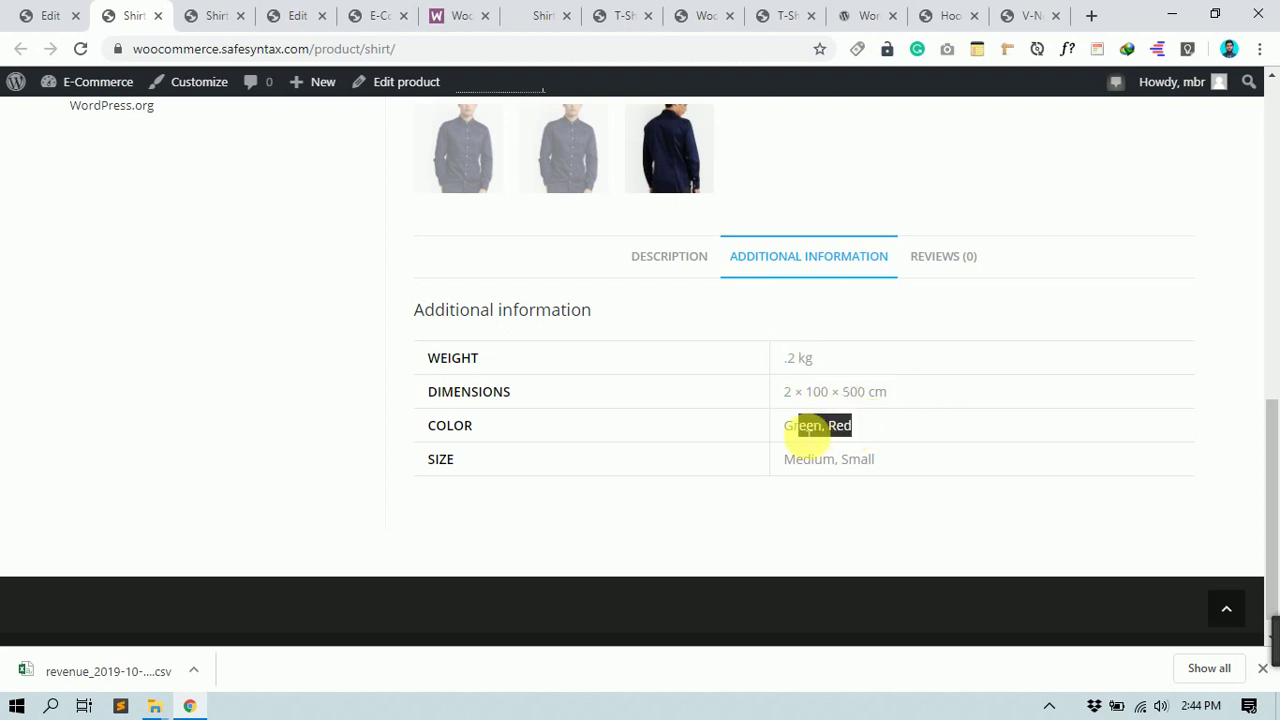
pyautogui.scroll(5, 920, 351)
pyautogui.scroll(-2, 895, 306)
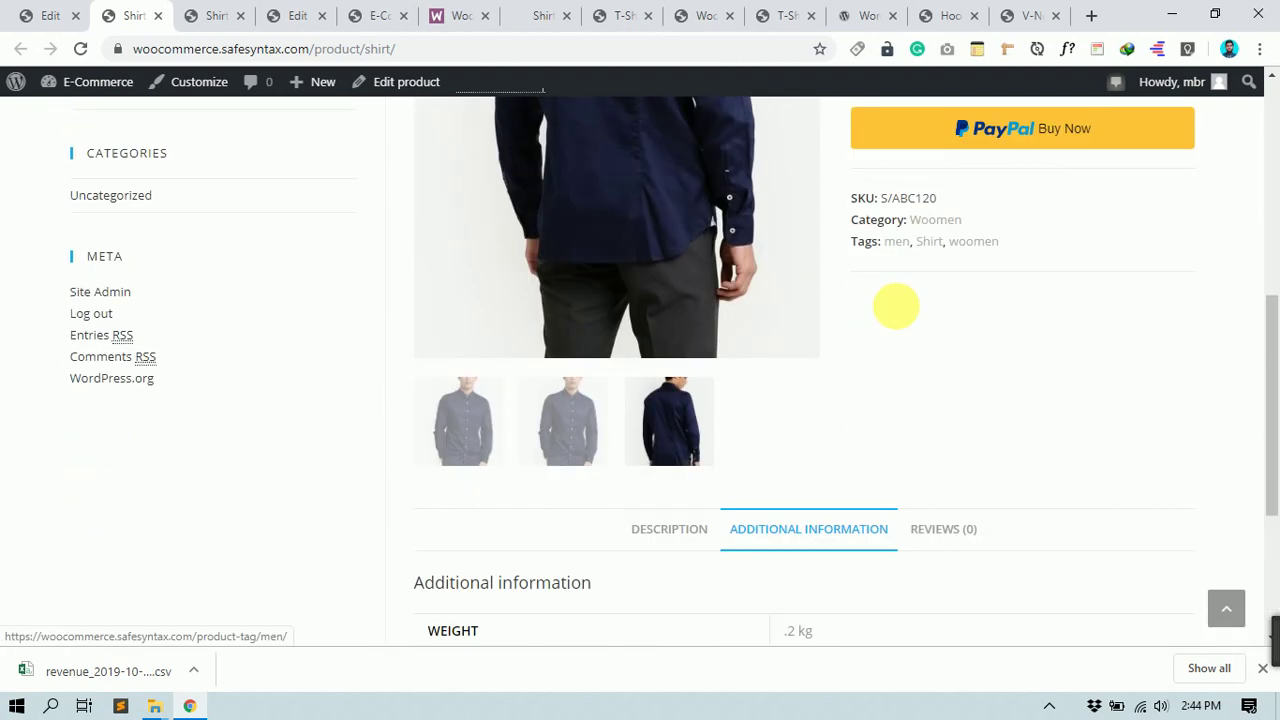
pyautogui.scroll(-3, 895, 306)
pyautogui.moveTo(939, 431); pyautogui.dragTo(814, 449)
pyautogui.scroll(1, 814, 449)
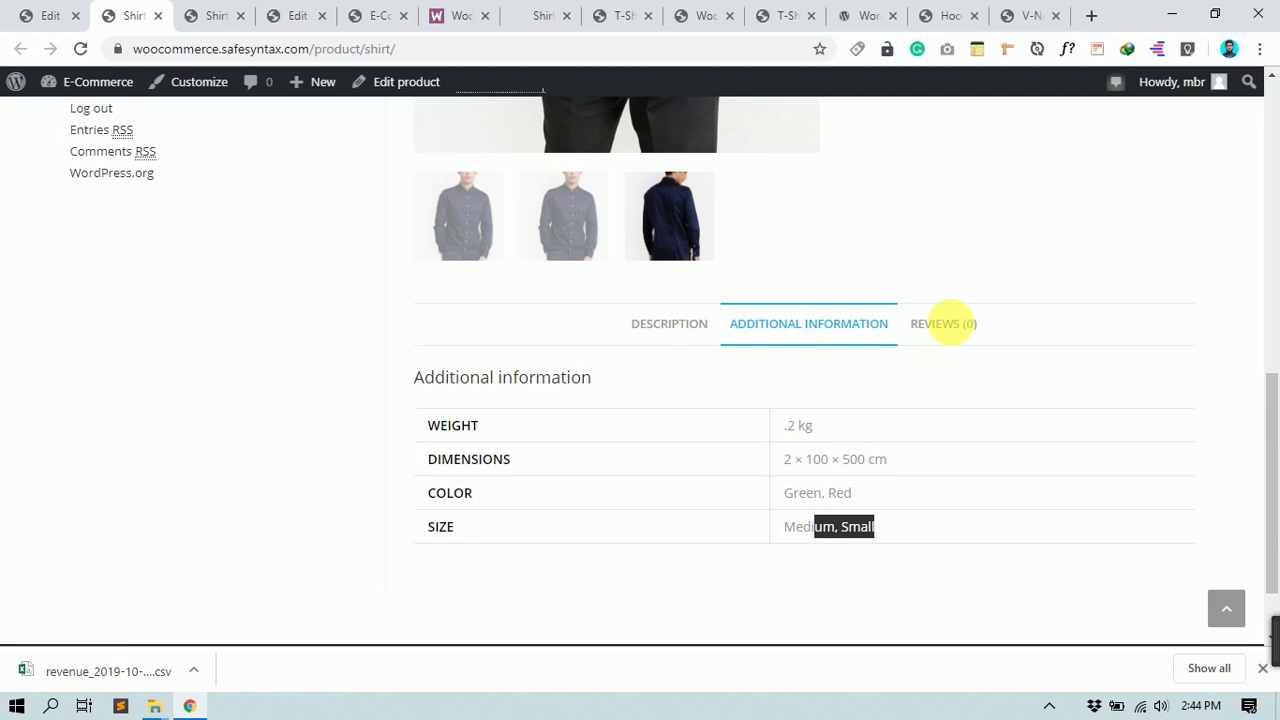
# Step: Show the Shirt's reviews section and examine its rating and review form
pyautogui.click(943, 324)
pyautogui.scroll(-1, 668, 477)
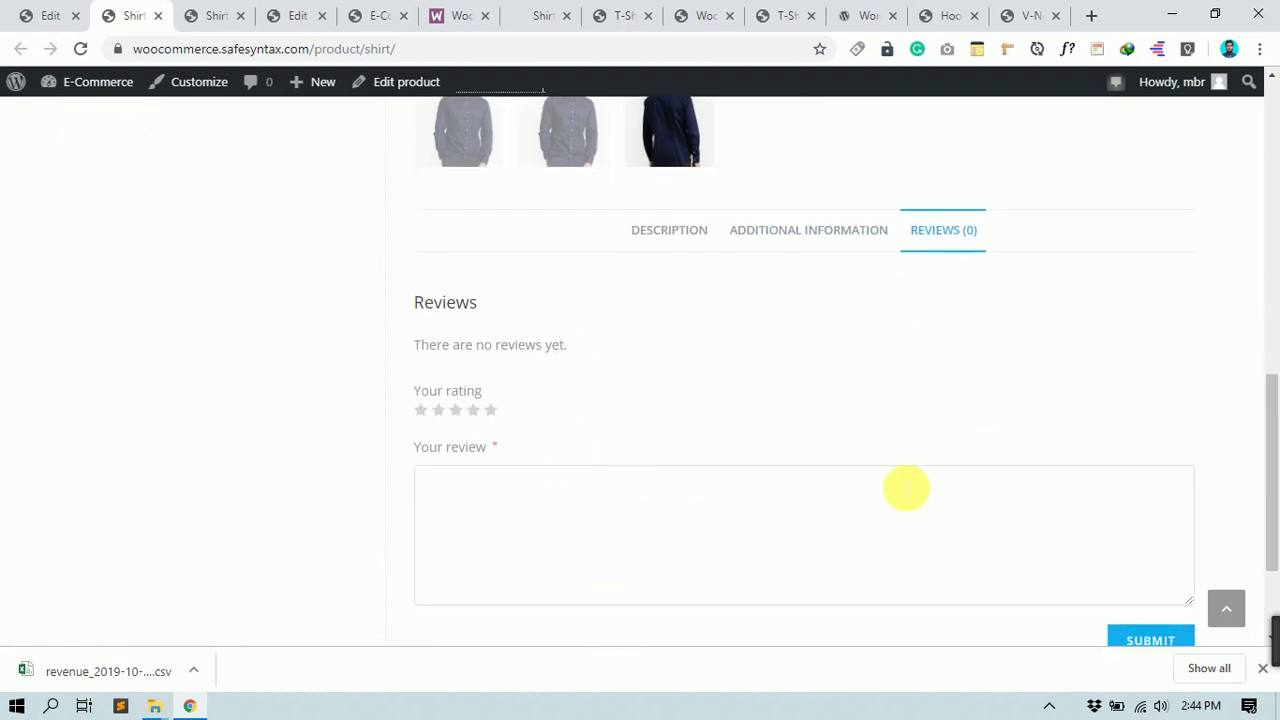
pyautogui.scroll(8, 906, 489)
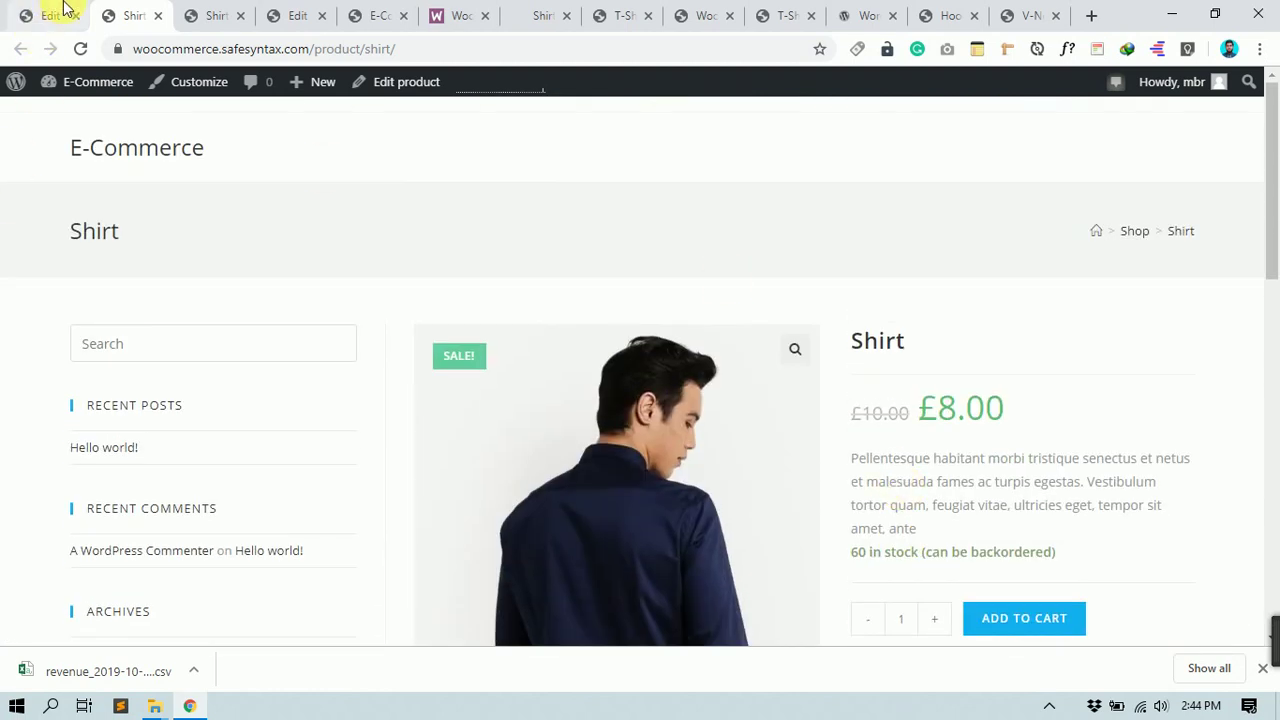
# Step: Return to the product editor and look over the Shirt's theme settings, product data, image and gallery
pyautogui.click(25, 14)
pyautogui.scroll(-6, 908, 437)
pyautogui.scroll(-8, 655, 450)
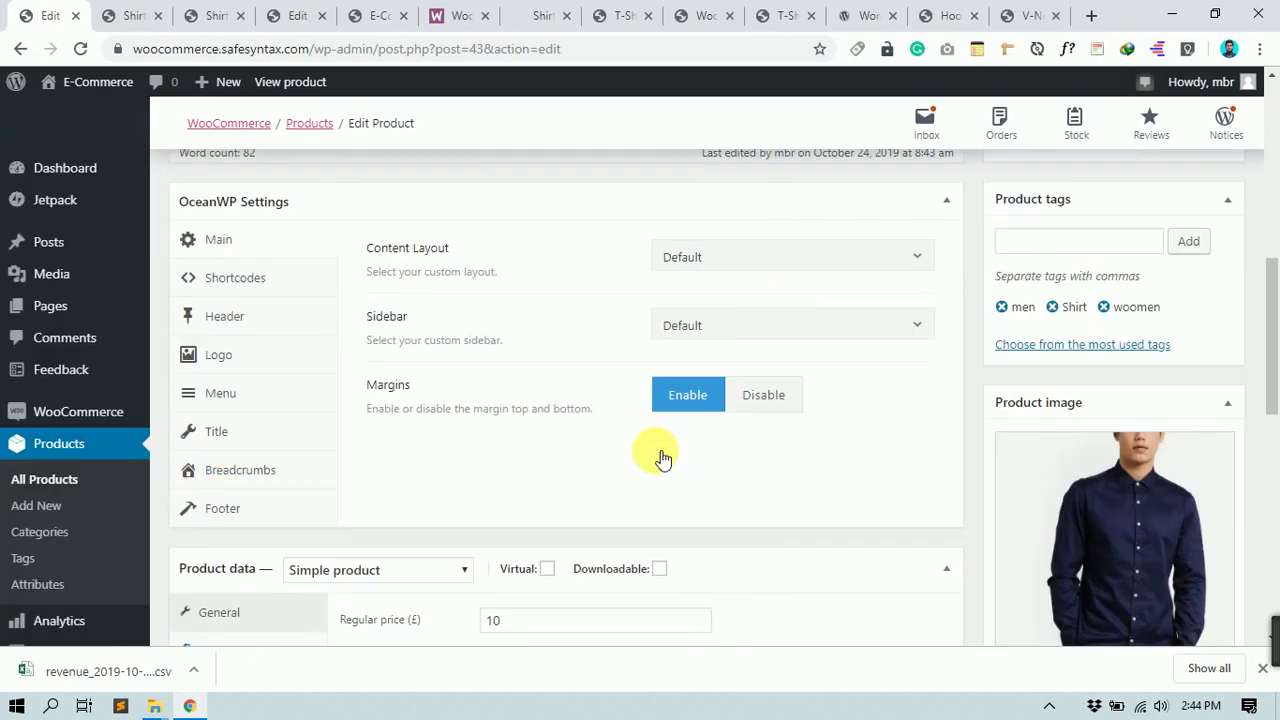
pyautogui.scroll(4, 817, 429)
pyautogui.scroll(1, 829, 441)
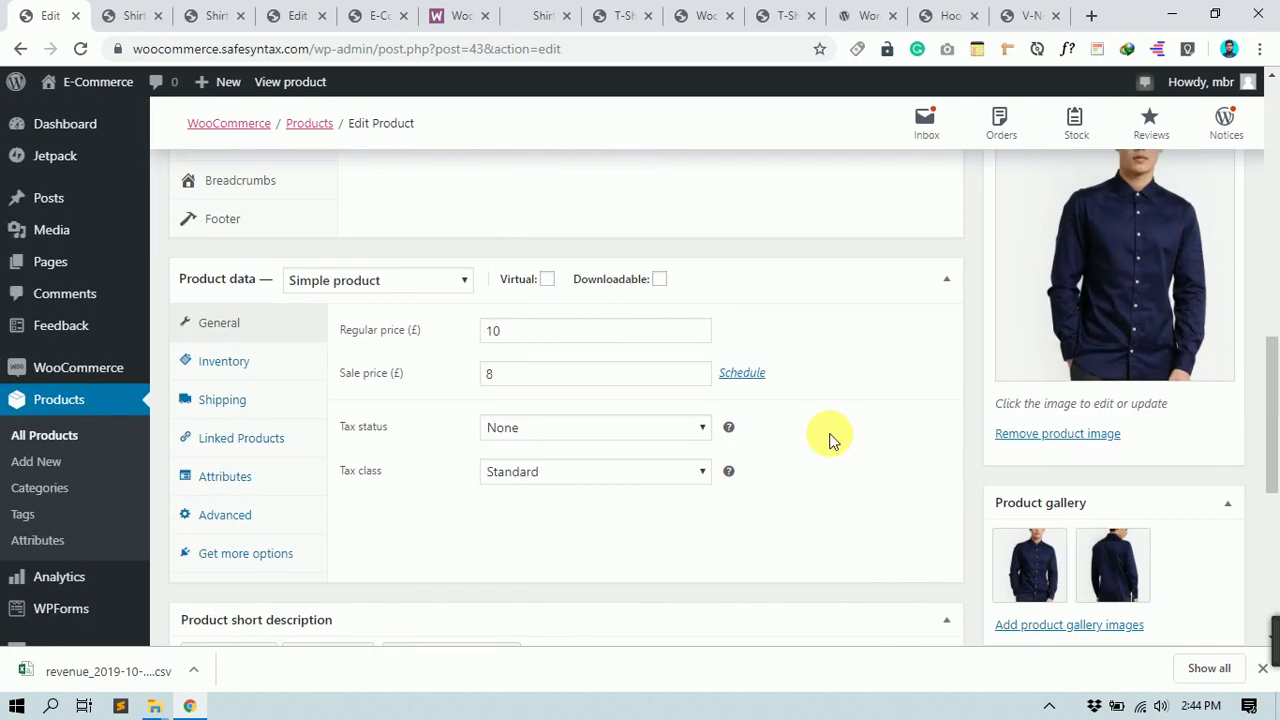
pyautogui.scroll(2, 1220, 366)
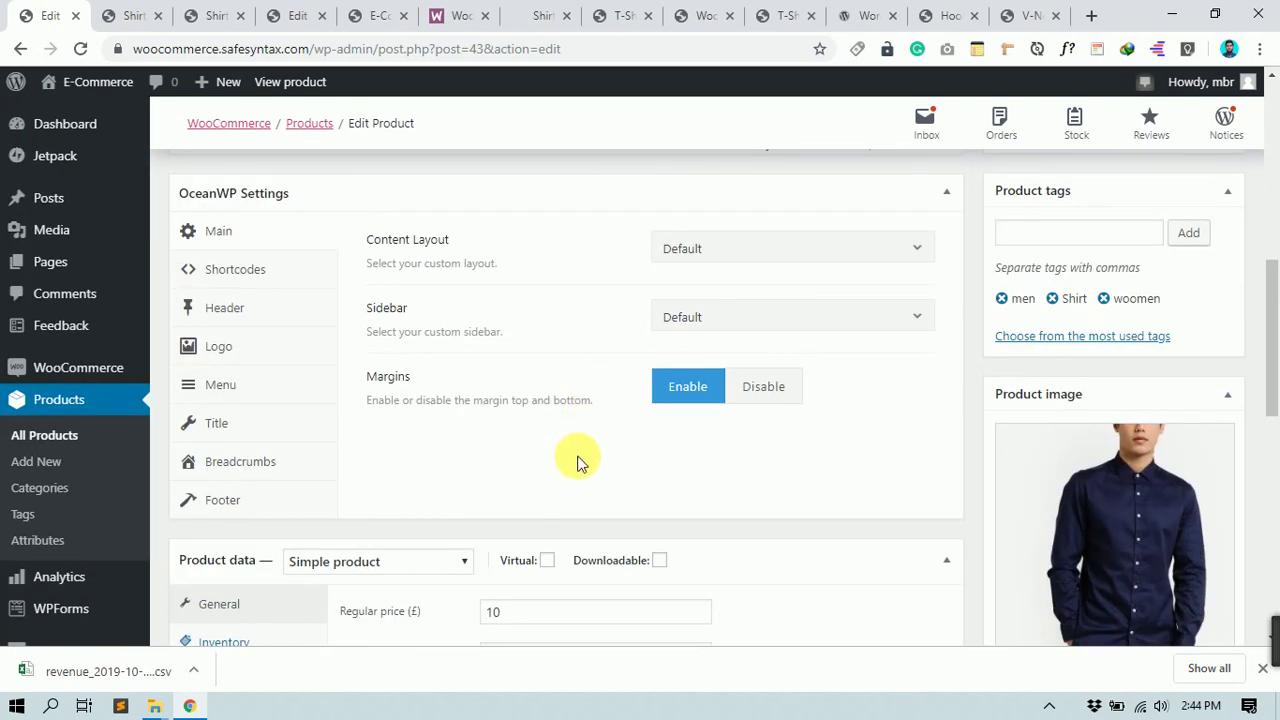
pyautogui.scroll(-3, 343, 374)
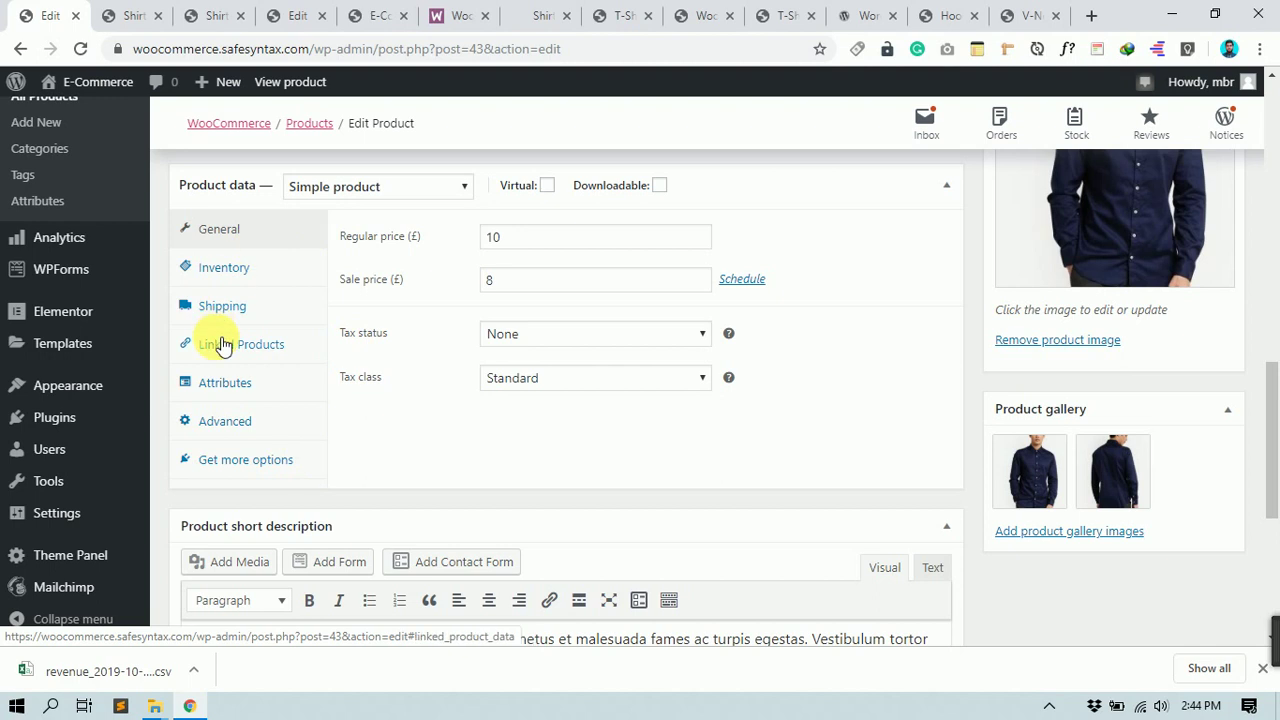
pyautogui.moveTo(990, 543); pyautogui.dragTo(642, 489)
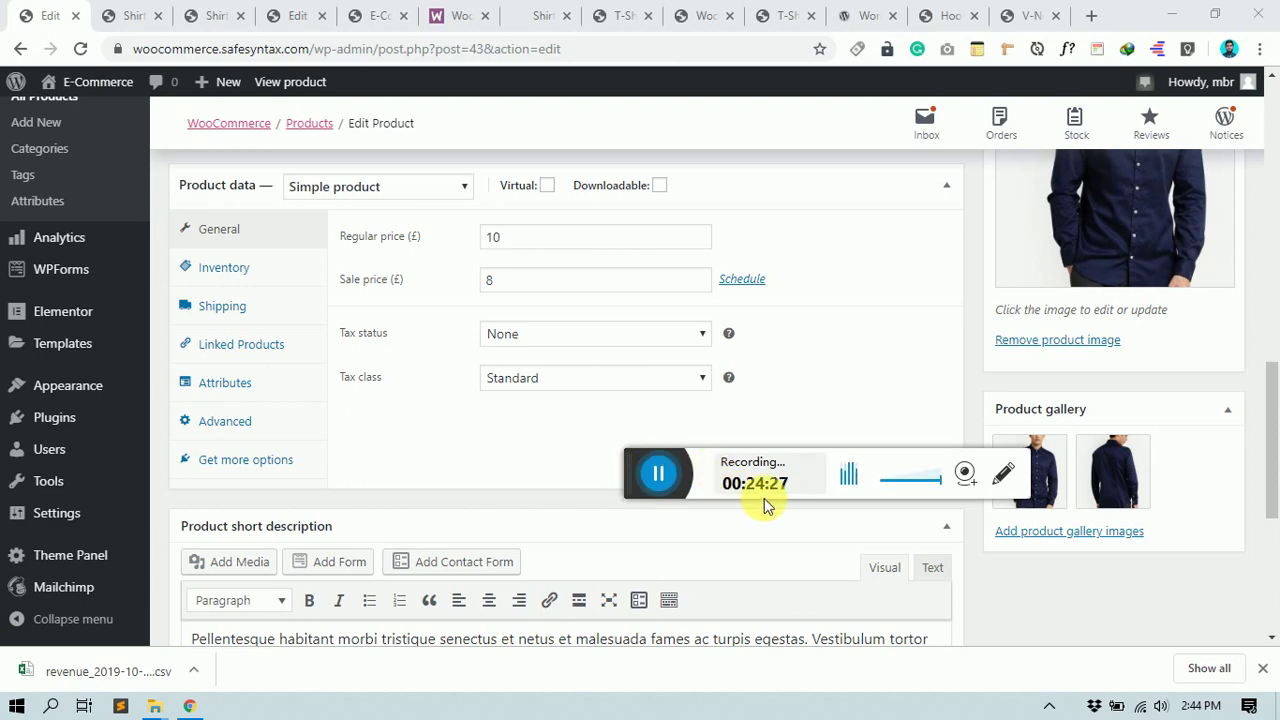